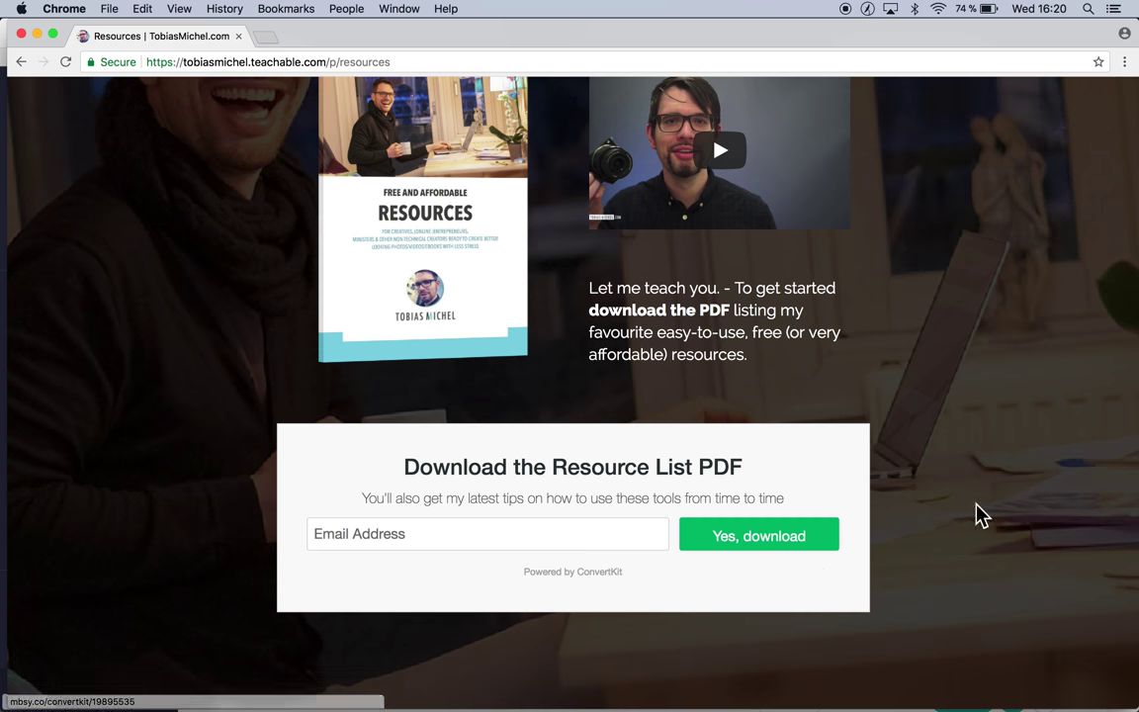
Examine the Resources landing page from its header and download form through the introduction to the PDF contents list
scroll(974, 483, down, 3)
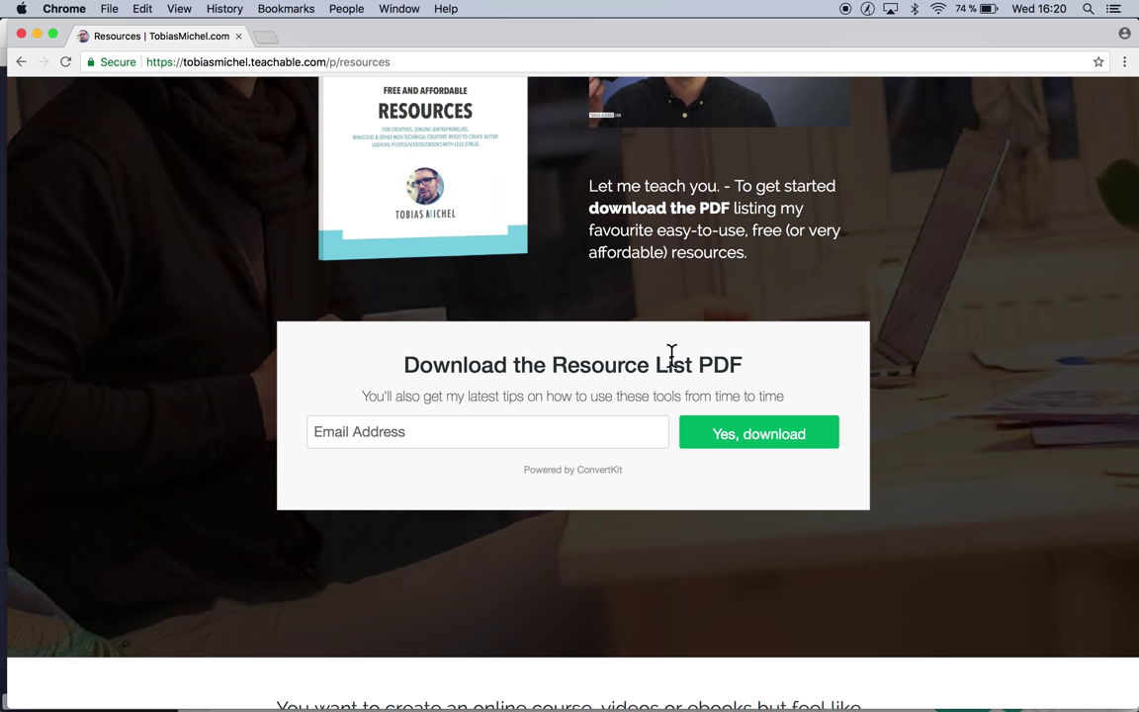
scroll(943, 418, down, 5)
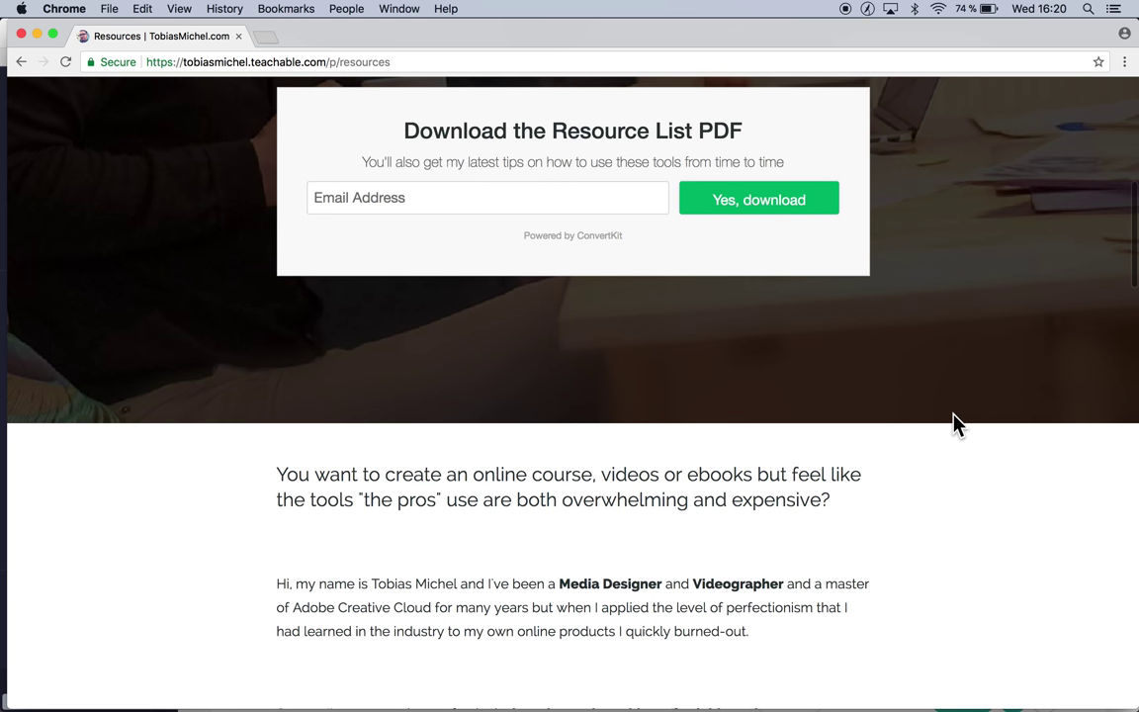
scroll(953, 424, up, 7)
scroll(957, 425, down, 1)
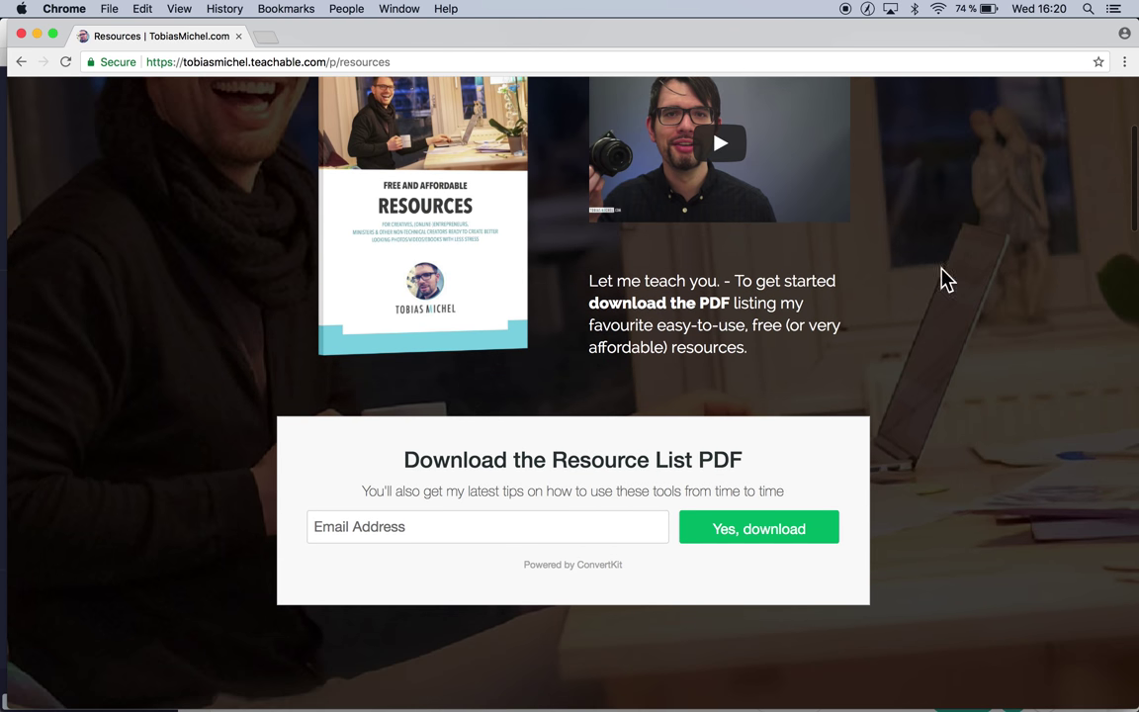
scroll(978, 370, up, 6)
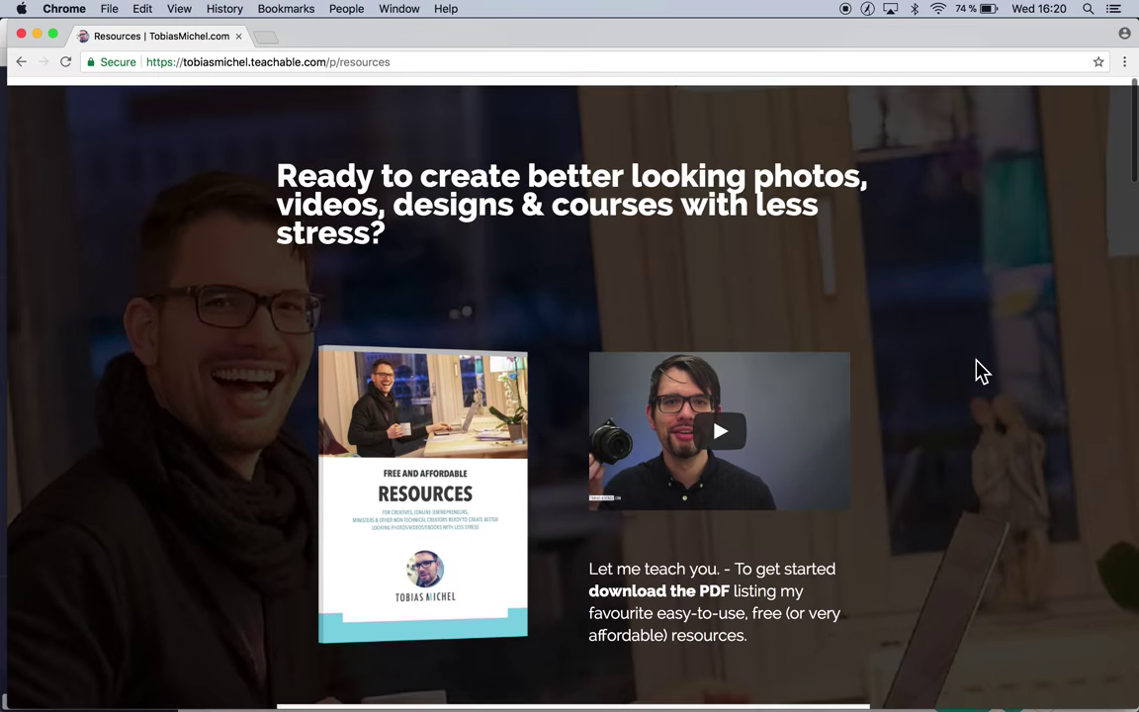
scroll(979, 370, down, 7)
scroll(979, 371, down, 8)
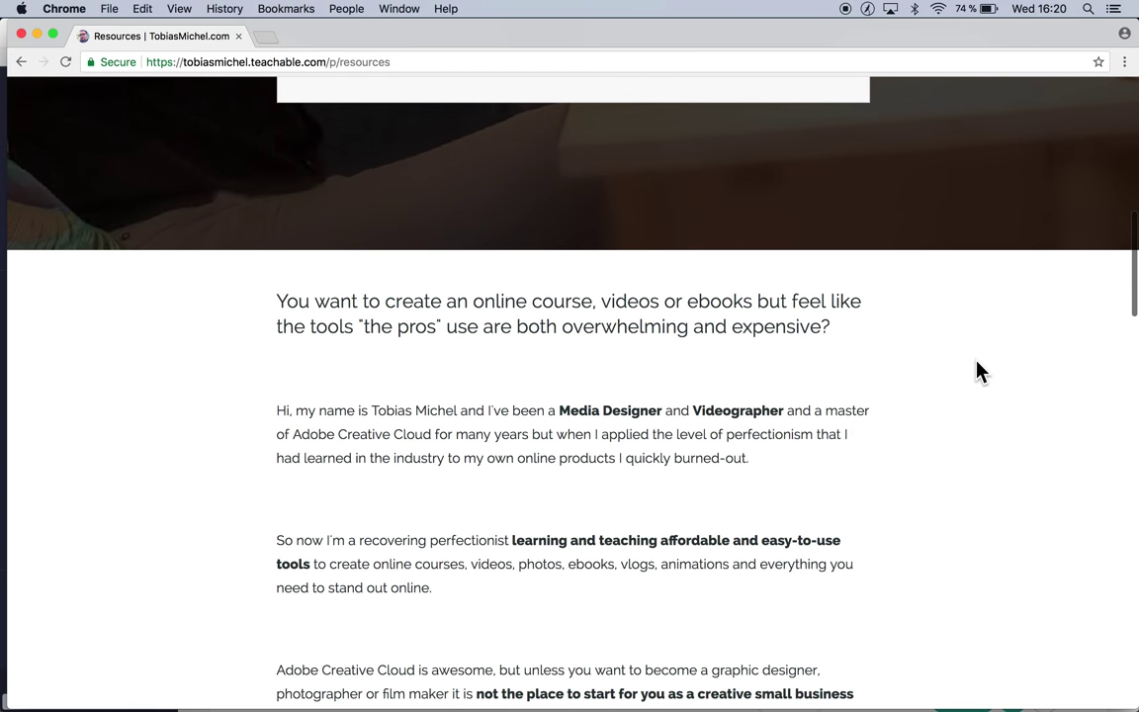
scroll(551, 499, down, 12)
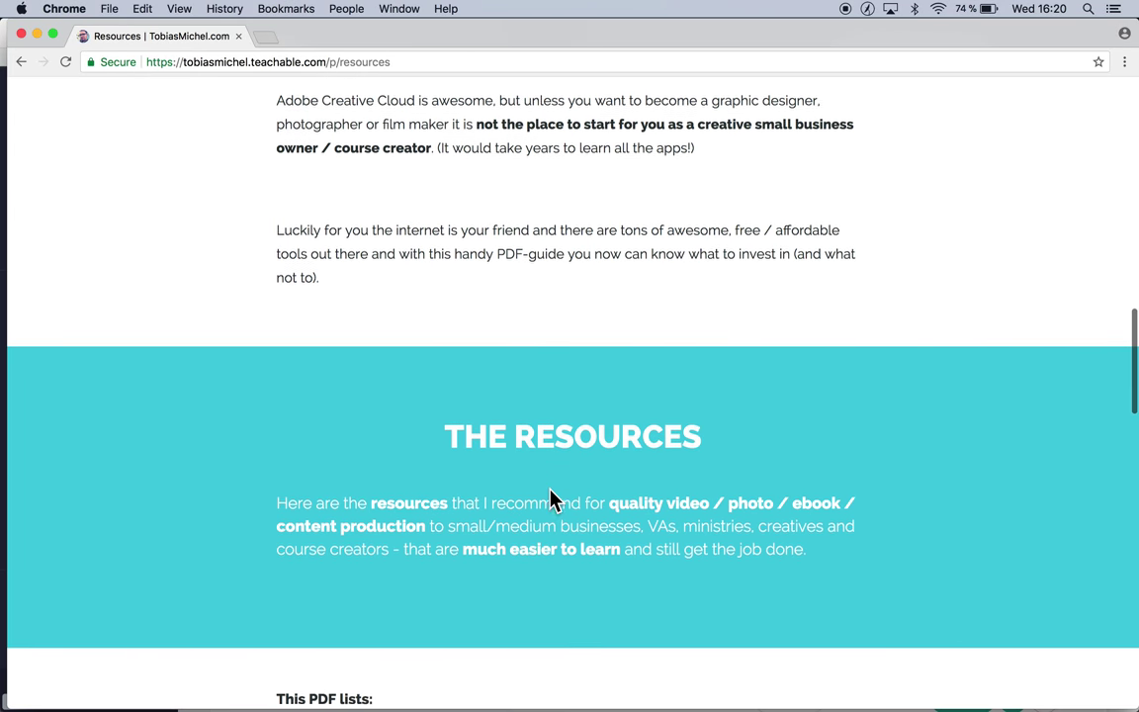
scroll(550, 494, down, 15)
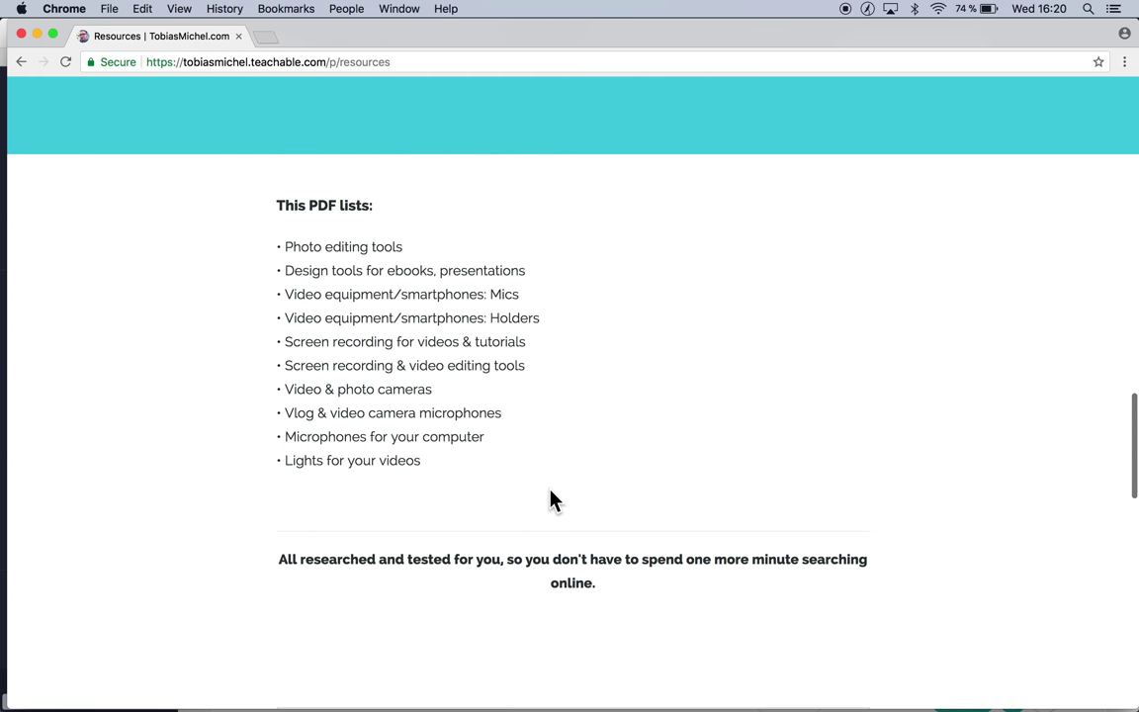
scroll(608, 311, down, 2)
scroll(608, 311, up, 5)
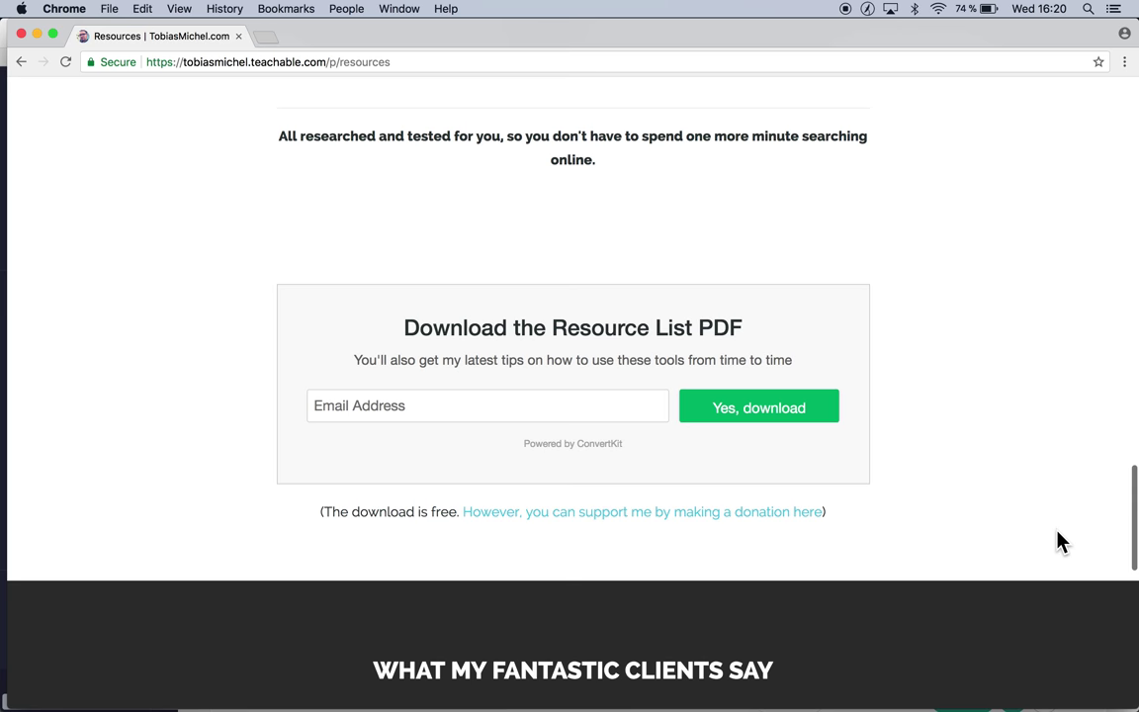
Review the client testimonials on the Resources landing page, and return to the book cover and video in its header
scroll(1060, 542, down, 12)
scroll(1060, 541, up, 3)
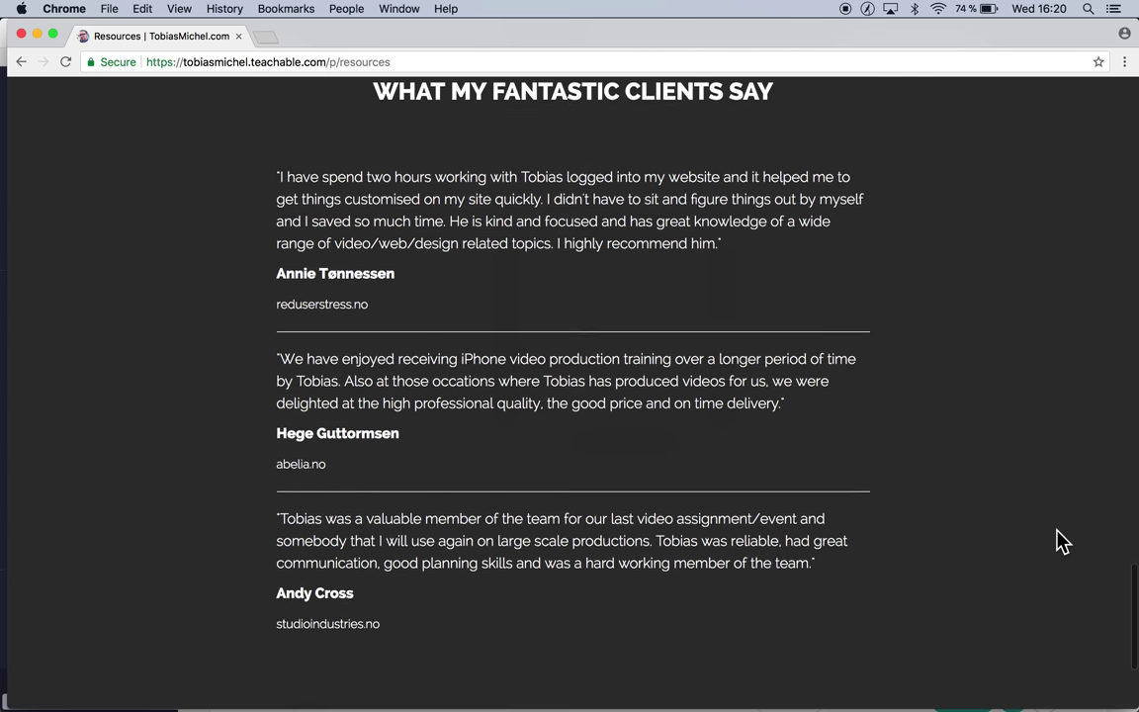
scroll(667, 262, down, 2)
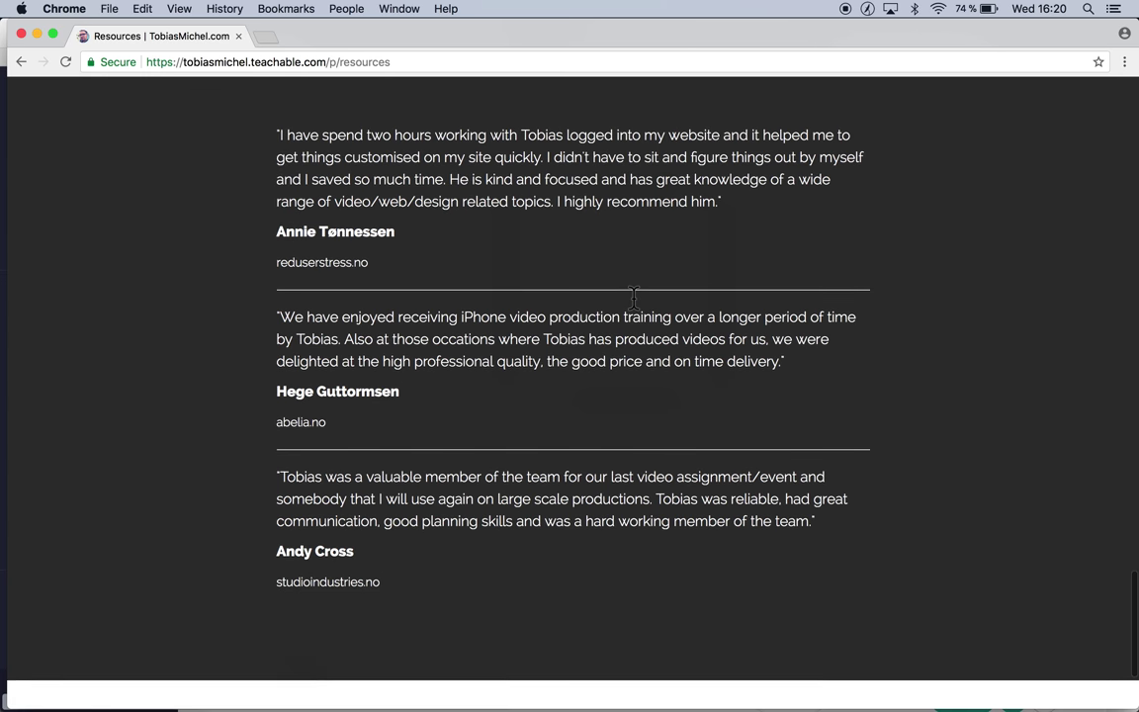
scroll(323, 325, down, 3)
scroll(339, 371, up, 1)
scroll(346, 375, up, 3)
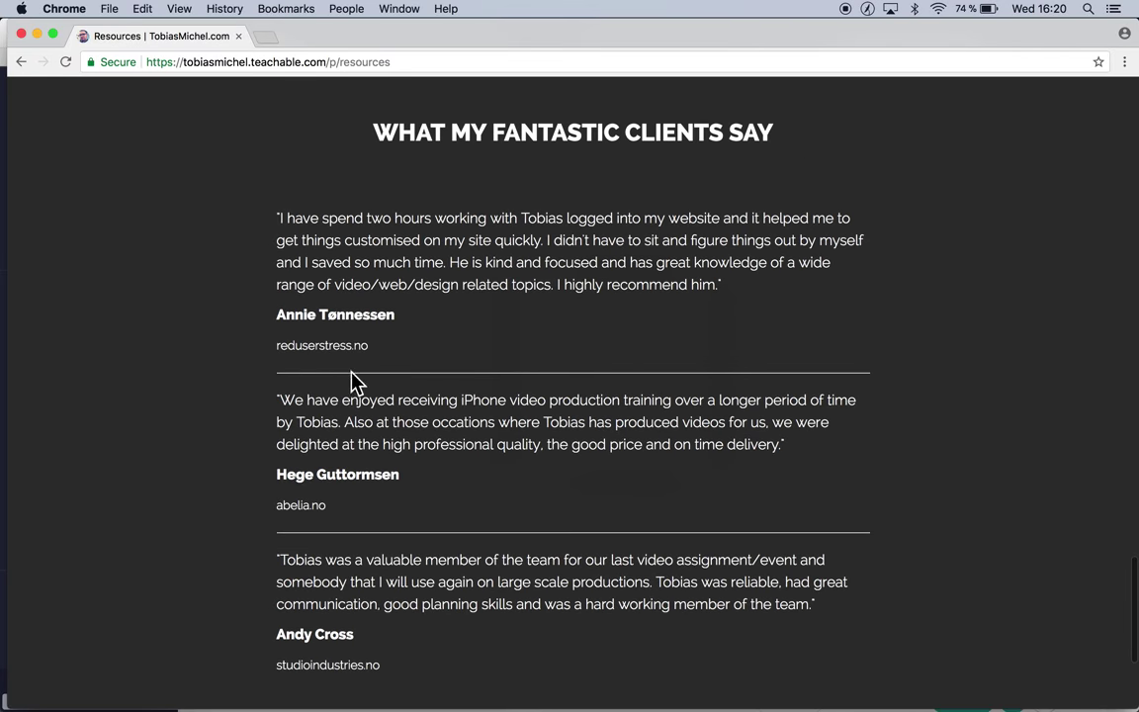
scroll(445, 508, down, 5)
scroll(445, 509, up, 20)
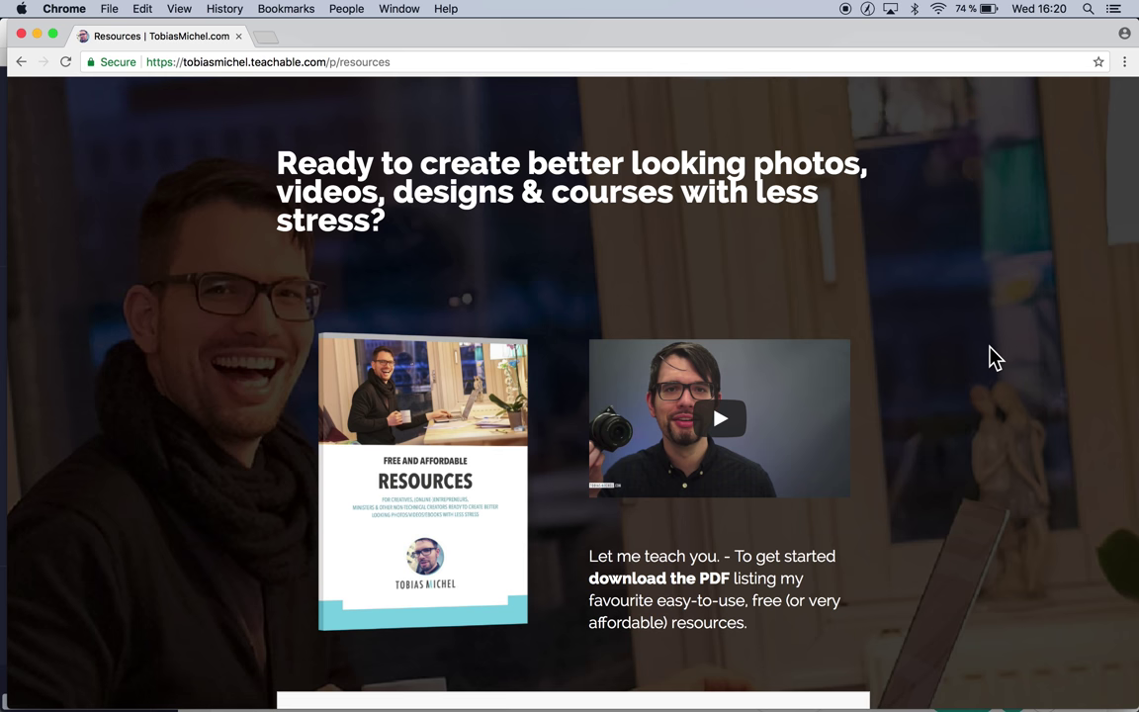
scroll(989, 356, down, 2)
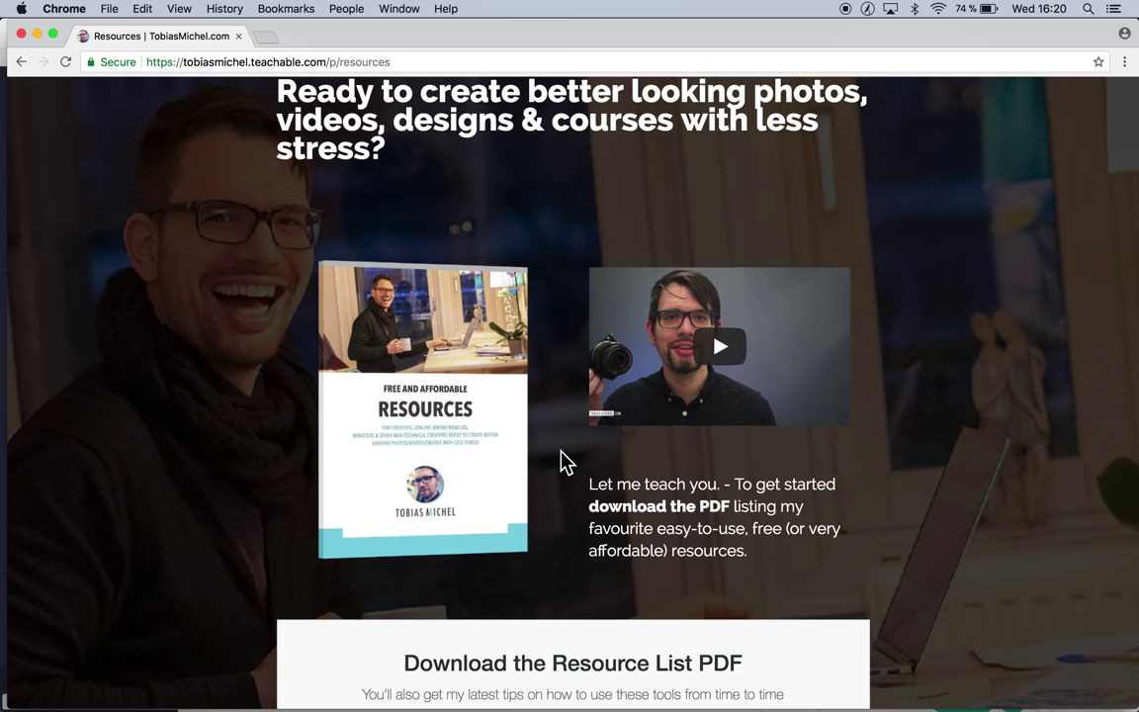
View the 50-50 custom wrapper CSS in the Untitled.txt document in TextEdit, and return to the Resources page in Chrome
key(super+Tab)
click(539, 389)
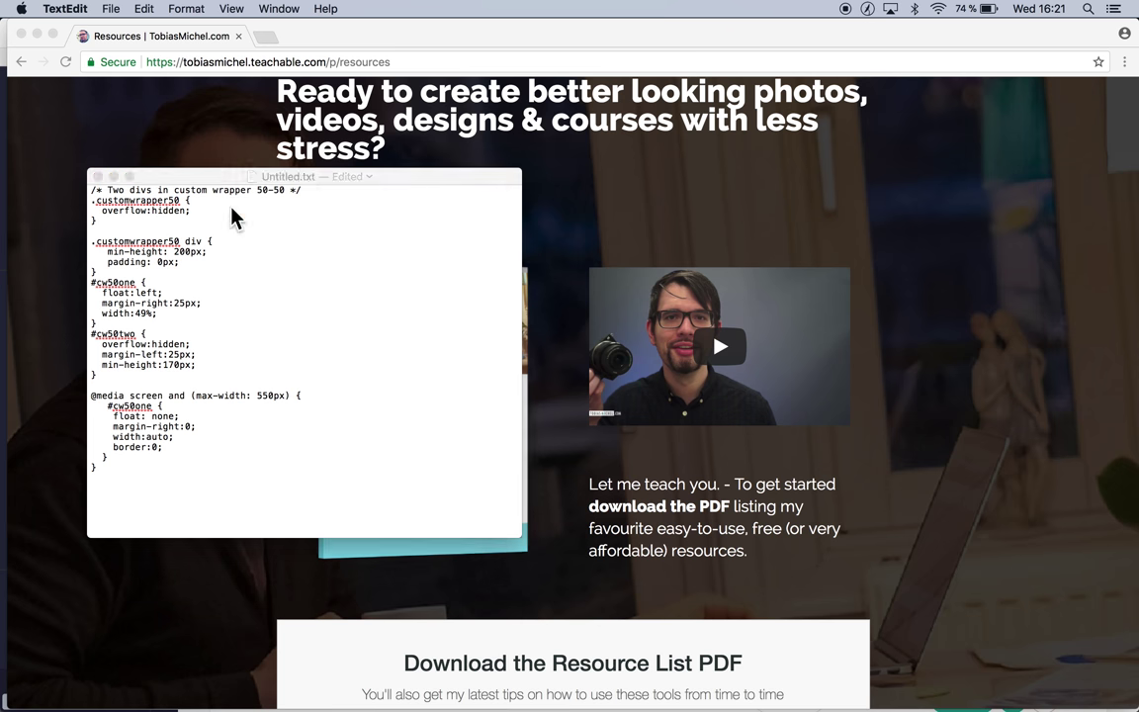
click(545, 247)
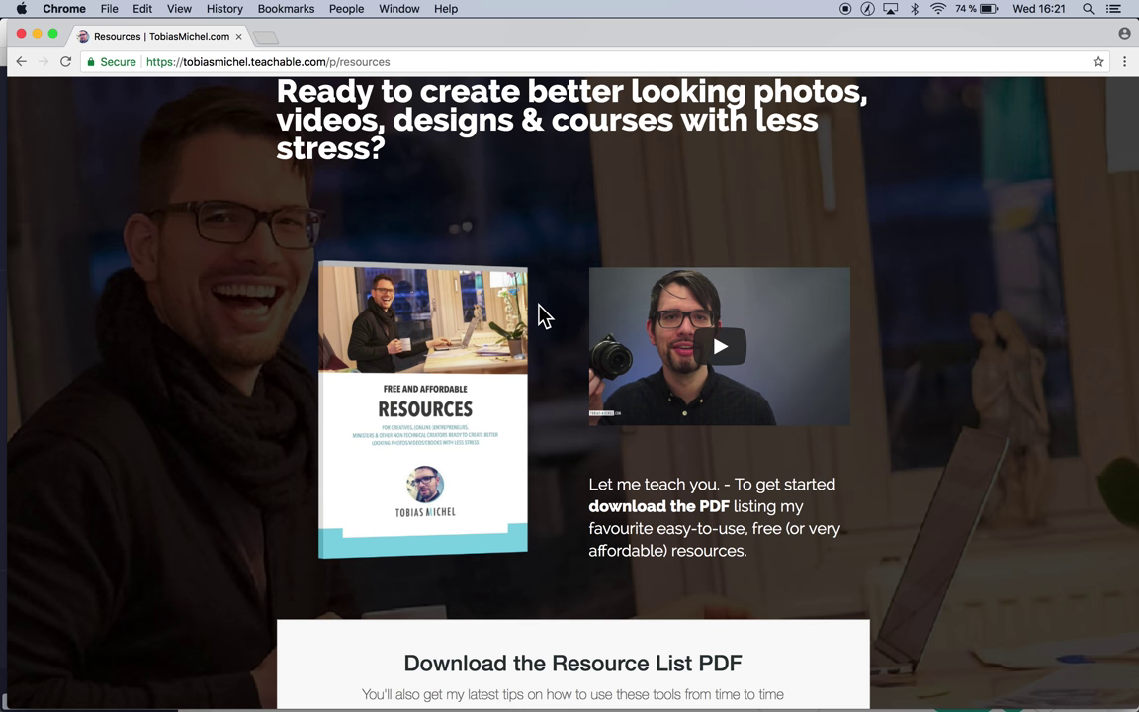
Switch to Safari and look through the list of site pages in the Teachable admin
key(super+Tab)
click(497, 336)
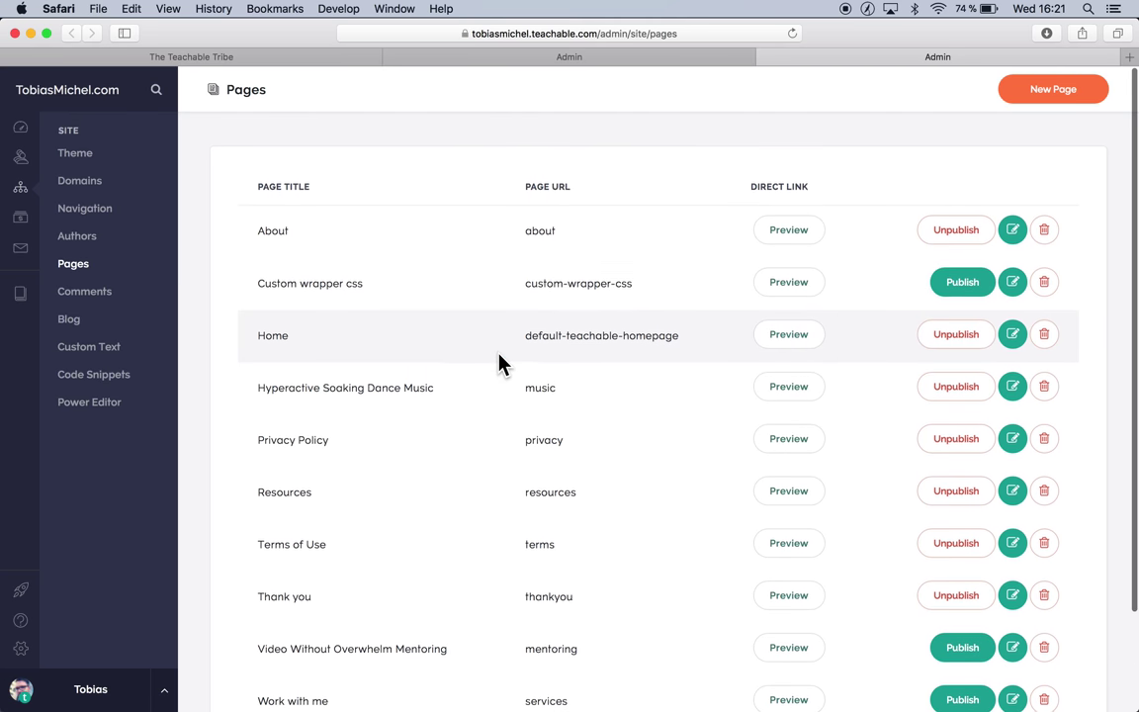
scroll(370, 400, down, 3)
scroll(371, 400, up, 4)
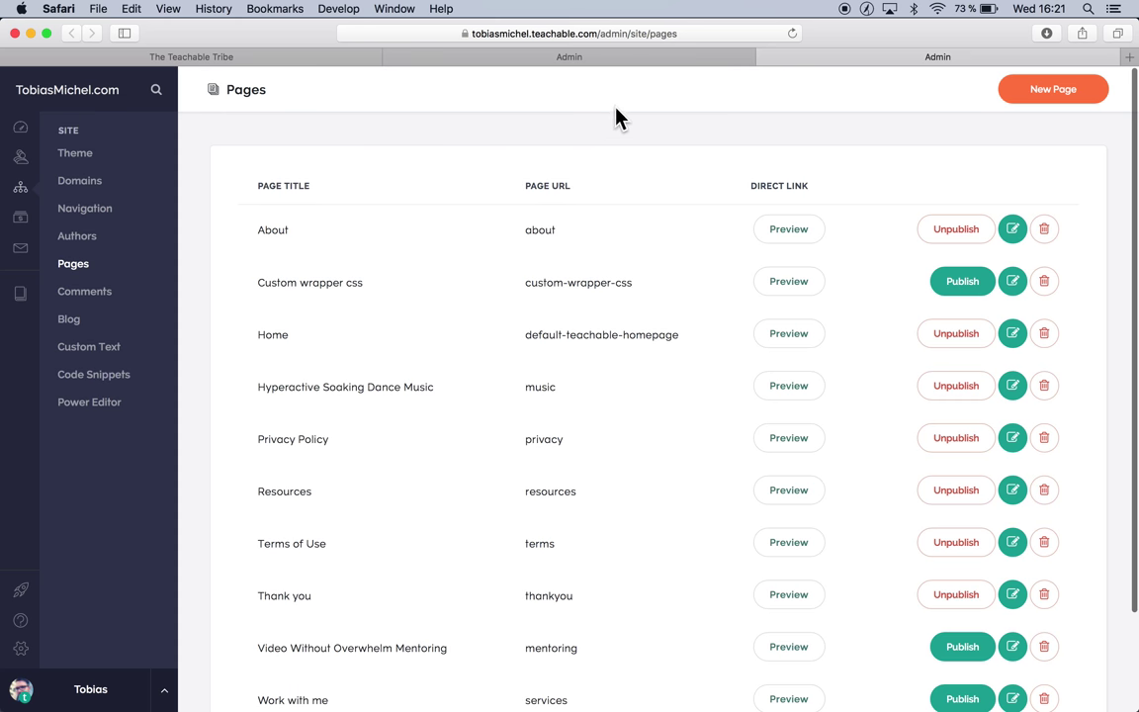
Switch to Chrome, go back to the site's homepage to view its video and header, and return to the Resources page
key(super+Tab)
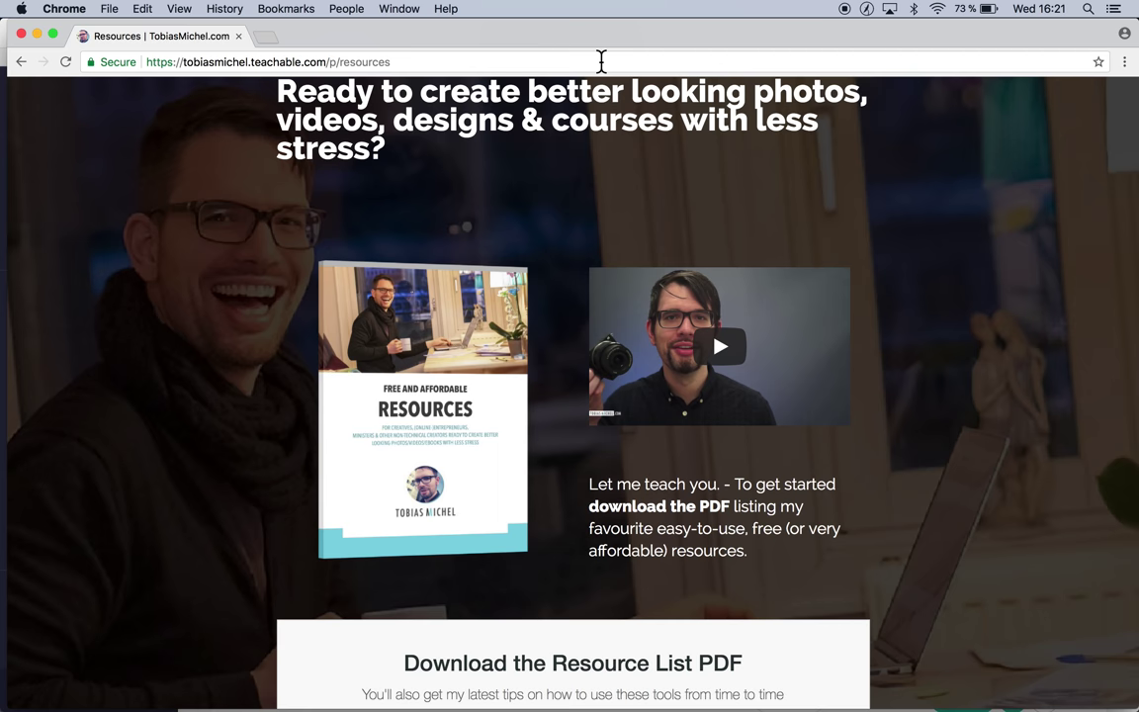
scroll(297, 168, down, 1)
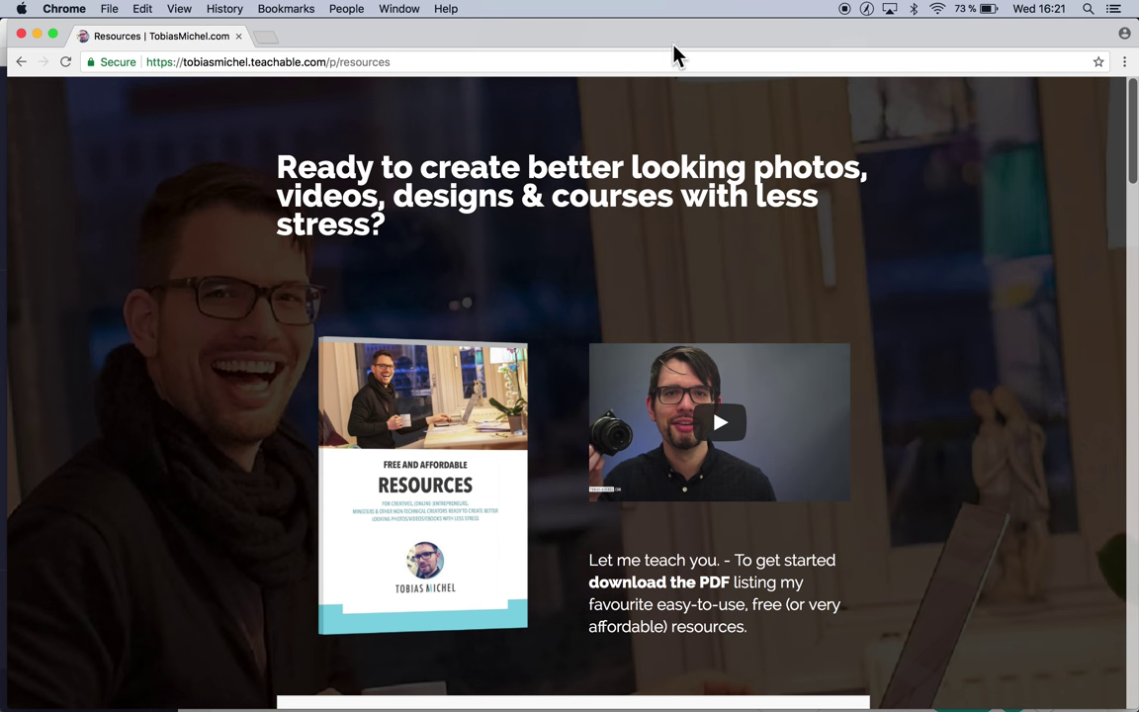
click(24, 62)
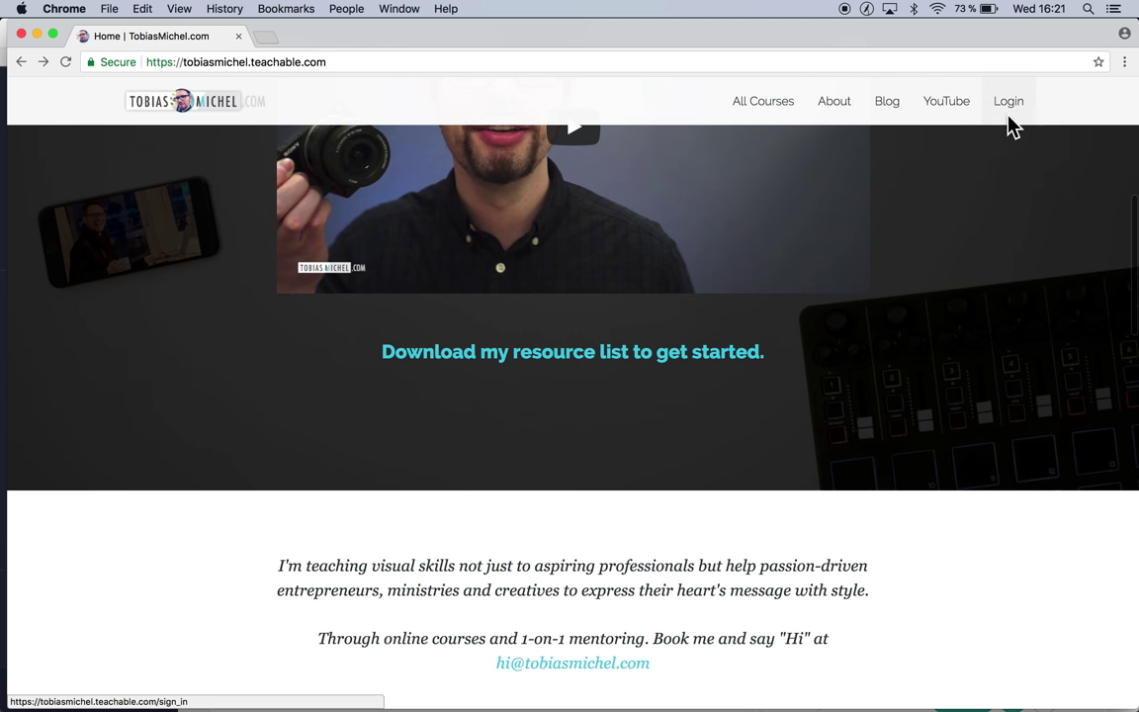
scroll(1037, 166, up, 2)
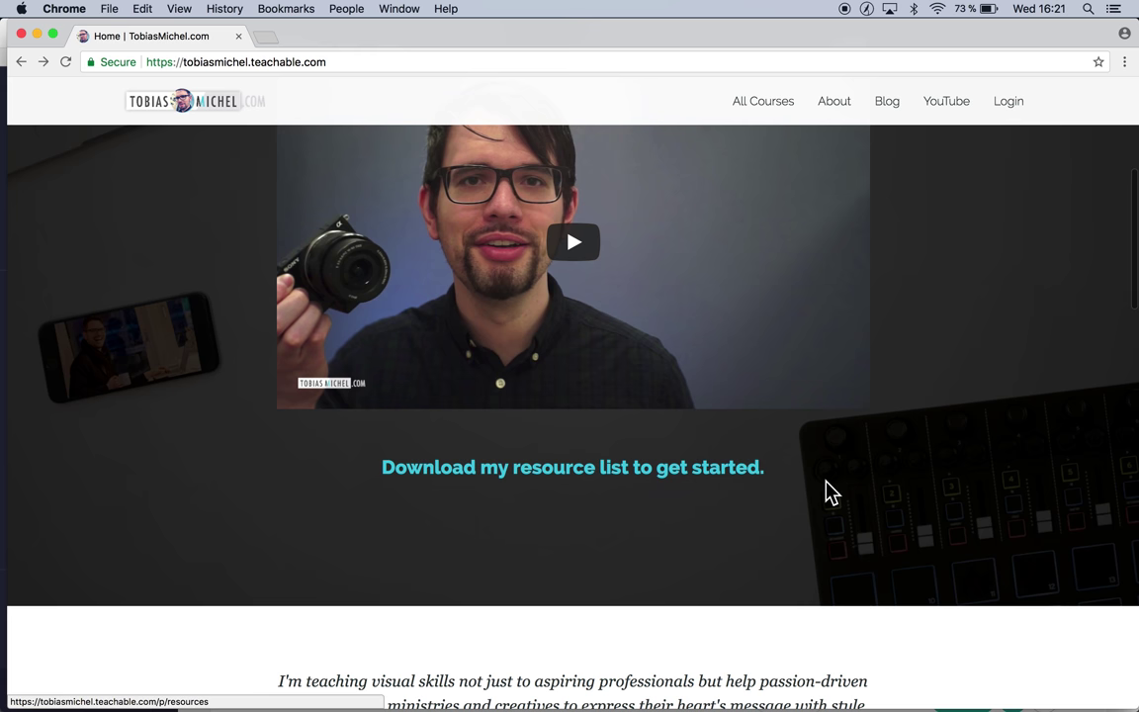
scroll(827, 491, up, 5)
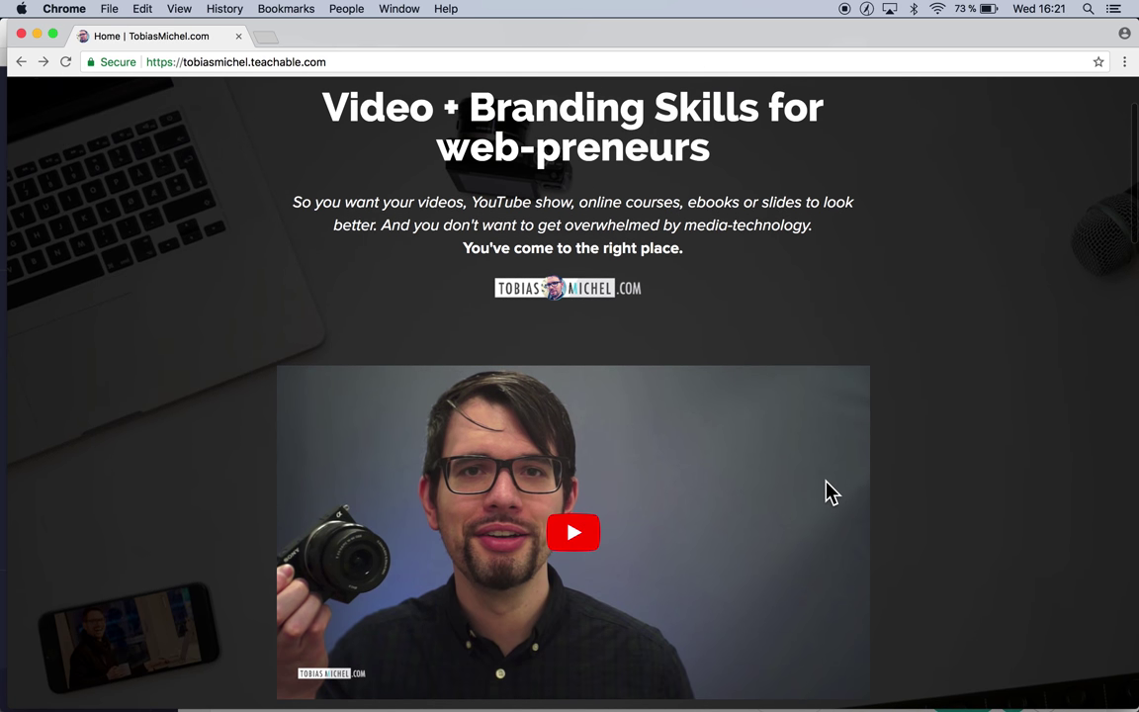
scroll(827, 491, up, 2)
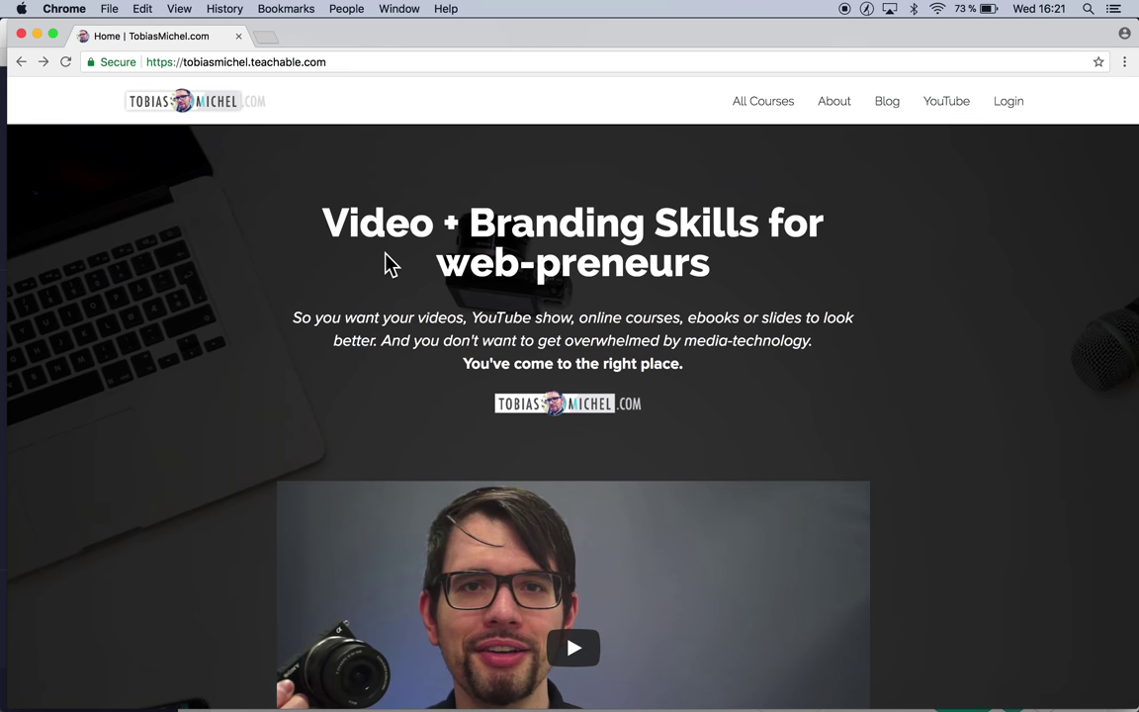
click(36, 60)
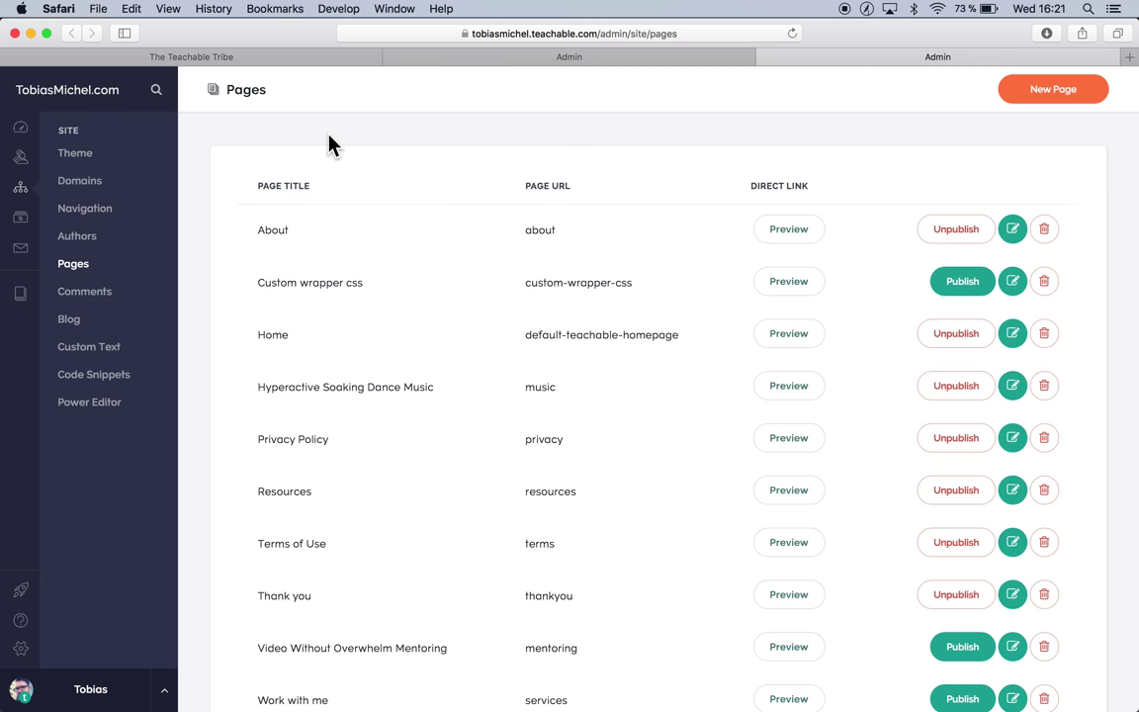
Open the Resources page for editing from the Teachable admin's page list in Safari
scroll(330, 146, down, 3)
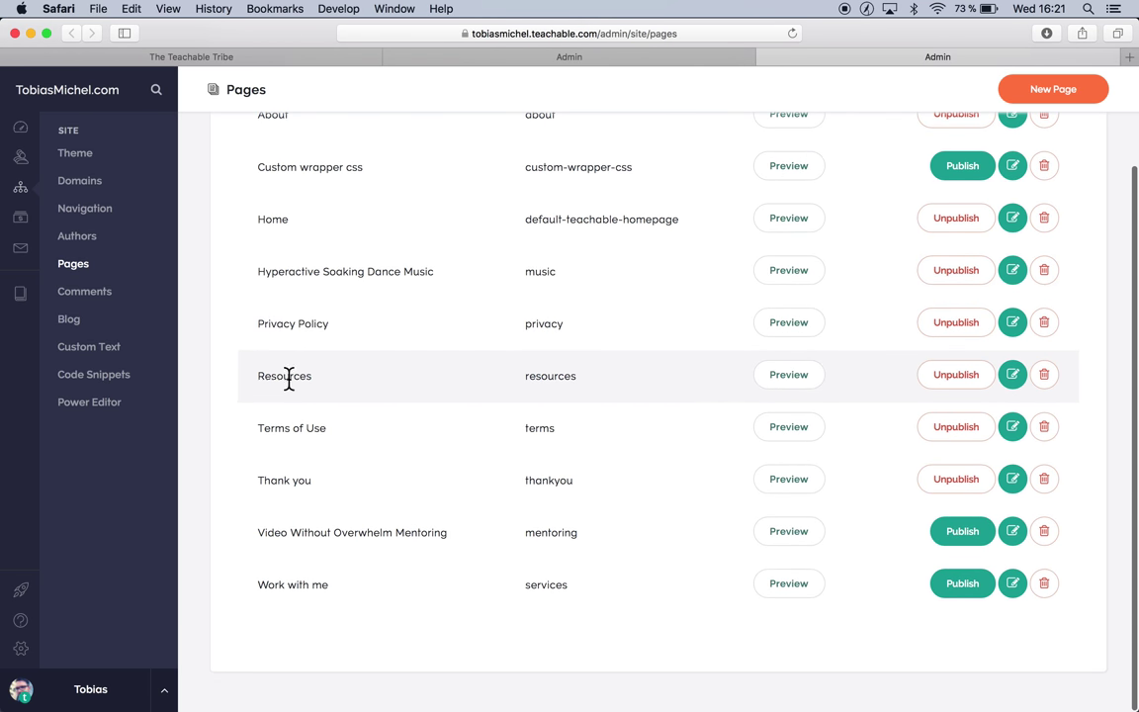
click(1016, 386)
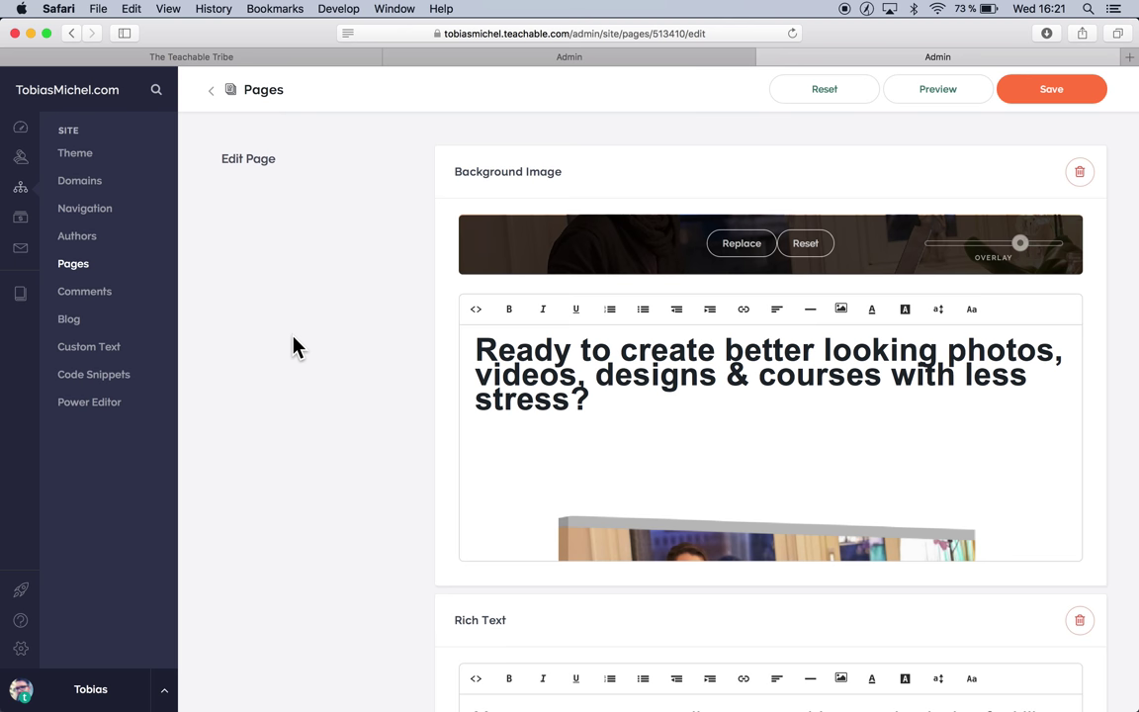
scroll(297, 346, down, 5)
scroll(297, 346, up, 5)
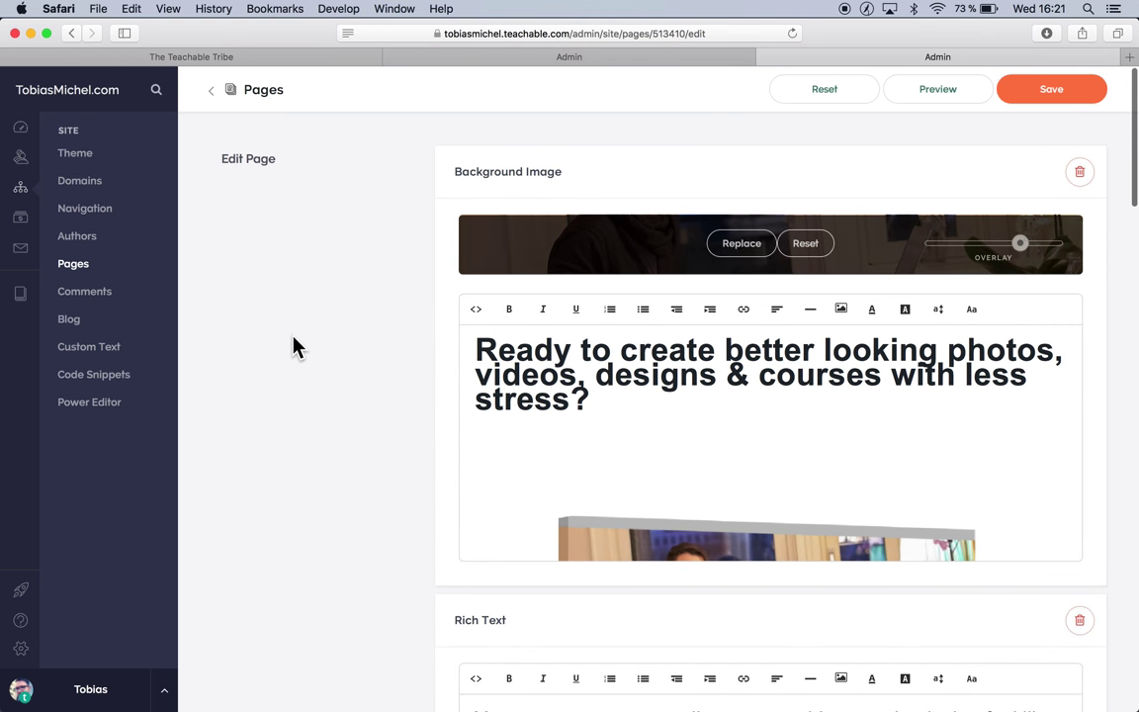
scroll(293, 337, down, 2)
scroll(293, 337, up, 2)
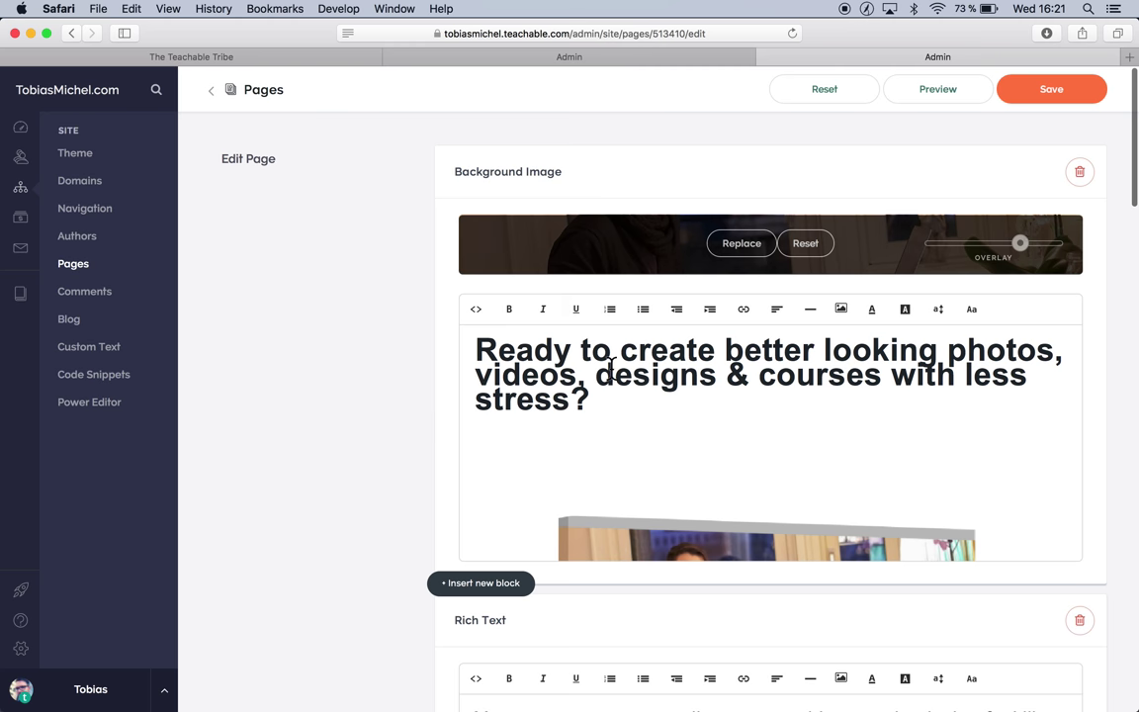
Examine the heading, book image, video and text in the Background Image block, and compare them with the live Resources page in Chrome
scroll(610, 367, down, 10)
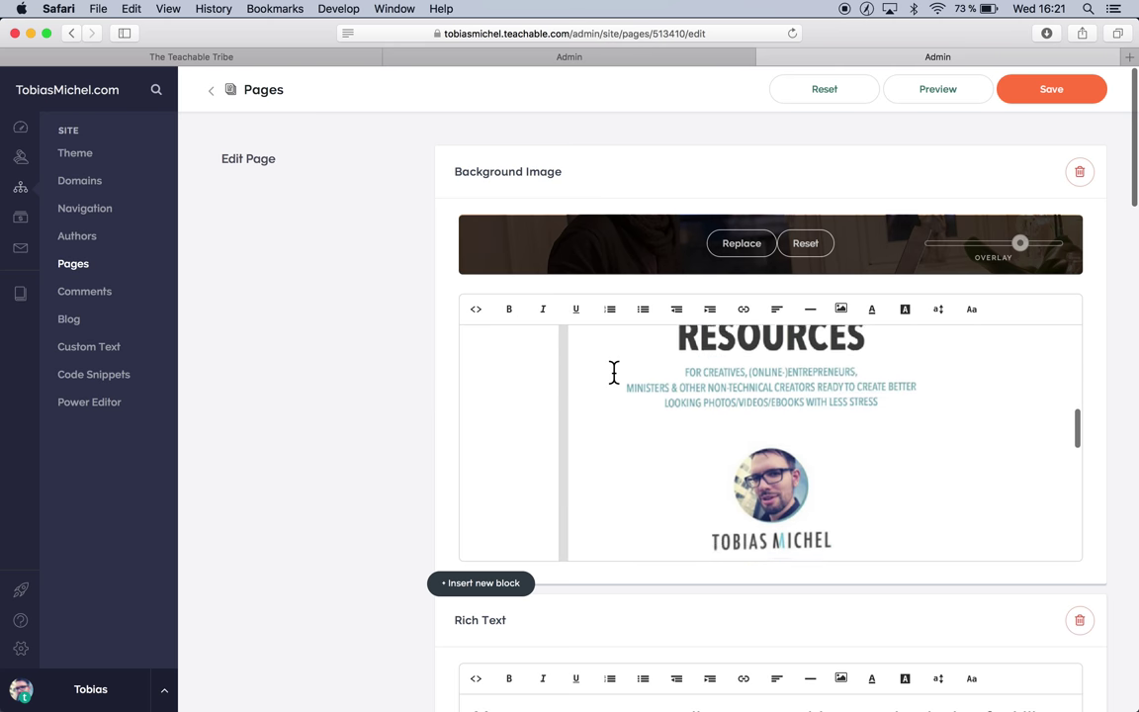
scroll(614, 371, down, 10)
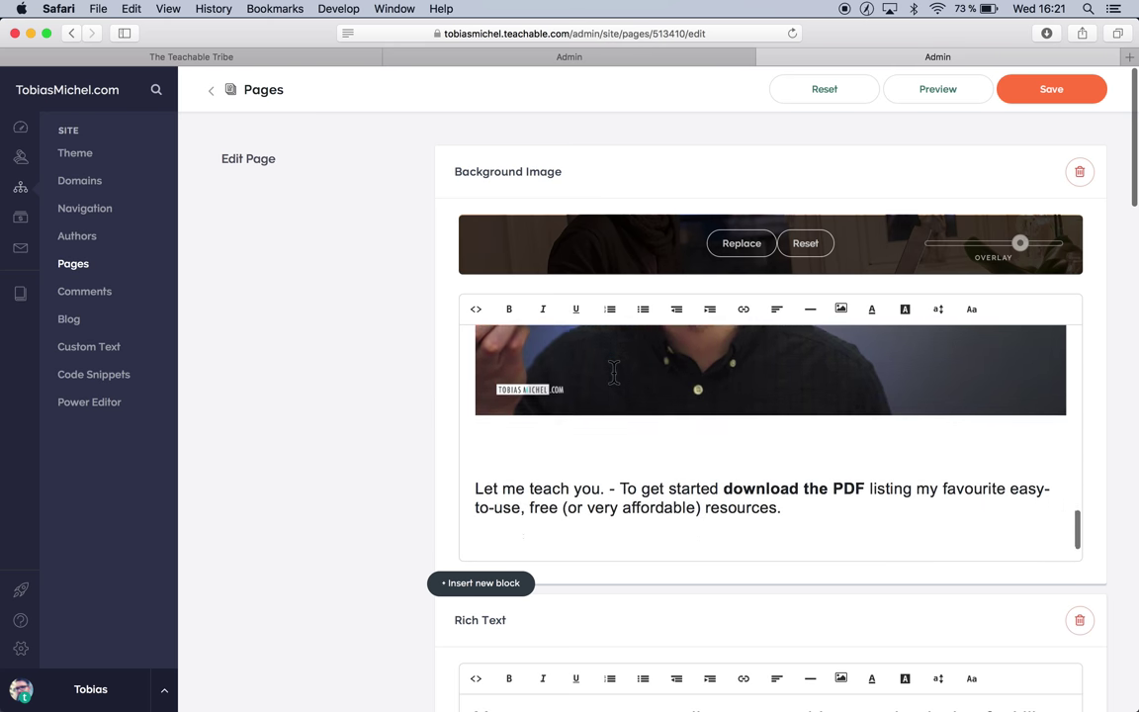
scroll(470, 479, up, 10)
scroll(469, 479, up, 5)
key(super+Tab)
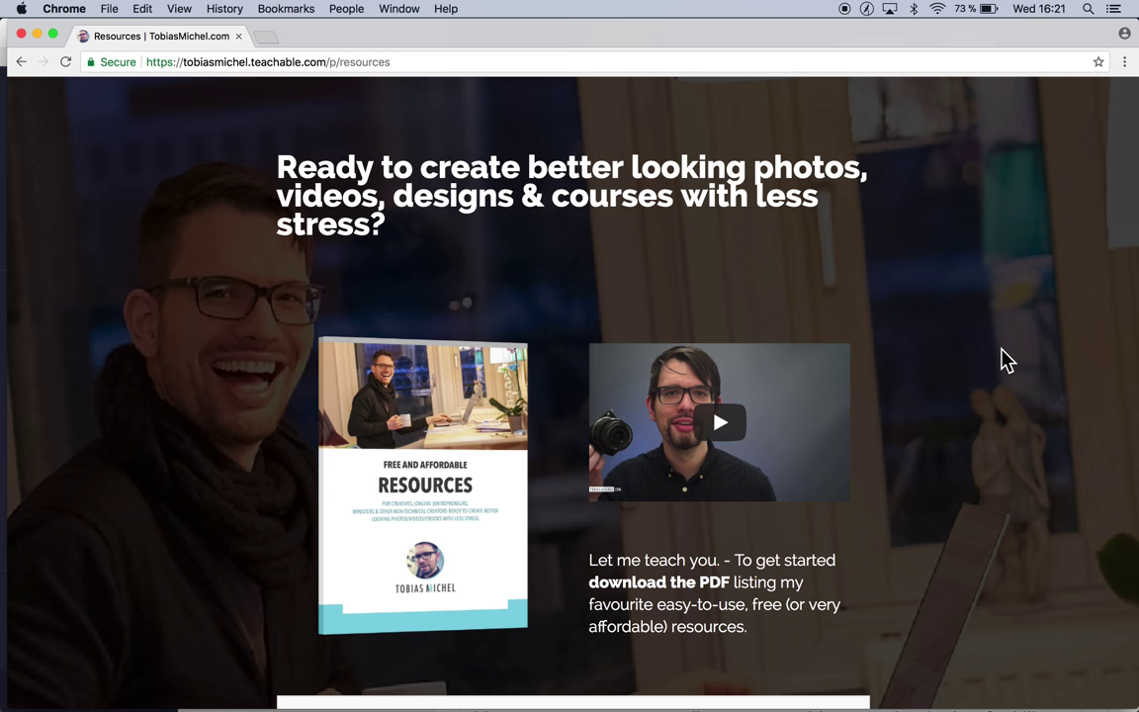
key(super+Tab)
Switch to Safari and insert an empty Background Image block directly below the page's first Background Image block
scroll(386, 404, down, 3)
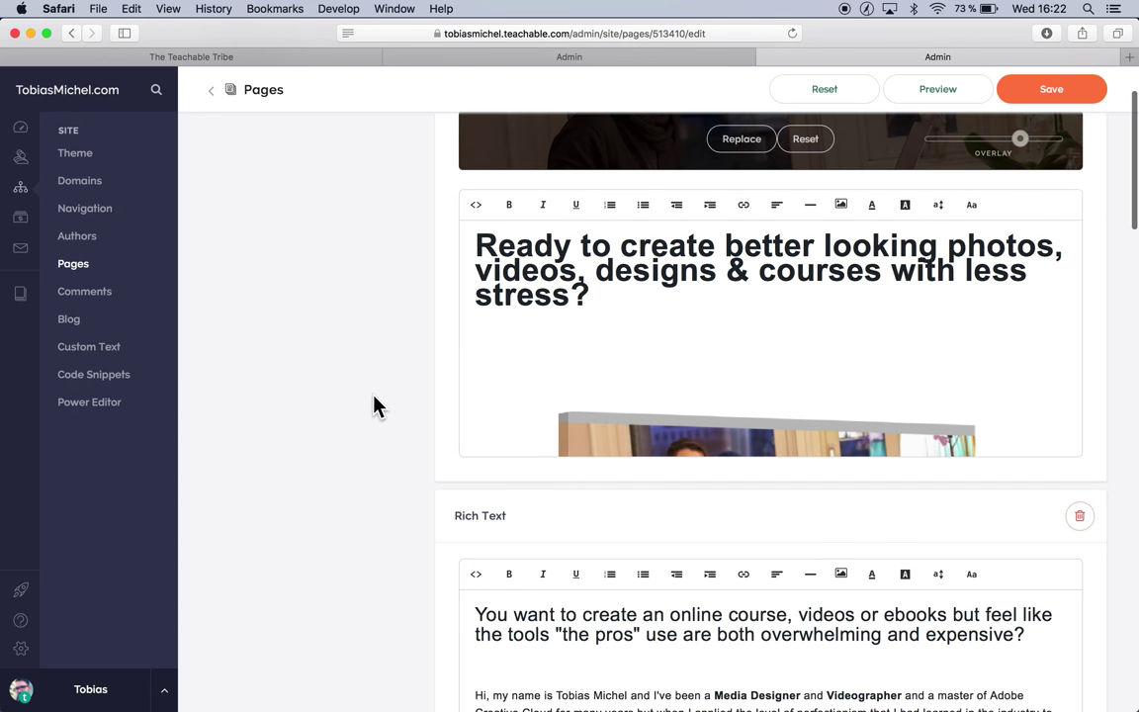
scroll(327, 428, down, 1)
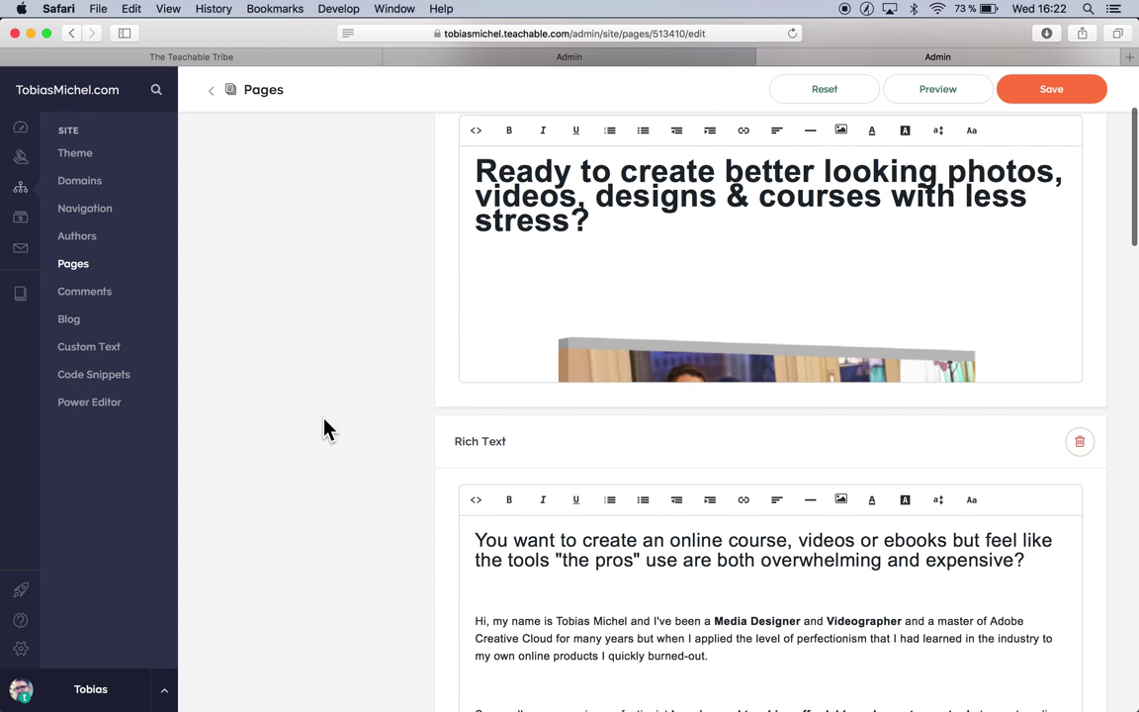
scroll(326, 428, up, 3)
scroll(327, 429, down, 1)
scroll(327, 428, up, 1)
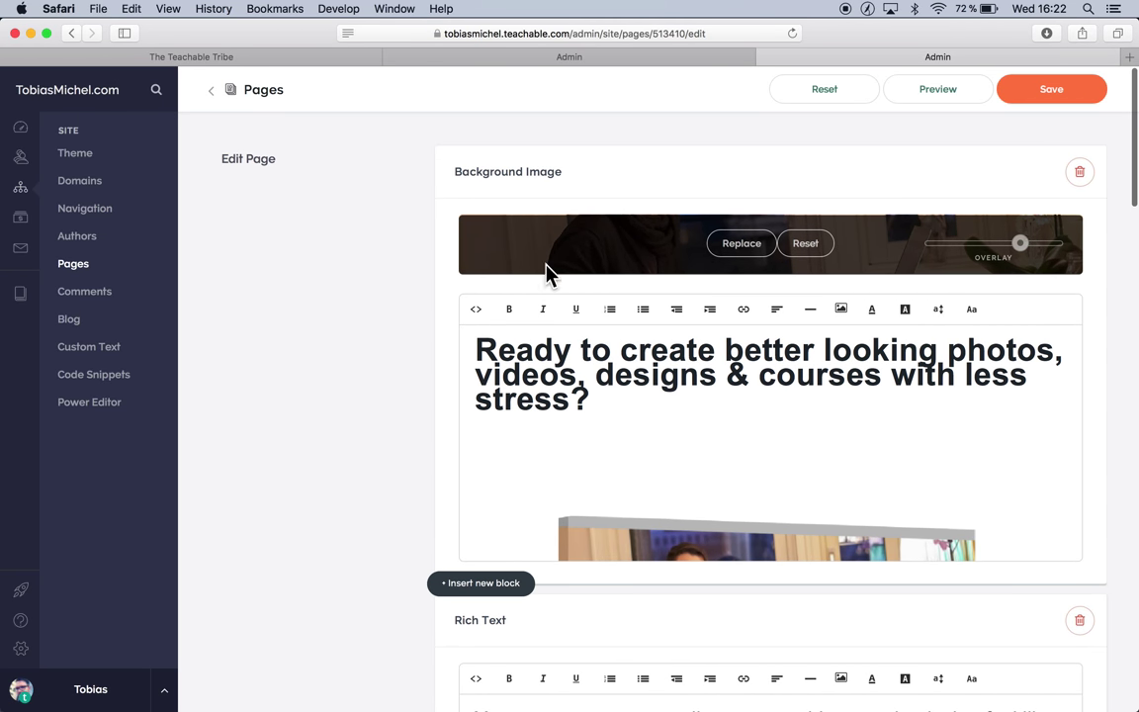
click(479, 585)
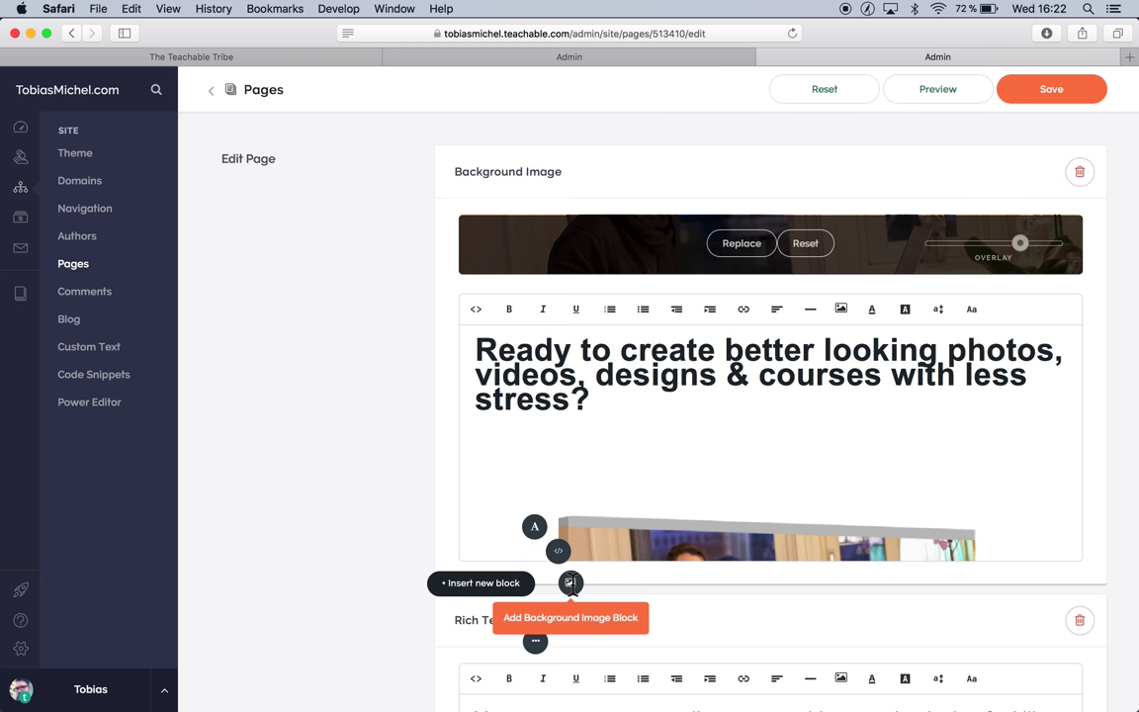
click(571, 583)
scroll(300, 552, down, 3)
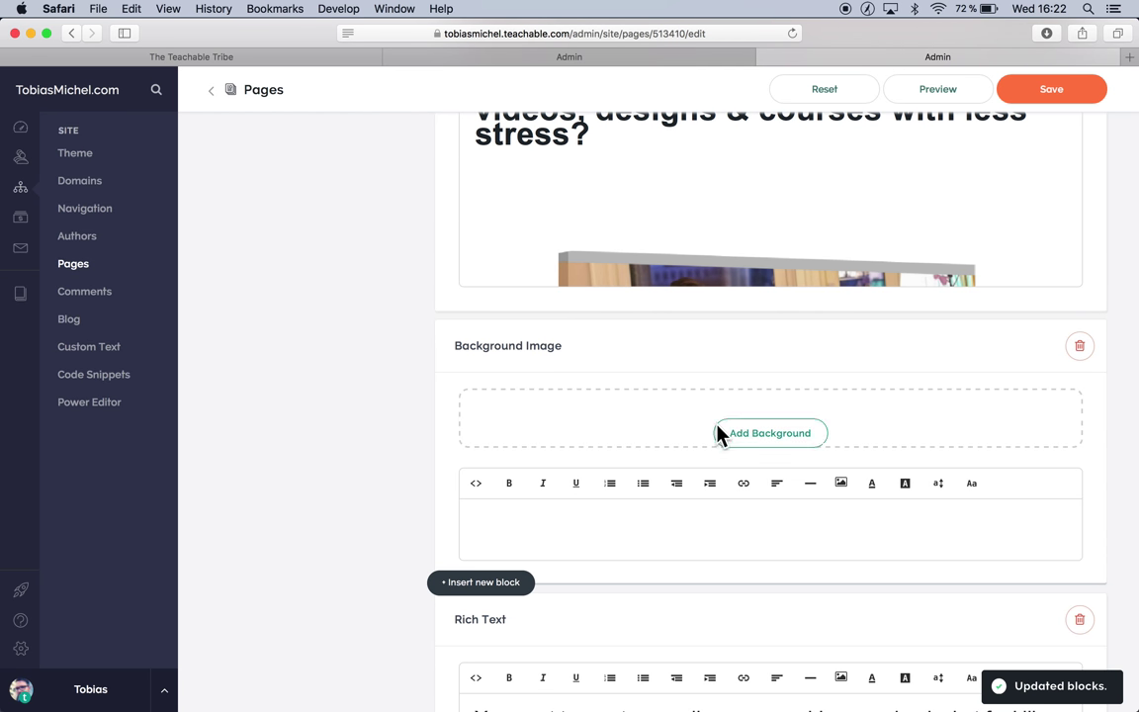
click(632, 541)
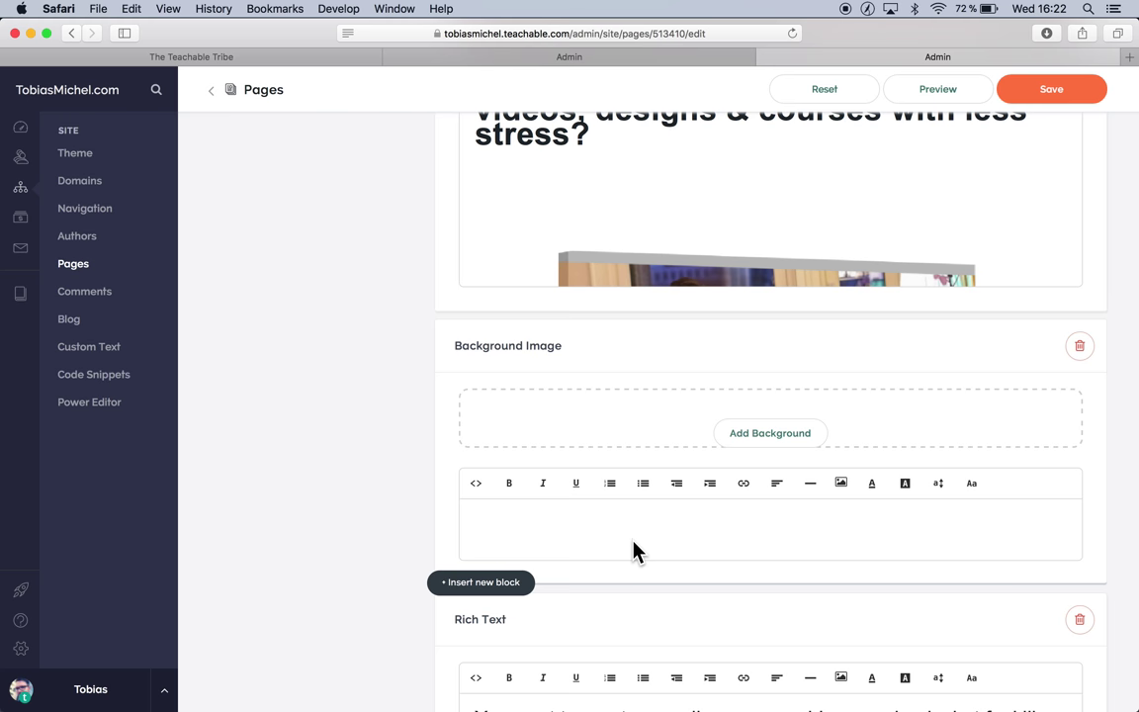
Select the "Ready to create better looking photos" heading and view the available font sizes without applying one
scroll(632, 546, up, 5)
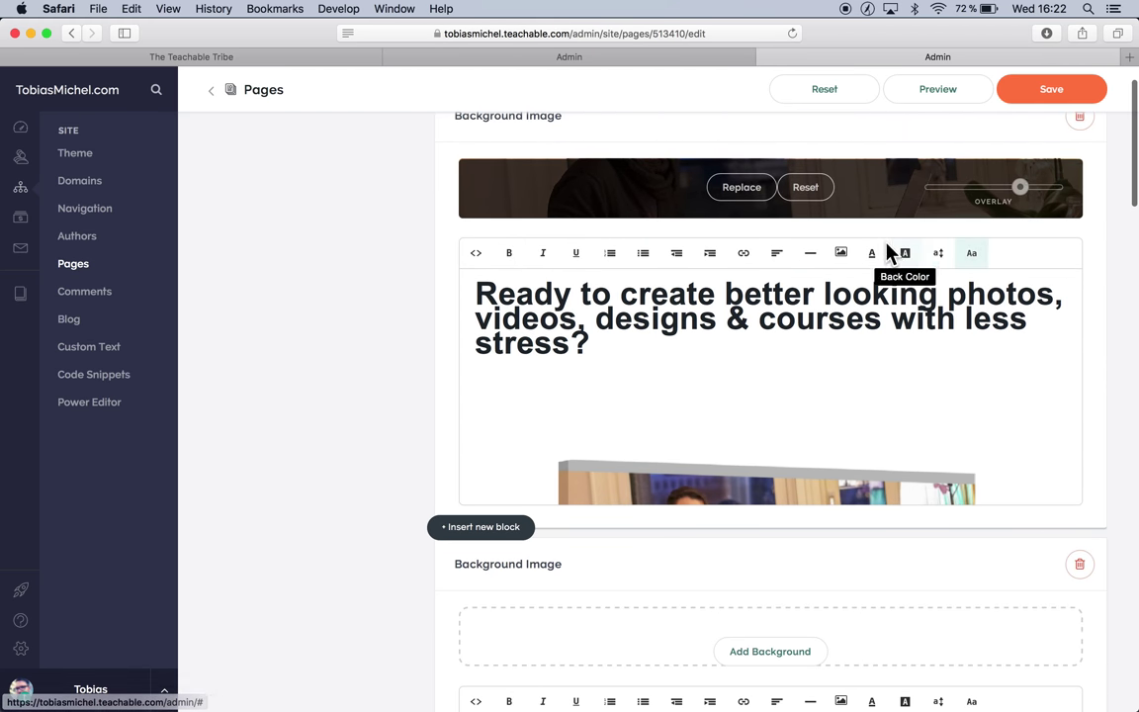
click(641, 320)
drag(496, 296, 560, 336)
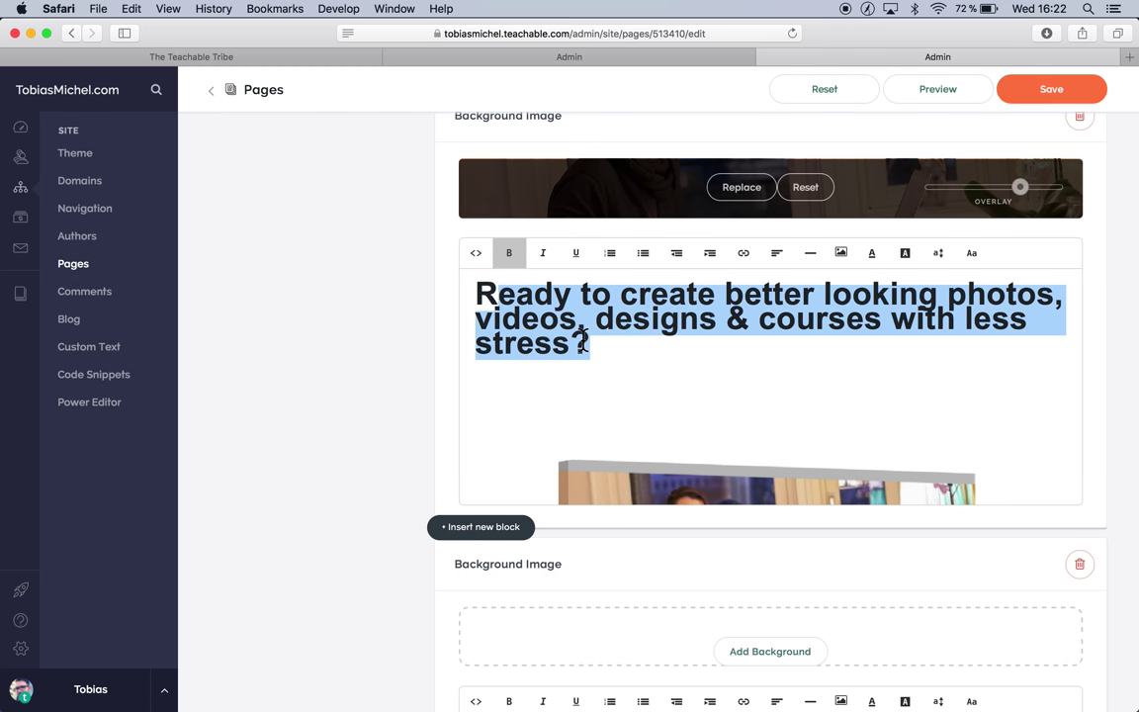
click(938, 255)
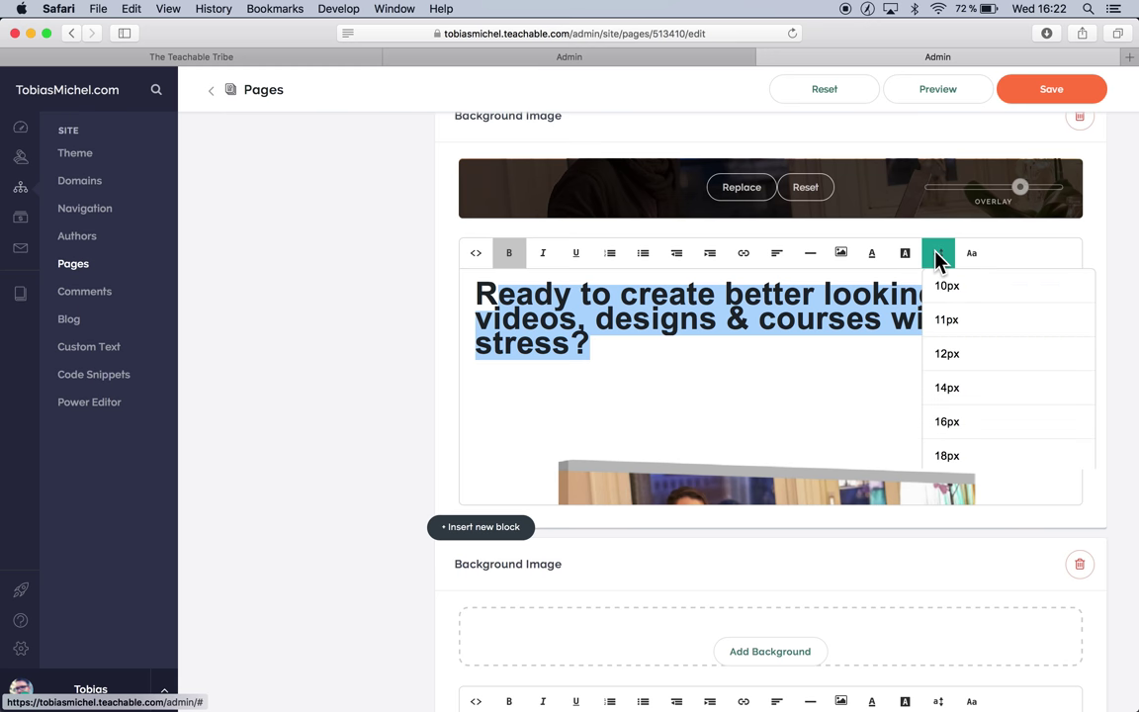
click(804, 314)
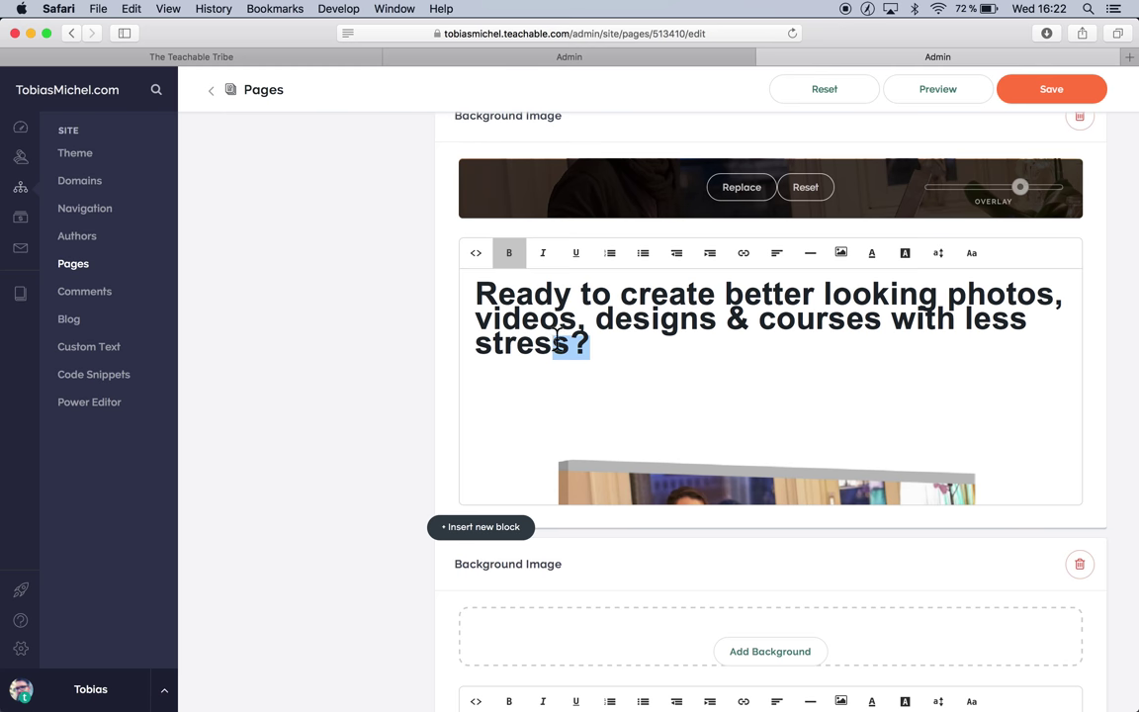
drag(560, 336, 438, 265)
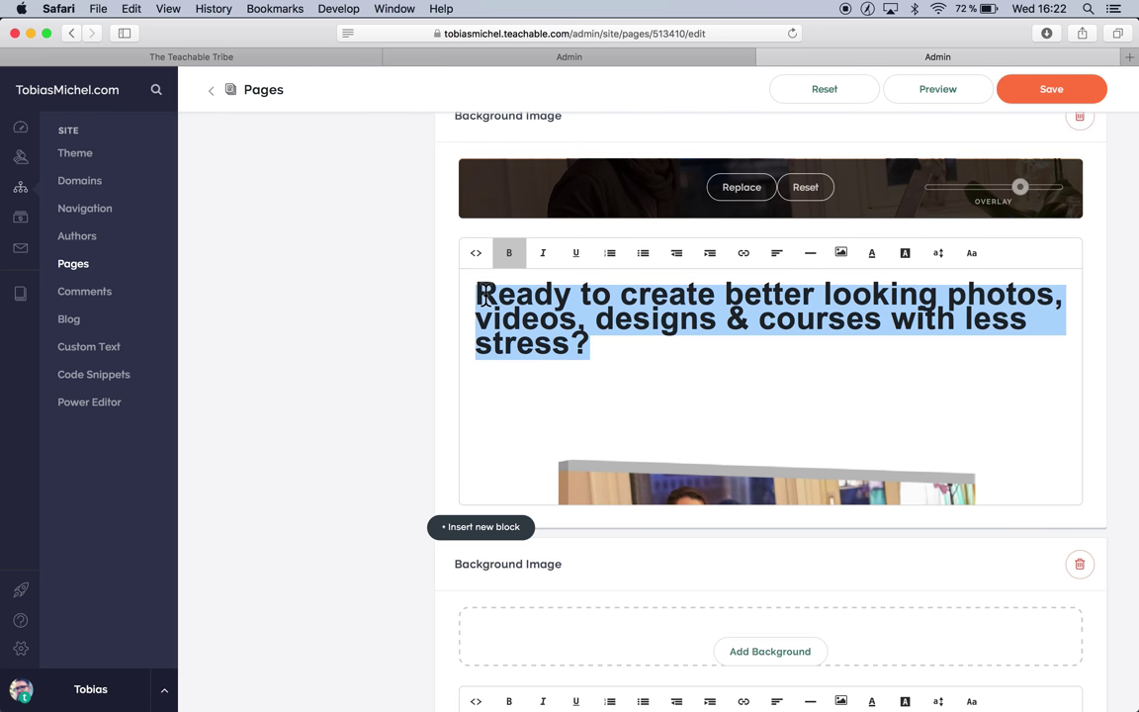
click(939, 254)
scroll(967, 446, down, 3)
scroll(967, 447, down, 2)
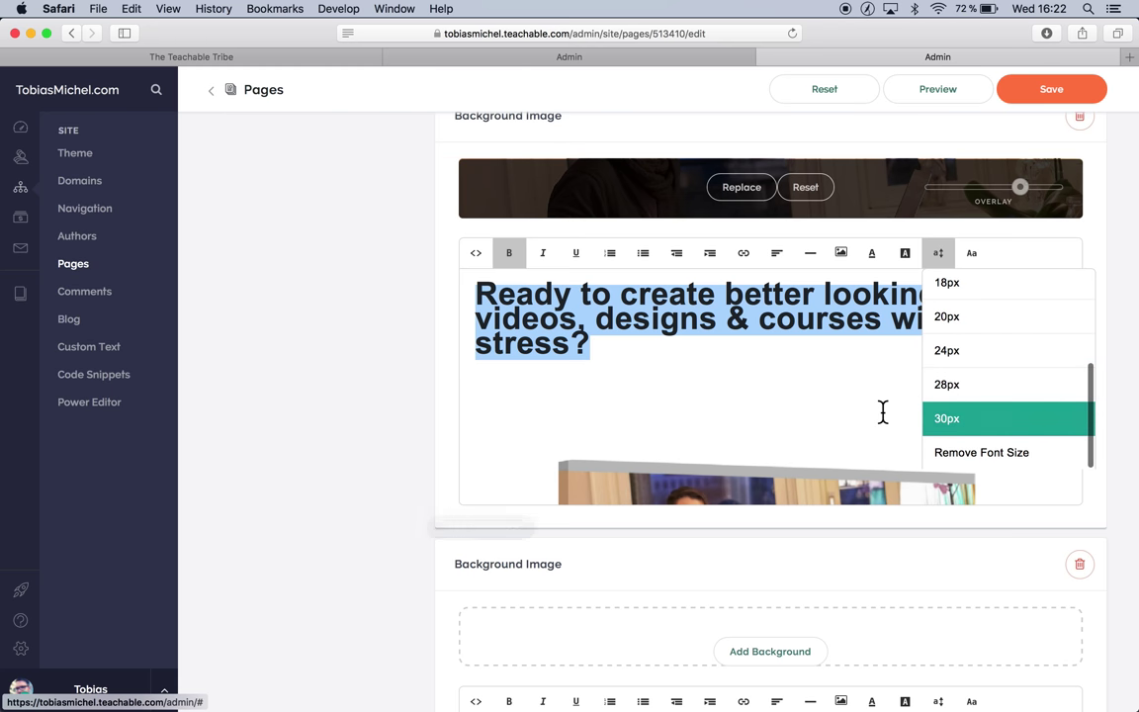
click(629, 351)
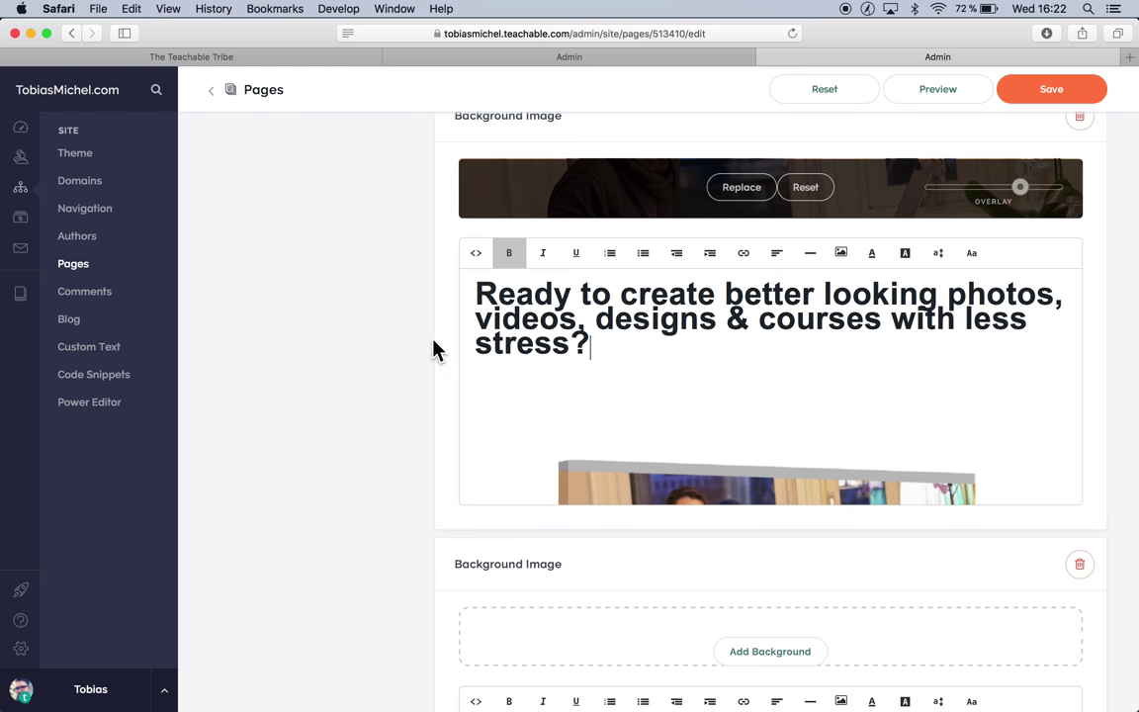
Look at the turquoise THE RESOURCES block, then examine the first block's book image, video and closing text
scroll(448, 310, down, 15)
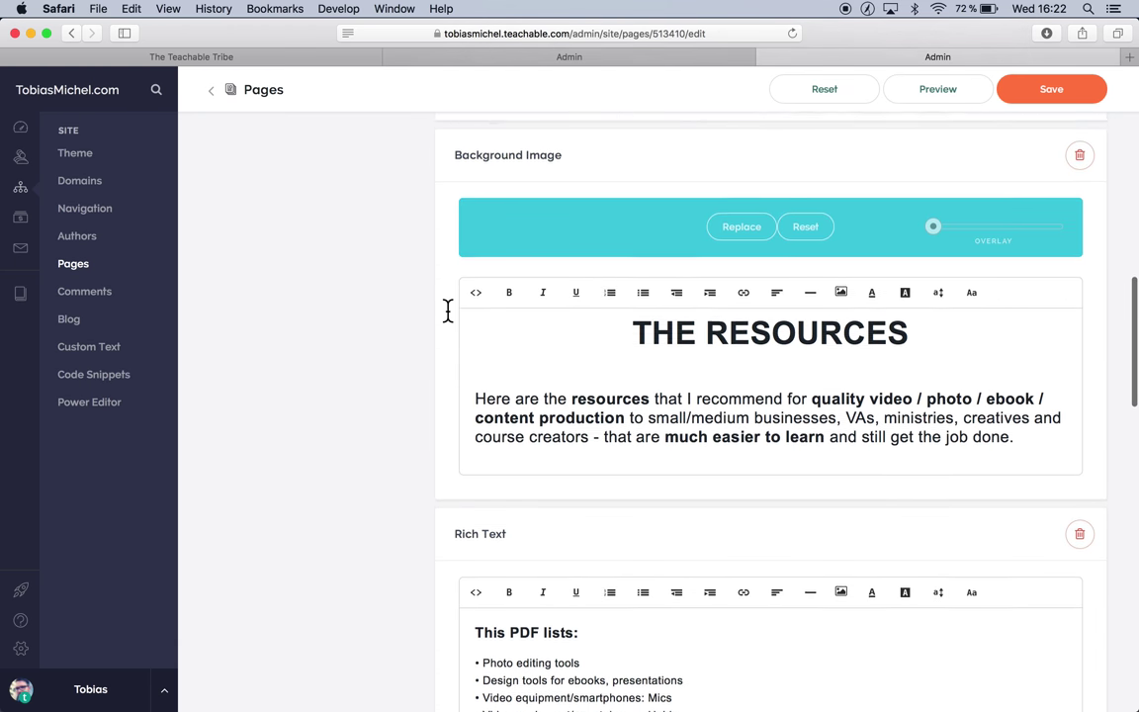
click(696, 346)
scroll(696, 346, up, 15)
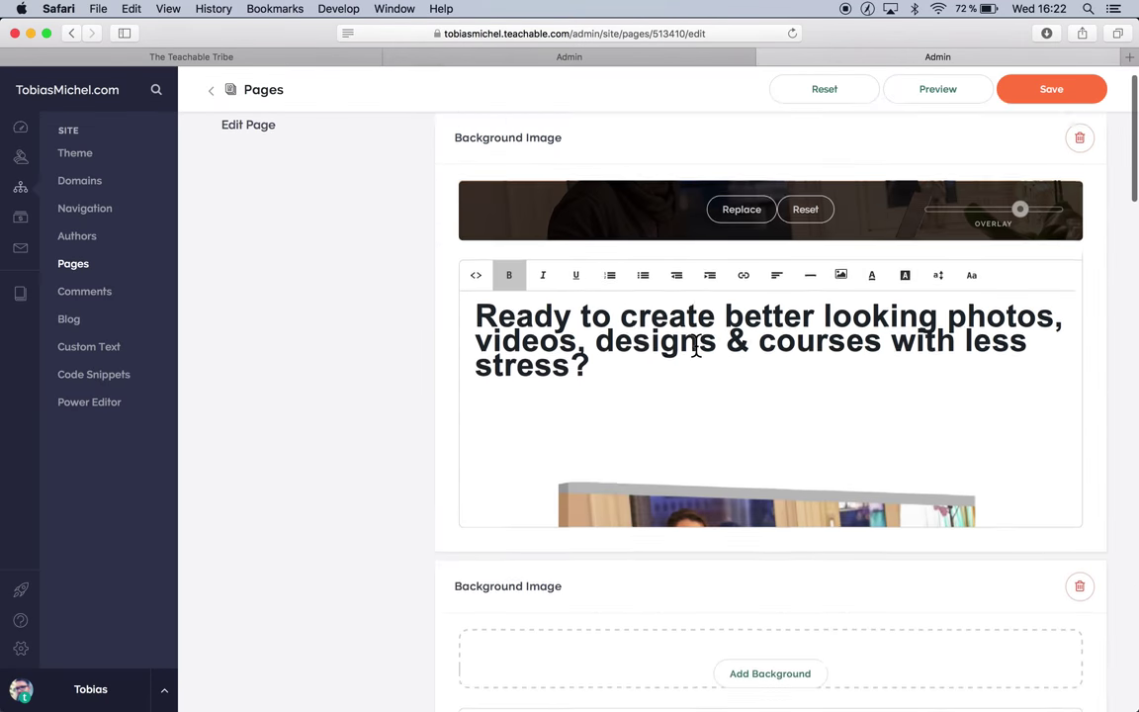
click(609, 361)
scroll(609, 362, down, 5)
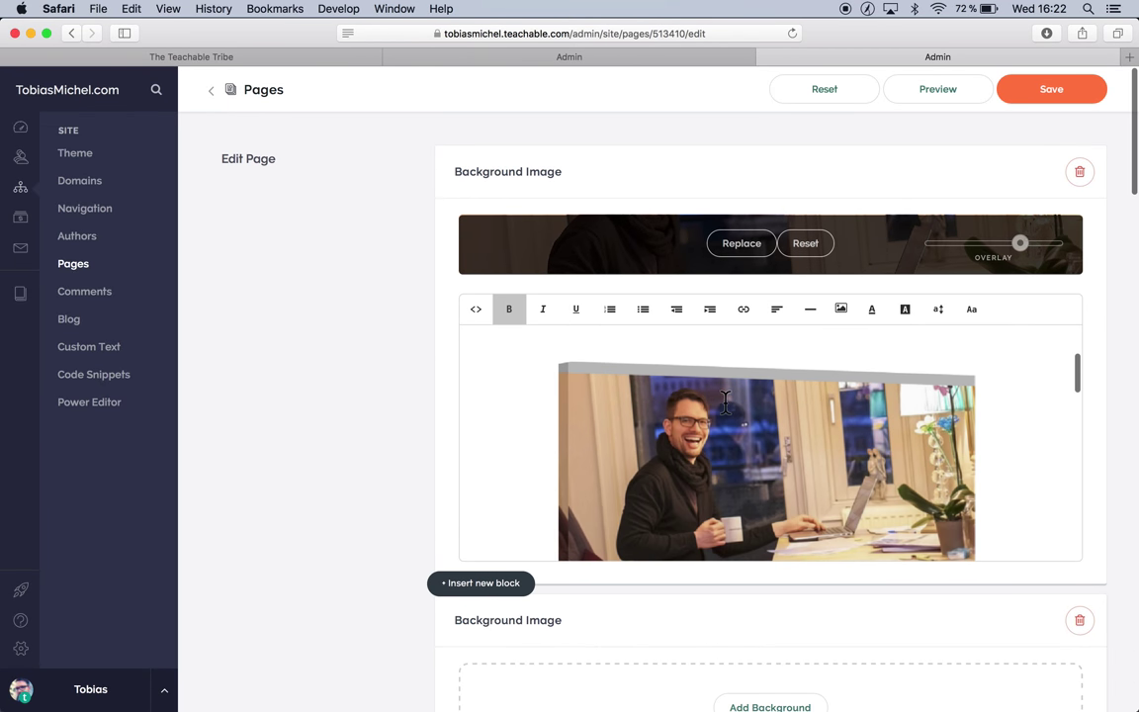
scroll(753, 434, down, 10)
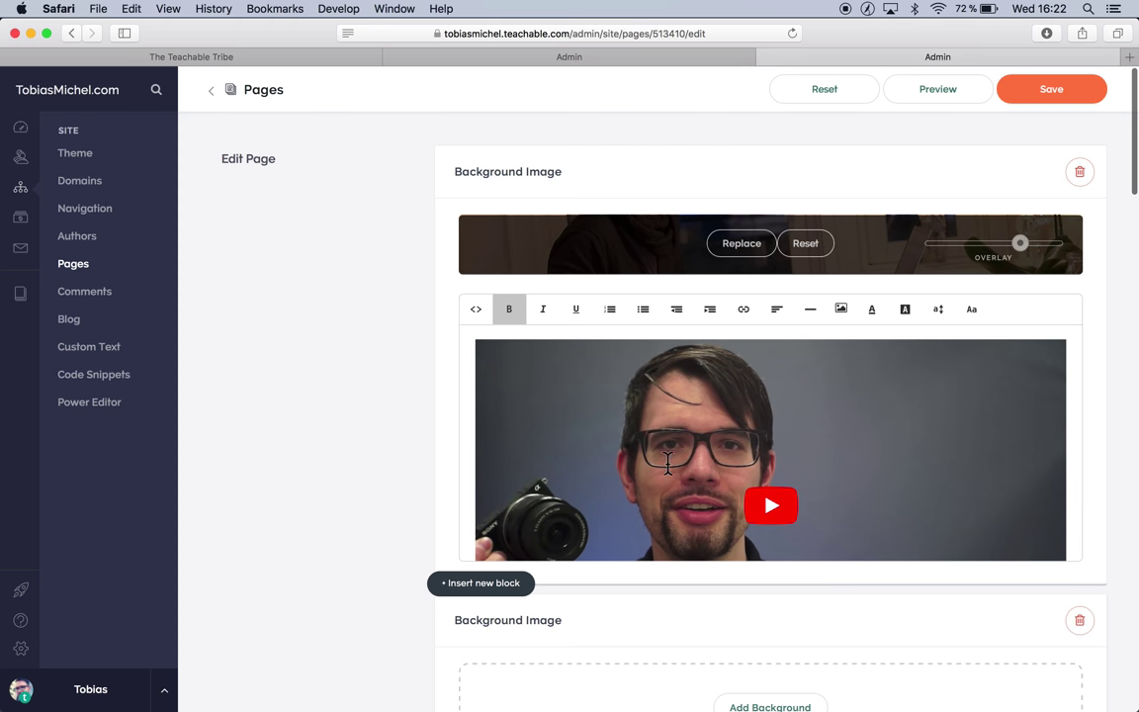
scroll(592, 440, down, 5)
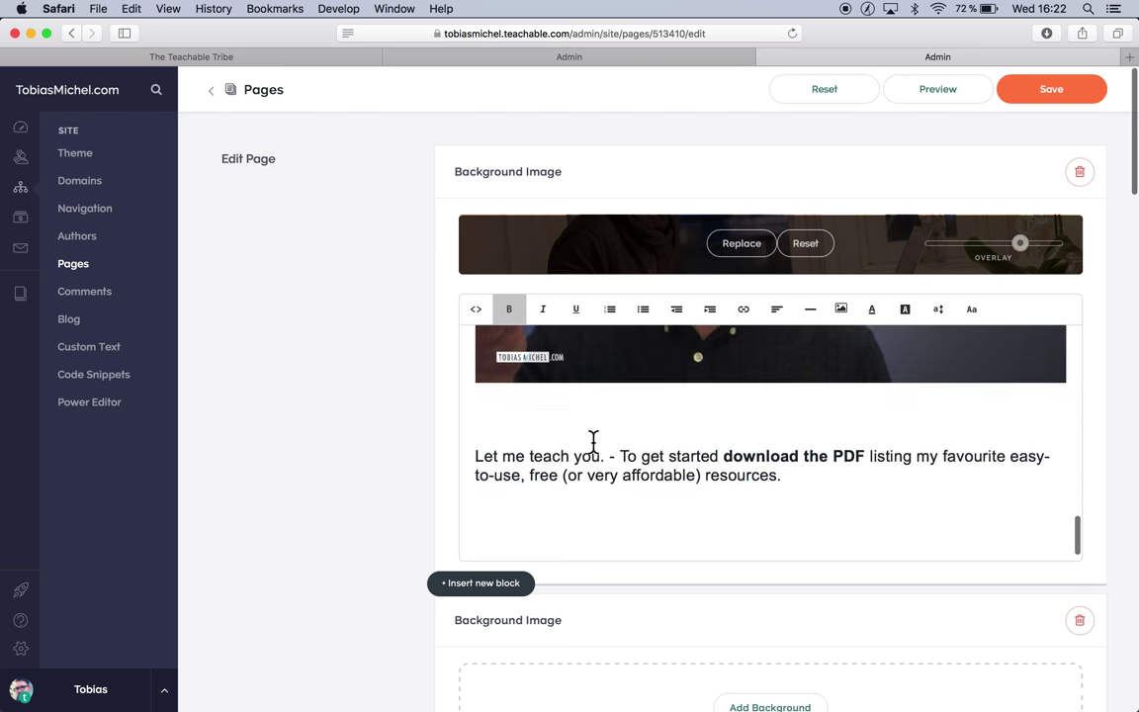
scroll(593, 442, down, 2)
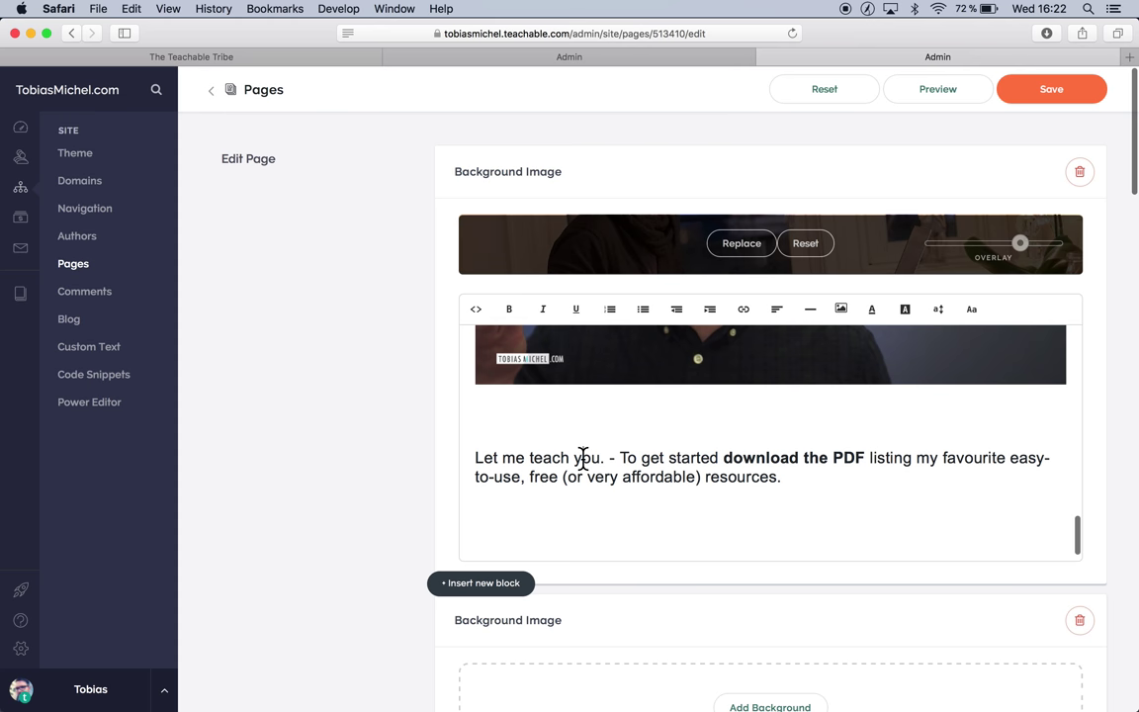
scroll(346, 463, down, 3)
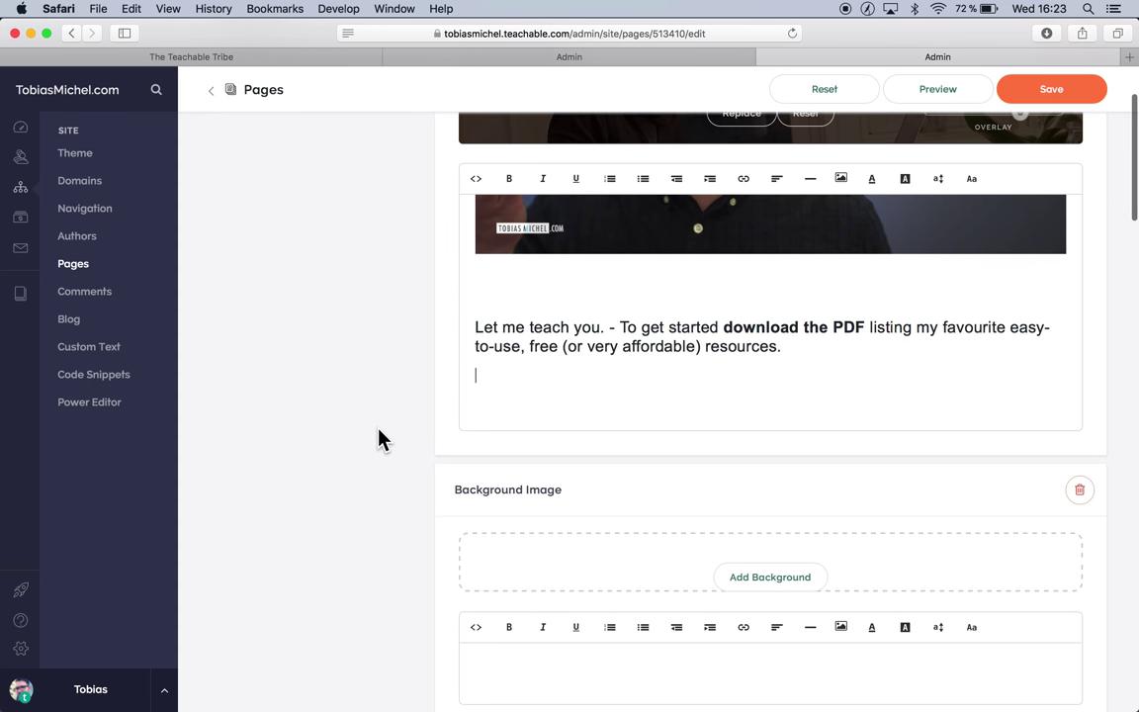
Delete the empty Background Image block below the first block and confirm the deletion
click(1080, 489)
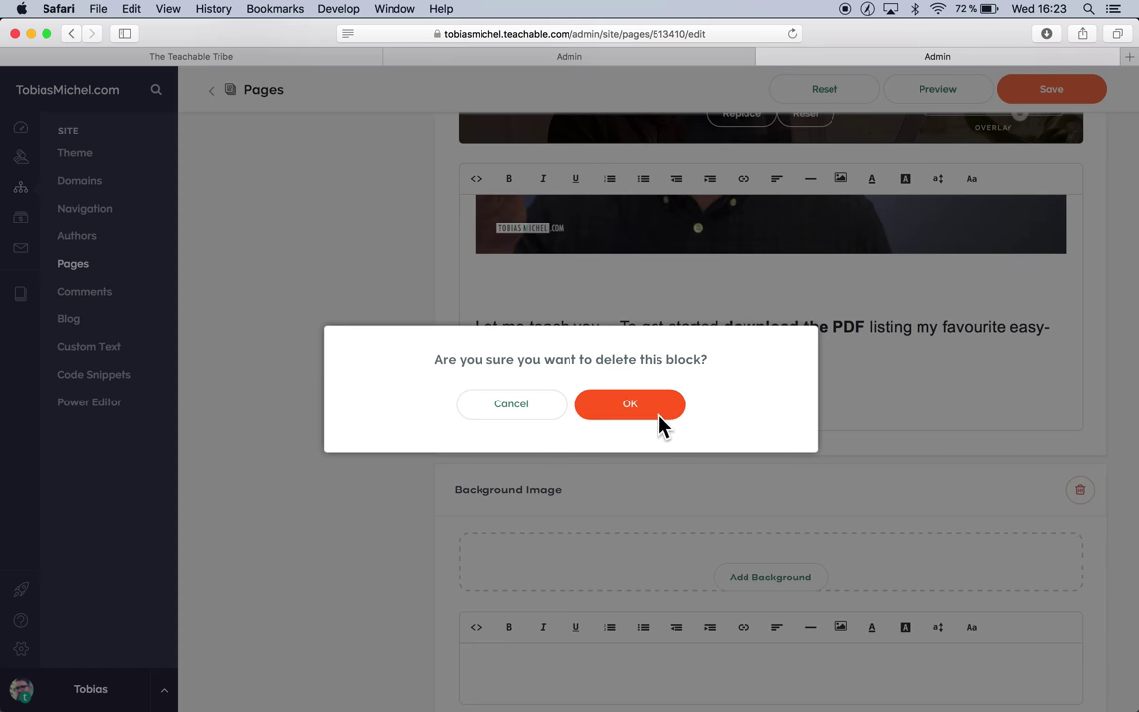
click(656, 410)
scroll(330, 471, down, 3)
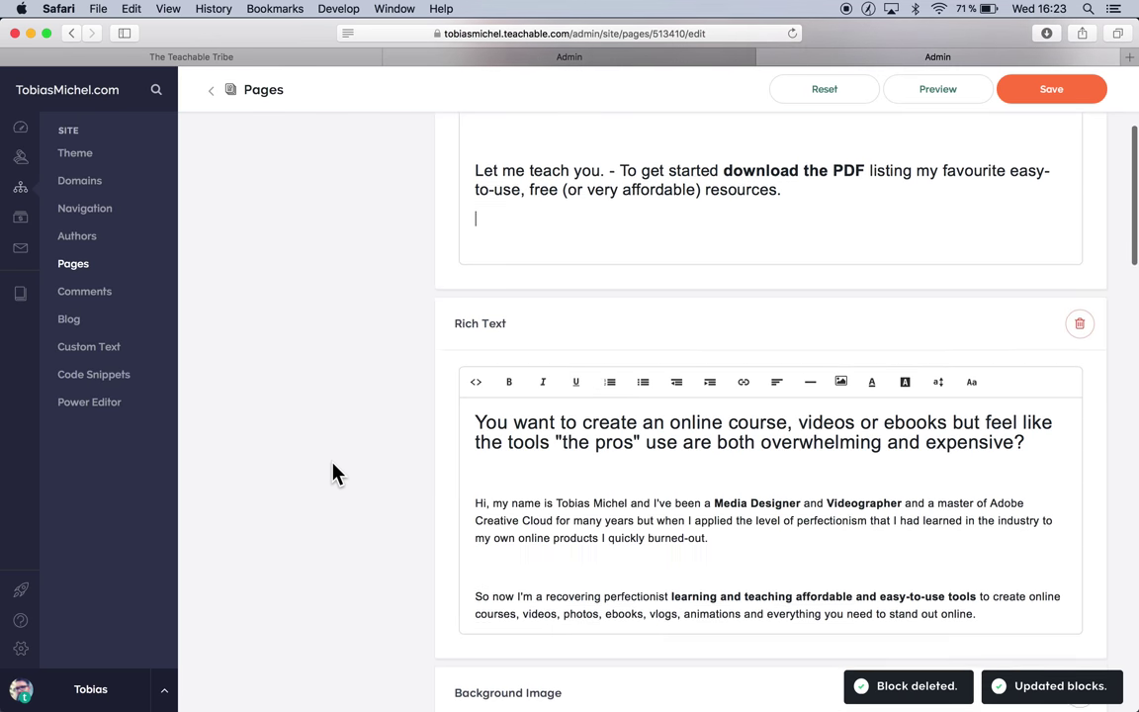
View the block types that can be inserted below the Rich Text block, and examine that block's heading and paragraphs
mouse_move(552, 320)
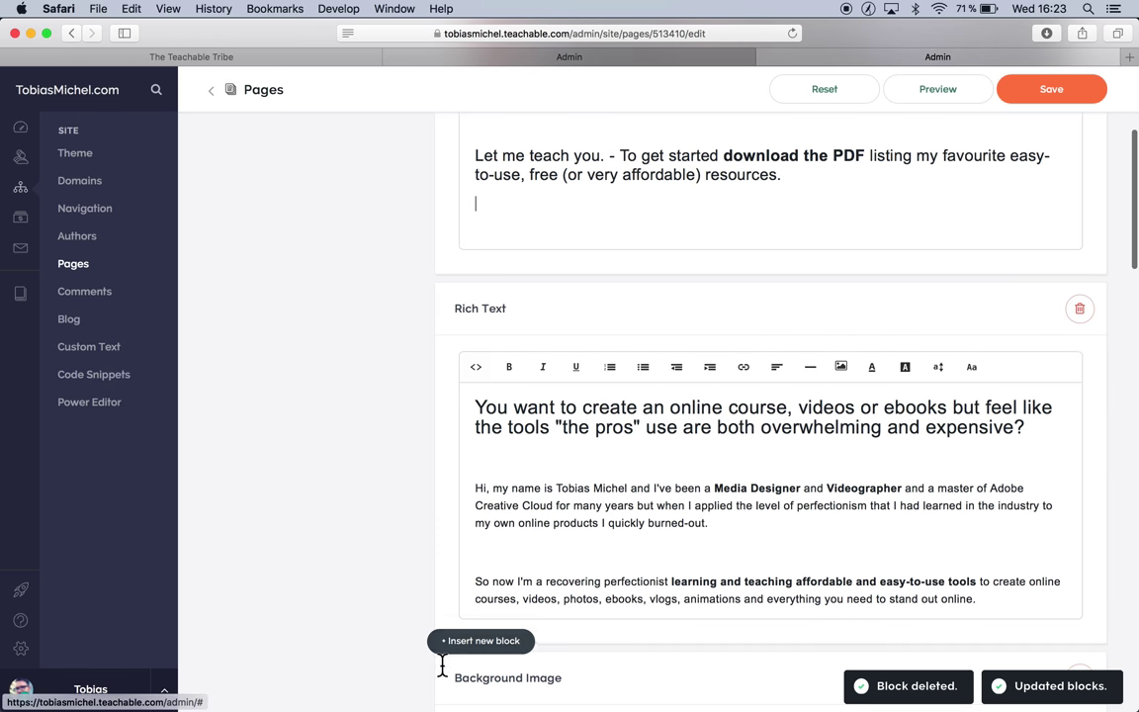
click(479, 645)
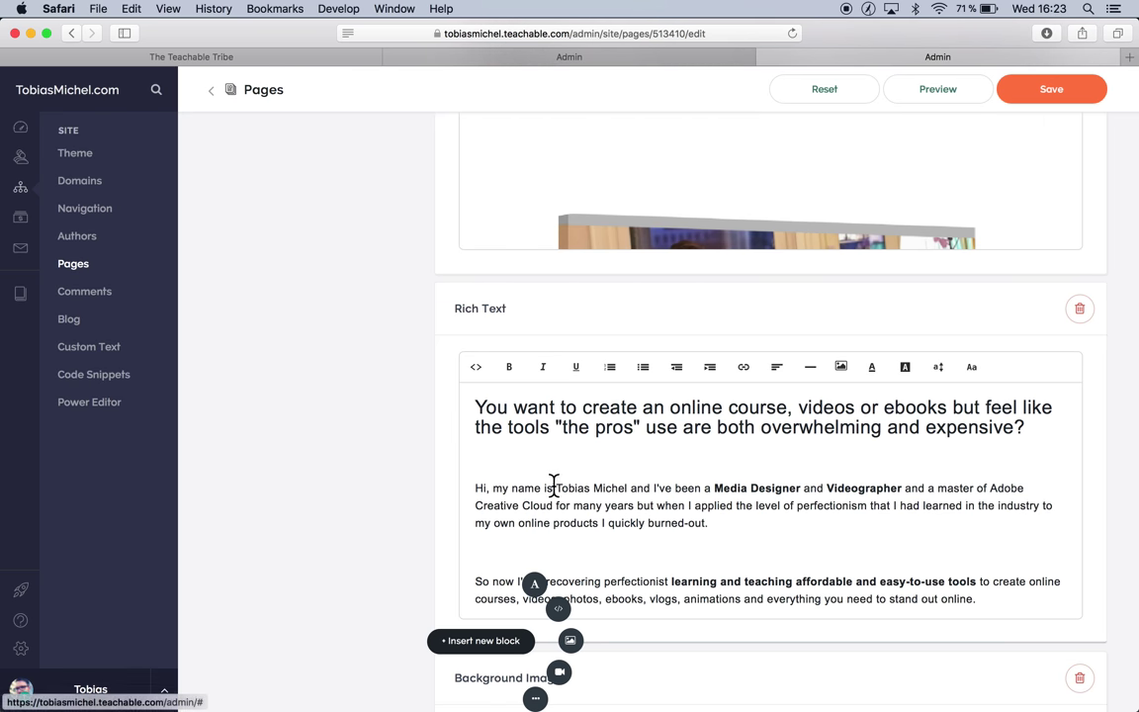
scroll(564, 516, down, 3)
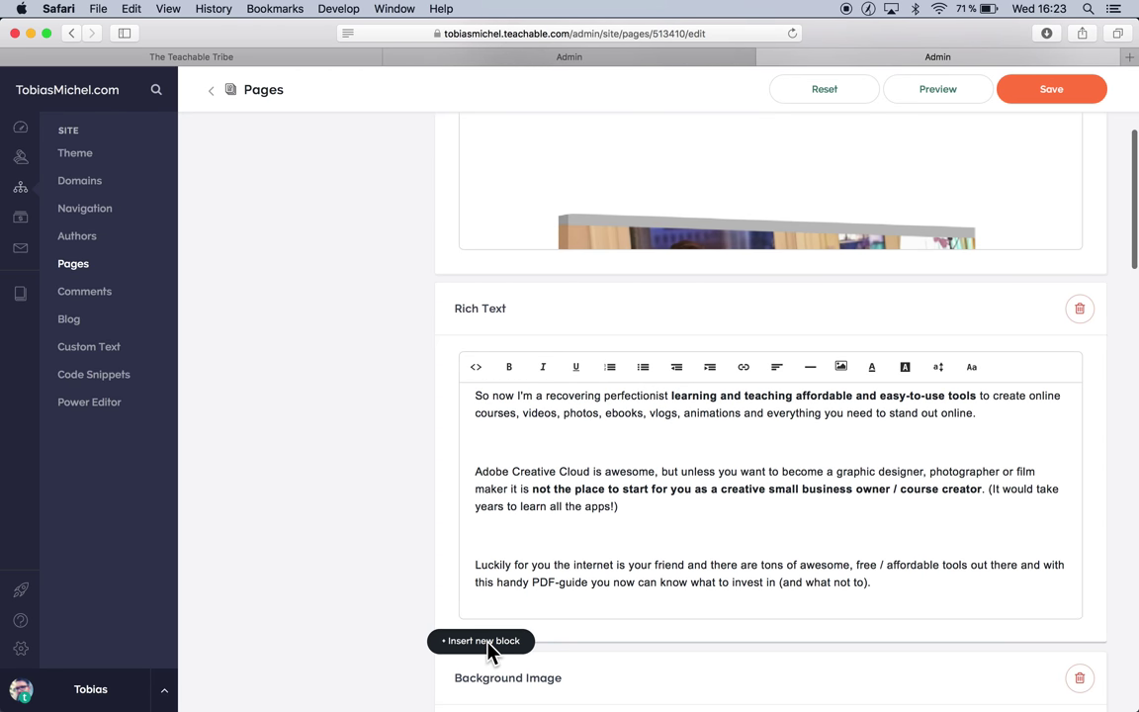
scroll(678, 484, up, 1)
scroll(679, 485, up, 5)
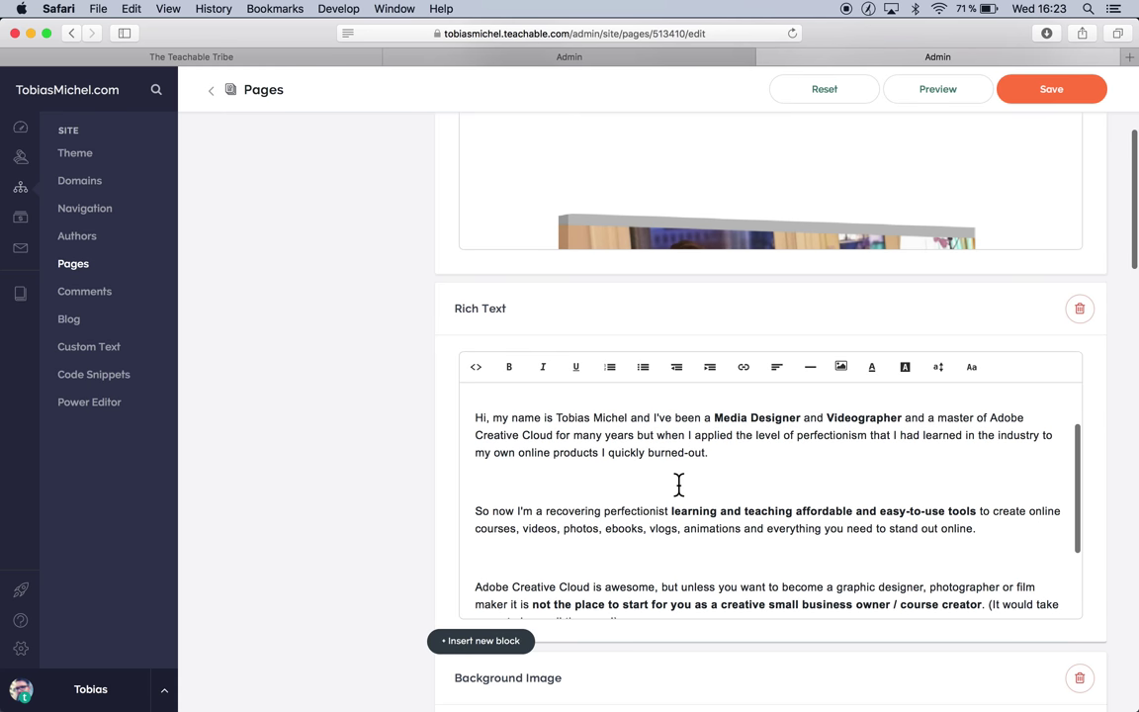
drag(555, 408, 602, 430)
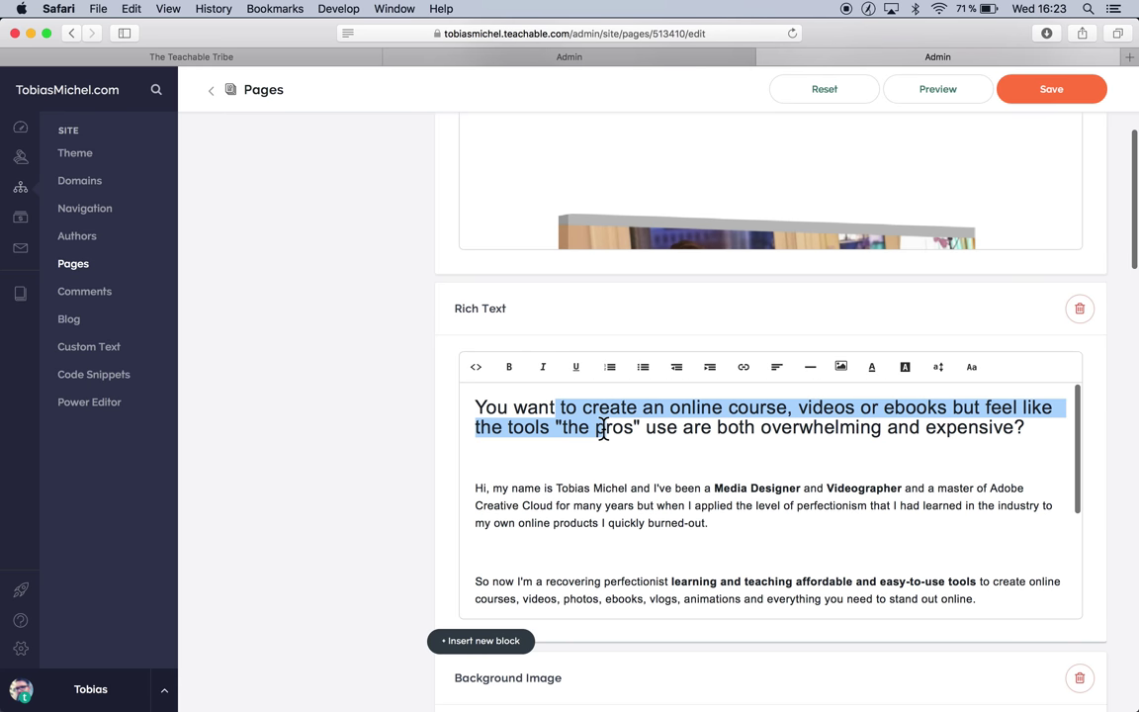
click(833, 427)
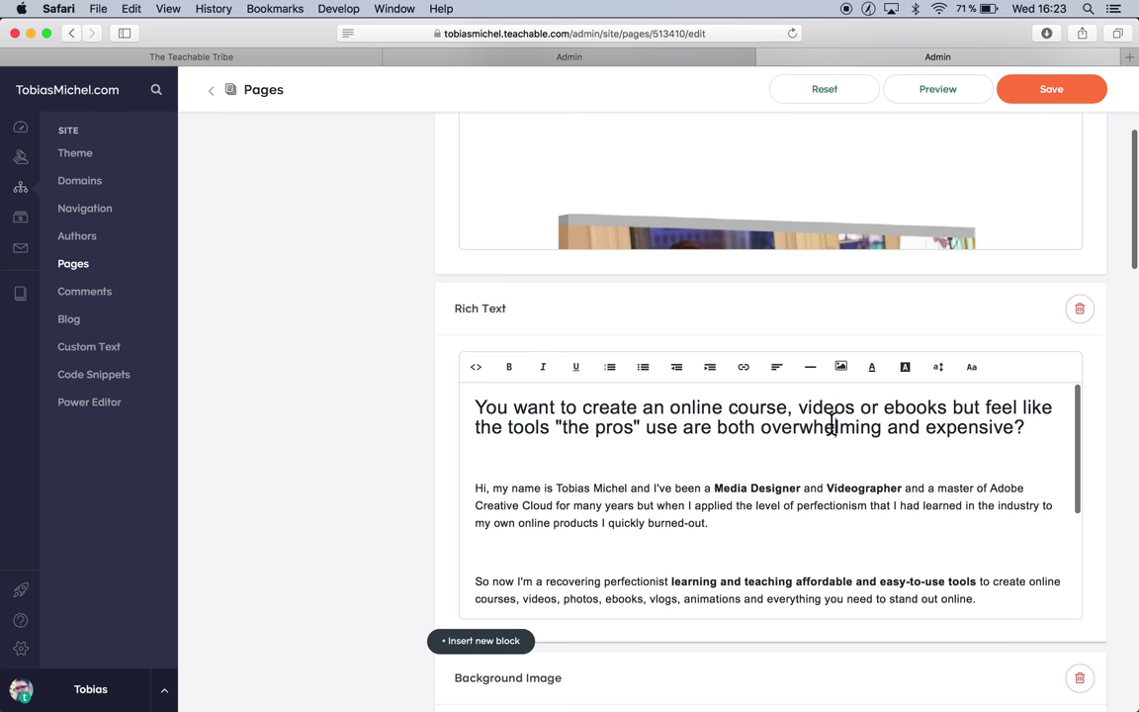
scroll(644, 483, down, 2)
double_click(740, 436)
click(766, 436)
scroll(655, 467, down, 3)
scroll(656, 466, down, 5)
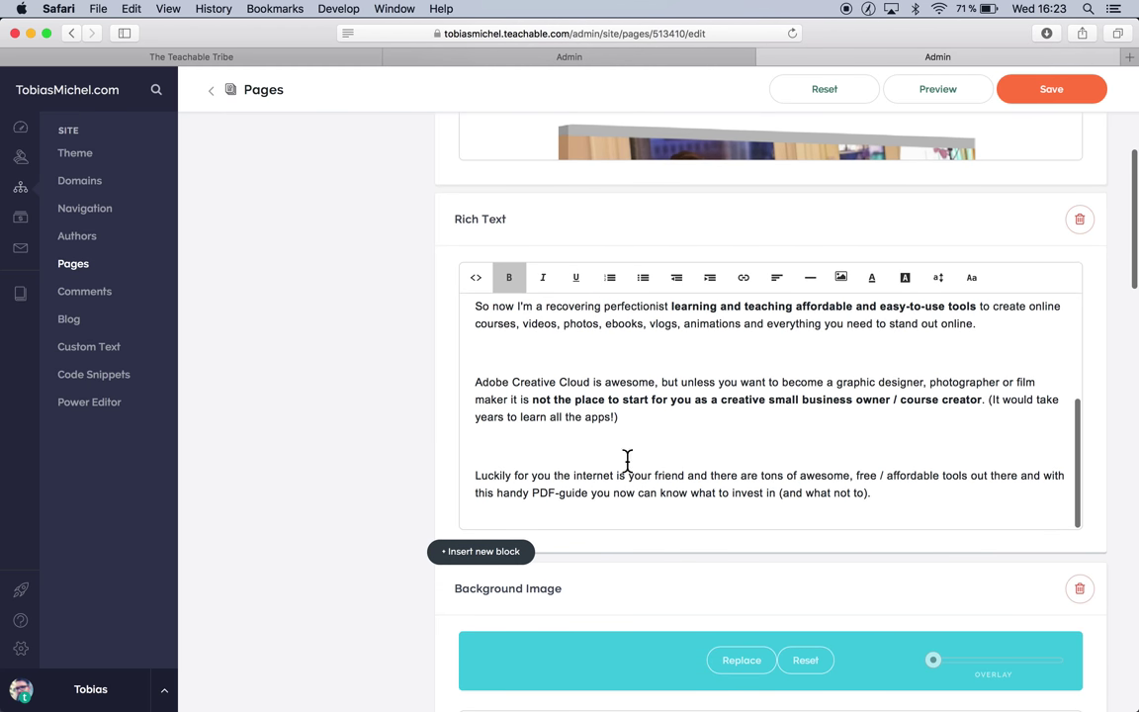
Switch to Chrome and look through the live Resources page from the header to the turquoise THE RESOURCES section
scroll(427, 422, down, 3)
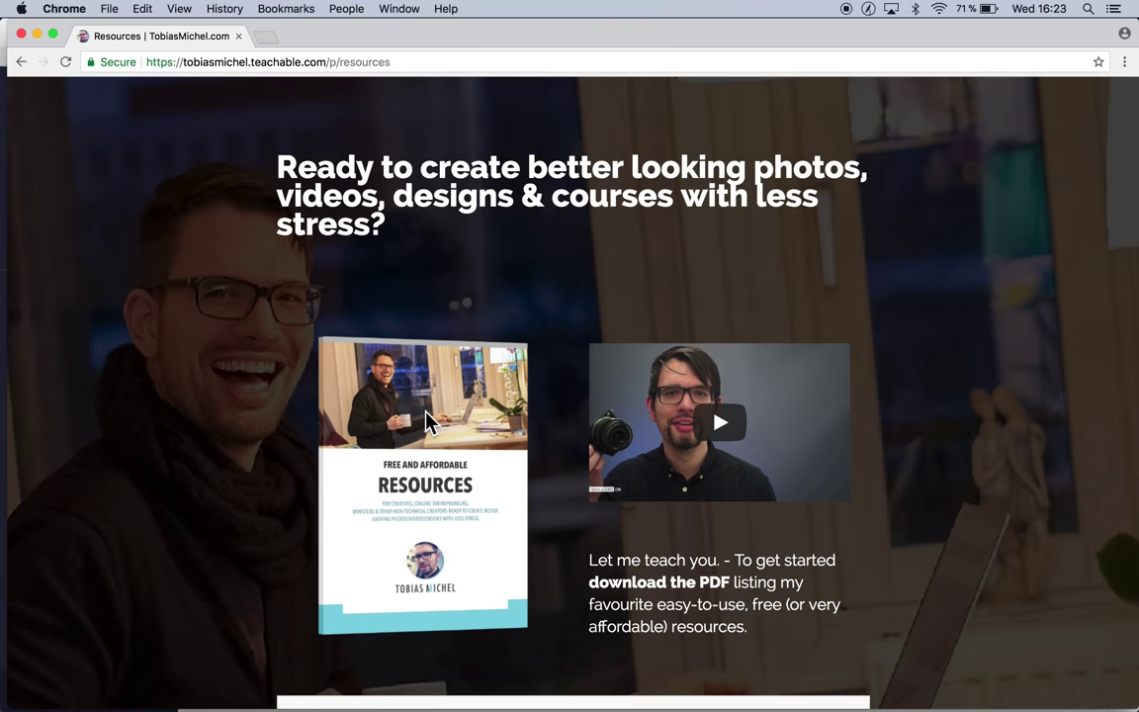
scroll(427, 420, down, 5)
scroll(427, 422, down, 5)
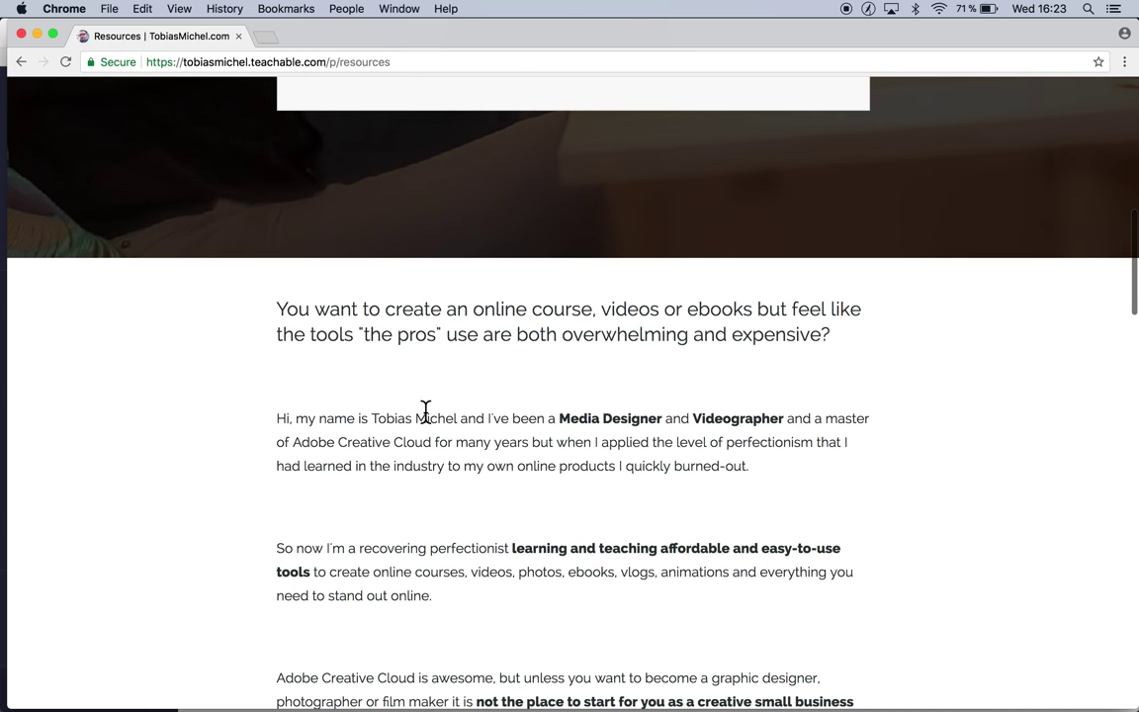
scroll(415, 277, down, 5)
scroll(416, 277, down, 6)
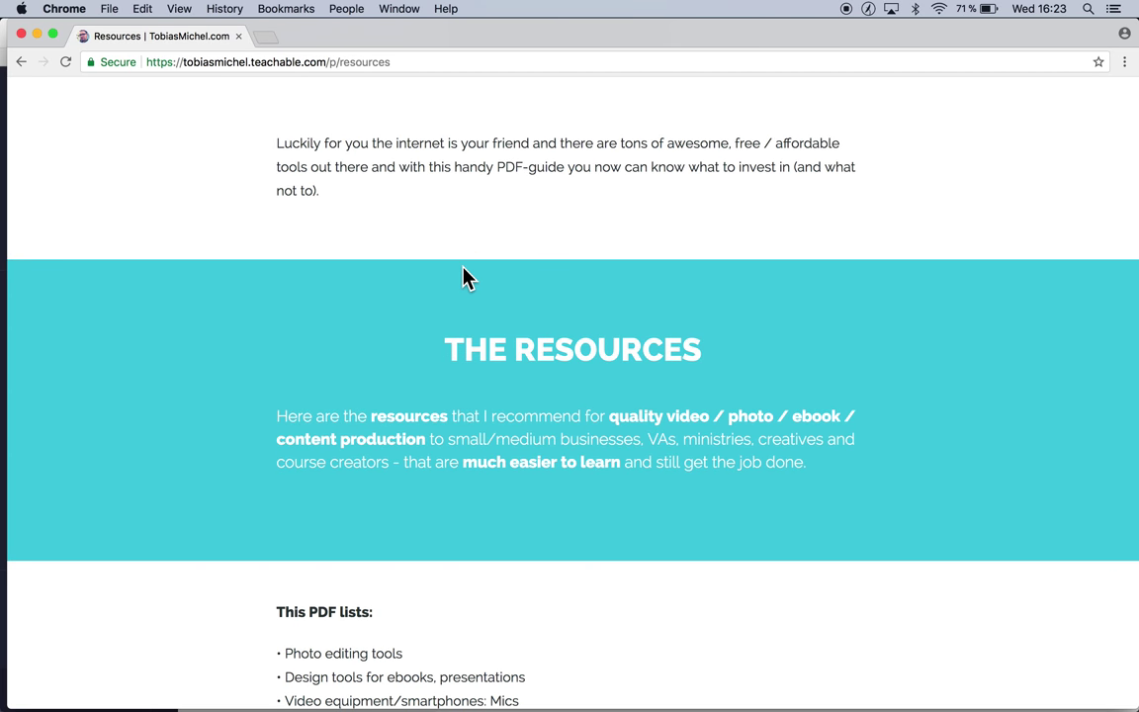
Capture a screenshot of a plain turquoise area about 100 × 100 pixels from THE RESOURCES section on the live page
key(super+Tab)
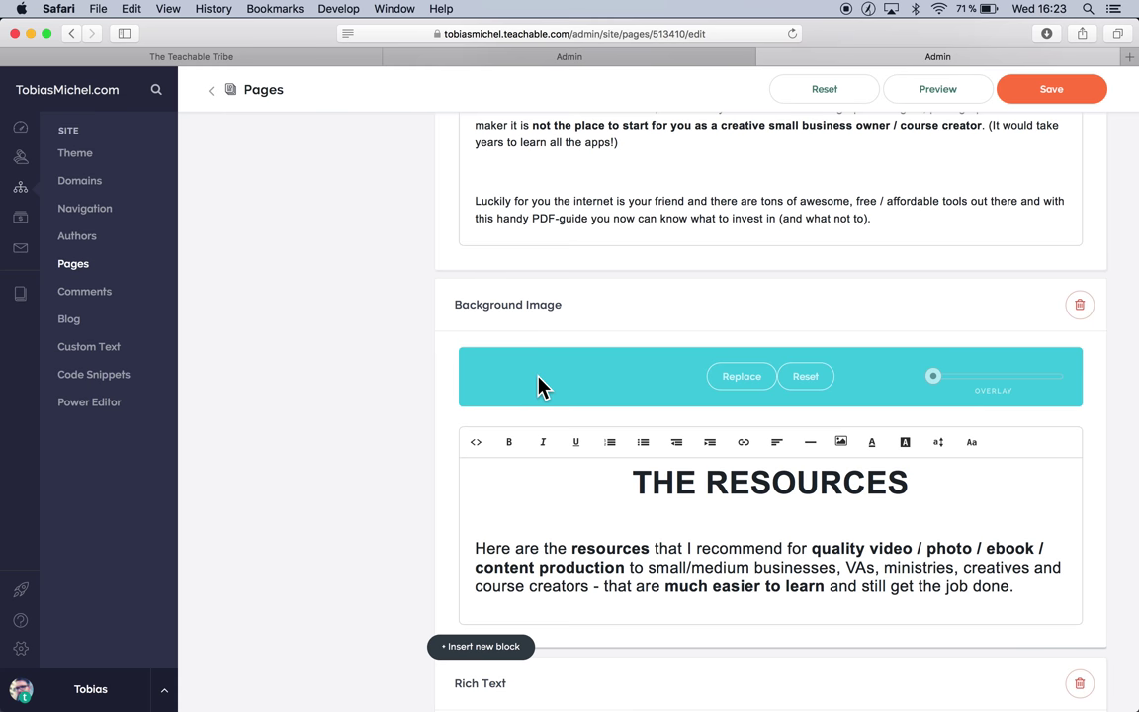
key(super+Tab)
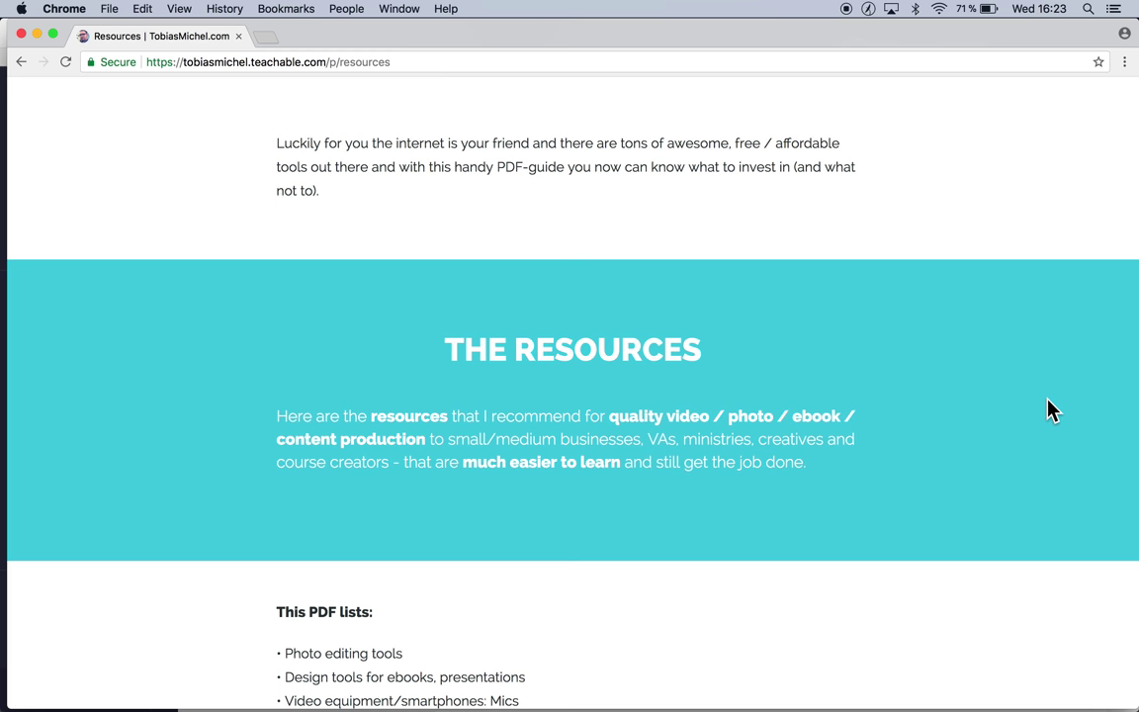
key(super+shift+4)
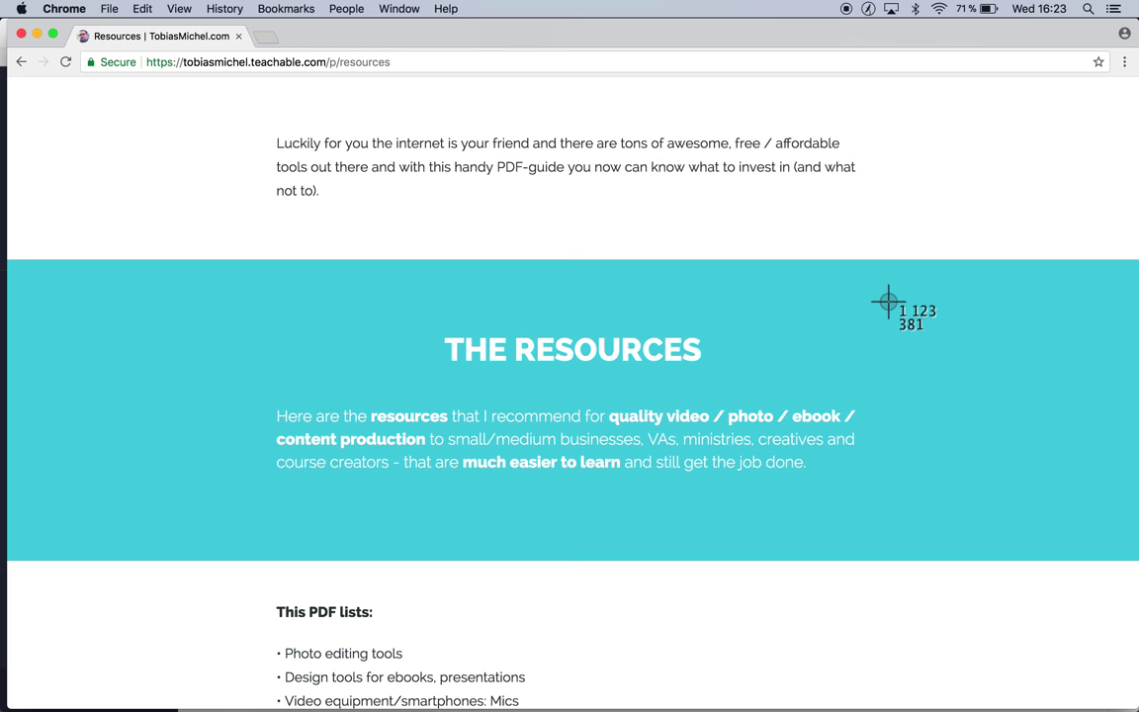
drag(882, 301, 923, 341)
Switch to Safari and insert a new Background Image block directly below THE RESOURCES block
key(super+Tab)
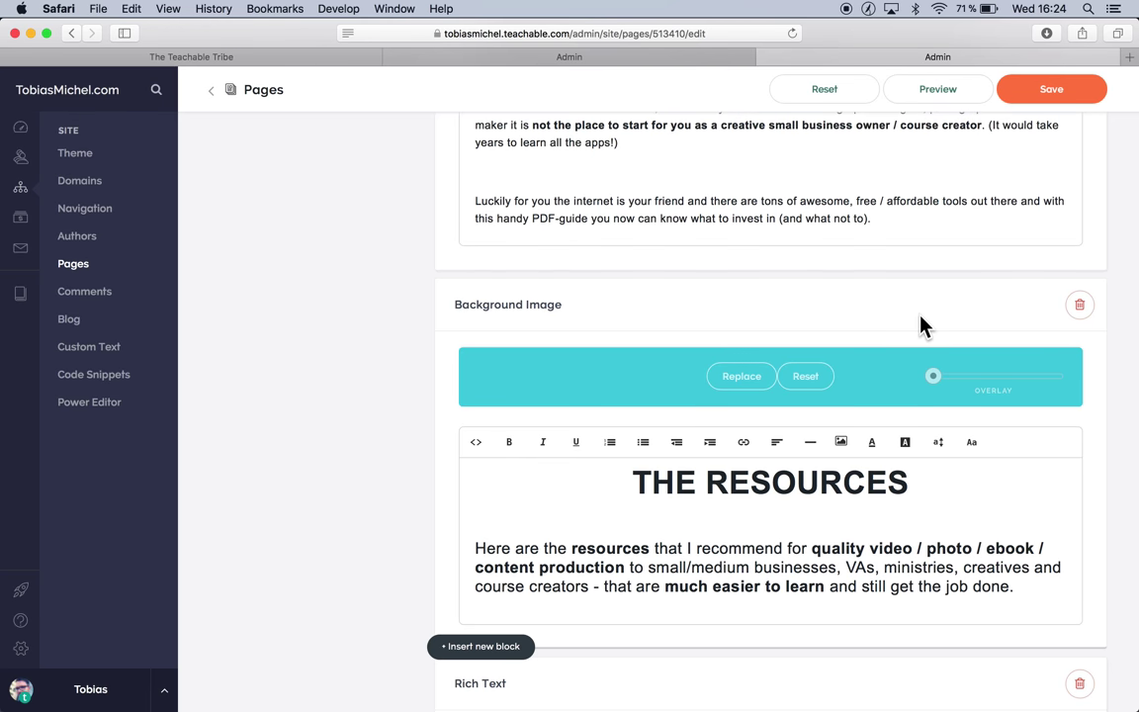
scroll(305, 483, down, 3)
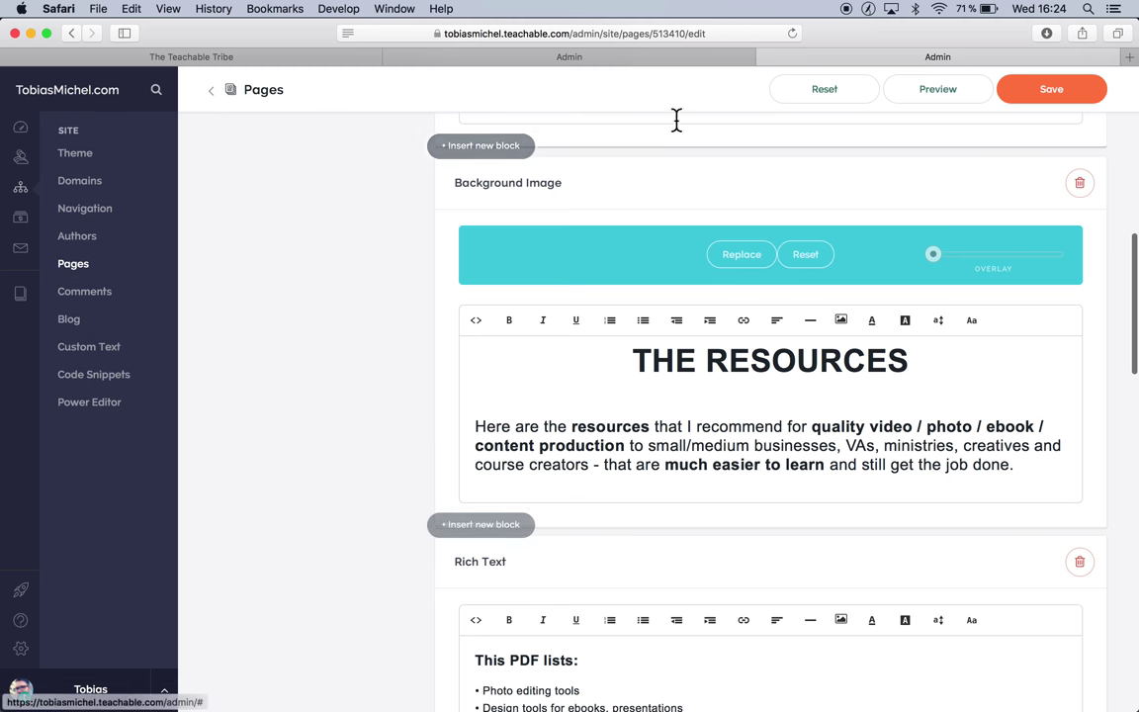
click(487, 528)
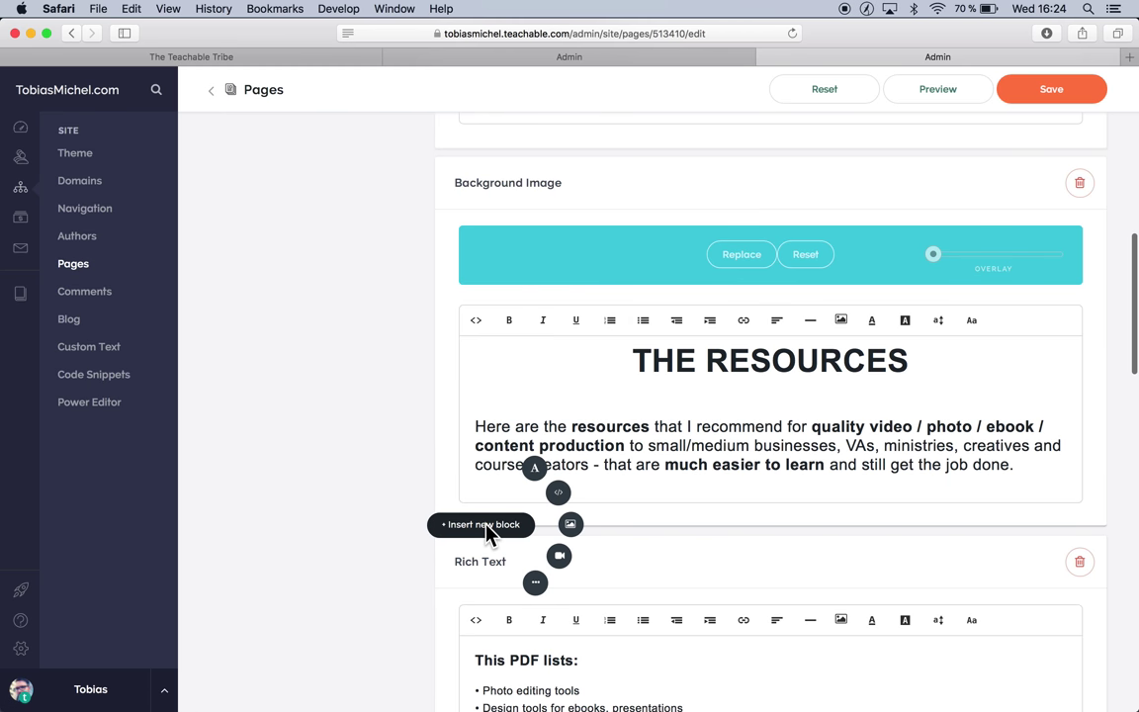
click(572, 527)
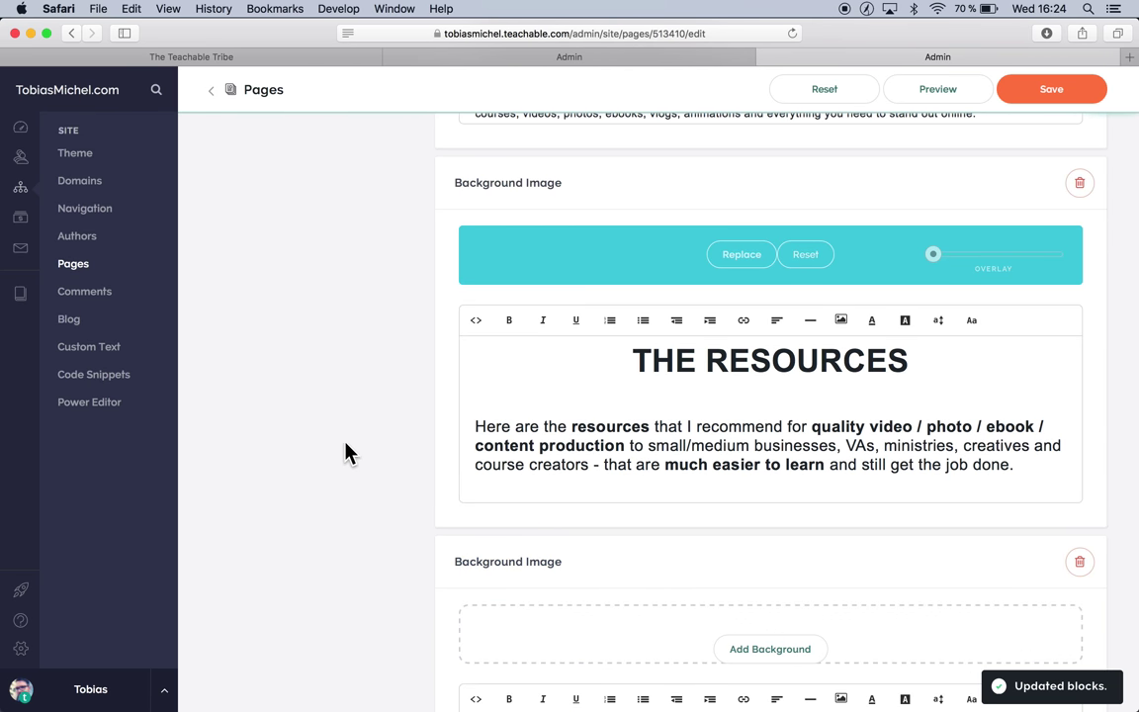
Upload Screen Shot 2018-02-21 at 16.23.56.png from the computer's Desktop as the empty block's background
click(748, 651)
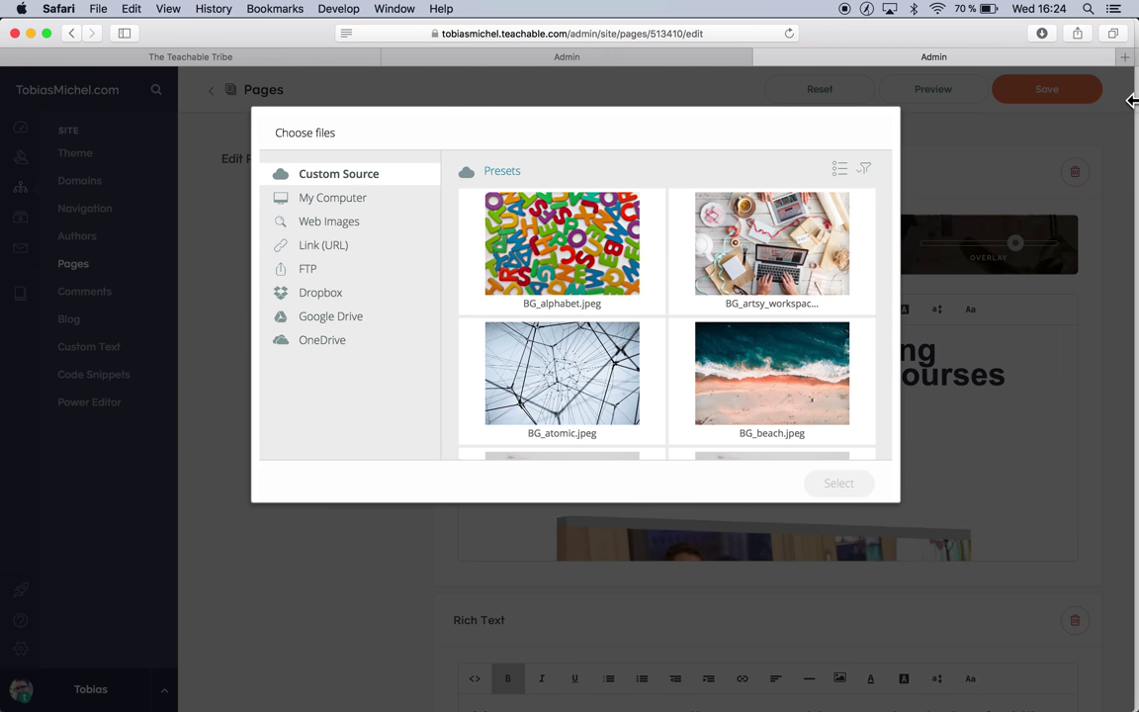
click(346, 196)
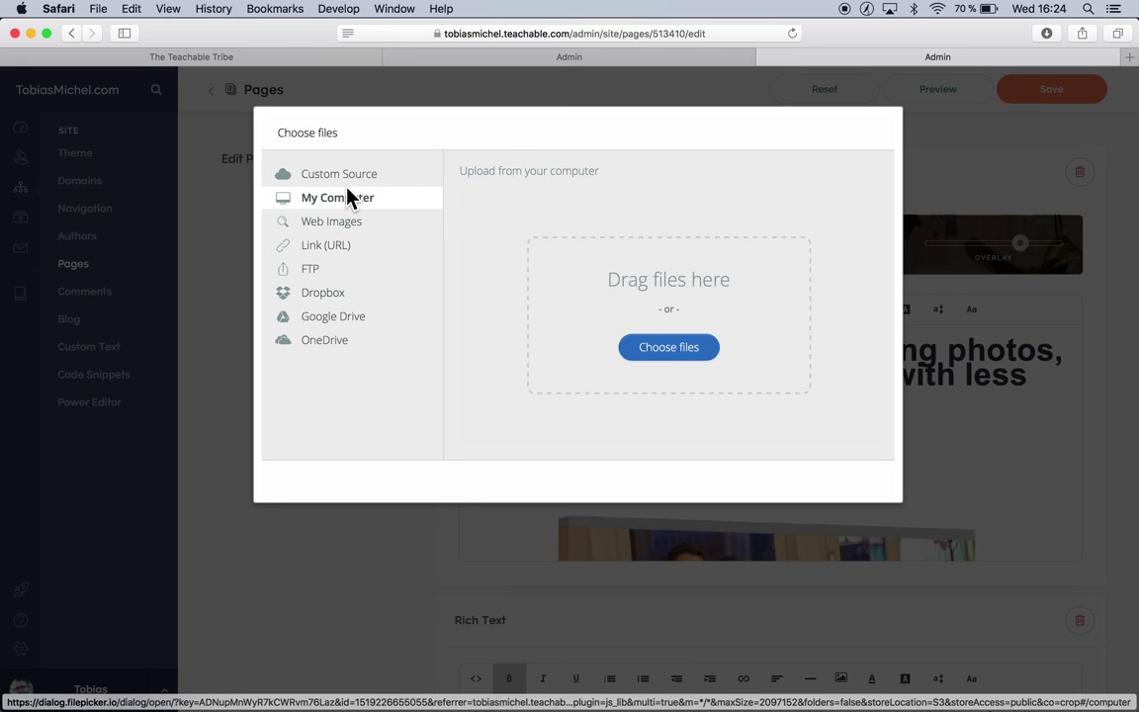
click(699, 351)
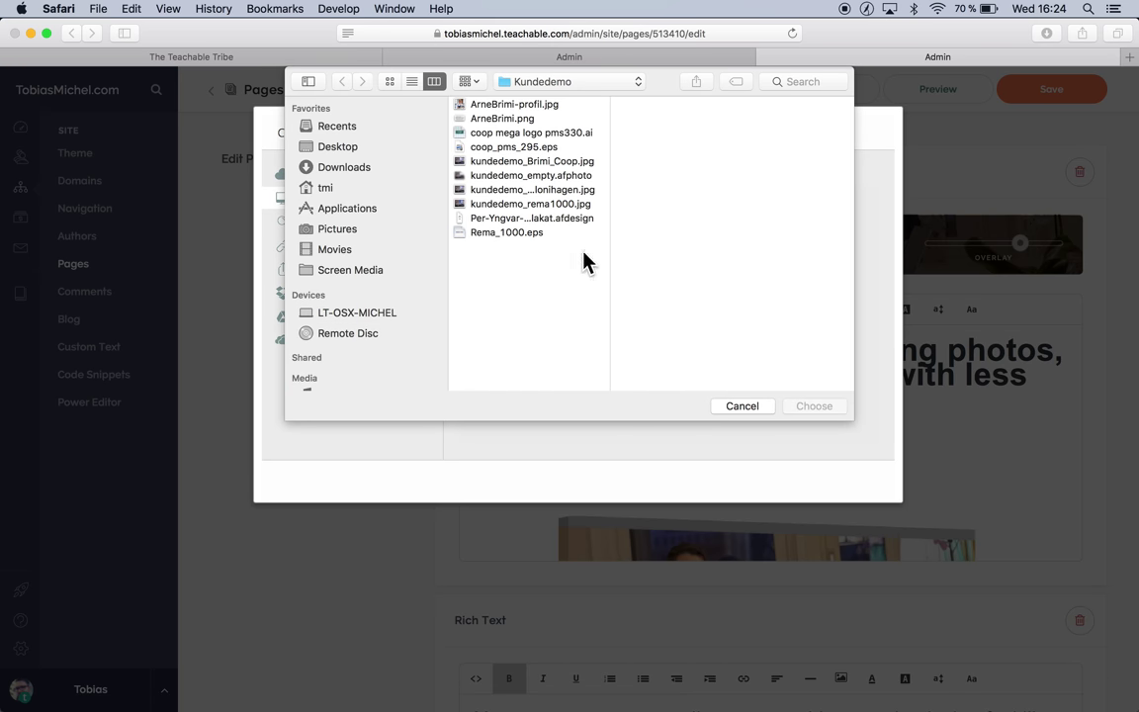
click(331, 148)
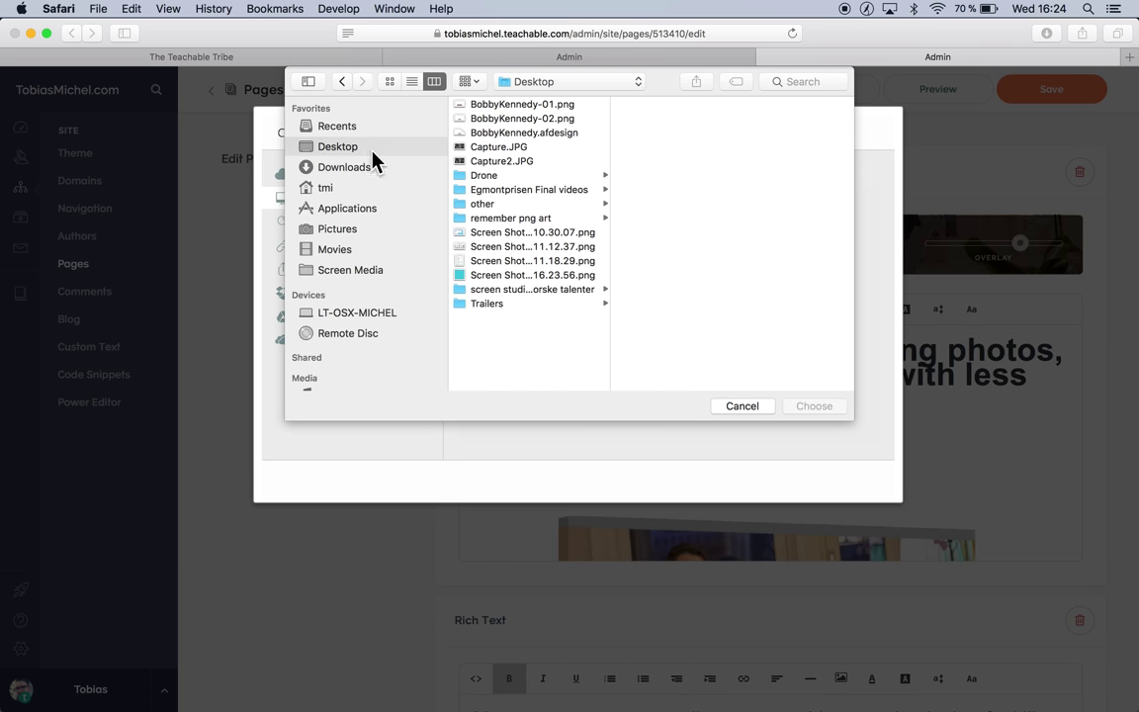
click(497, 276)
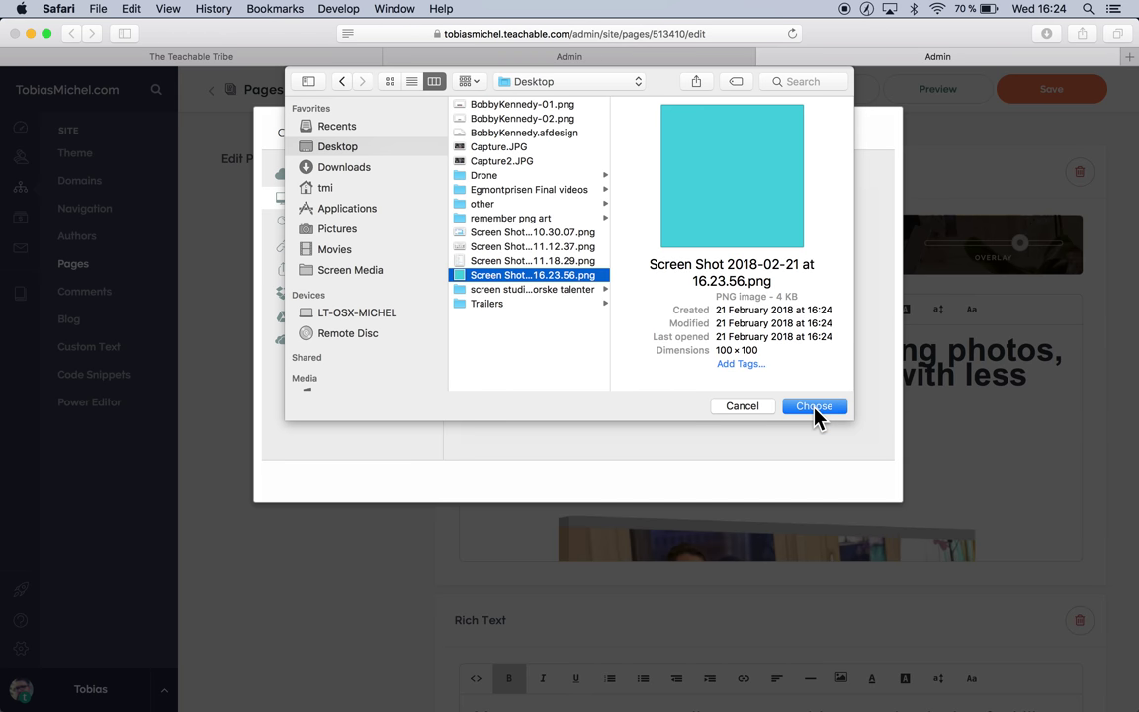
click(816, 410)
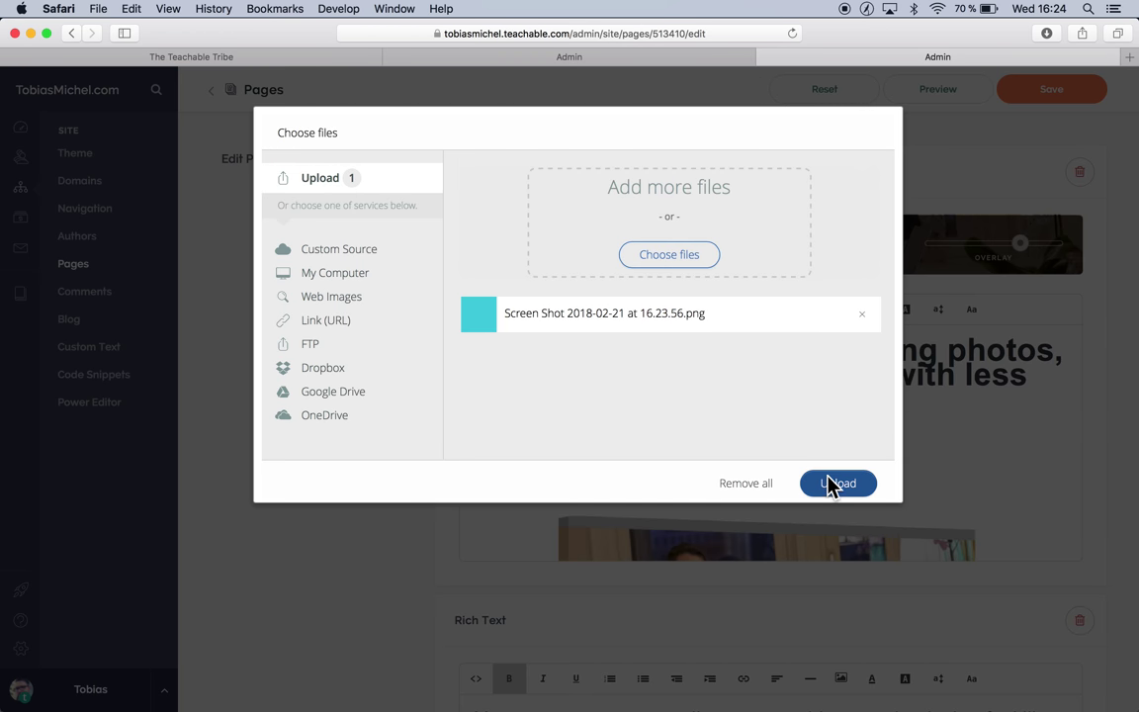
click(835, 482)
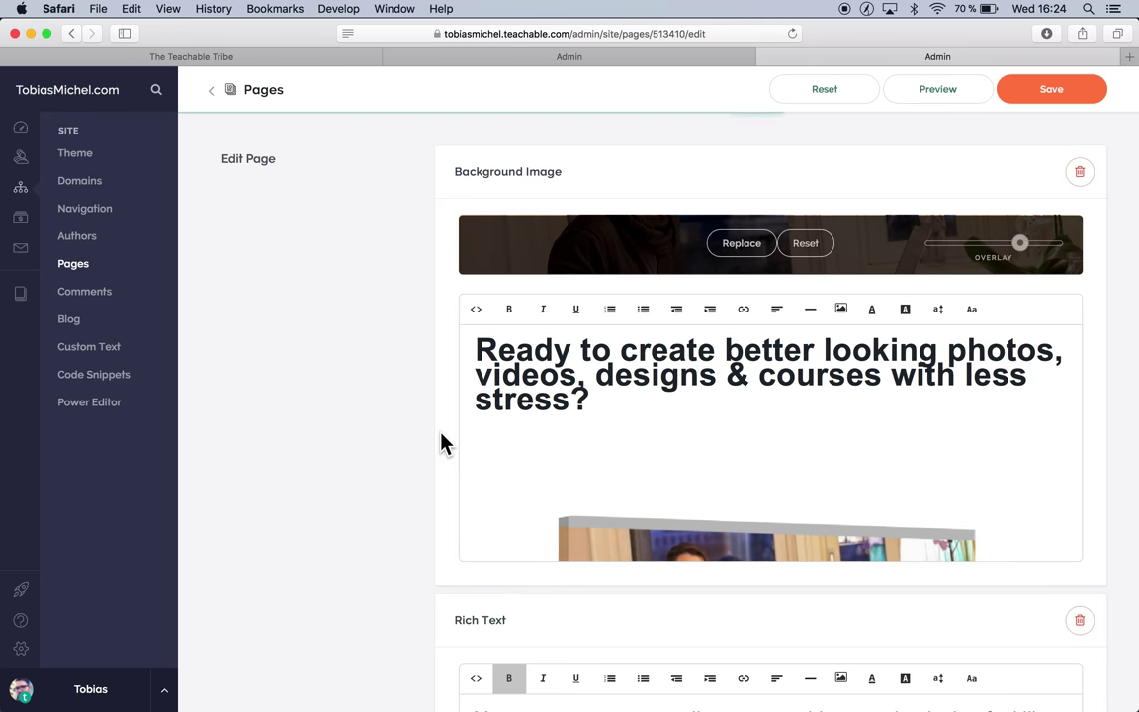
Delete the empty turquoise Background Image block above the This PDF lists block and confirm the deletion
scroll(285, 432, down, 15)
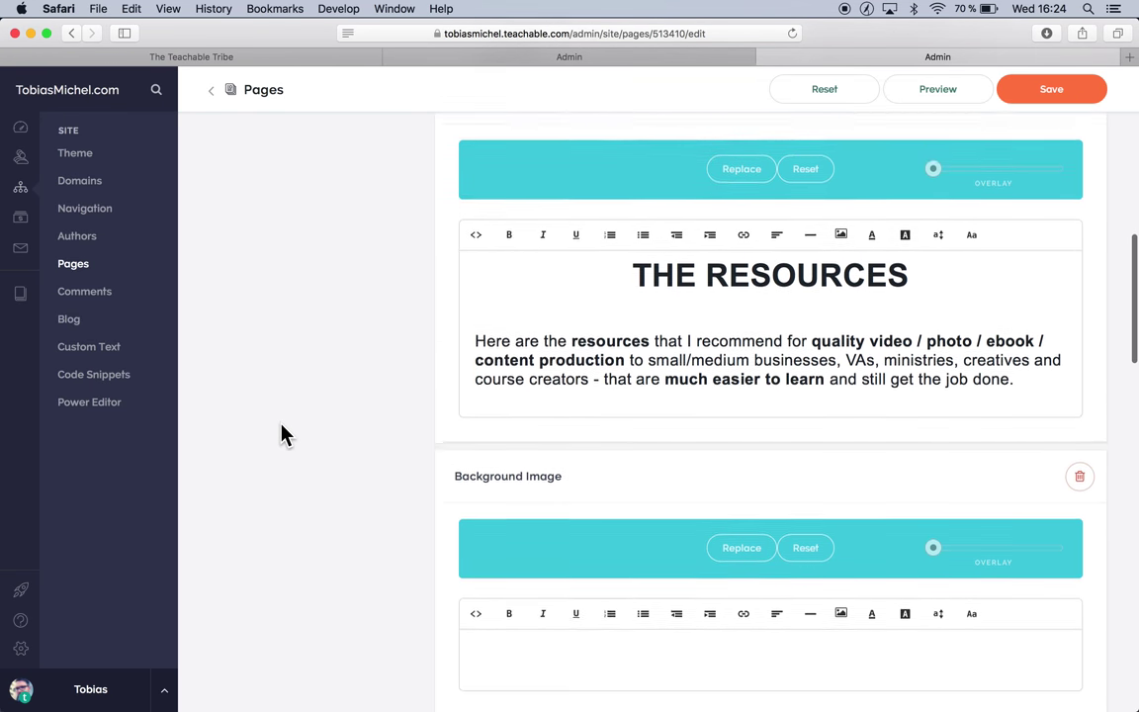
scroll(285, 432, down, 5)
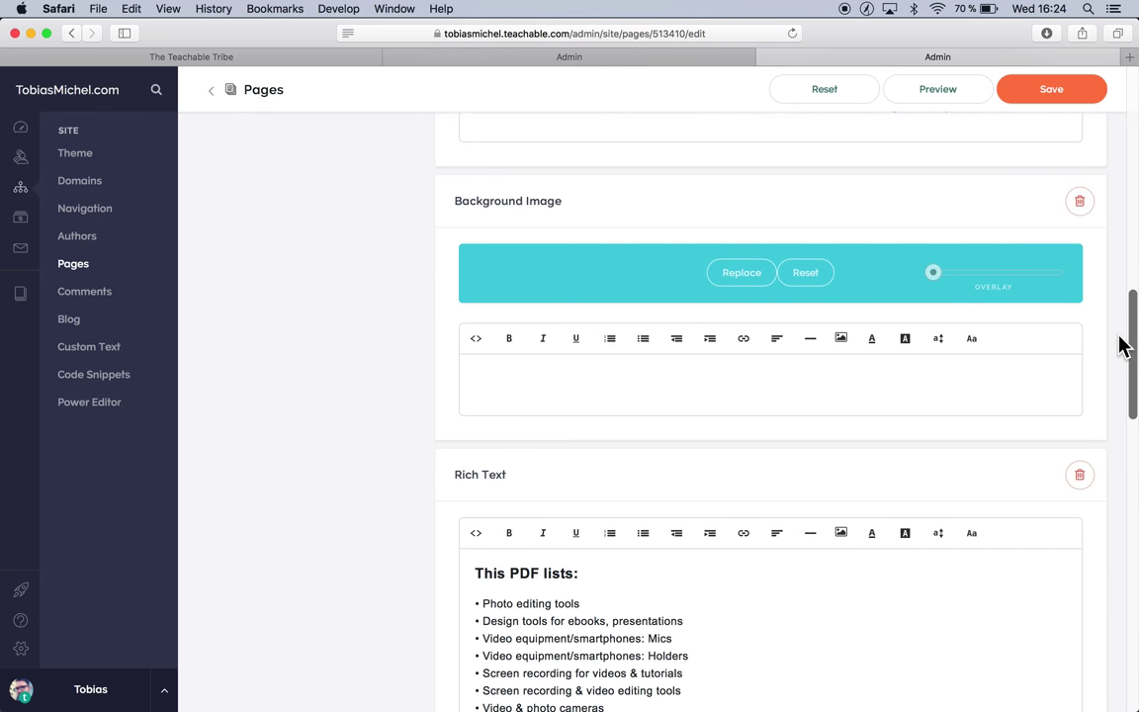
click(856, 391)
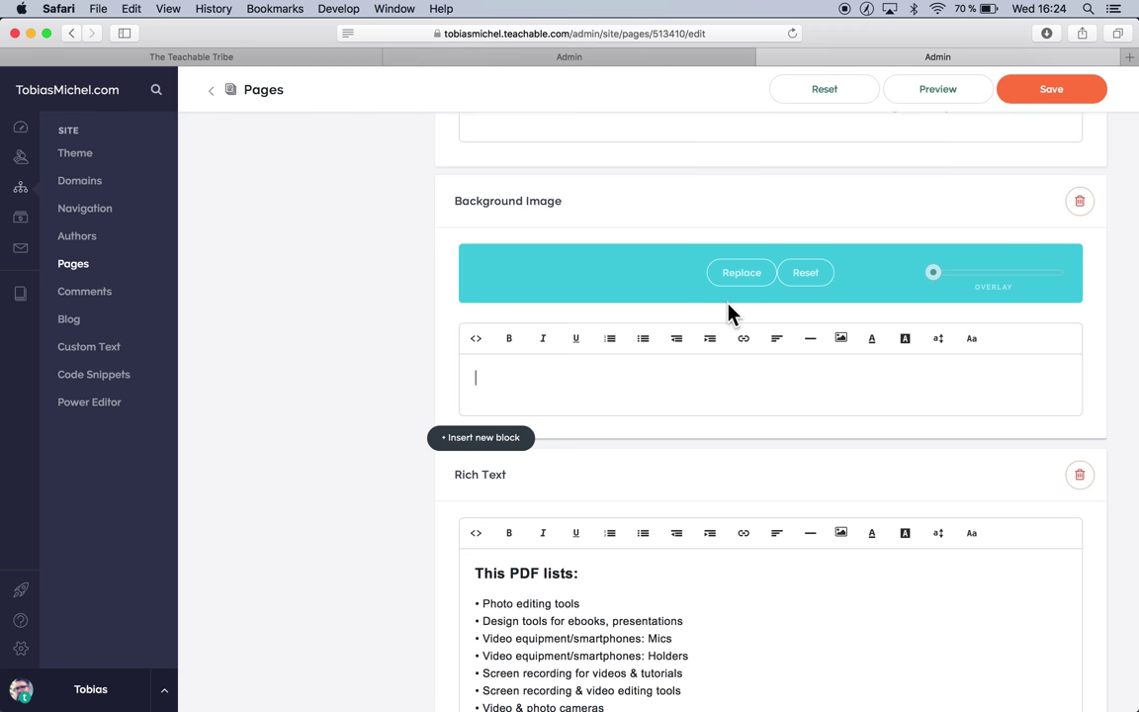
click(1079, 201)
click(615, 423)
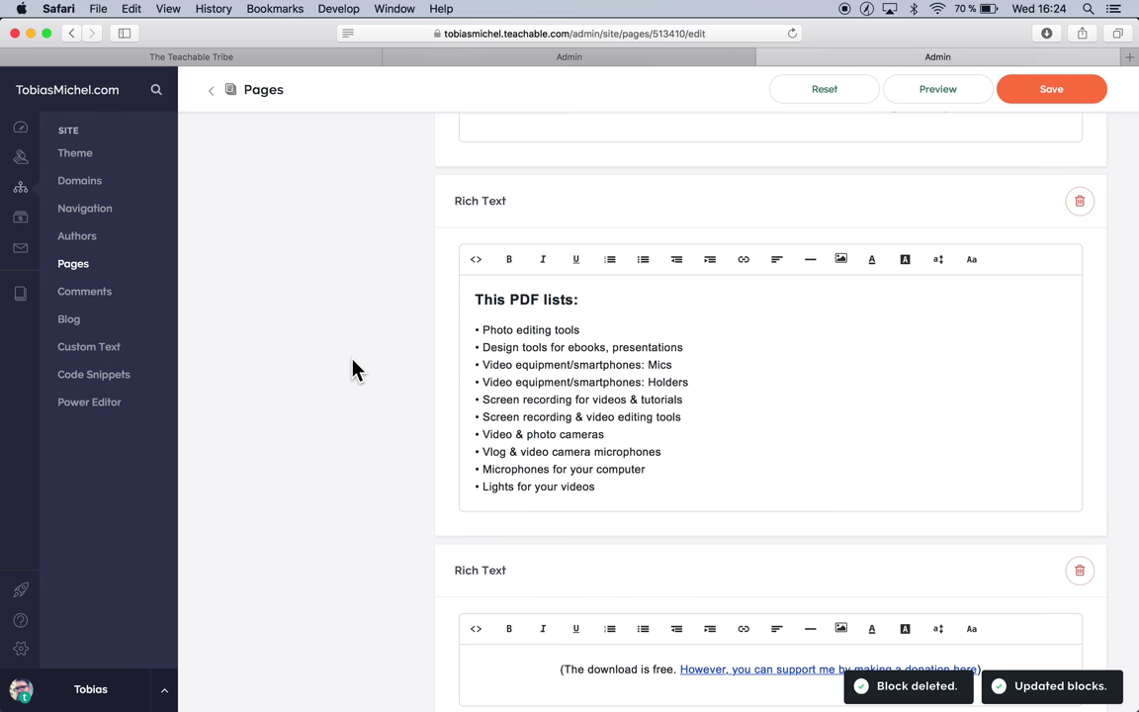
Compare the This PDF lists Rich Text block with its section on the live Resources page in Chrome
scroll(352, 369, up, 3)
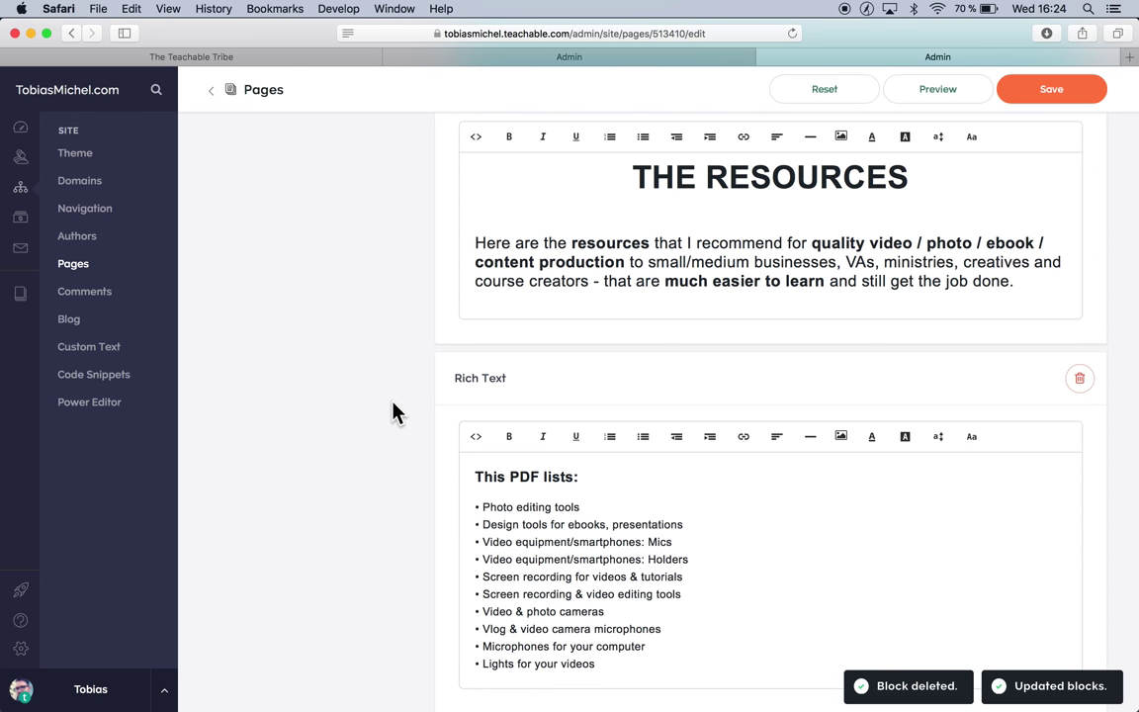
scroll(394, 412, down, 2)
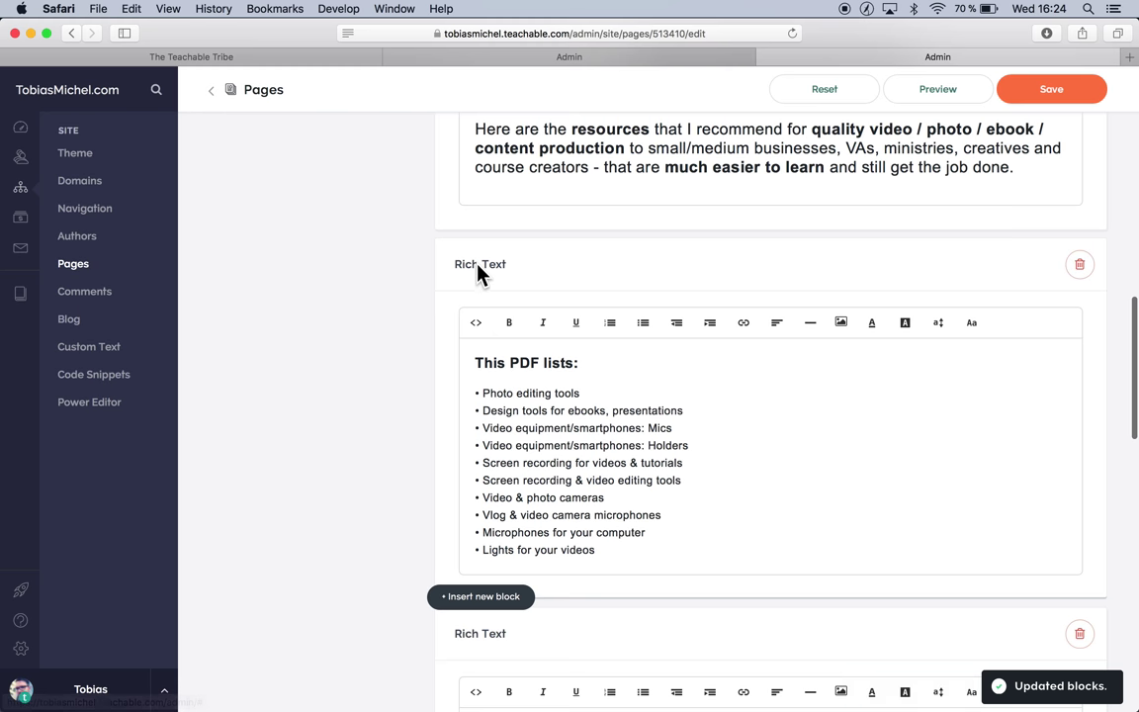
key(super+Tab)
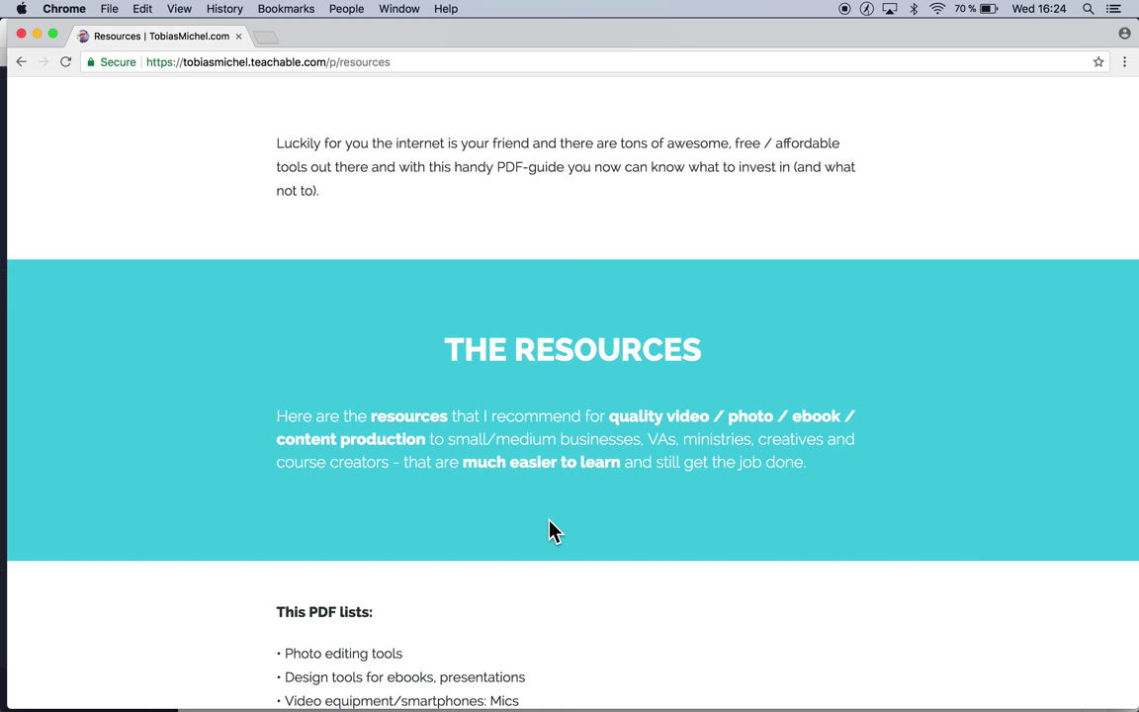
scroll(552, 530, down, 4)
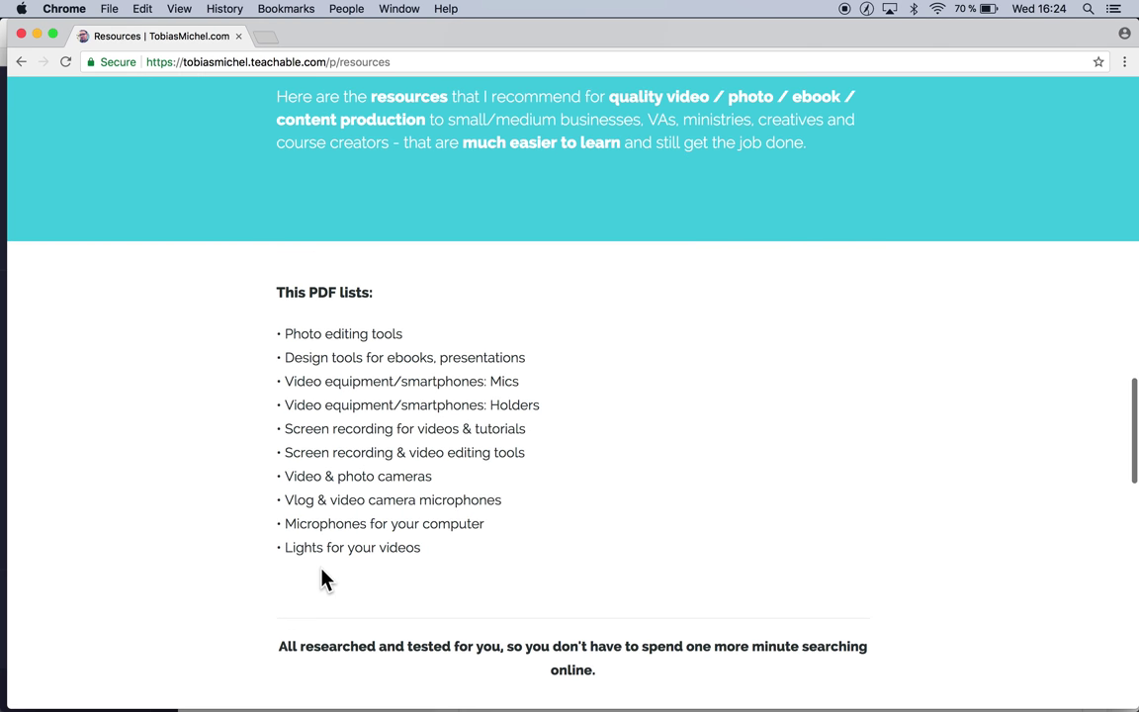
scroll(322, 577, down, 3)
scroll(471, 500, down, 2)
Look at the free-download Rich Text block in Safari, then at the Download the Resource List PDF form in Chrome
key(super+Tab)
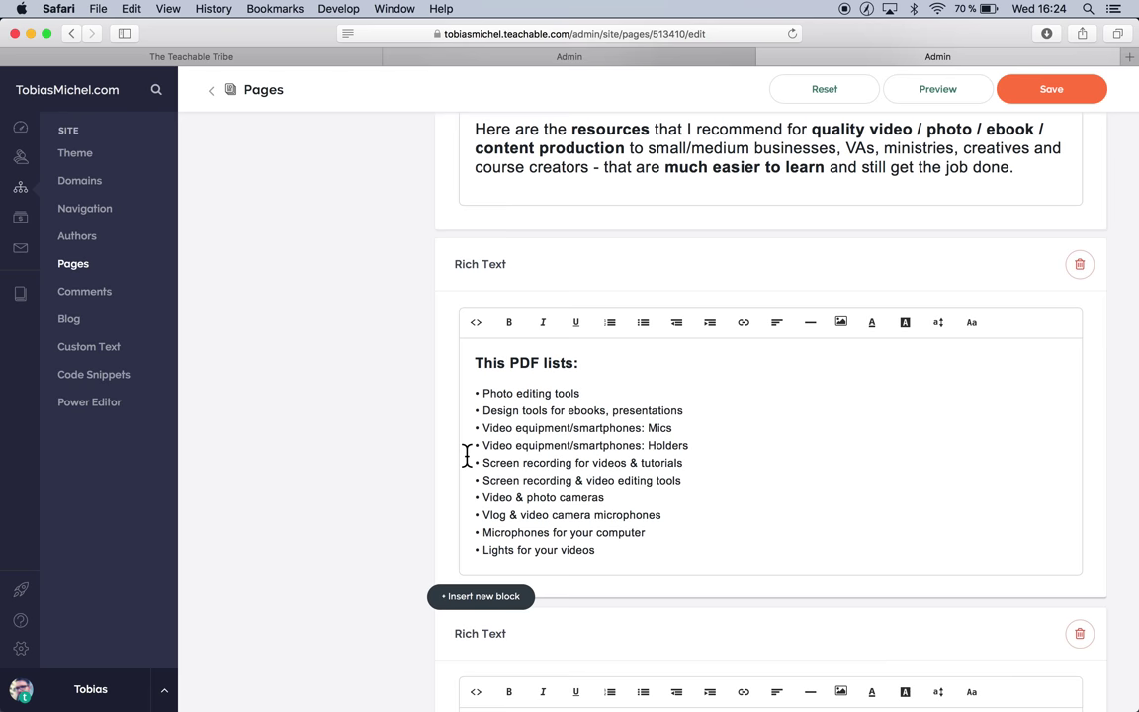
scroll(359, 226, down, 5)
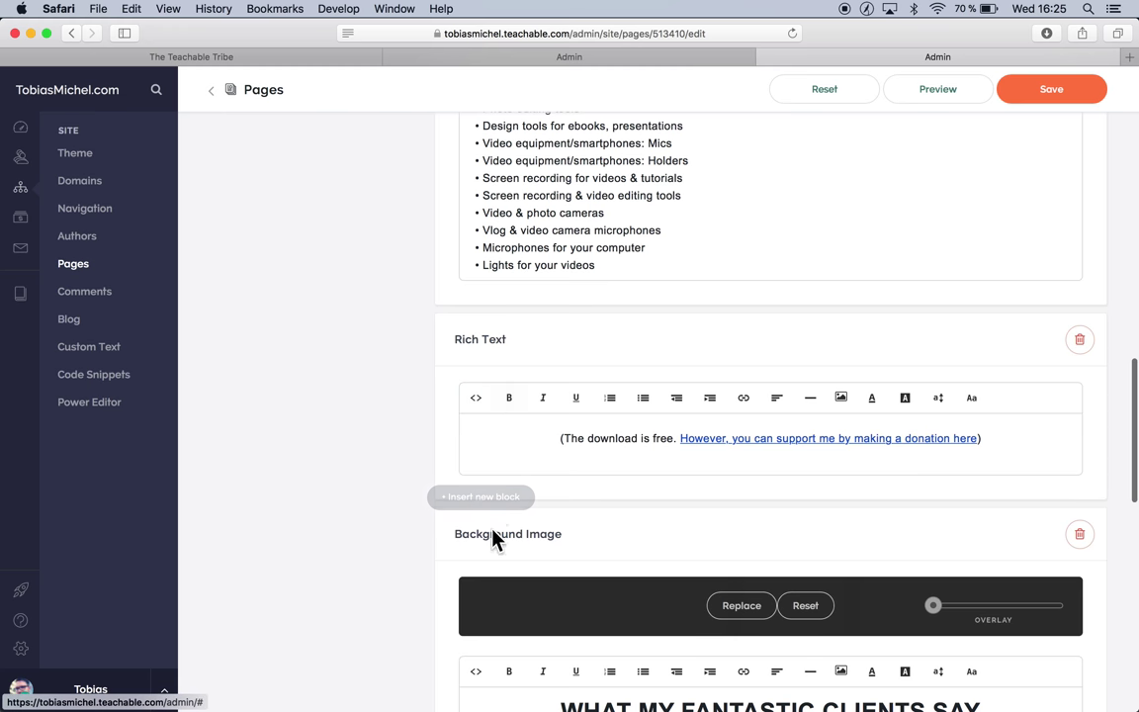
key(super+Tab)
scroll(481, 416, down, 4)
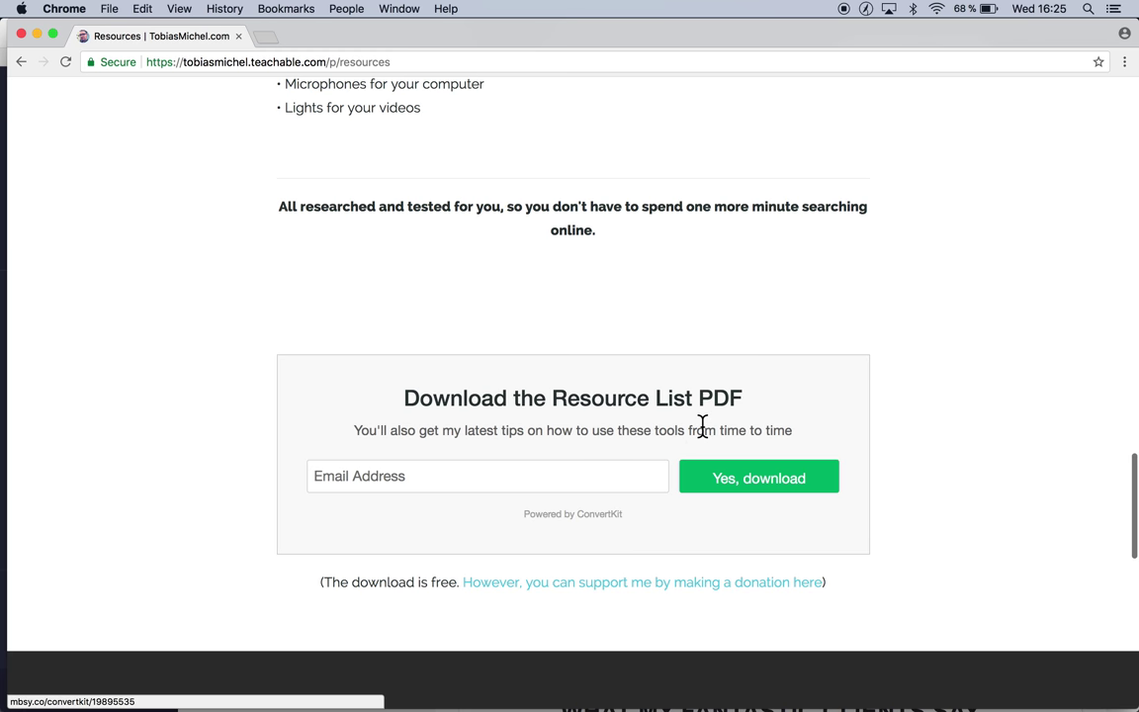
Switch to Safari, view the HTML source of the free-download Rich Text block, and return it to the normal text view
key(super+Tab)
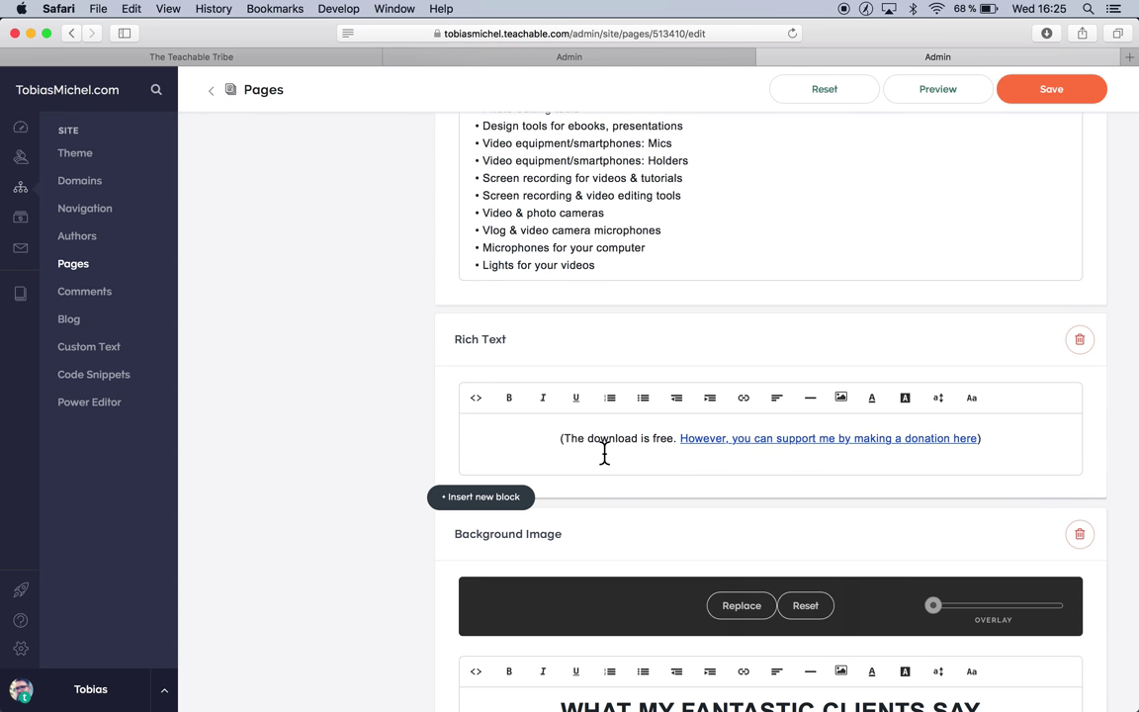
scroll(581, 445, up, 2)
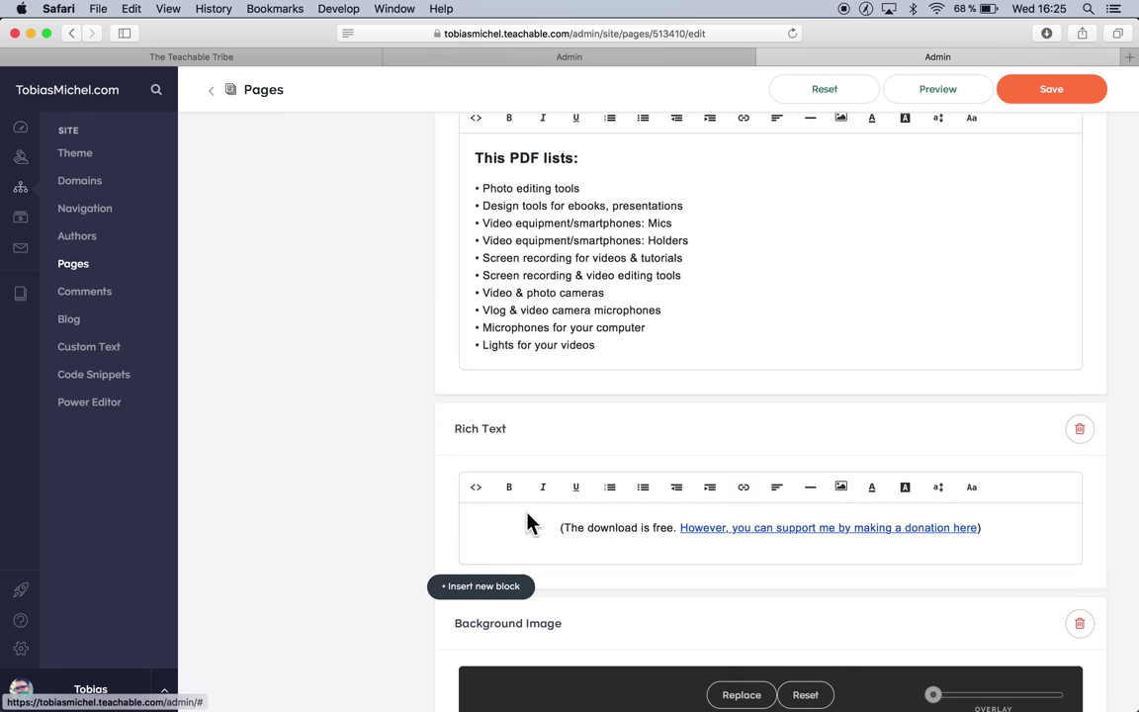
scroll(369, 547, down, 4)
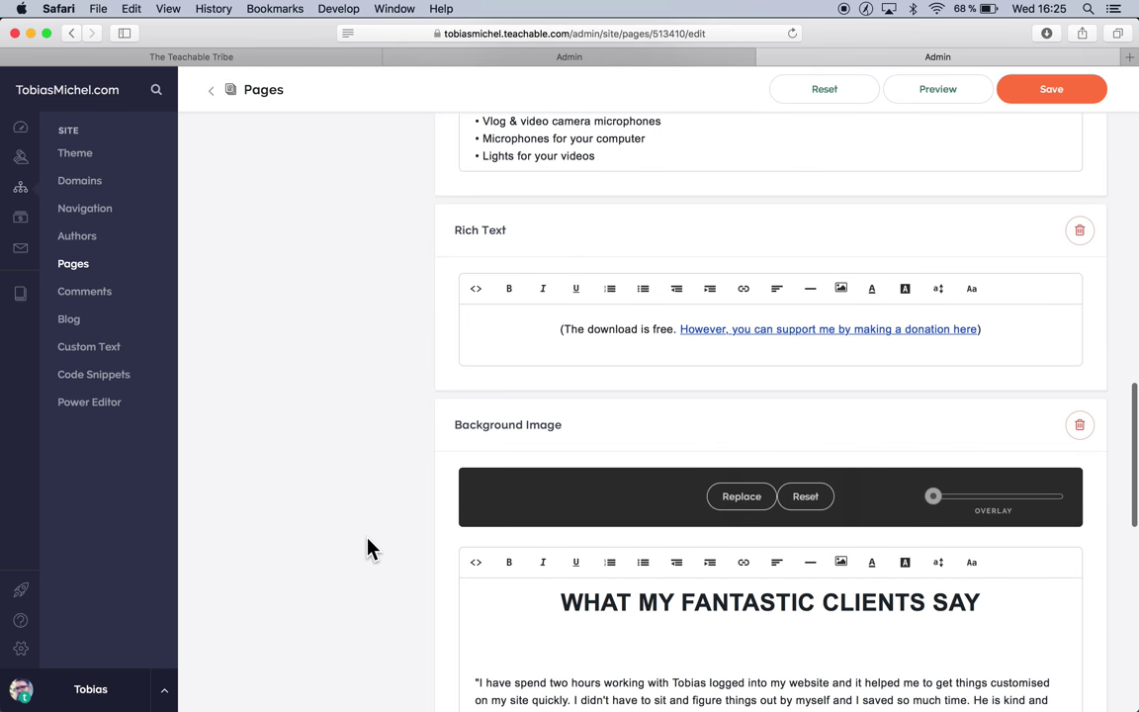
click(483, 293)
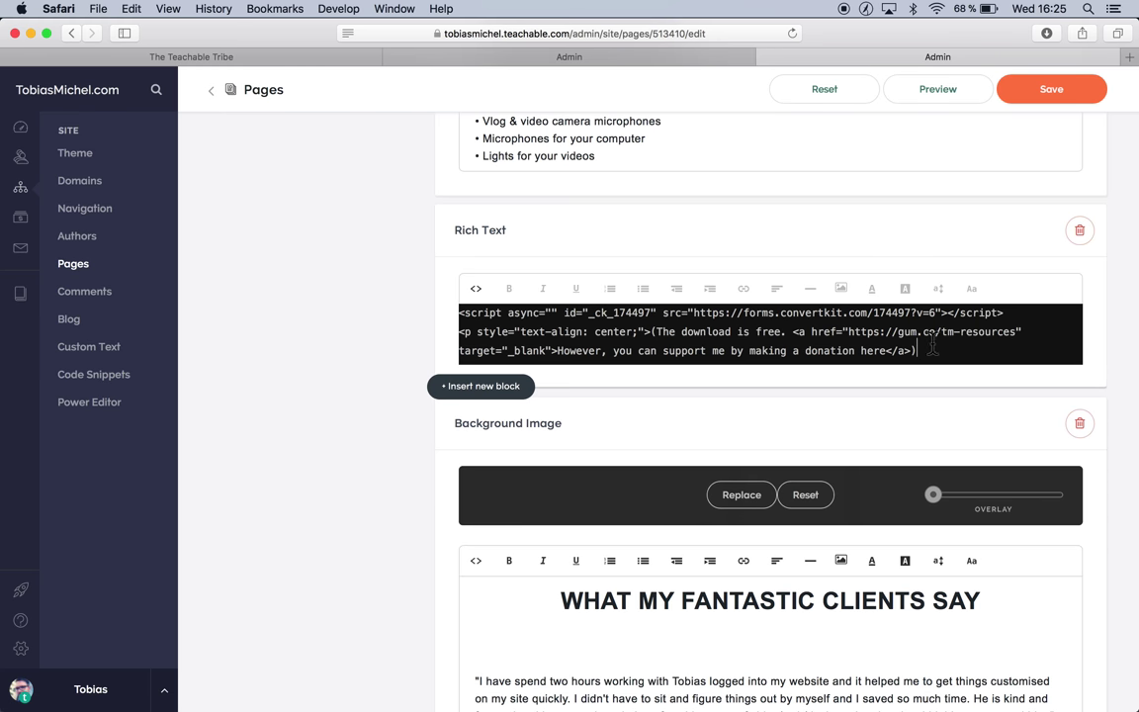
click(475, 288)
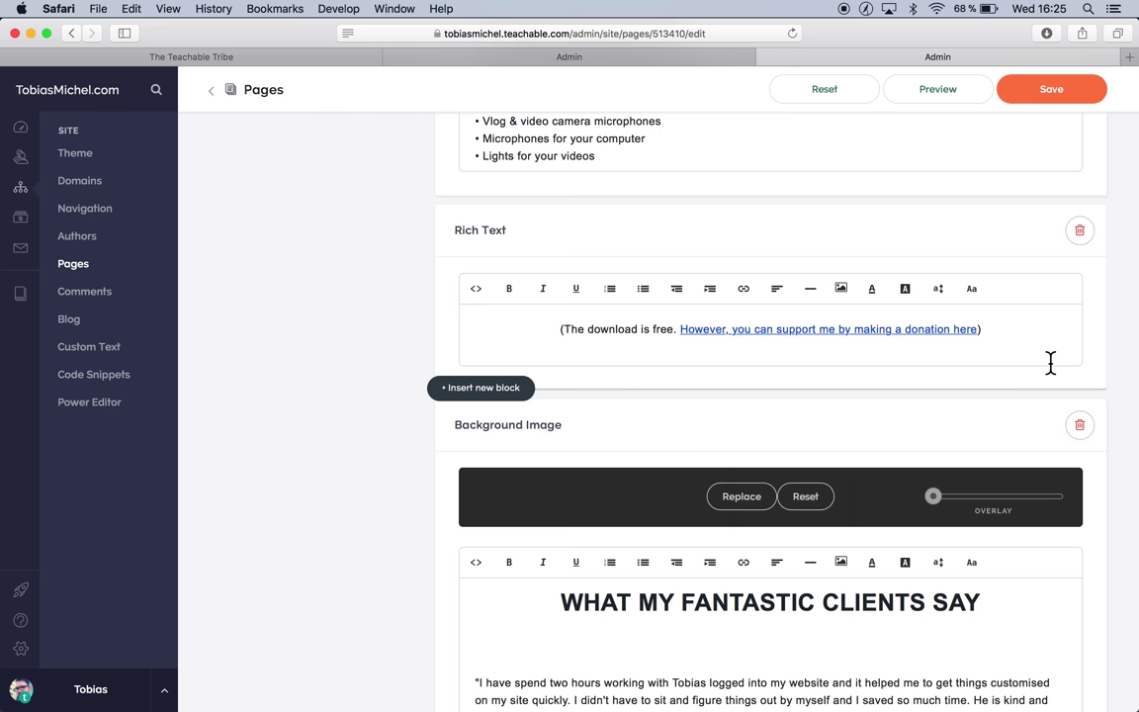
scroll(1050, 360, down, 4)
scroll(1050, 364, up, 4)
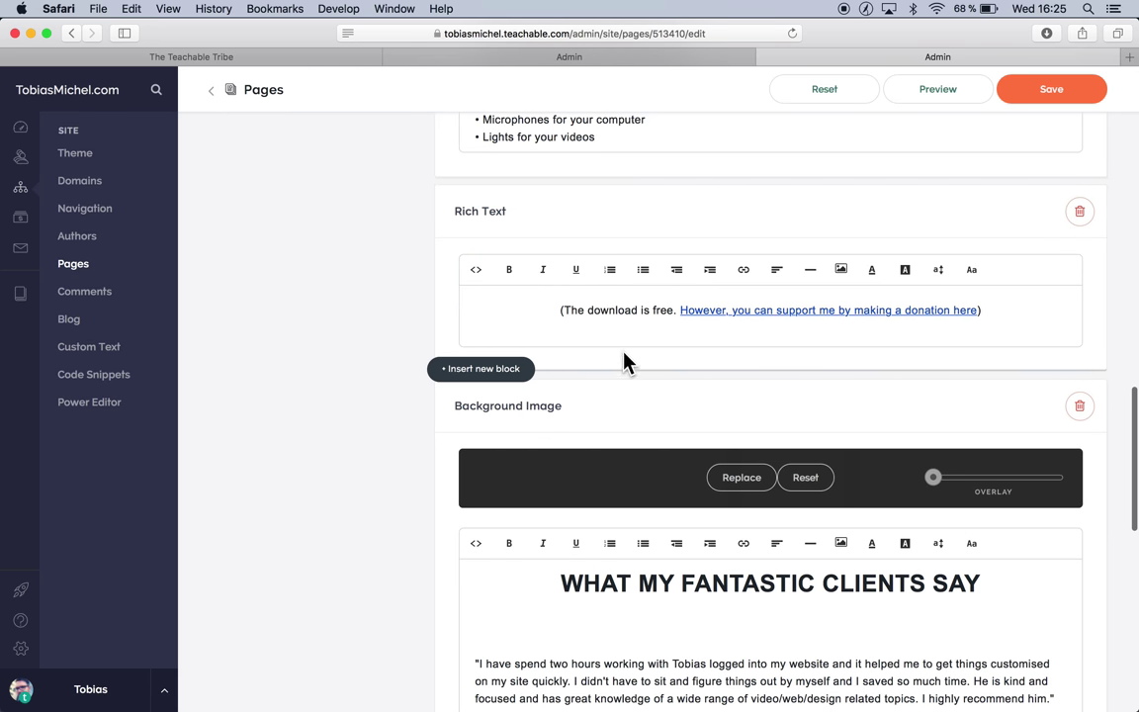
Show the free-download block's HTML source again and select the ConvertKit script line plus the opening centred paragraph tag
click(476, 269)
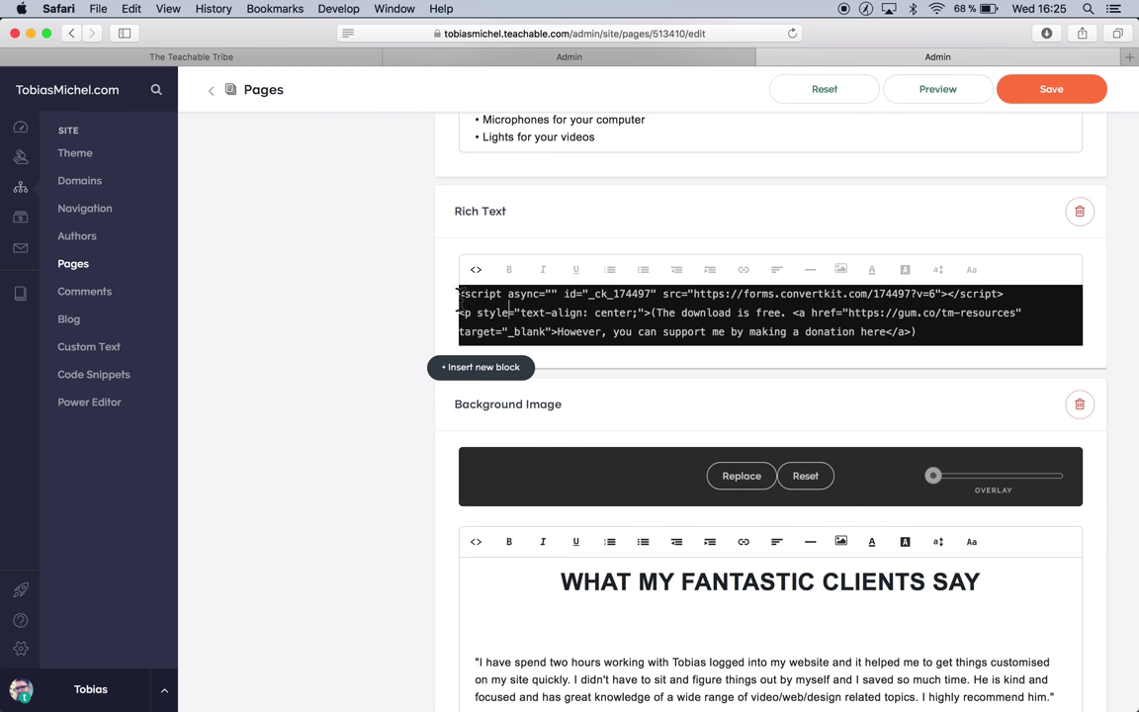
scroll(648, 313, down, 2)
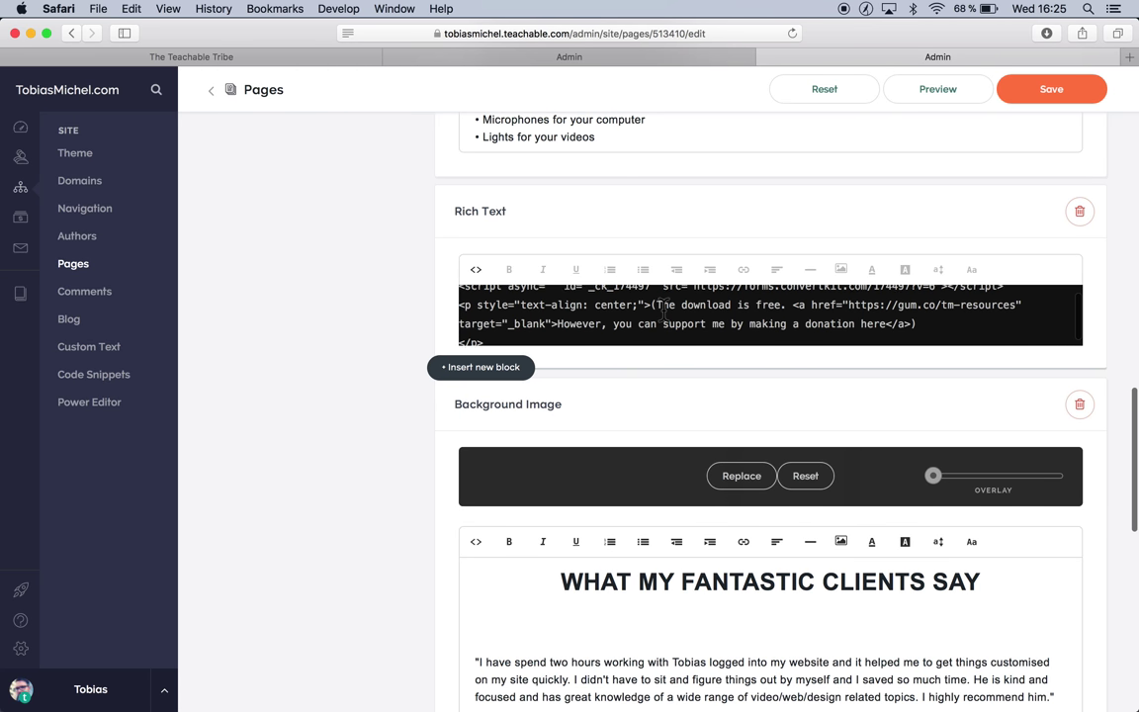
scroll(654, 305, up, 1)
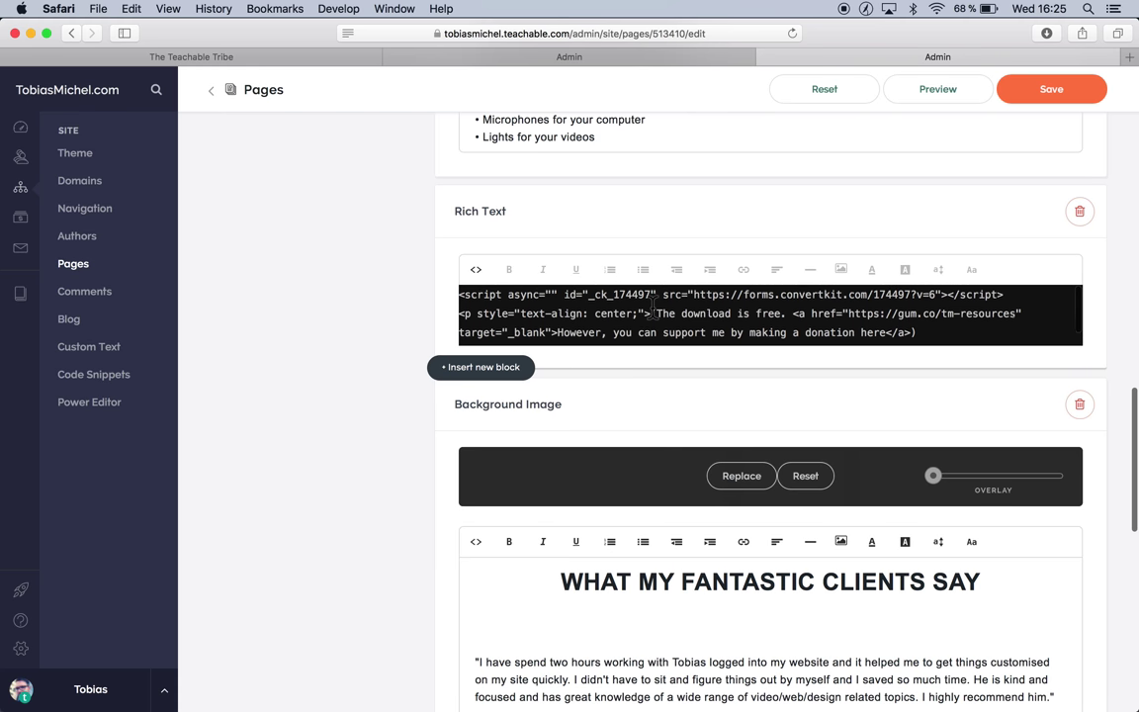
drag(651, 312, 508, 271)
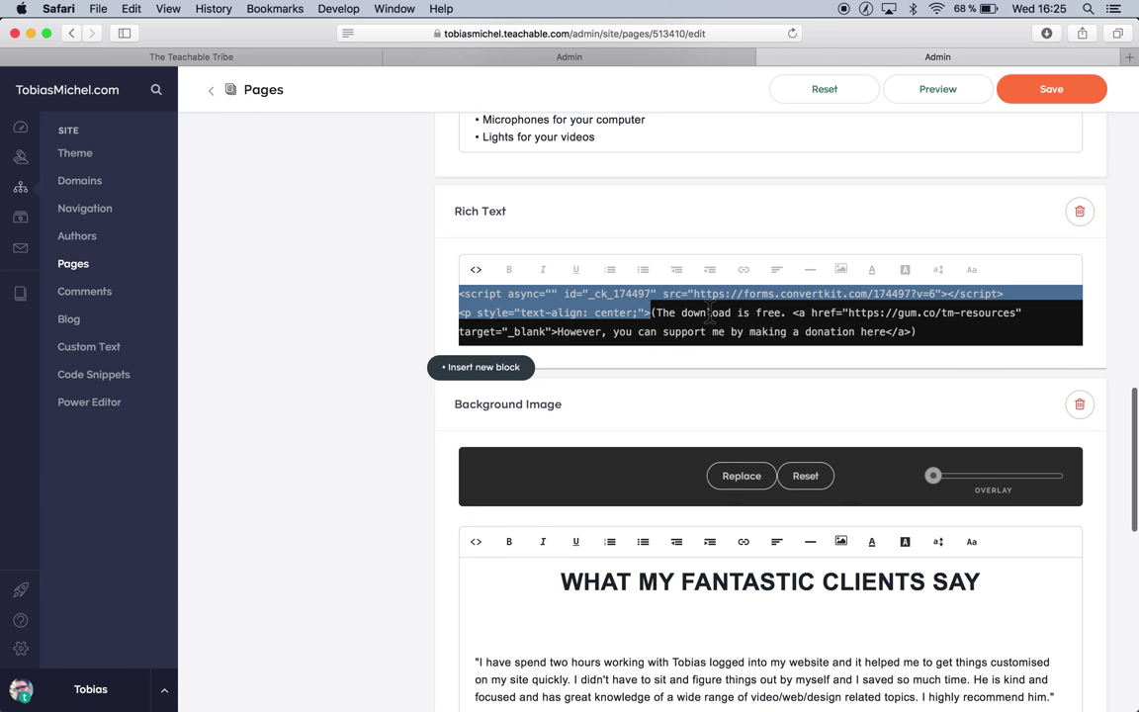
Return the free-download Rich Text block to normal text view and show the link options for its selected text
click(766, 311)
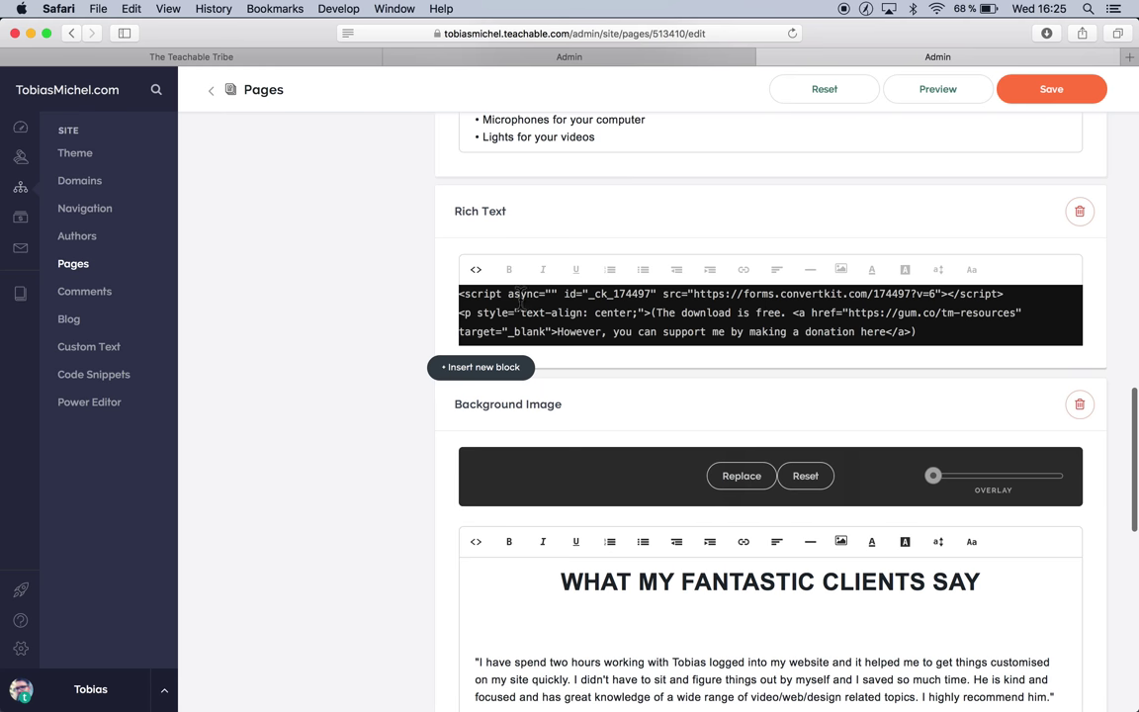
click(476, 268)
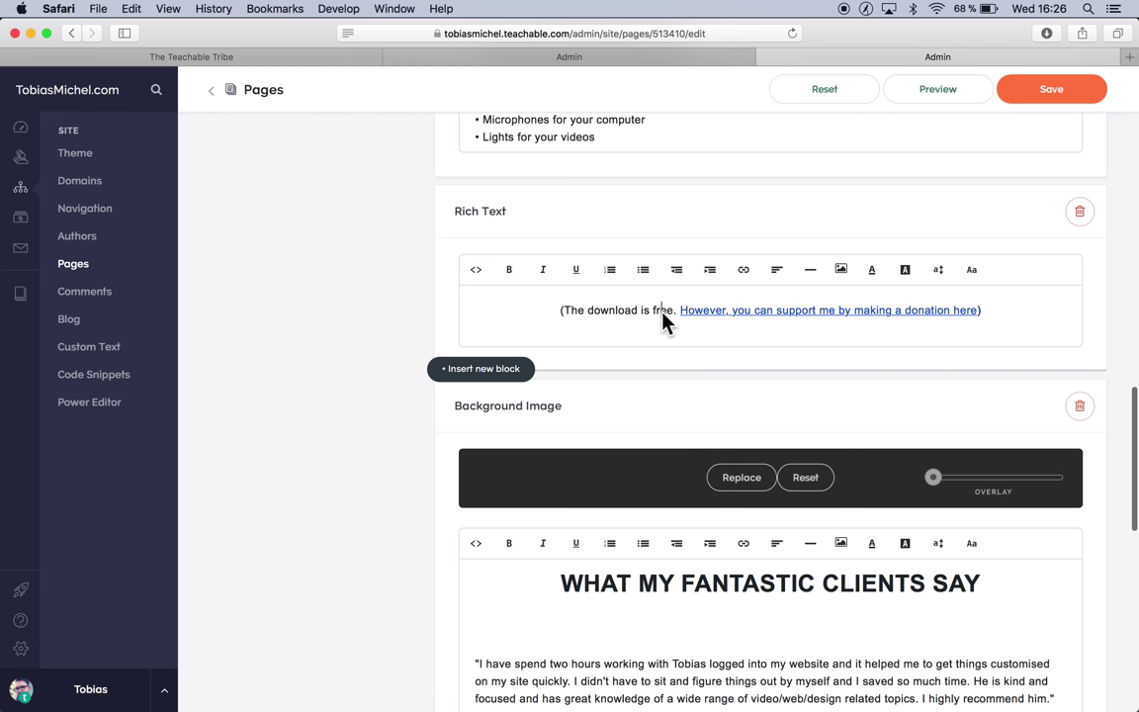
click(745, 268)
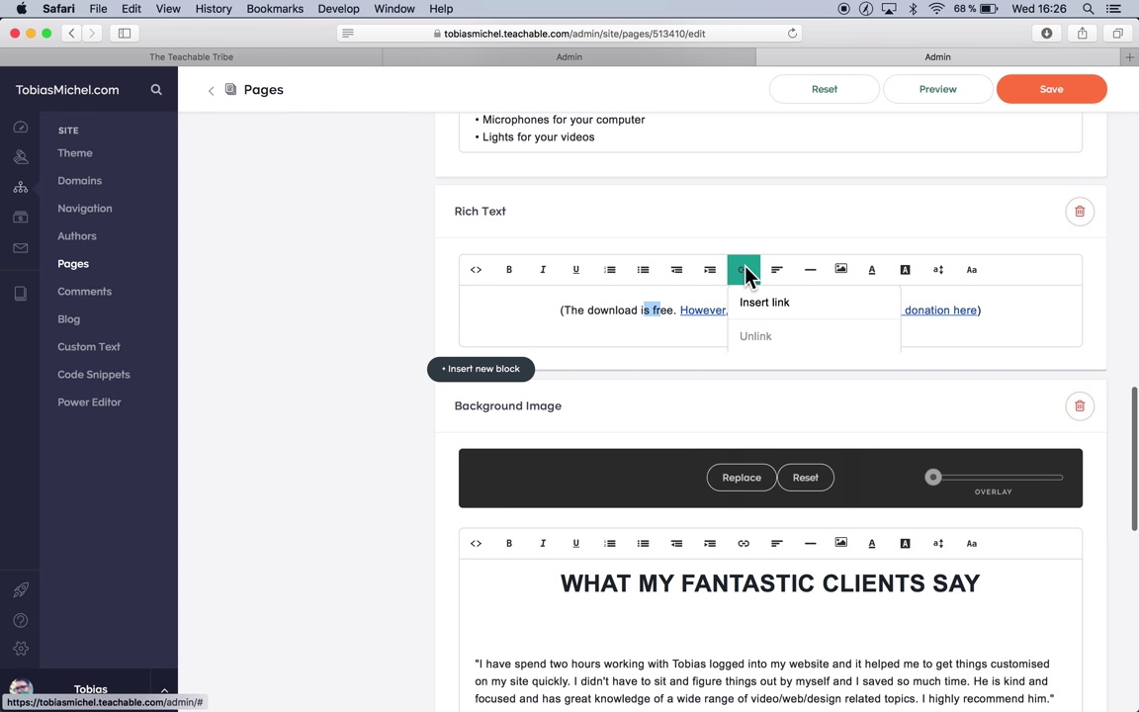
click(606, 308)
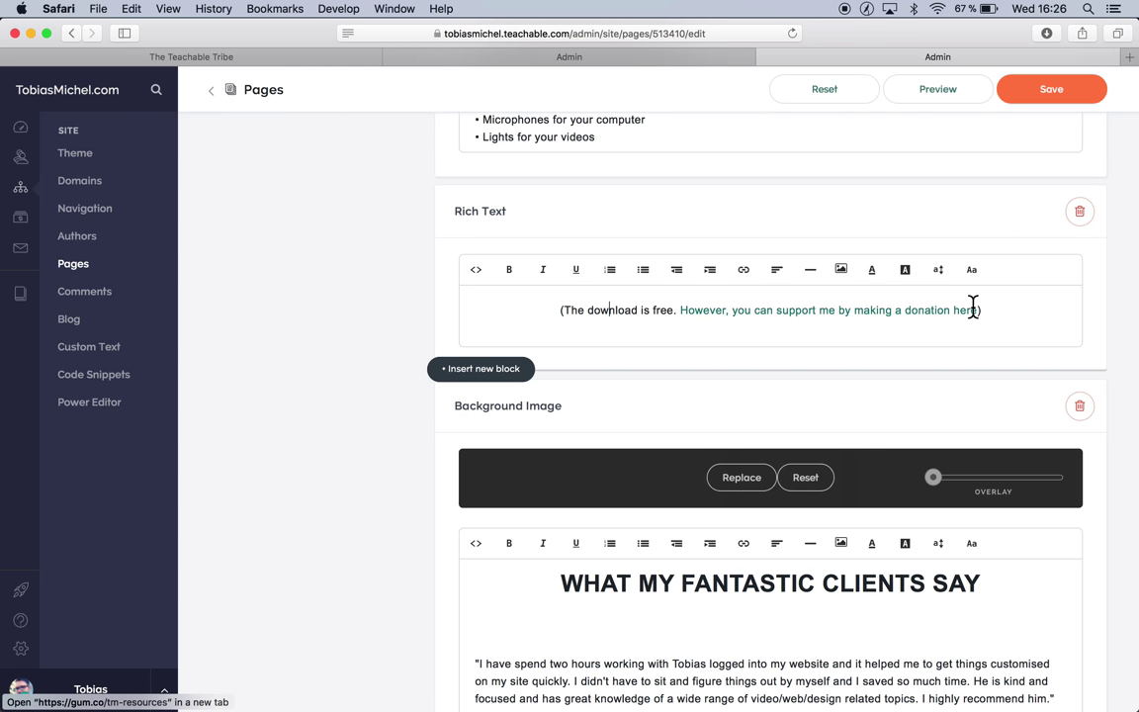
Switch to Chrome, open the donation link below the download form, look through the Gumroad resources page, and close it
key(super+Tab)
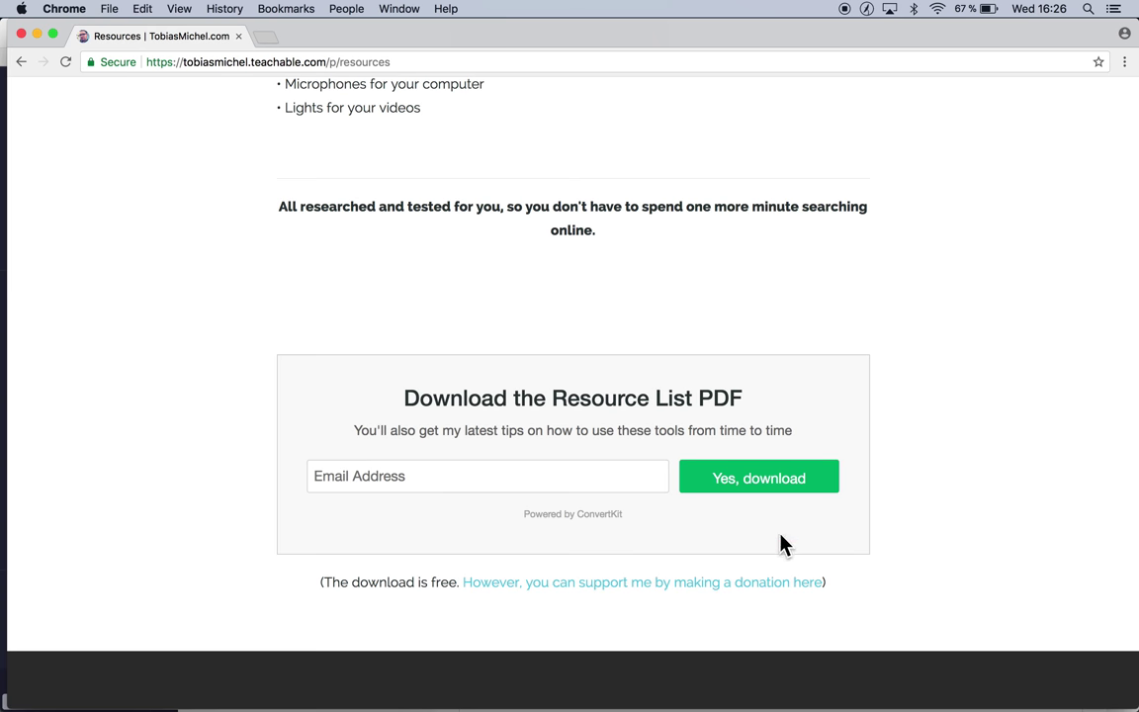
click(621, 583)
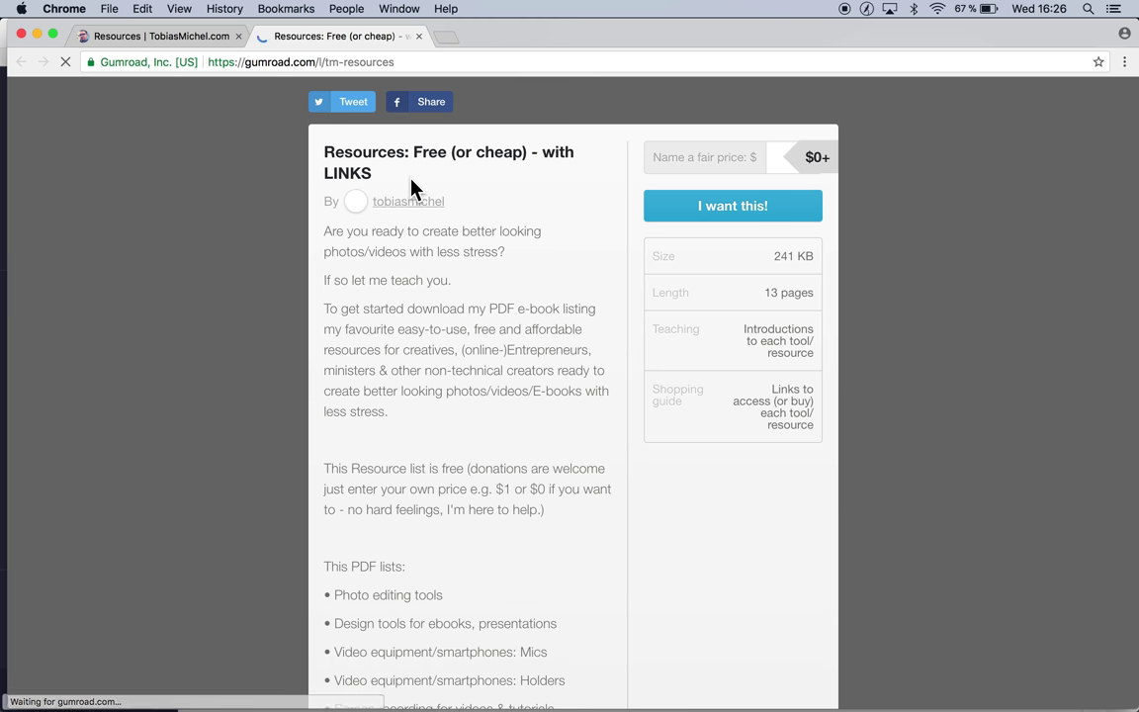
scroll(982, 437, down, 2)
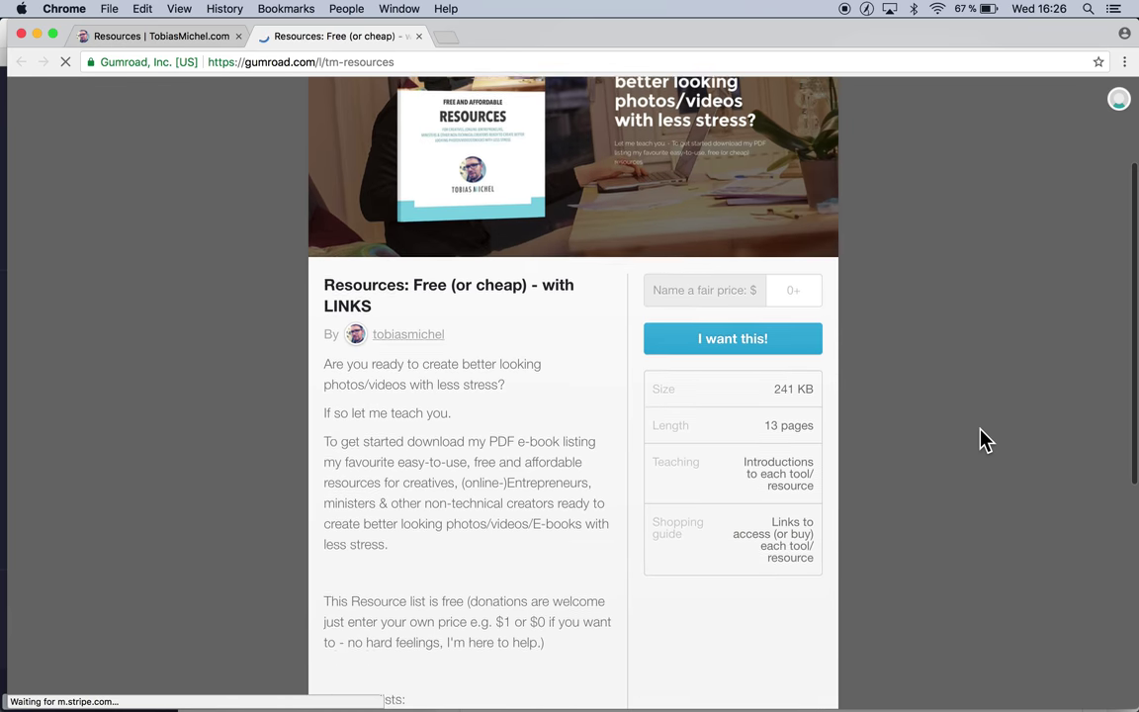
scroll(981, 437, down, 4)
scroll(982, 437, up, 6)
scroll(982, 437, down, 6)
scroll(982, 437, up, 4)
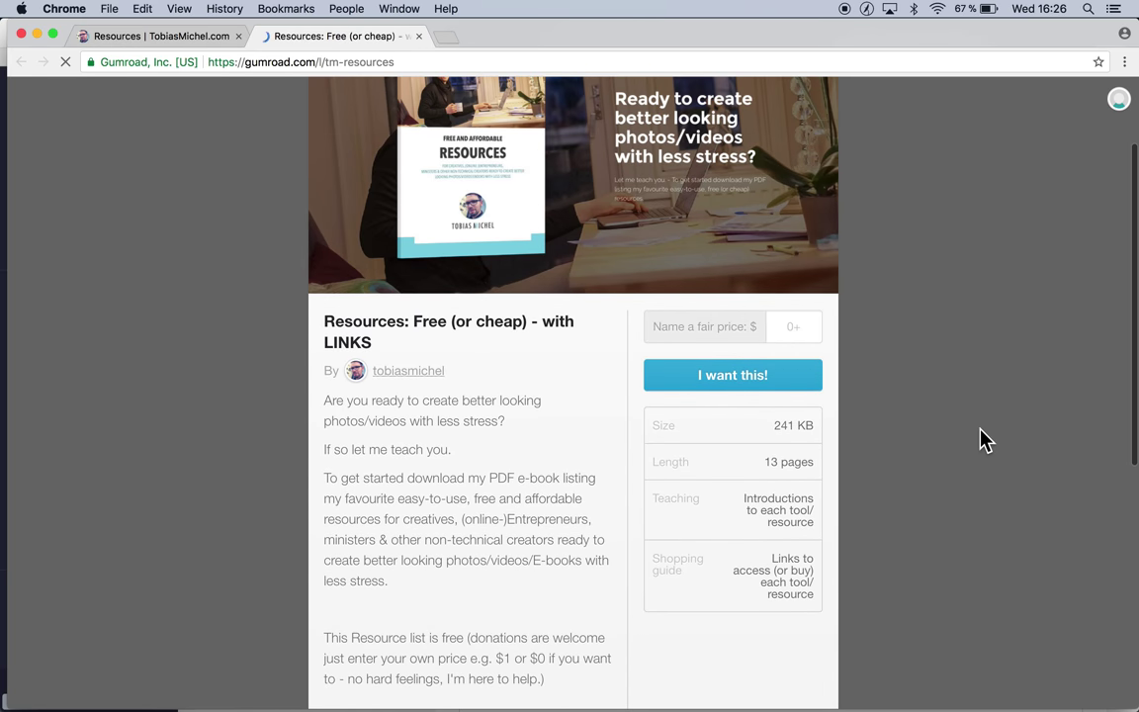
scroll(982, 438, up, 2)
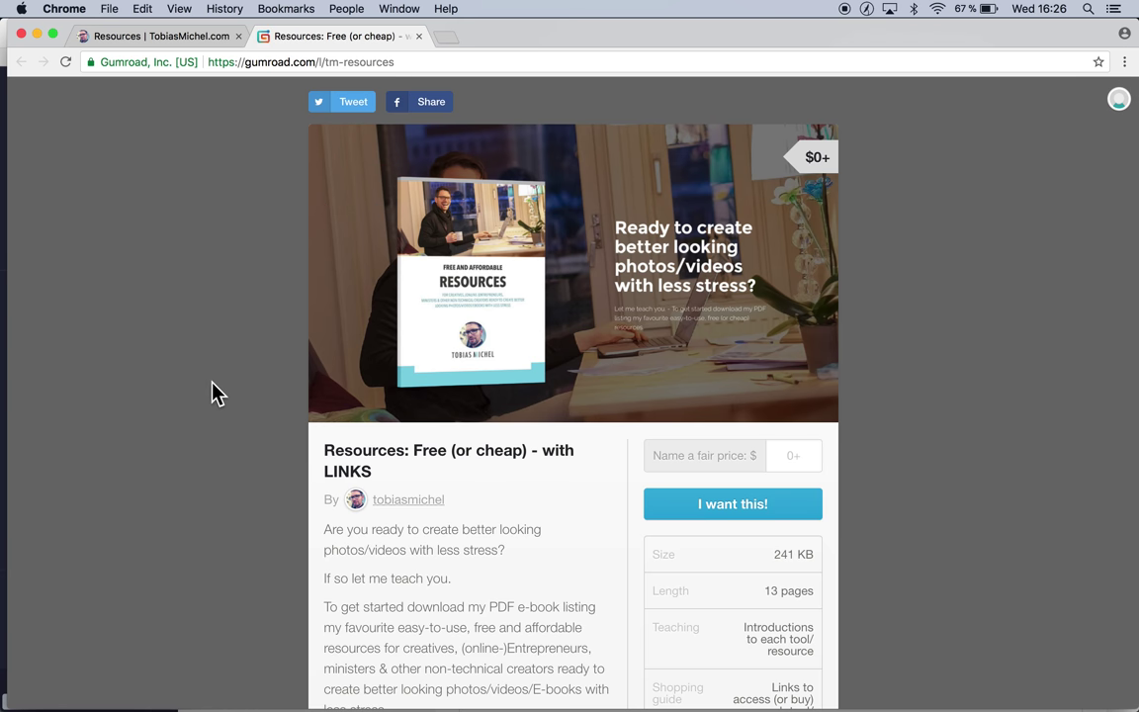
key(super+w)
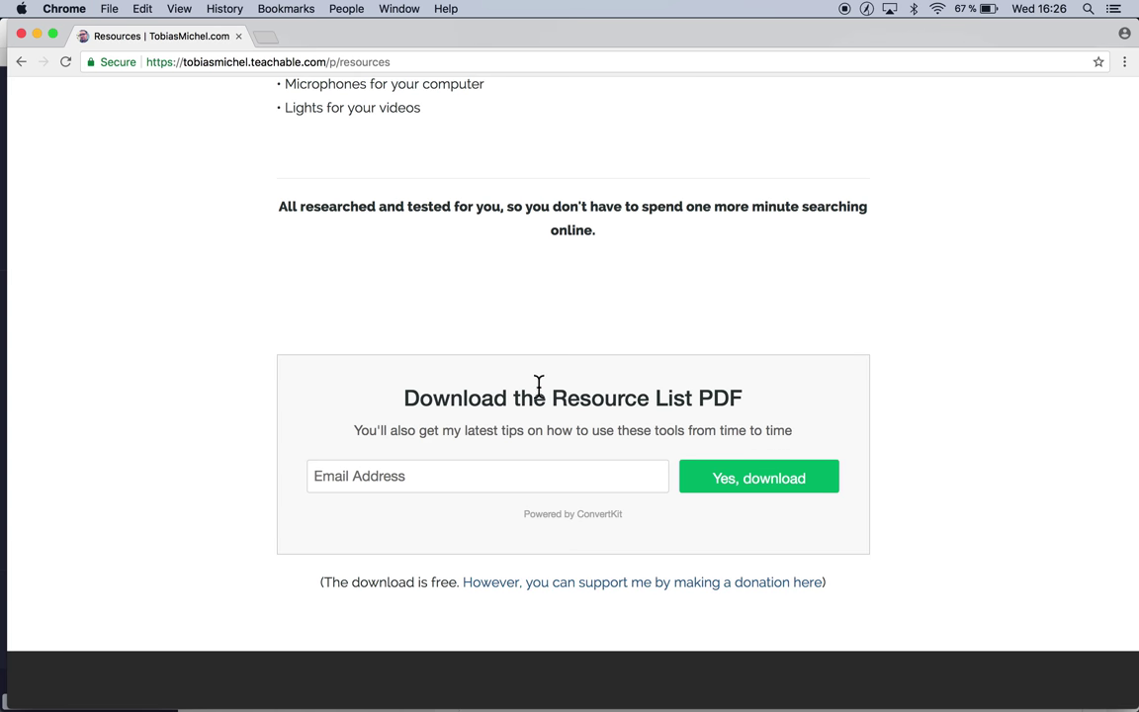
View the download form on the live page, then in Safari show the free-download block's HTML source and return to text view
scroll(498, 287, down, 2)
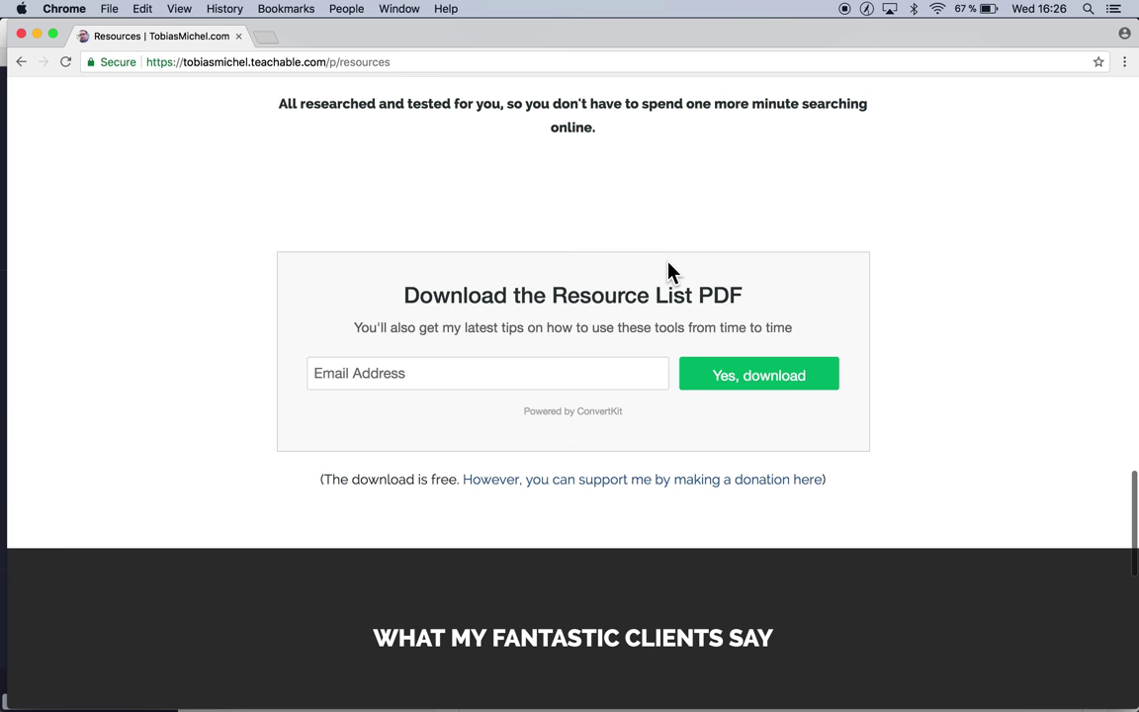
key(super+Tab)
click(476, 270)
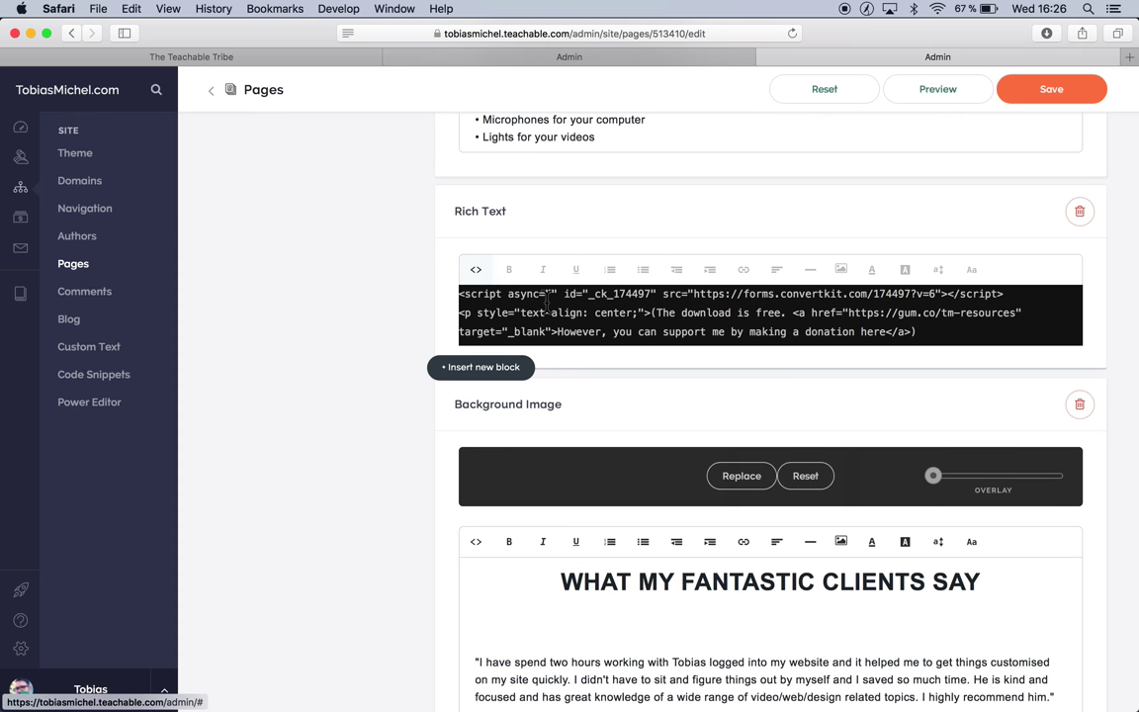
click(481, 280)
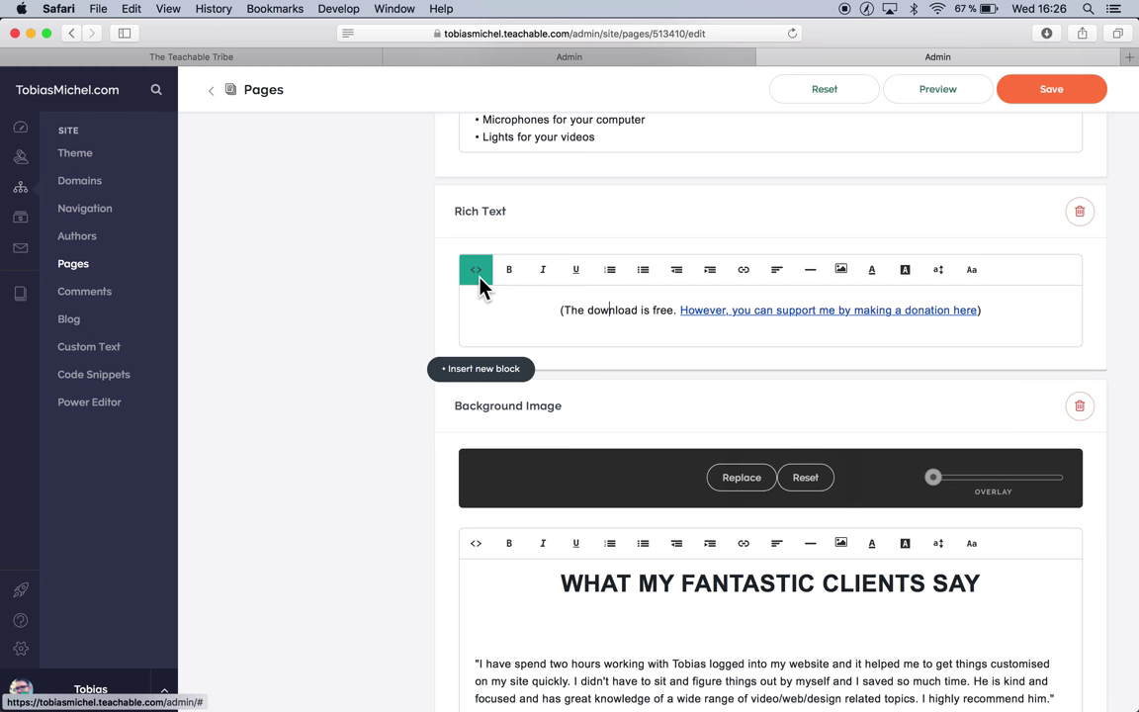
Show the HTML source of the first Background Image block and examine its copy-and-paste comment and opening paragraph tag
scroll(409, 343, up, 15)
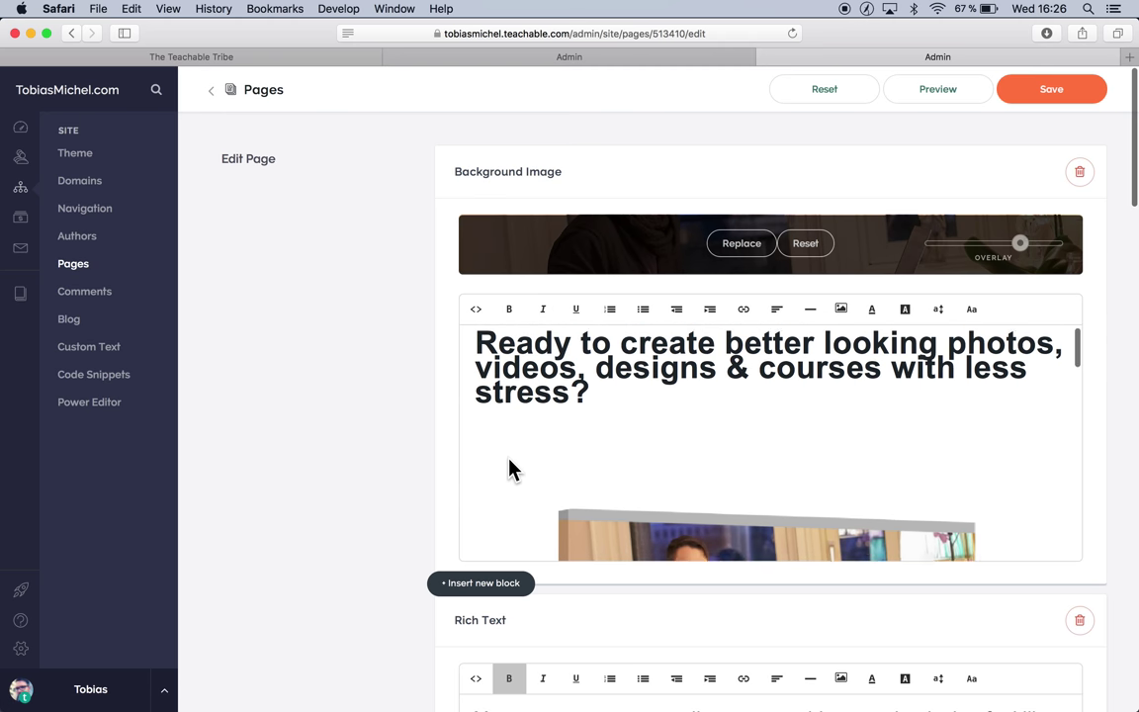
drag(497, 349, 523, 373)
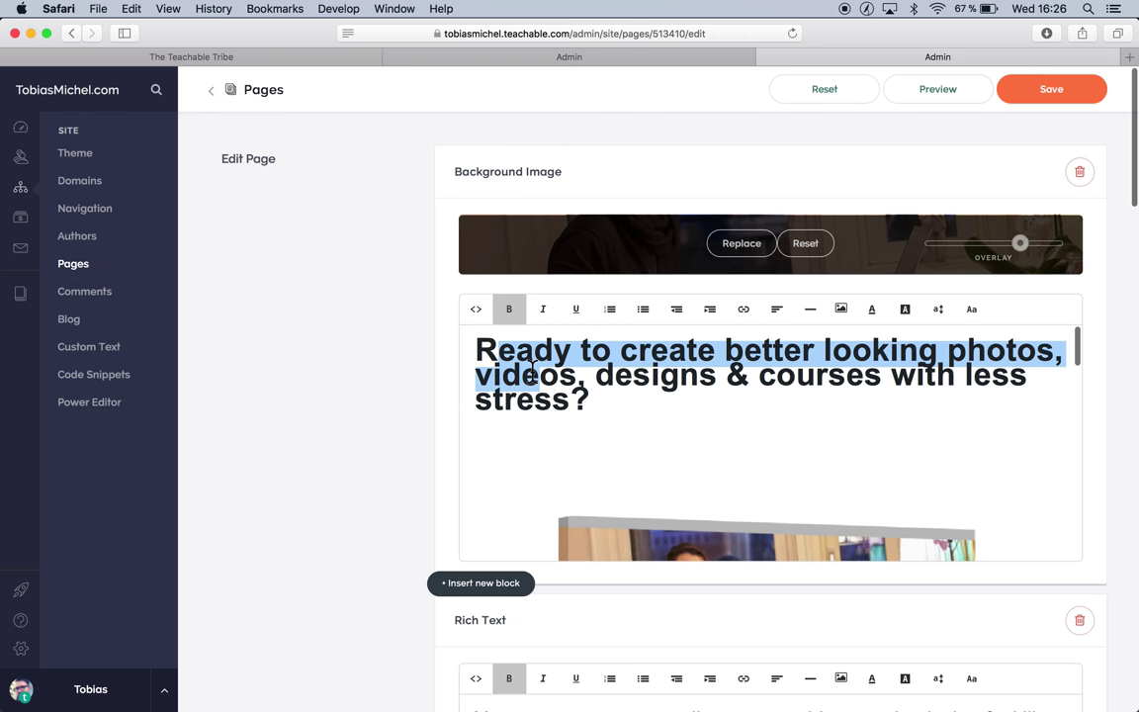
click(476, 314)
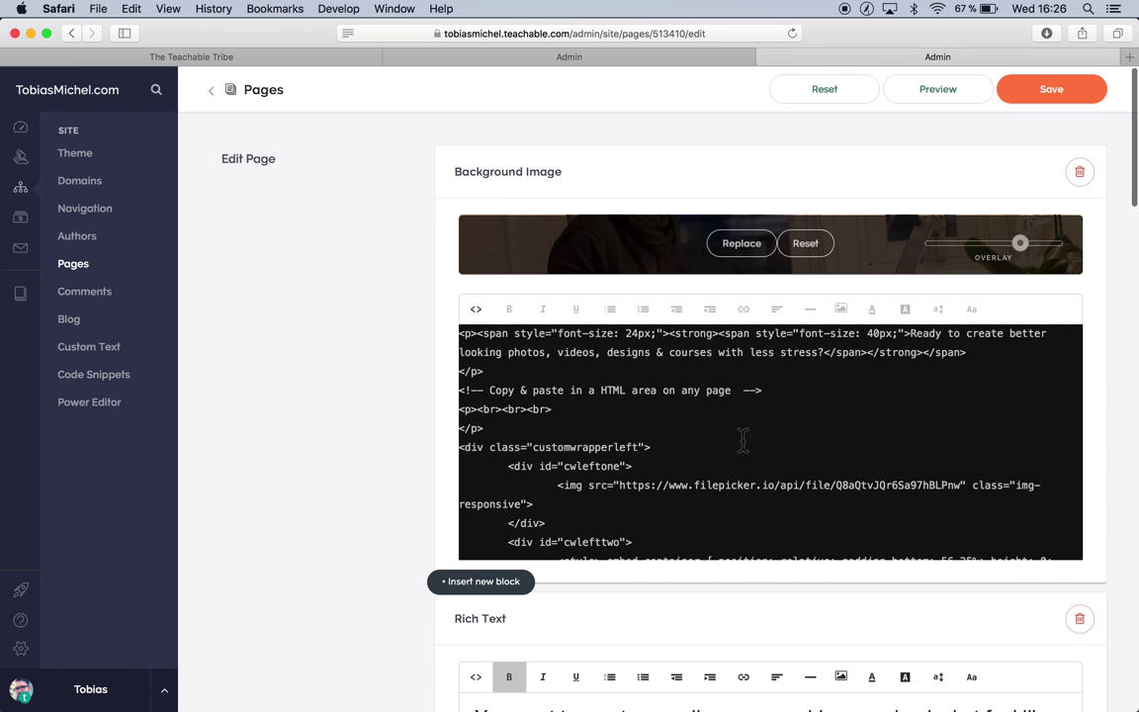
click(485, 390)
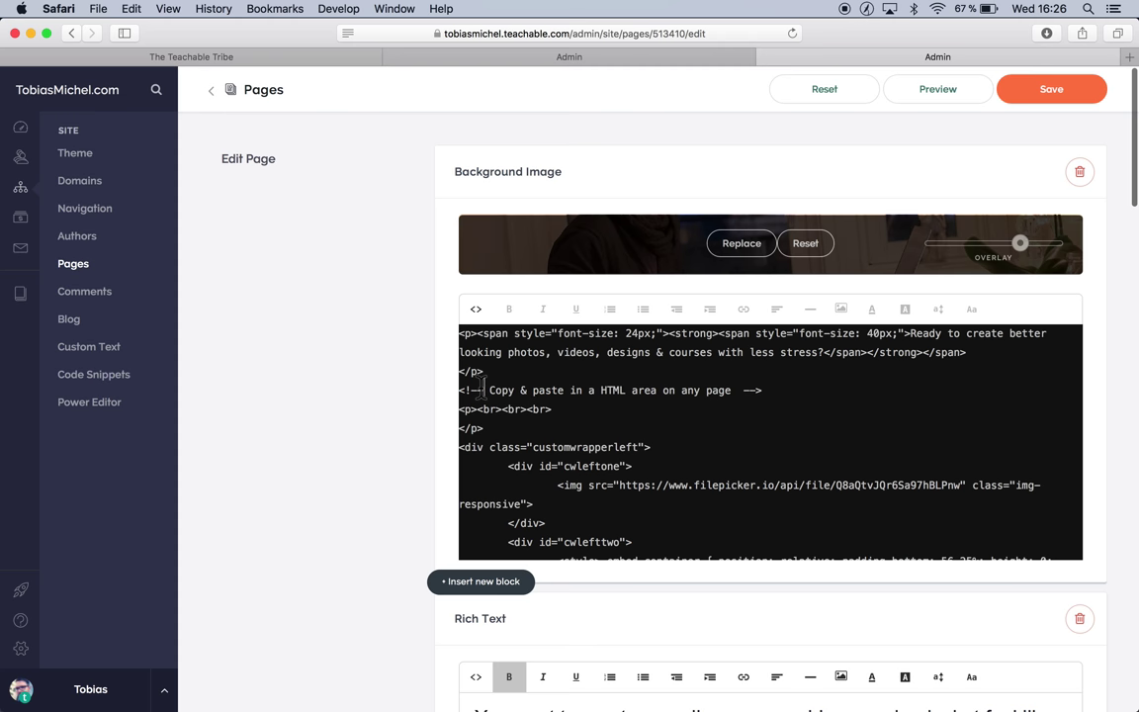
click(597, 390)
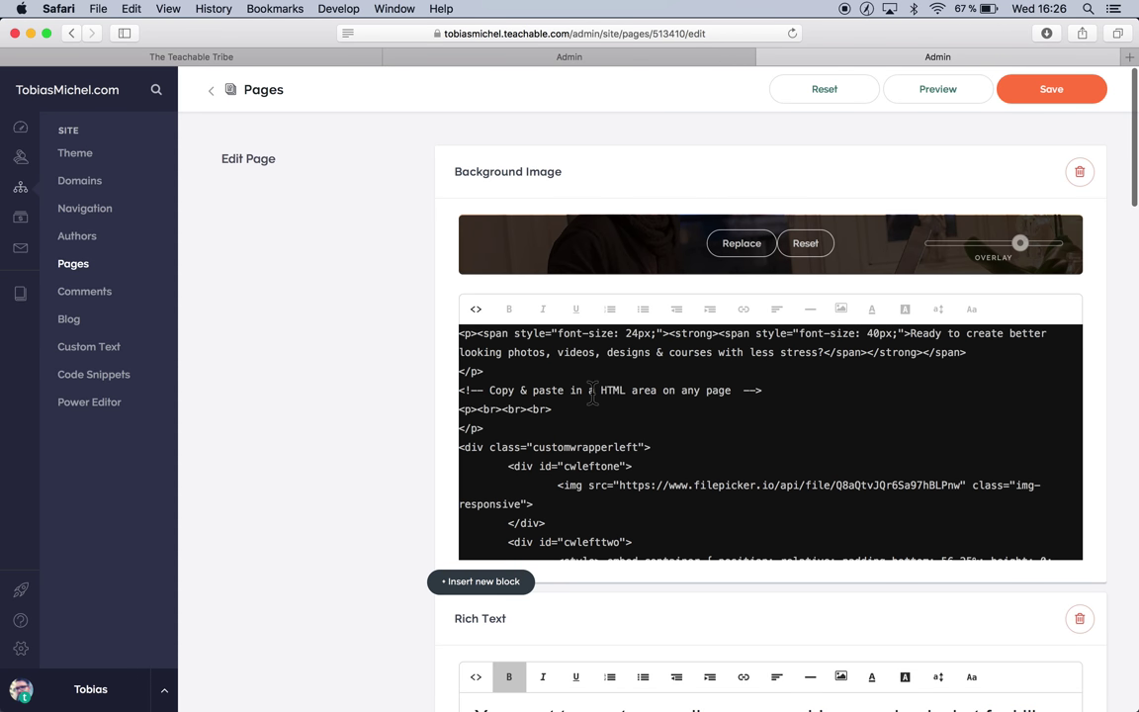
click(768, 391)
click(477, 334)
Highlight the heading text, the 24px font size, the strong tag and the 40px font size in the HTML source
drag(908, 337, 827, 356)
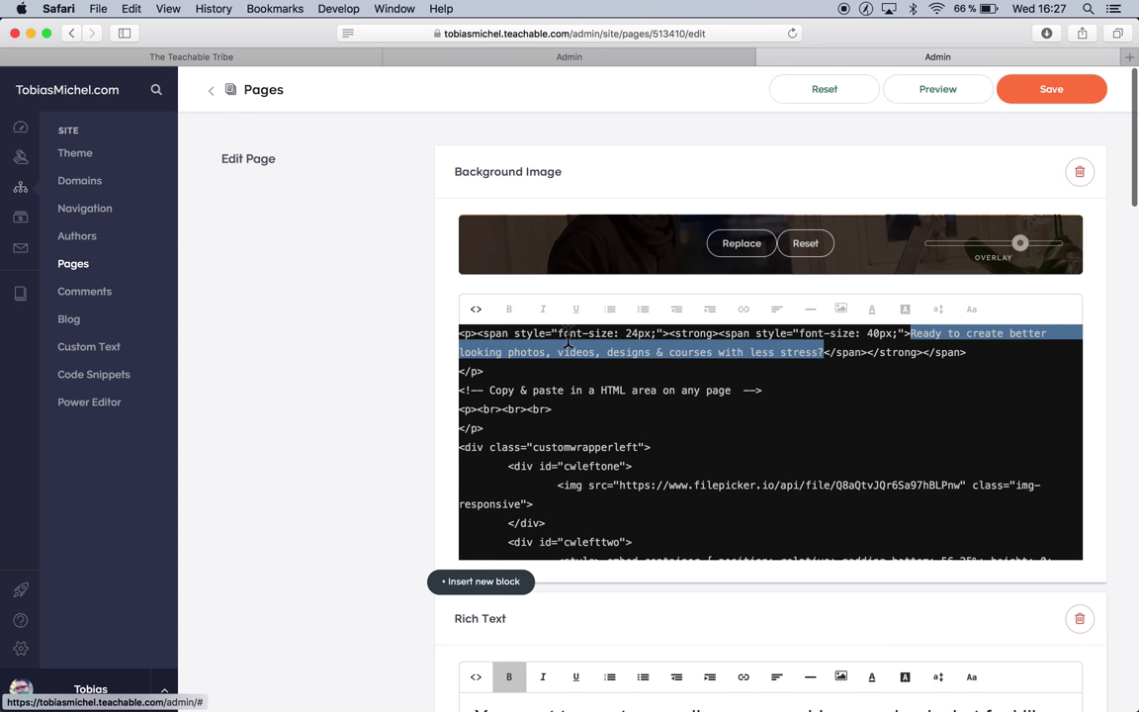
double_click(634, 334)
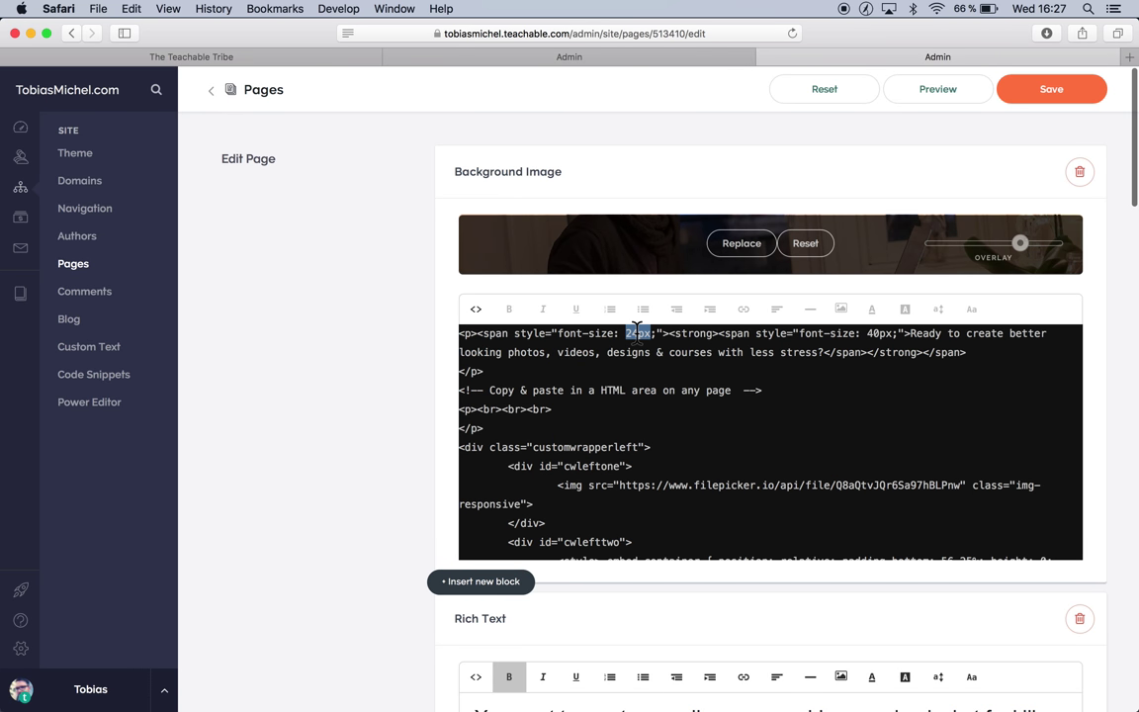
double_click(692, 333)
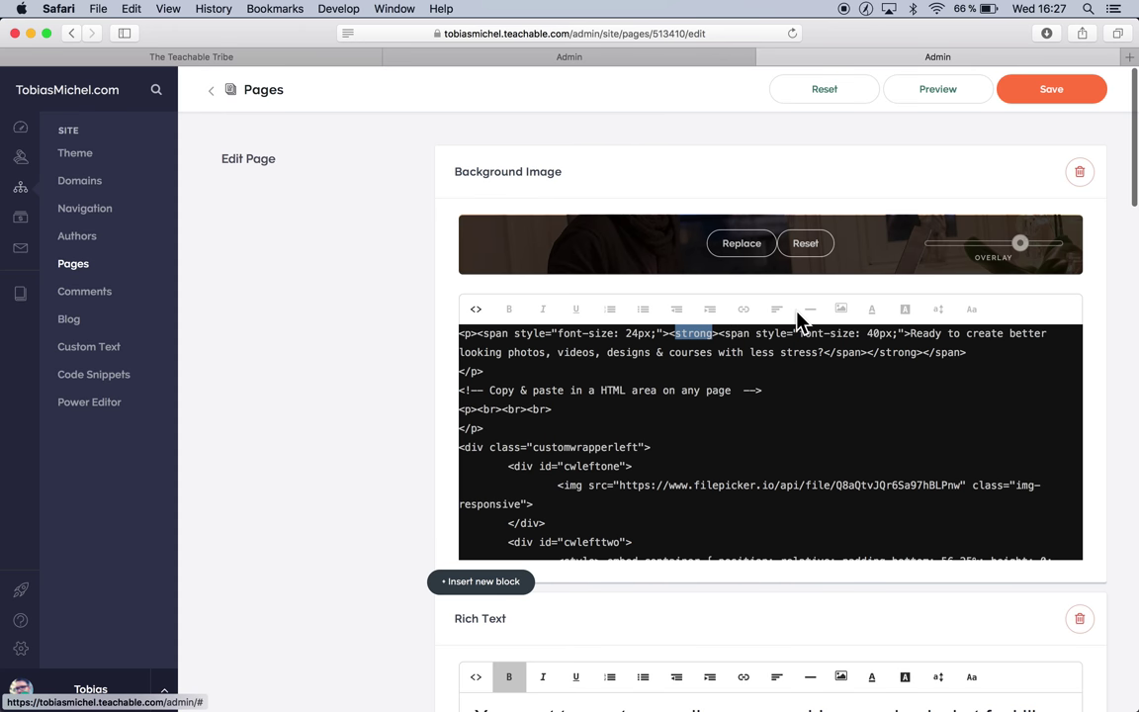
double_click(874, 333)
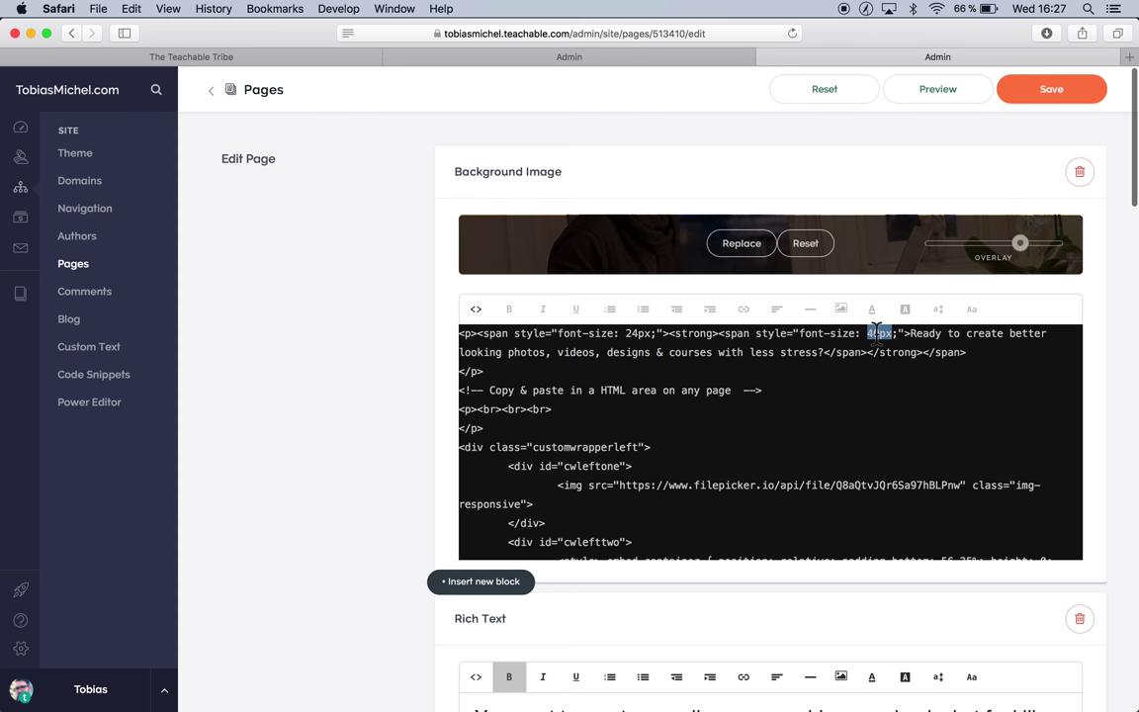
click(876, 333)
Switch to Chrome, reload the Resources page, and look at the large heading above the book image and video
key(super+Tab)
key(super+r)
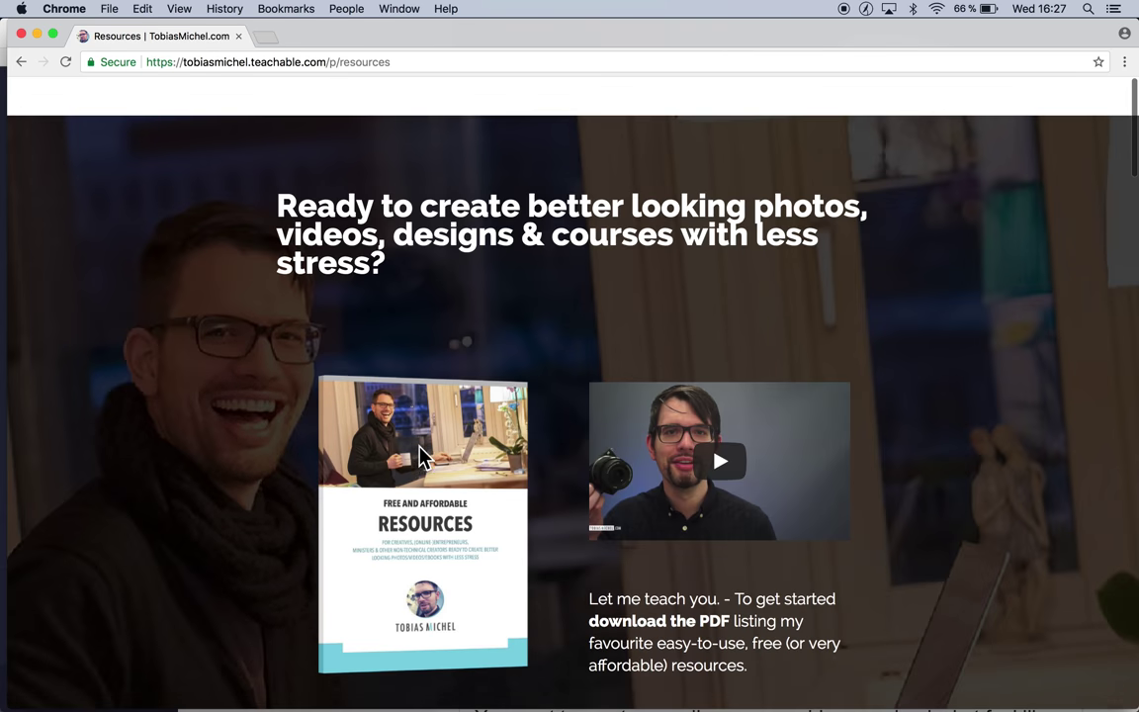
scroll(420, 451, down, 1)
drag(419, 168, 465, 241)
click(467, 242)
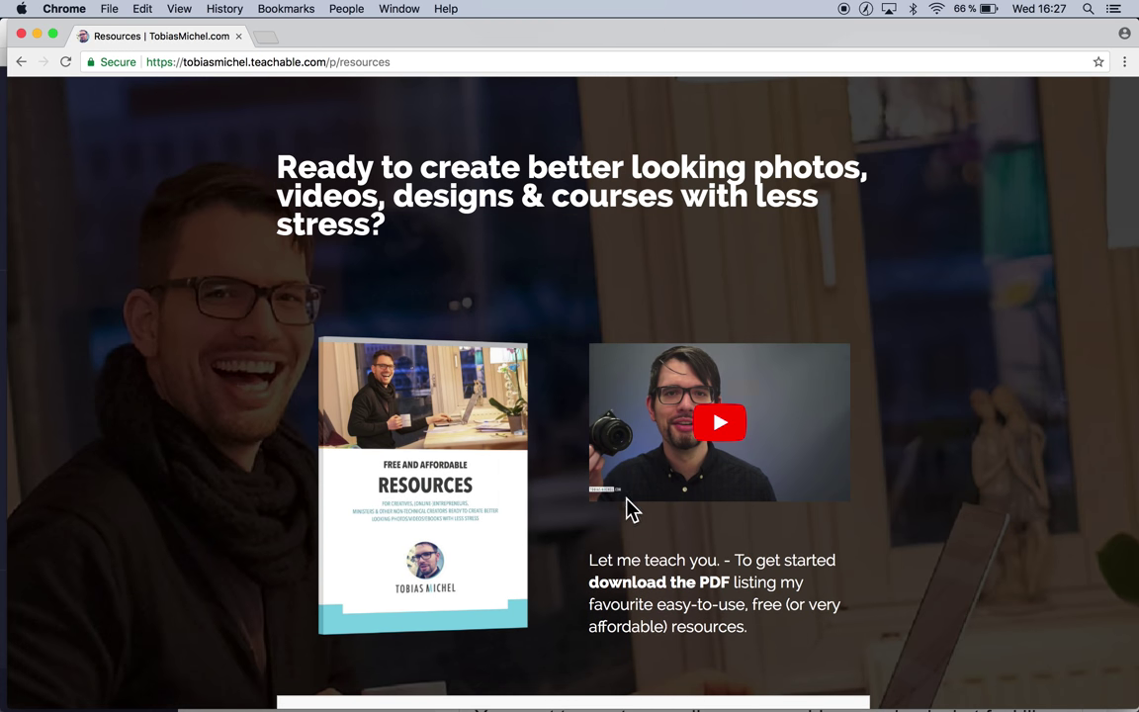
Switch to Safari and highlight the customwrapperleft class name of the wrapper div in the Background Image block's HTML
key(super+Tab)
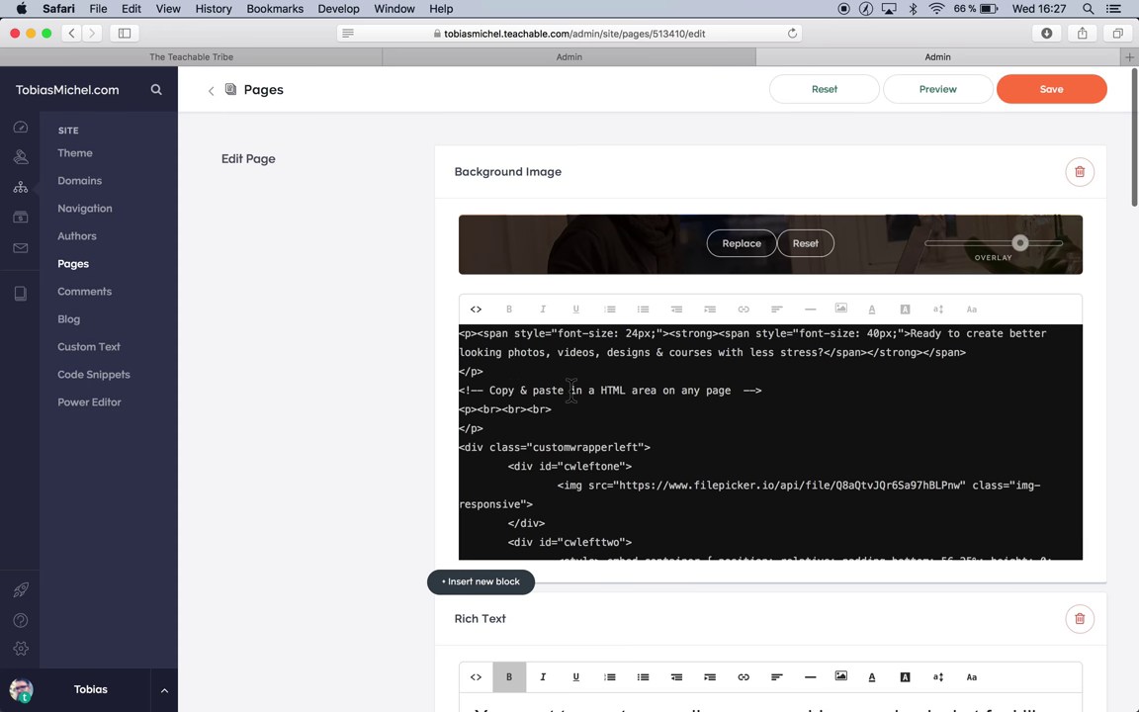
scroll(514, 352, down, 4)
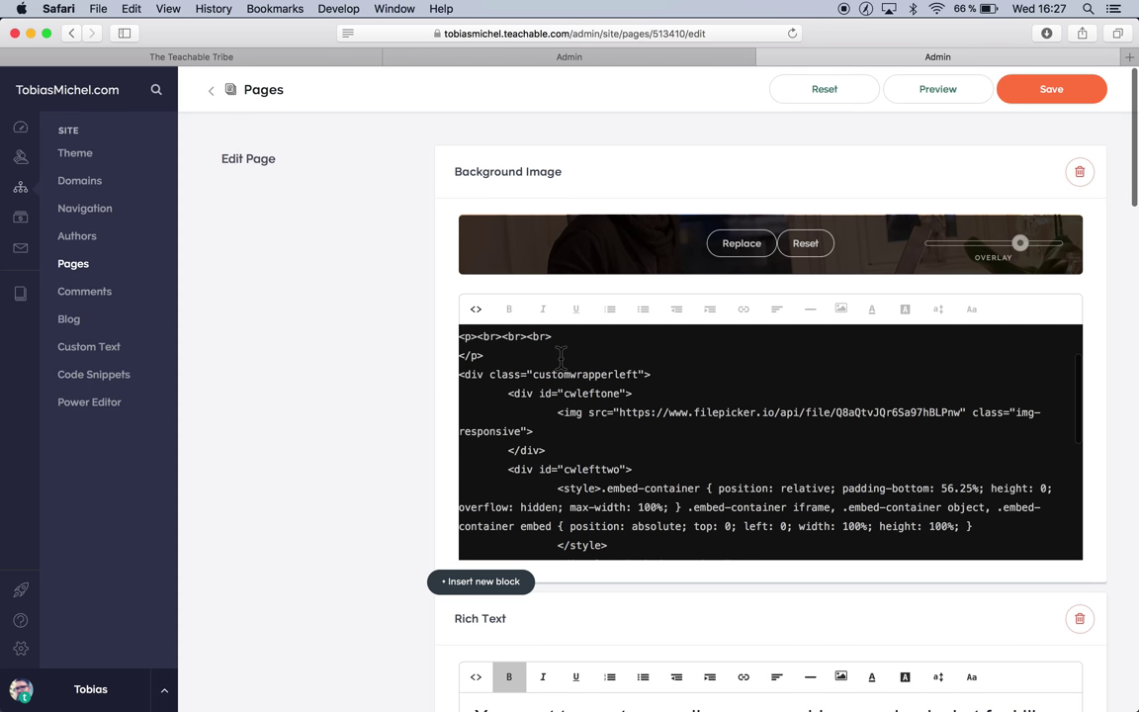
scroll(505, 322, down, 2)
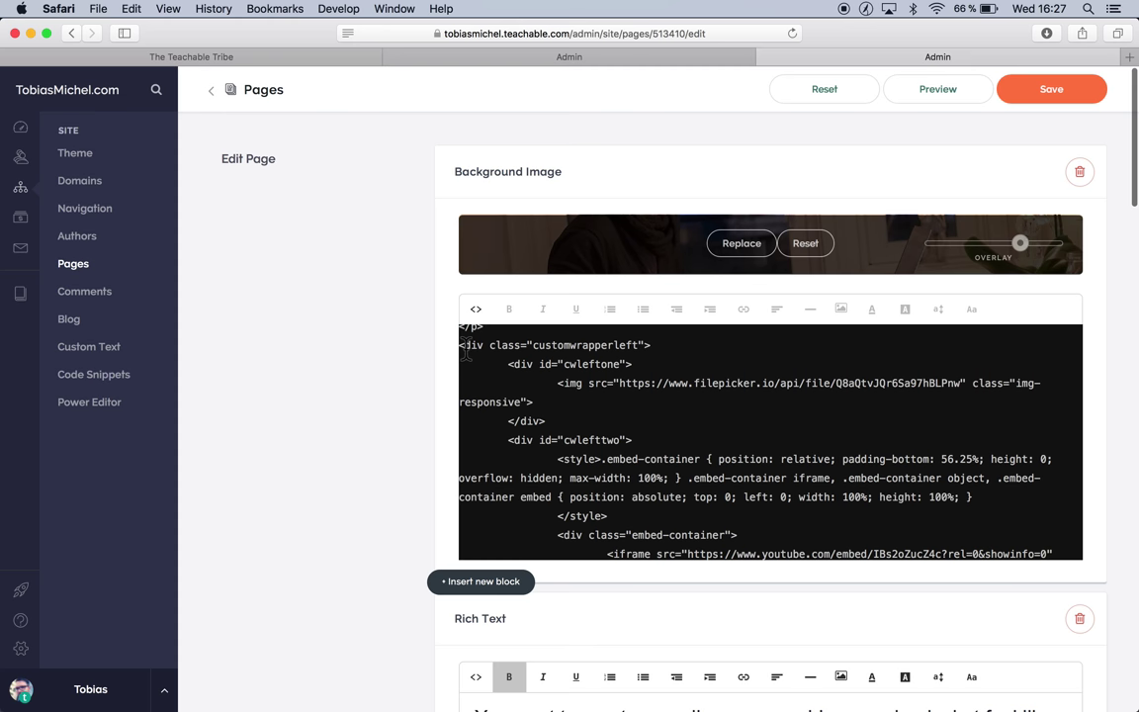
drag(459, 348, 519, 346)
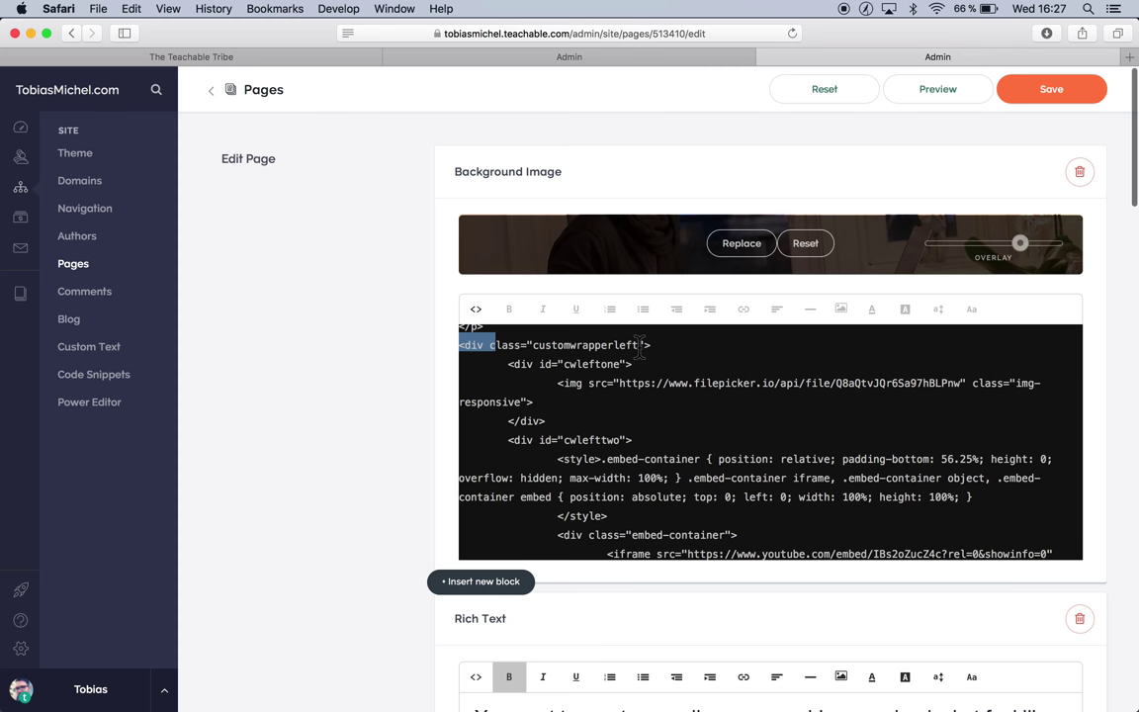
drag(641, 347, 534, 346)
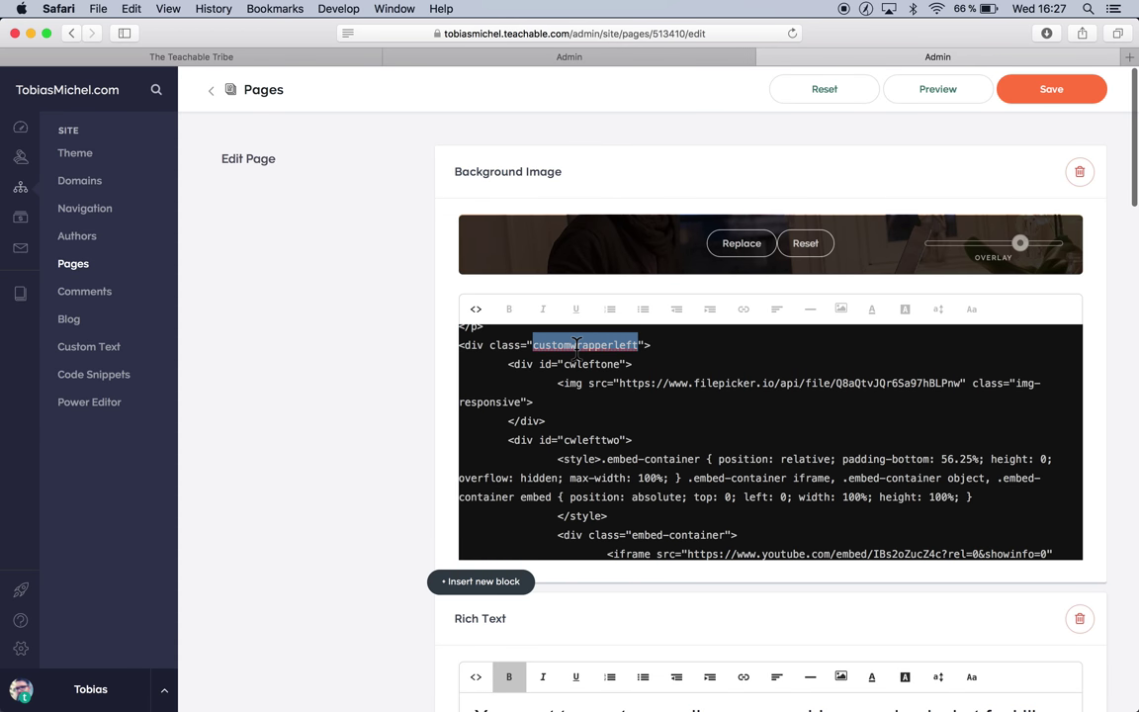
Look at the 50-50 custom wrapper CSS in TextEdit, view the live page in Chrome, and return to Safari
key(super+Tab)
key(super+Tab)
key(super+Tab)
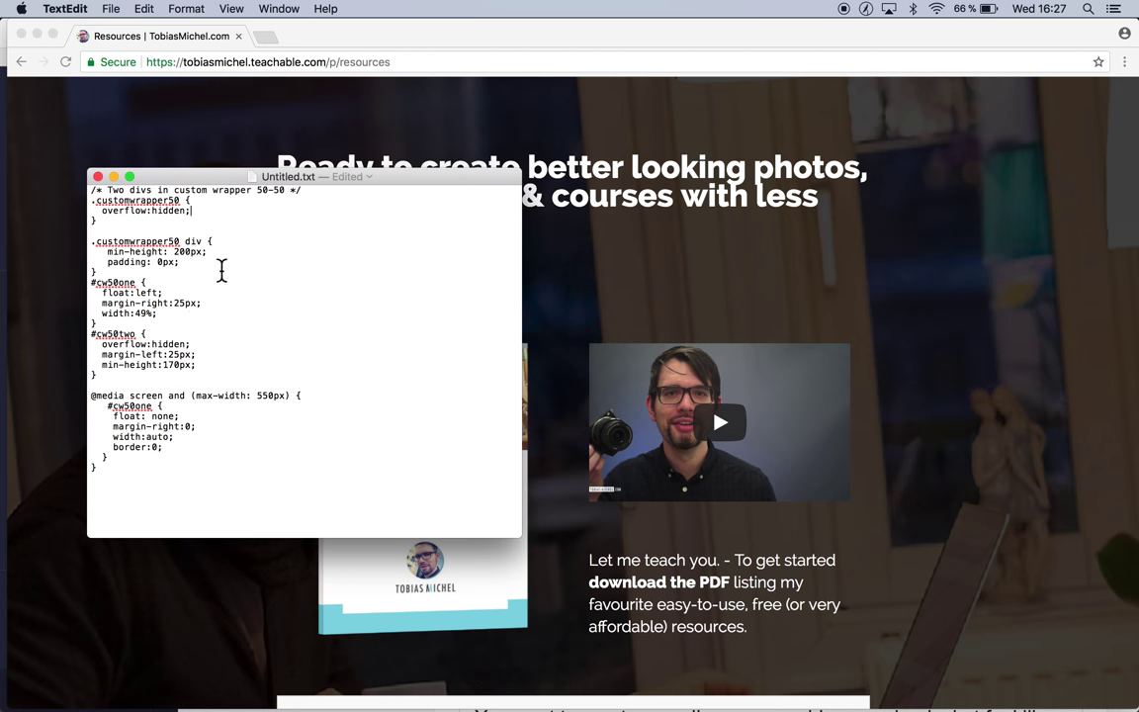
key(super+Tab)
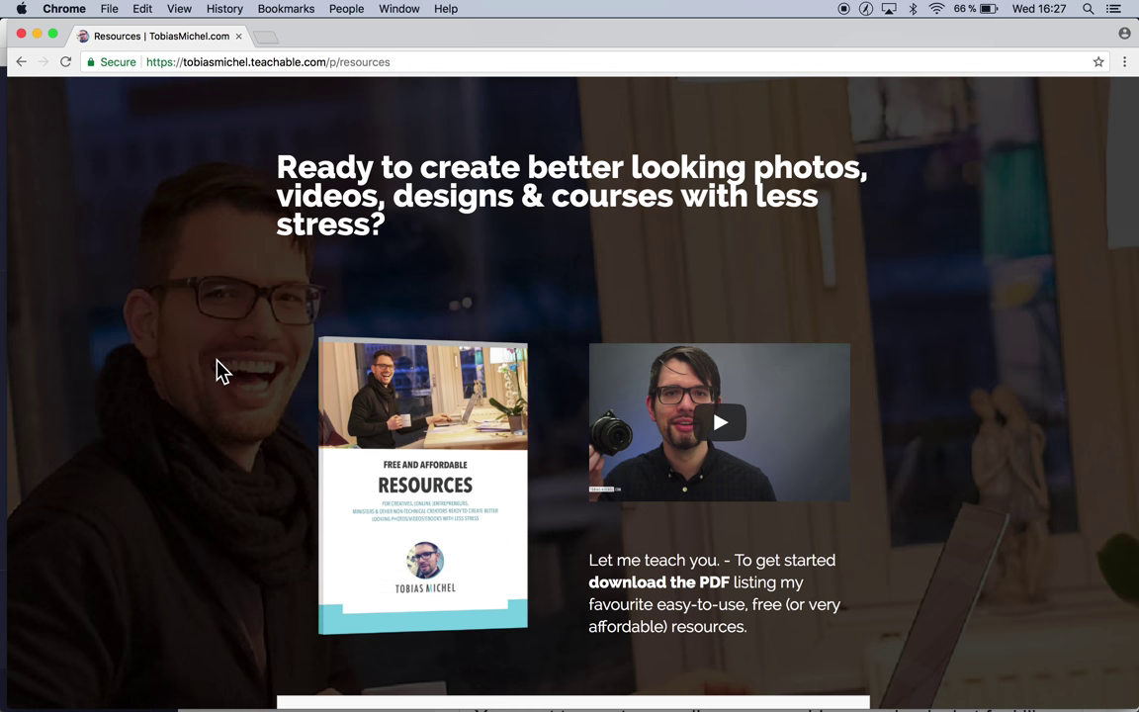
key(super+Tab)
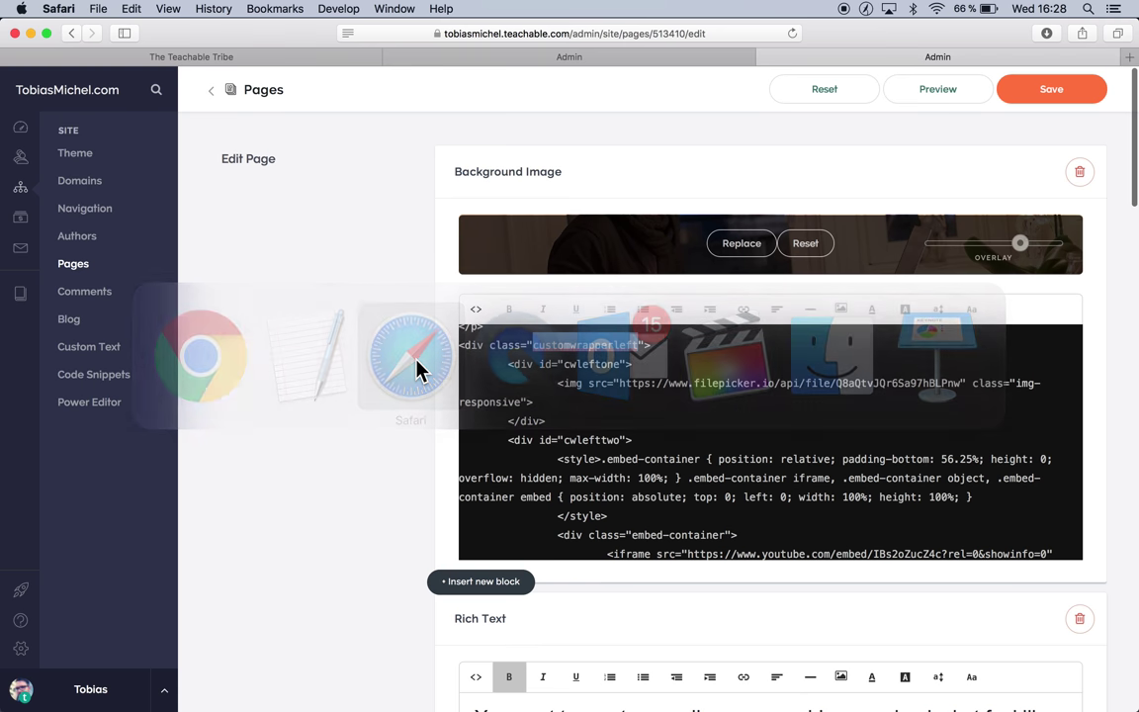
Highlight the opening div tag with the id cwleftone in the Background Image block's HTML source
click(576, 364)
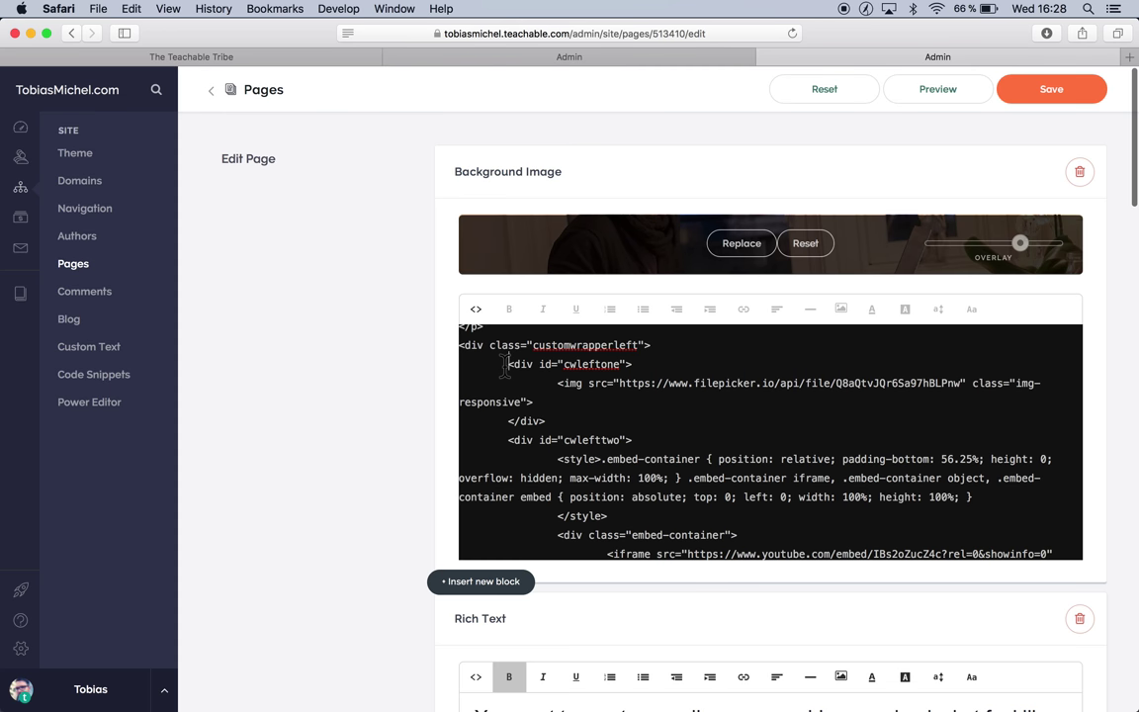
drag(507, 364, 633, 363)
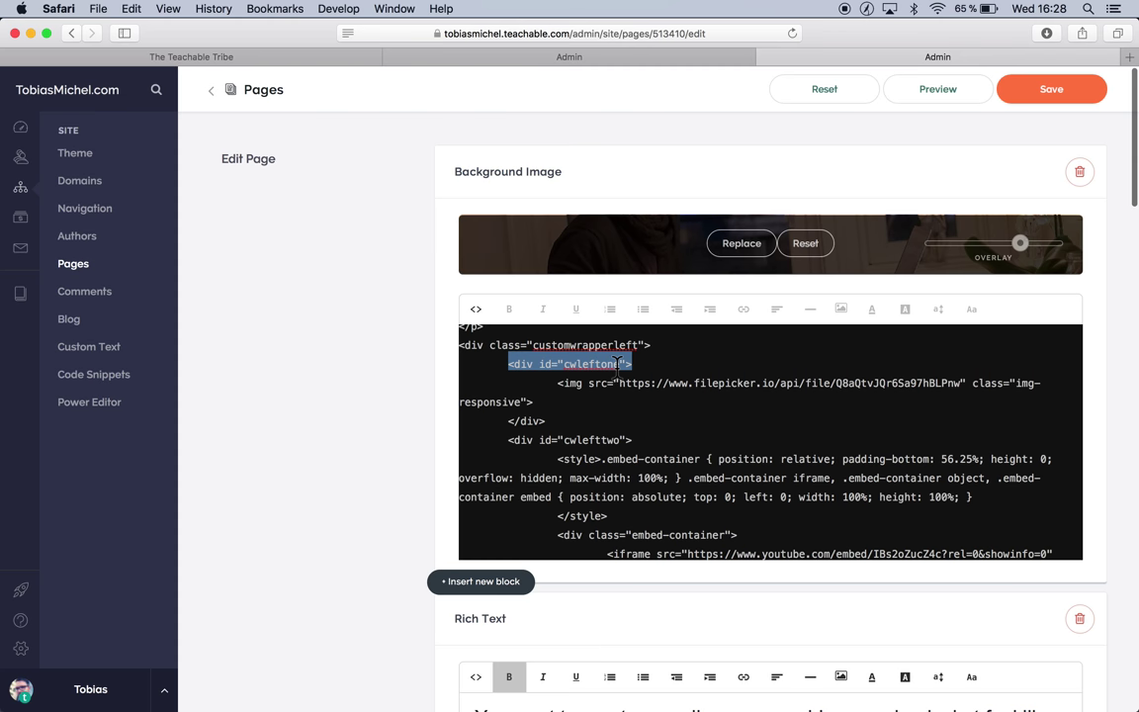
click(606, 363)
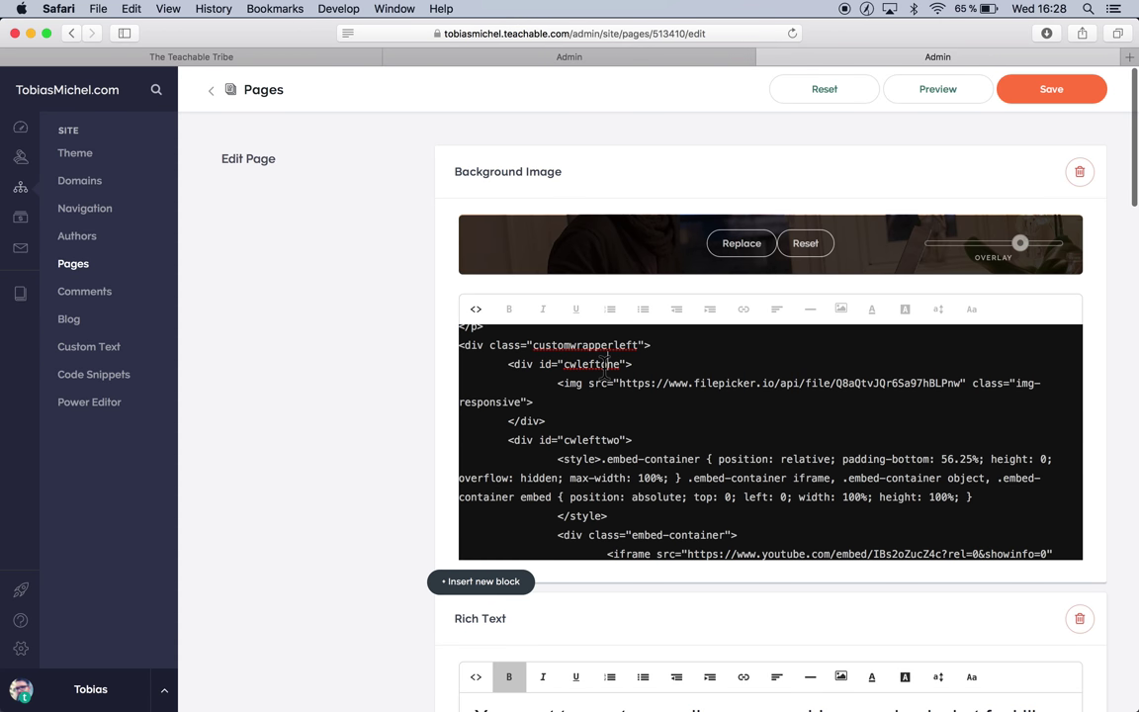
Highlight the img tag inside the cwleftone div, and look at the image upload dialog from the Background Image block's visual editor
drag(559, 386, 566, 396)
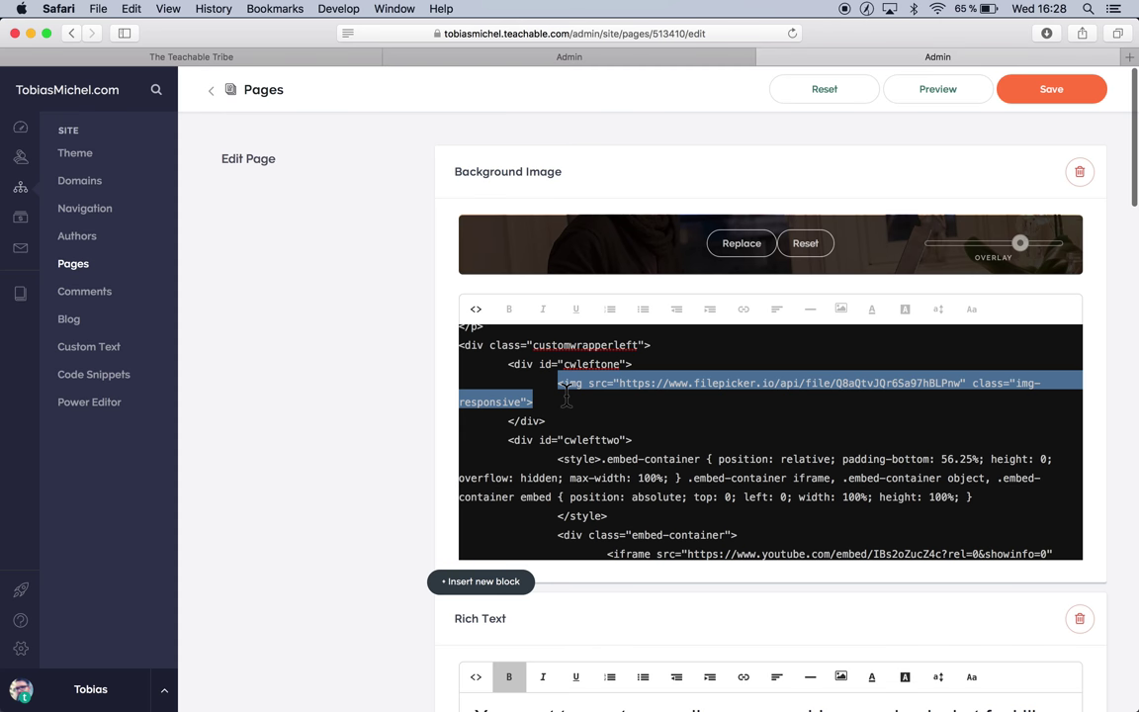
click(471, 312)
click(471, 313)
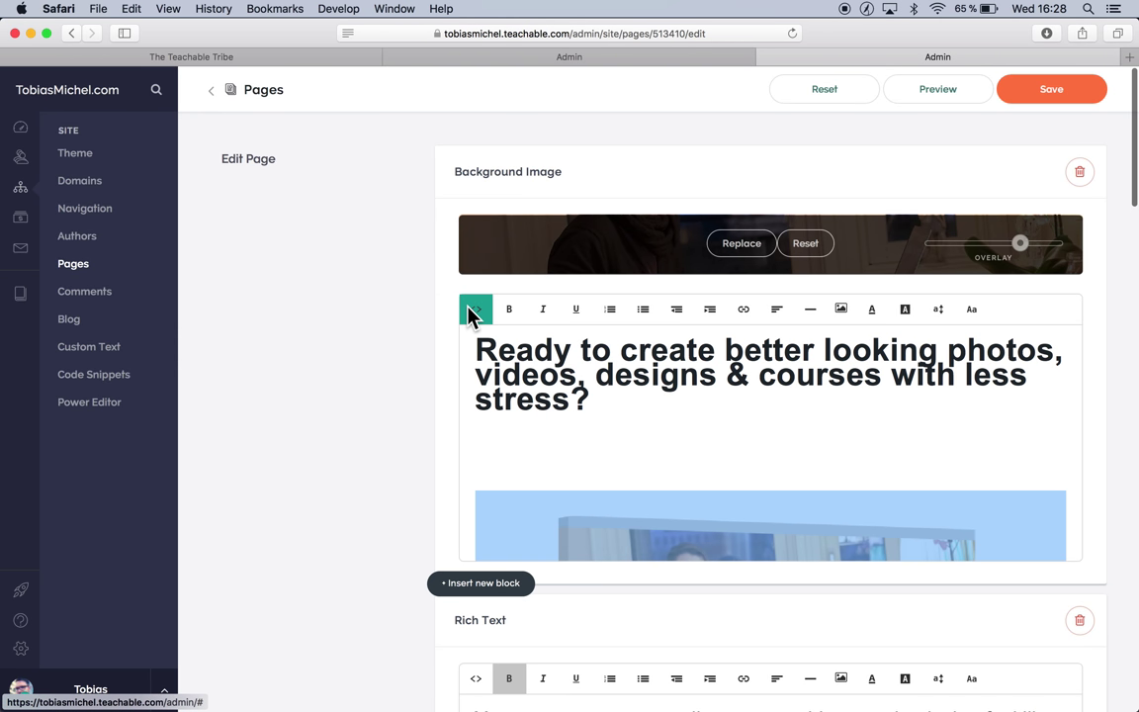
click(593, 396)
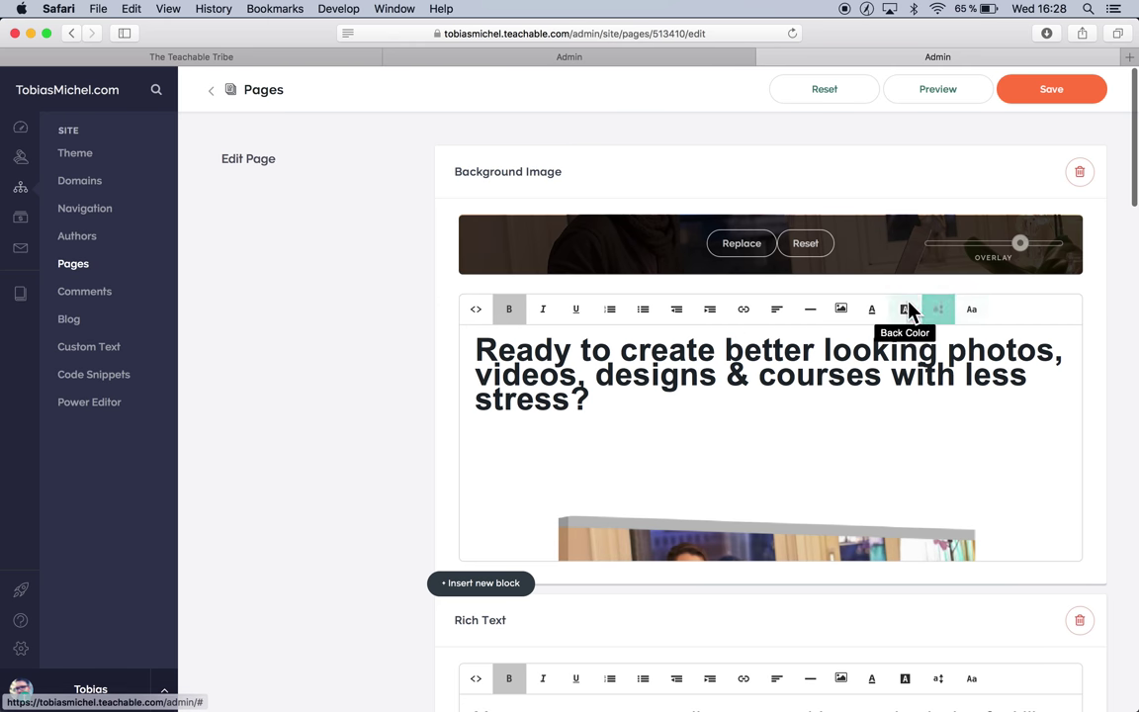
click(842, 310)
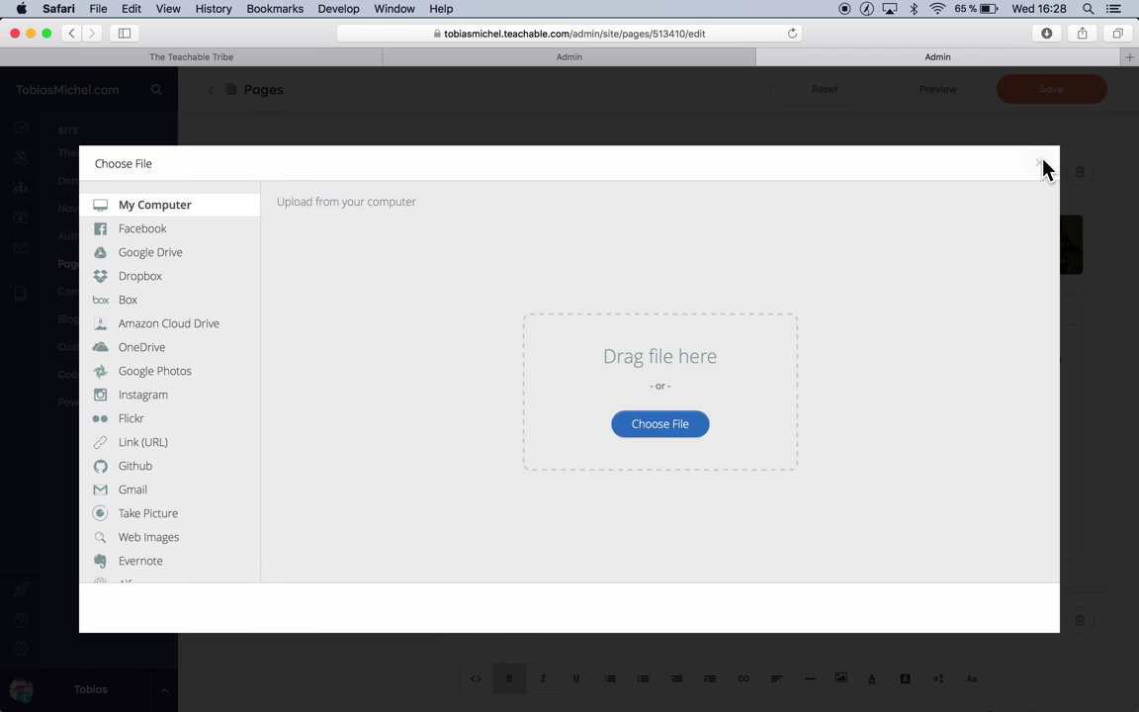
click(1039, 166)
Return the Background Image block to its HTML source and highlight the filepicker img tag again
click(478, 313)
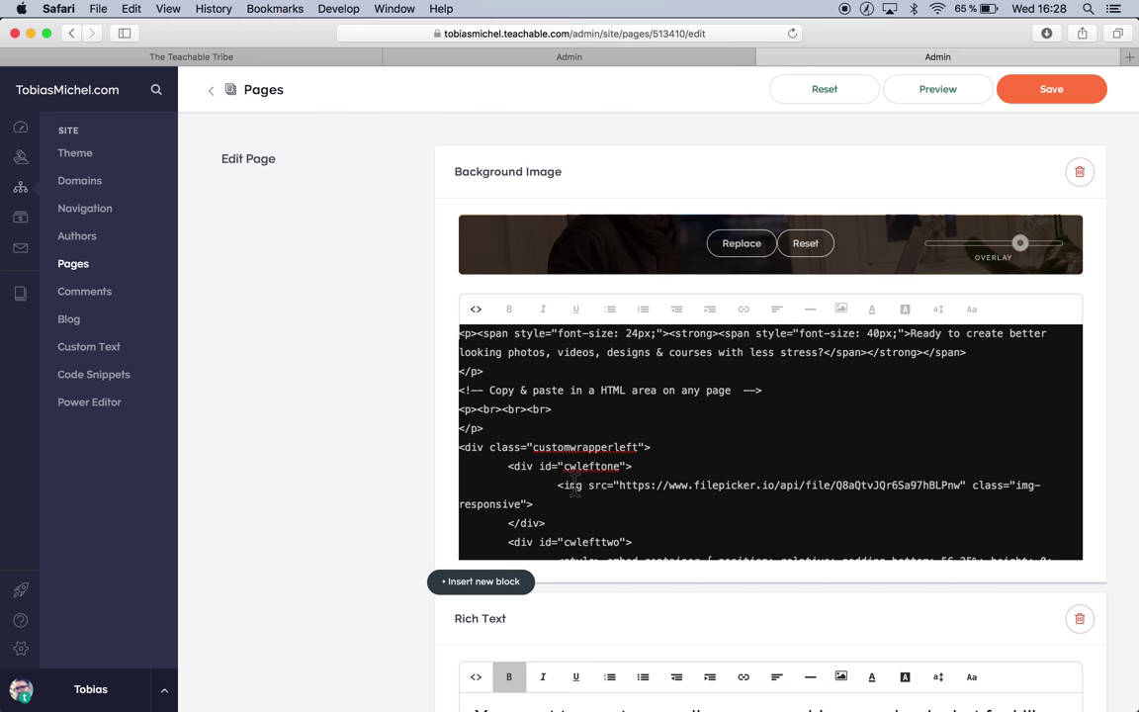
drag(559, 485, 529, 507)
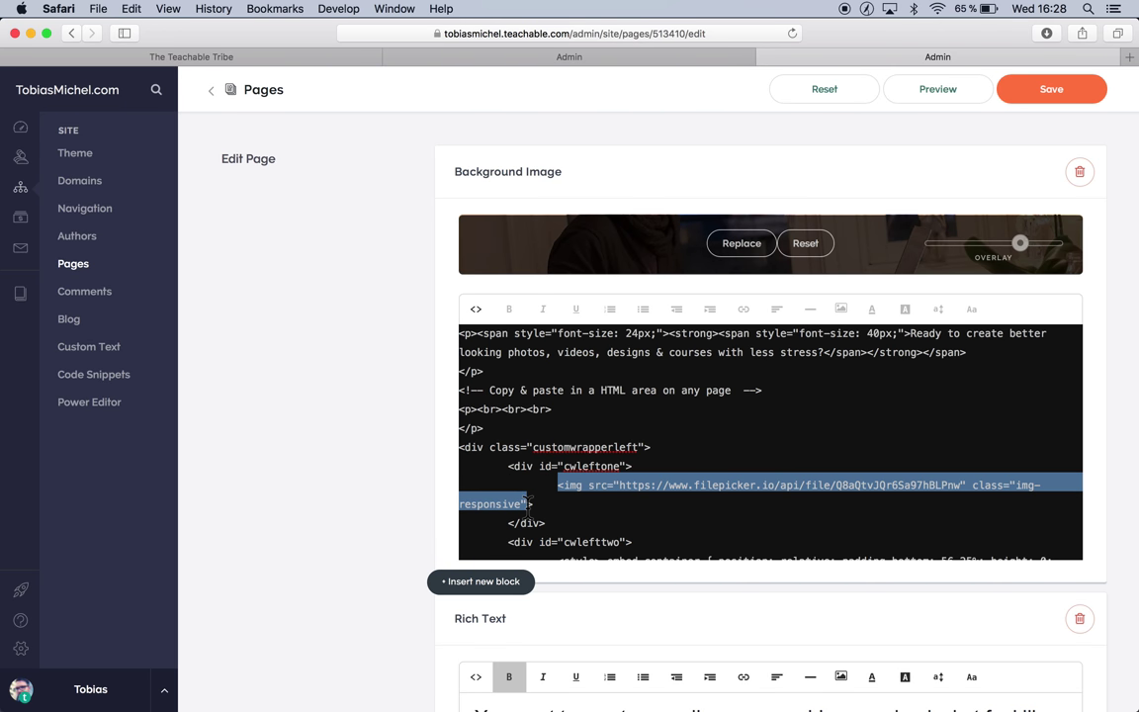
click(573, 472)
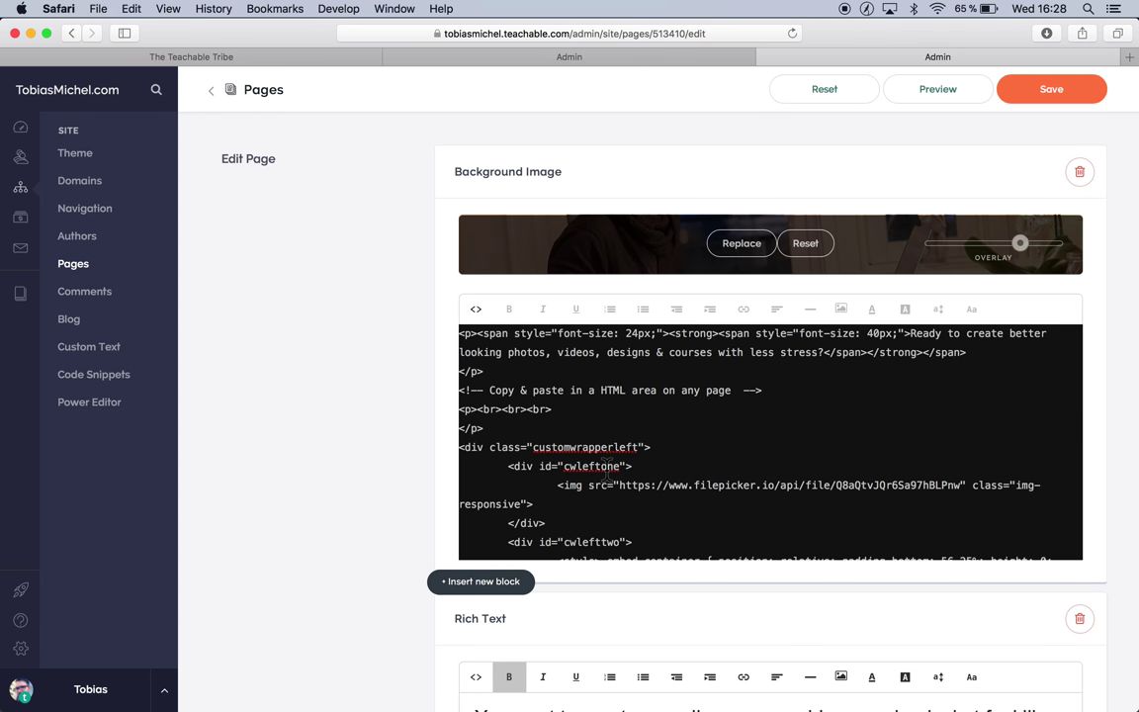
Highlight the img-responsive class ending of the img tag inside the cwleftone div
scroll(605, 474, down, 2)
key(super+Tab)
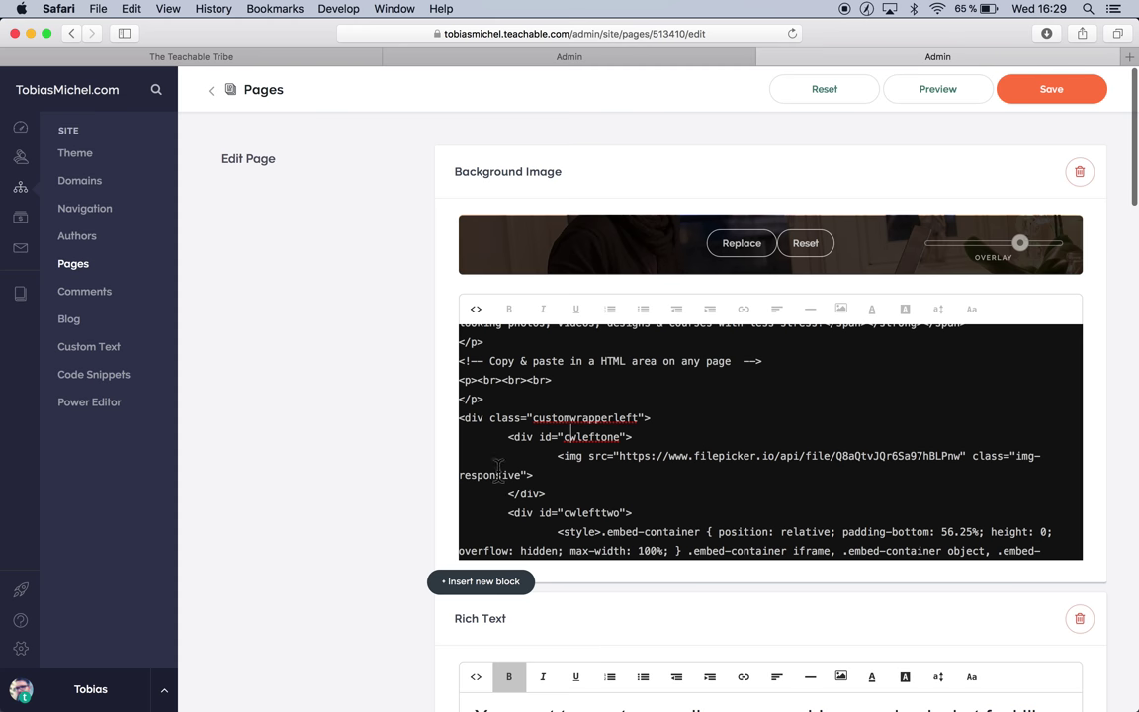
drag(1021, 455, 553, 477)
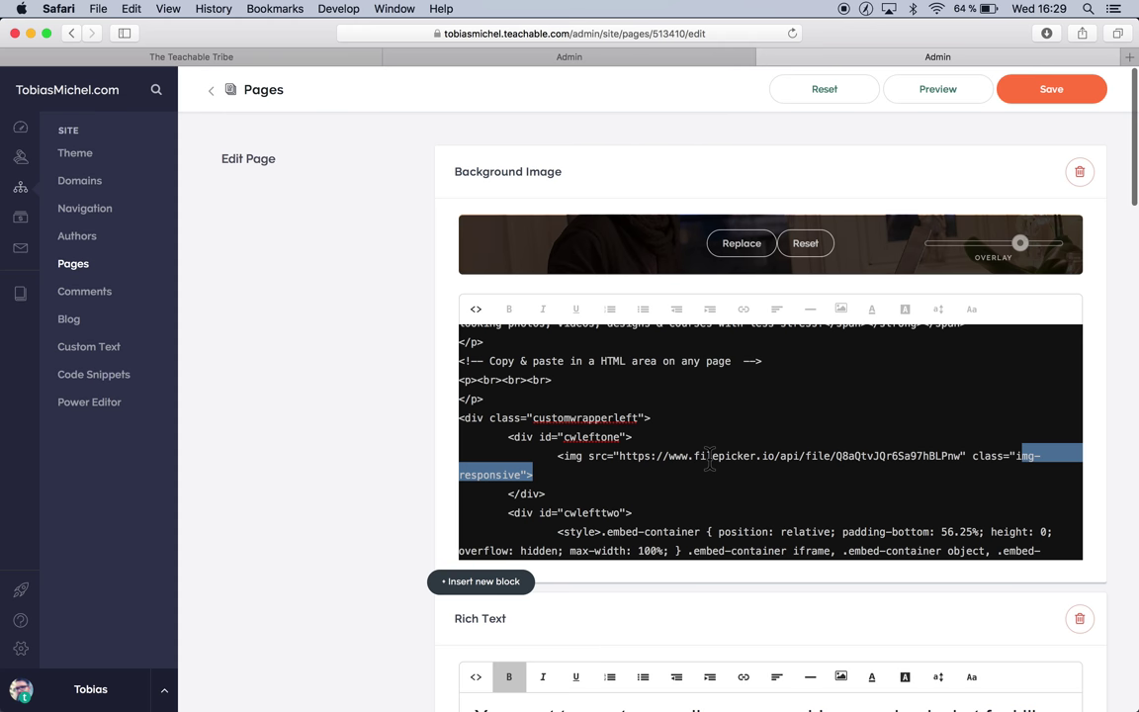
click(602, 477)
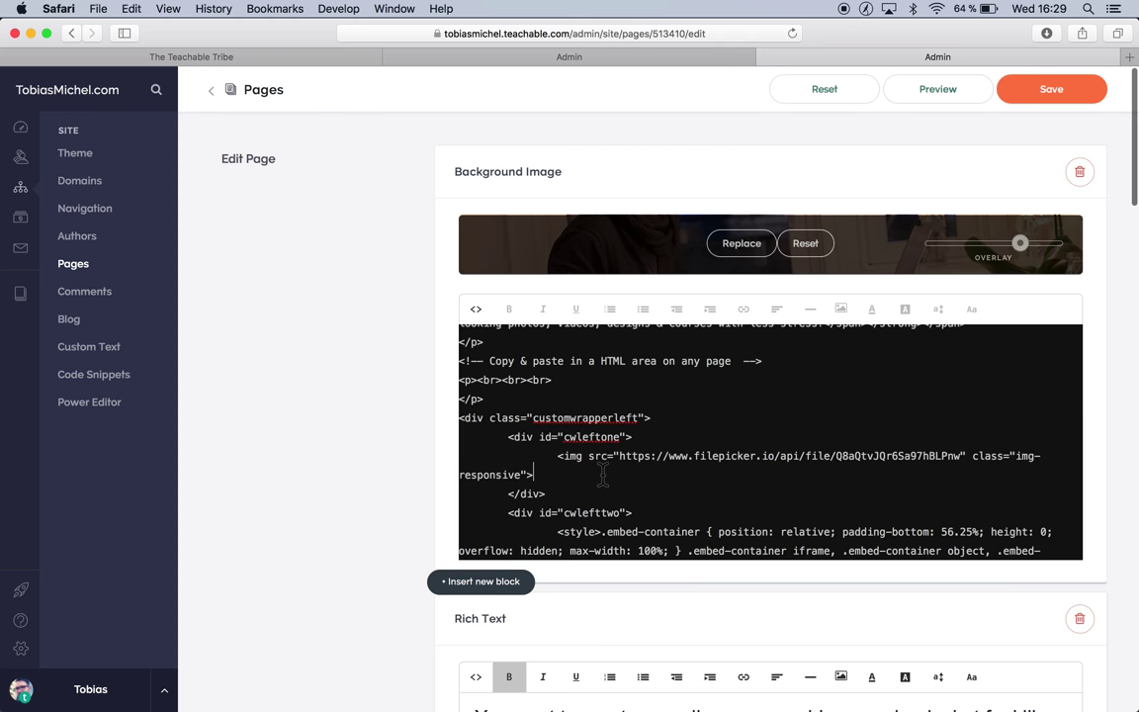
Highlight the opening div tag with the id cwlefttwo in the Background Image block's HTML source
scroll(602, 475, down, 3)
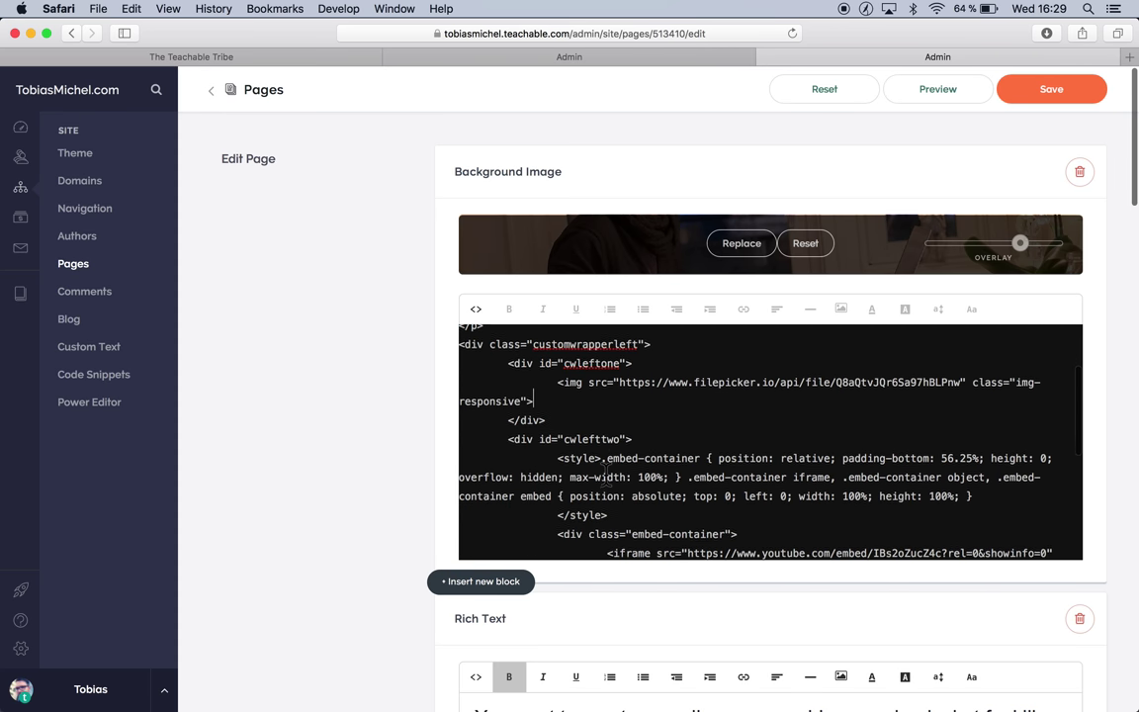
scroll(605, 467, down, 1)
drag(508, 417, 633, 415)
click(634, 415)
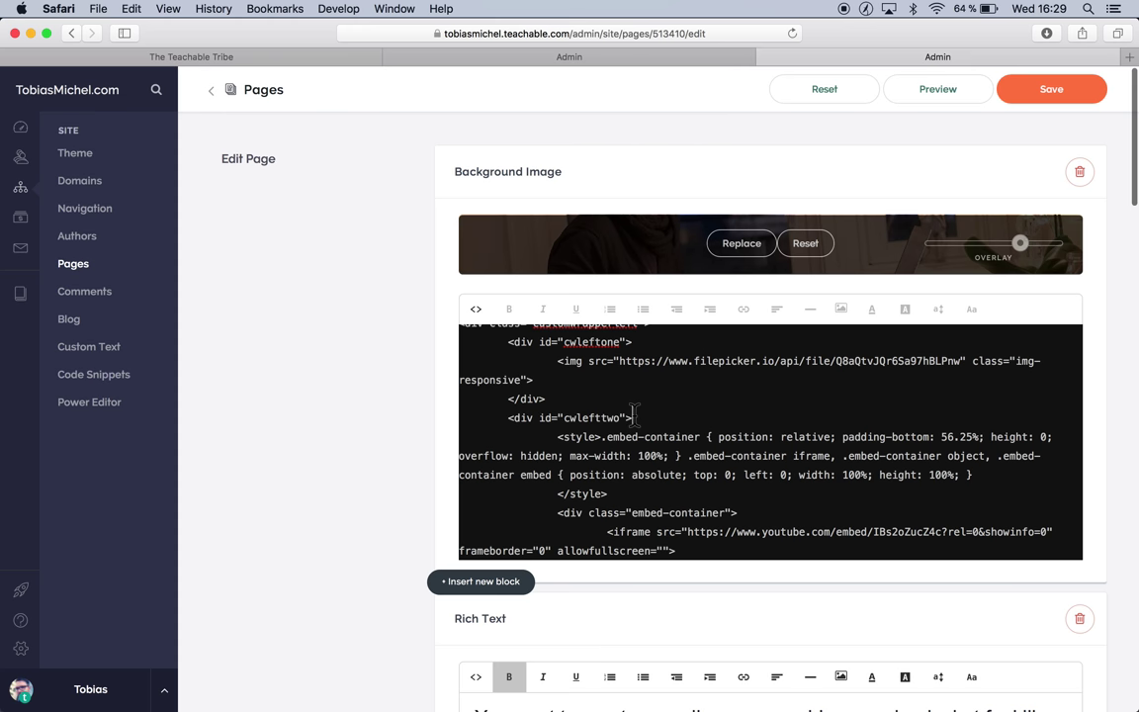
scroll(634, 415, down, 2)
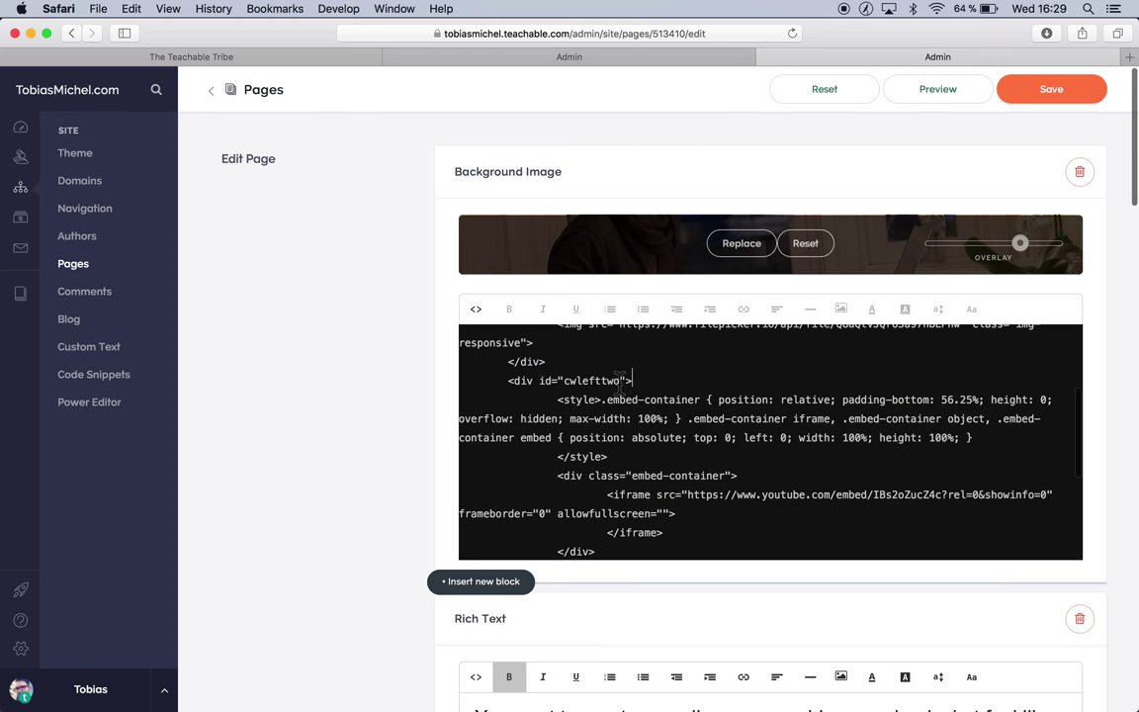
scroll(594, 373, down, 2)
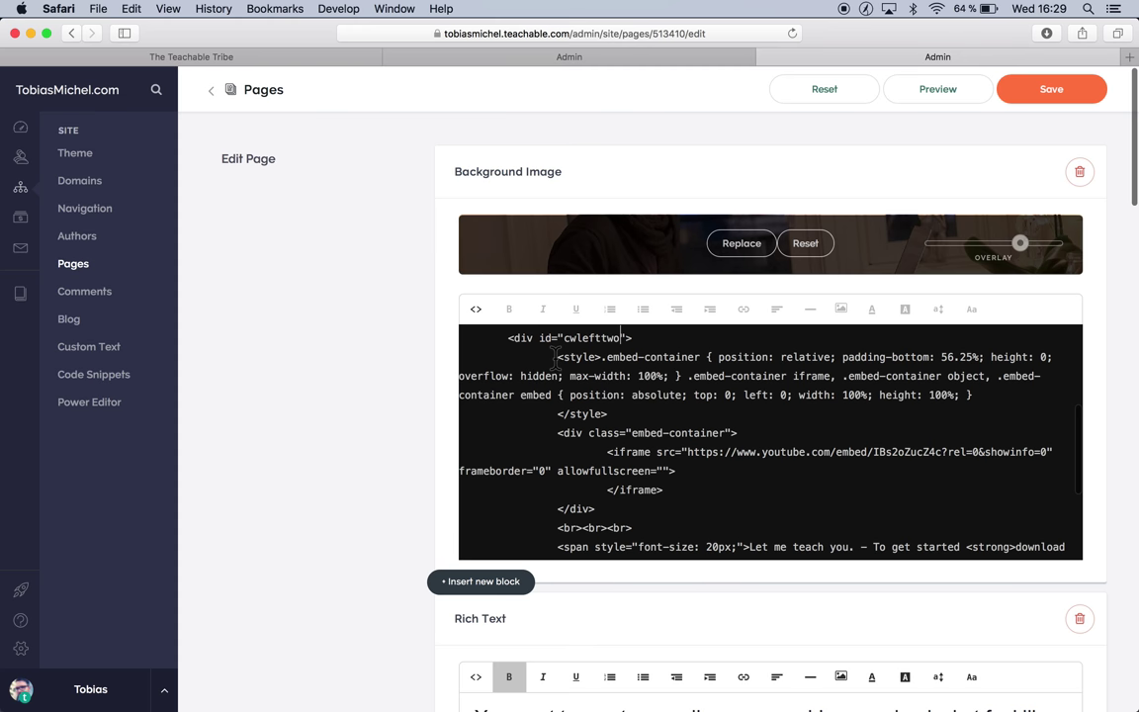
Highlight the responsive YouTube embed code in the cwlefttwo div, from the style tag through the embed-container's closing div
drag(557, 356, 682, 425)
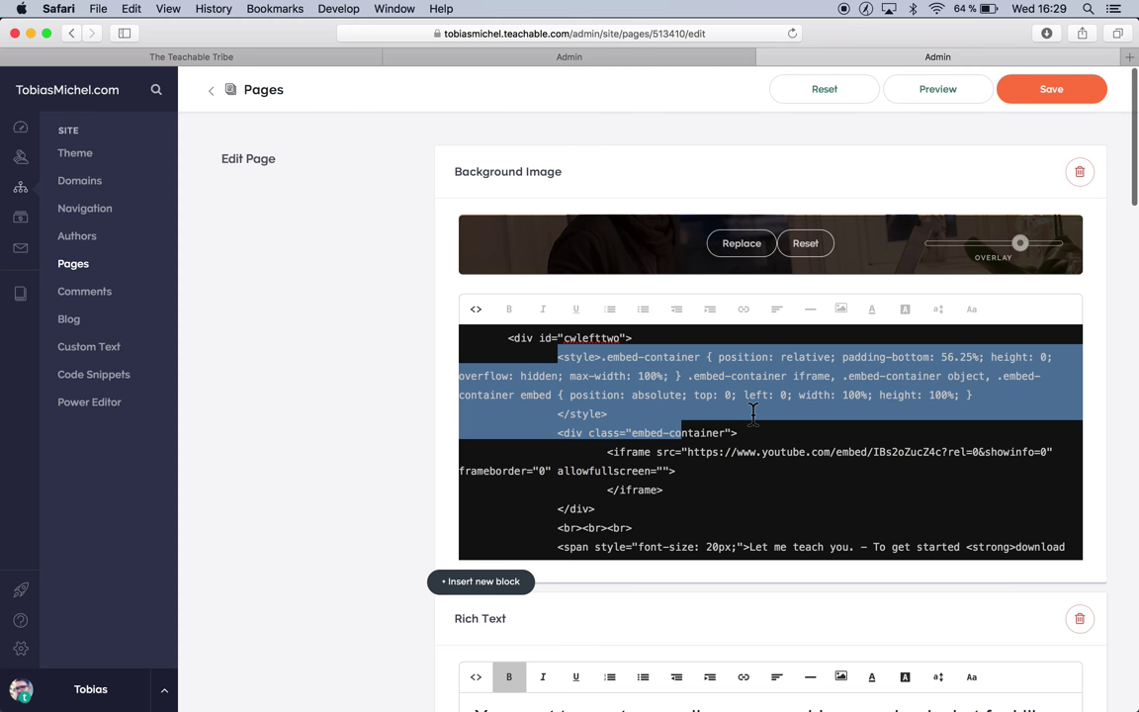
scroll(750, 405, down, 1)
click(662, 366)
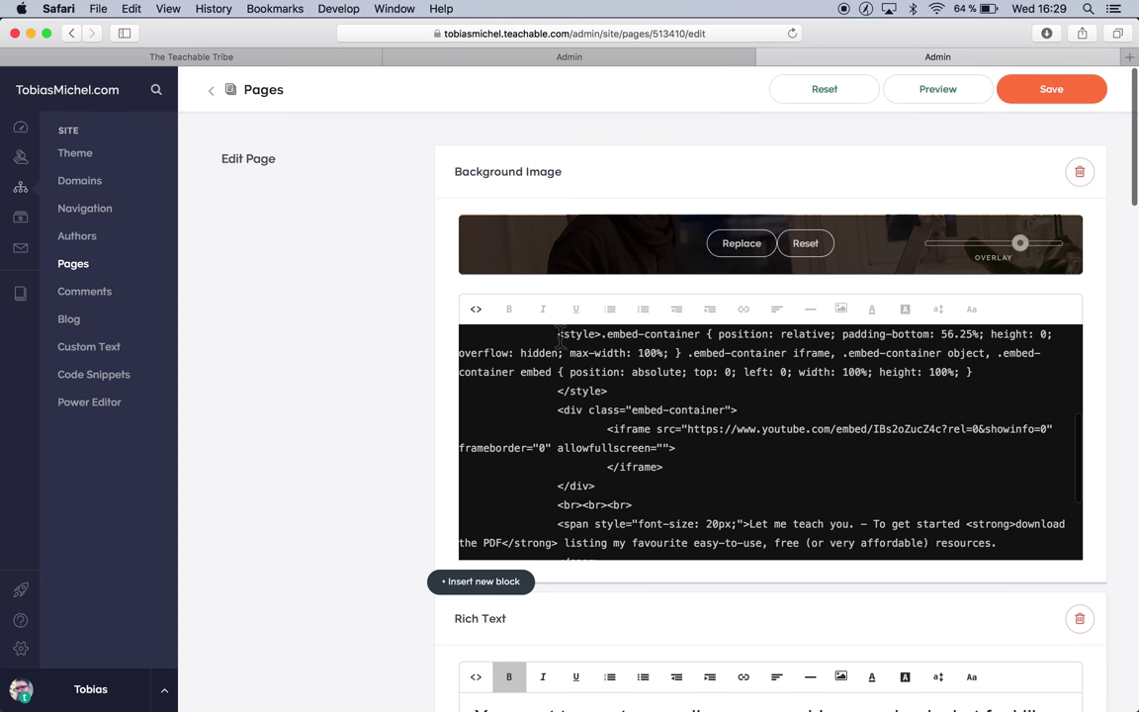
drag(559, 337, 675, 478)
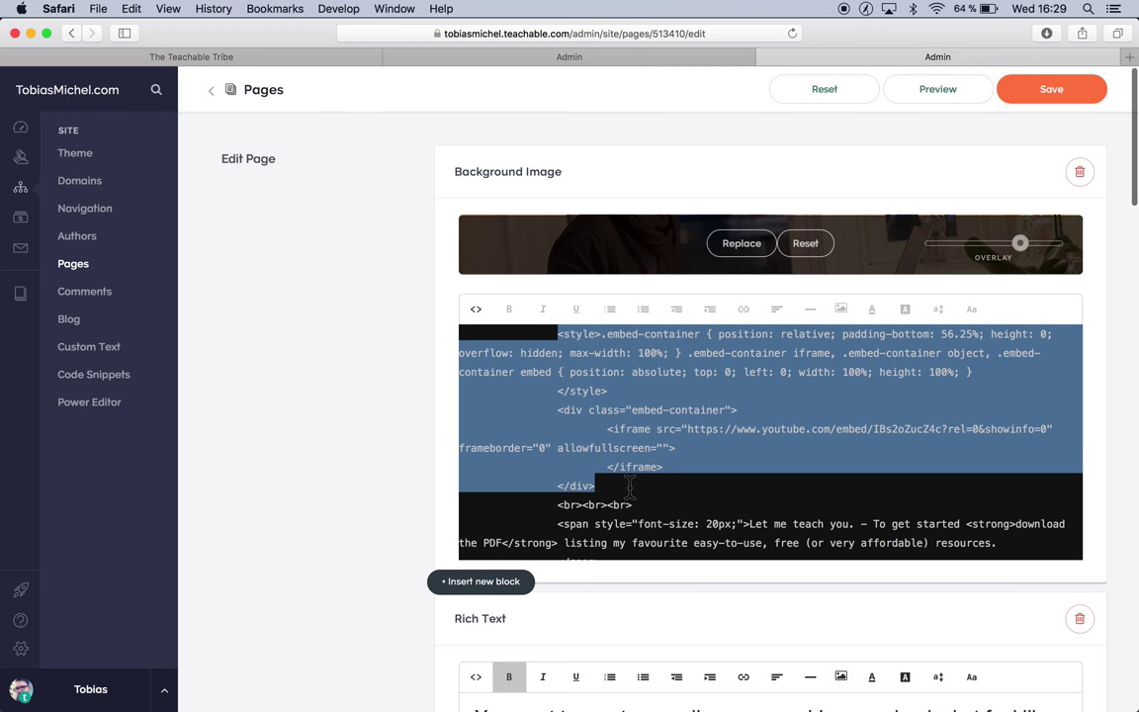
Search Google for "responsive youtube embed" in a new browser tab
key(super+t)
text(respon)
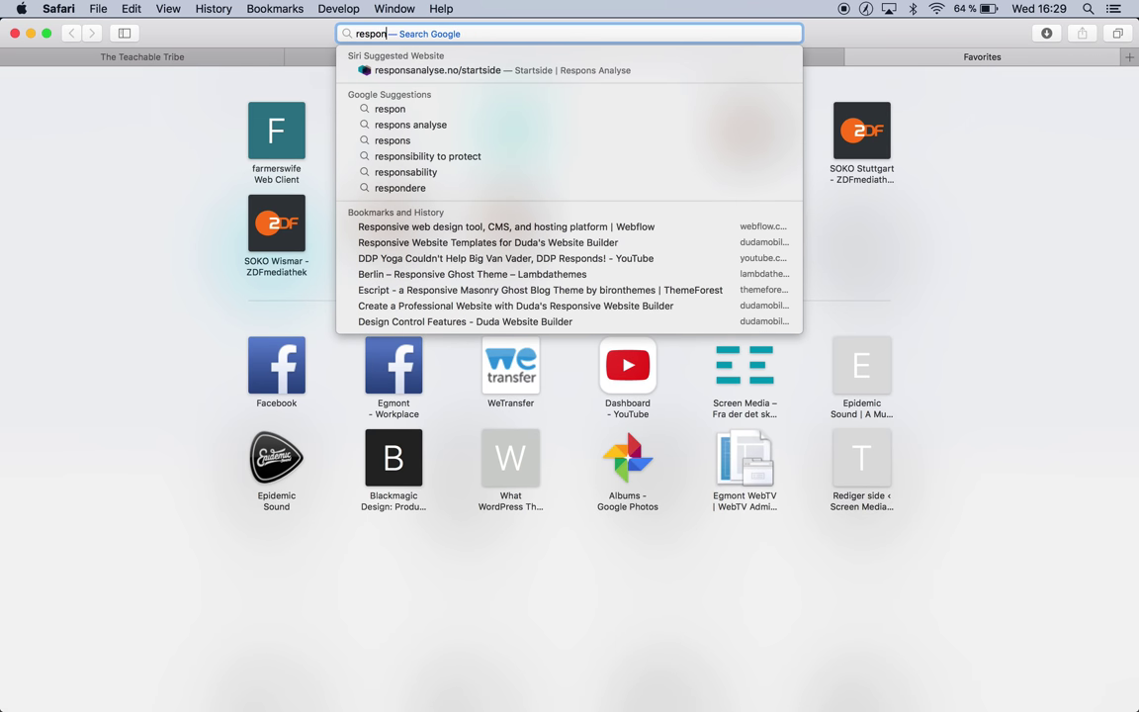
text(sive youtube embed)
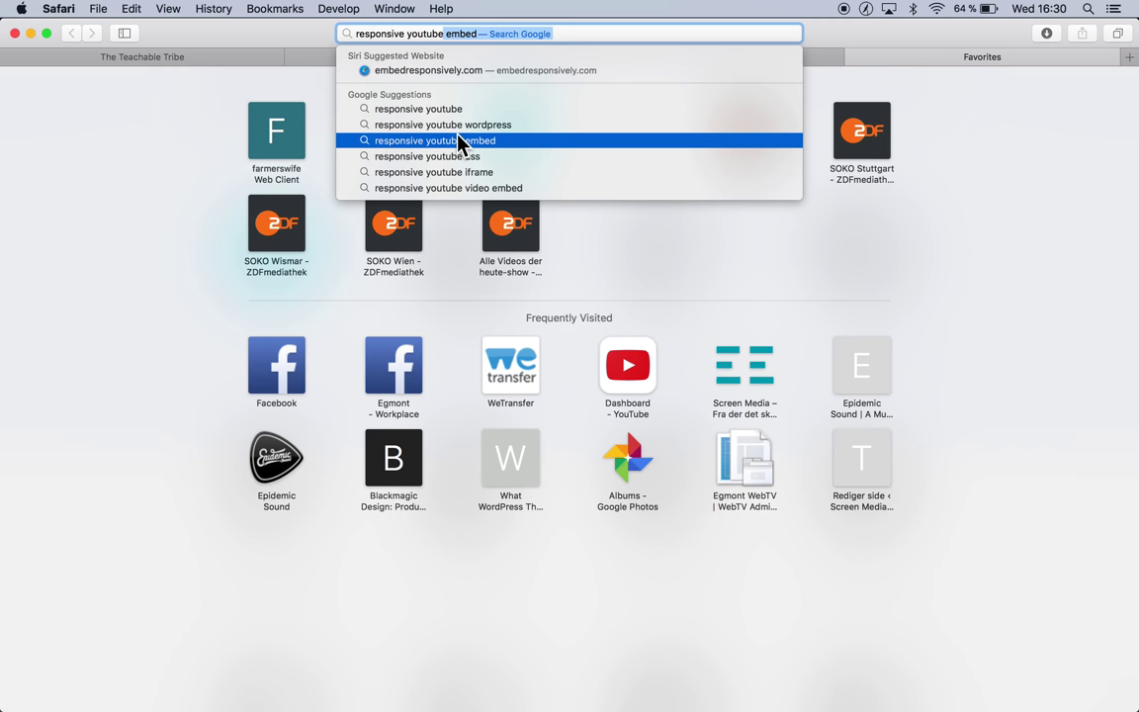
click(460, 141)
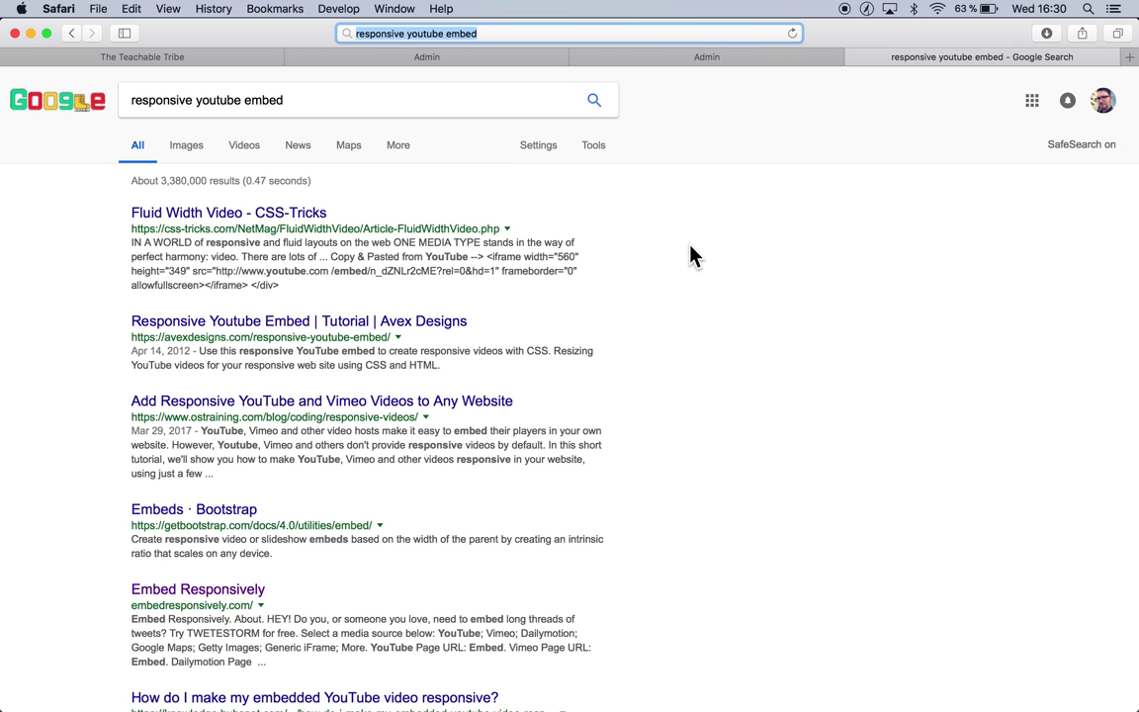
Open the Embed Responsively site, generate the responsive embed code for the sample YouTube URL, and select the code
scroll(447, 376, down, 5)
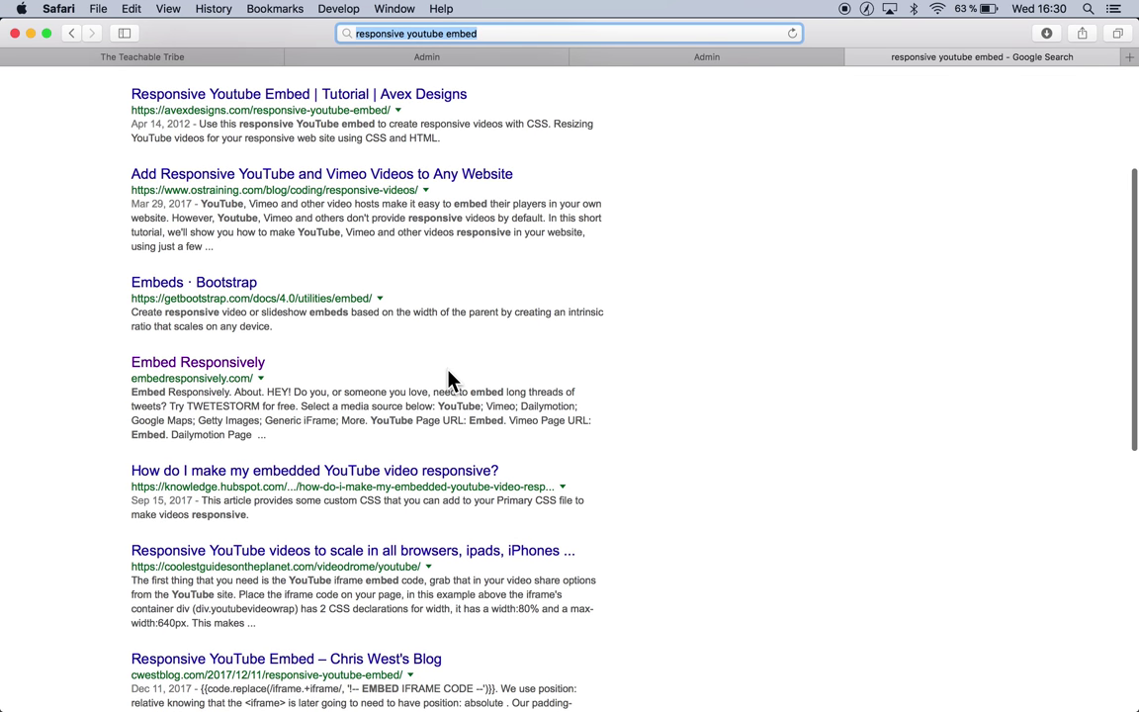
click(234, 365)
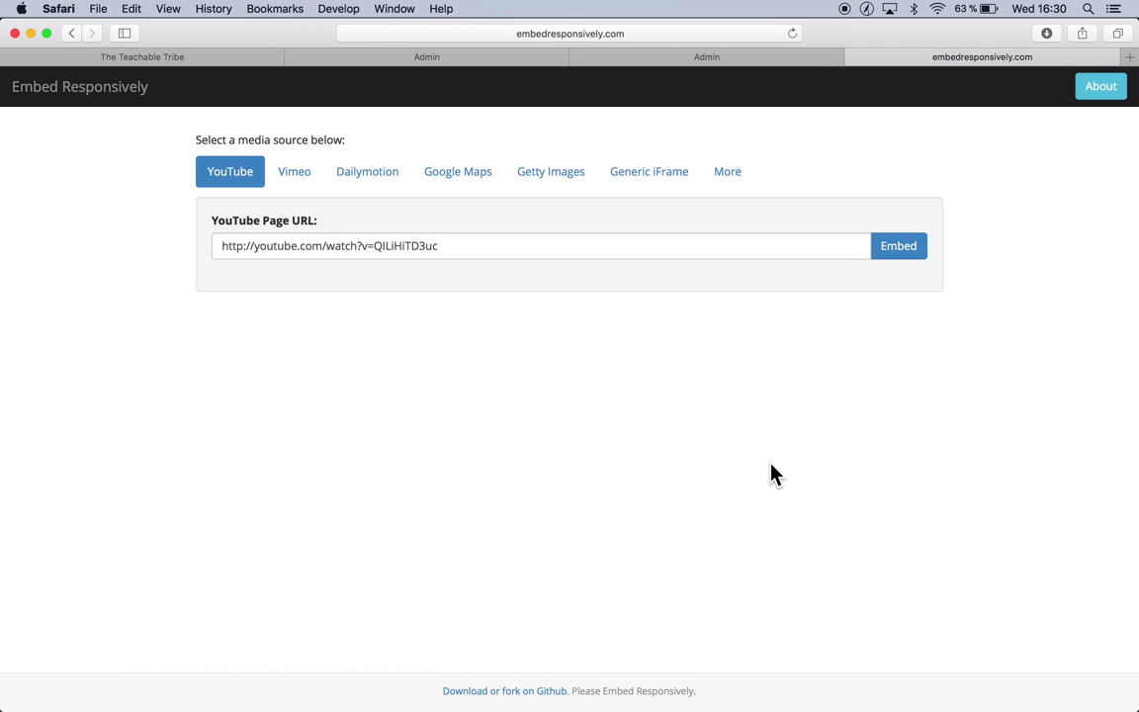
drag(223, 243, 624, 254)
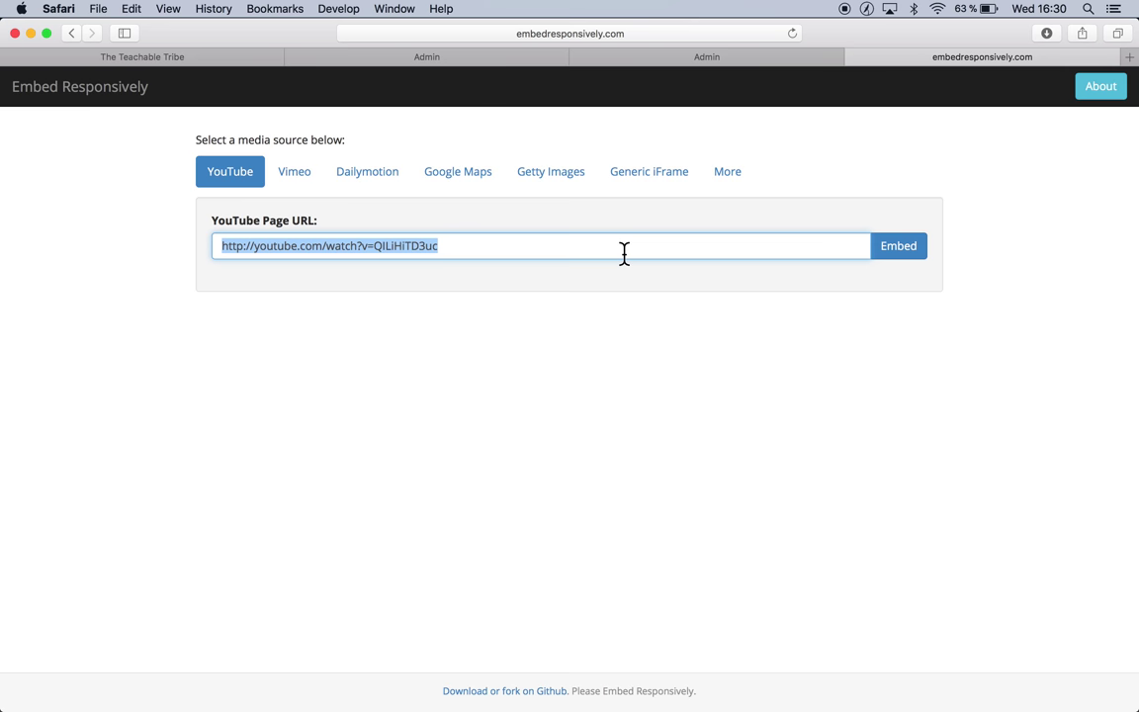
click(890, 252)
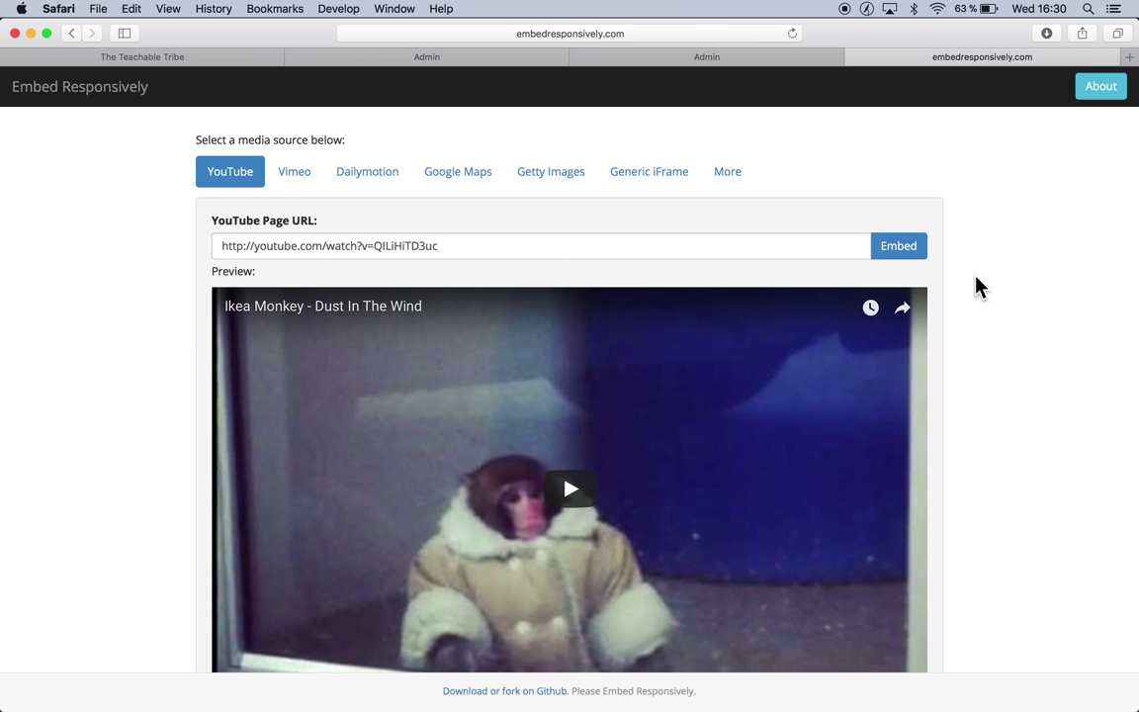
scroll(978, 344, down, 5)
click(587, 542)
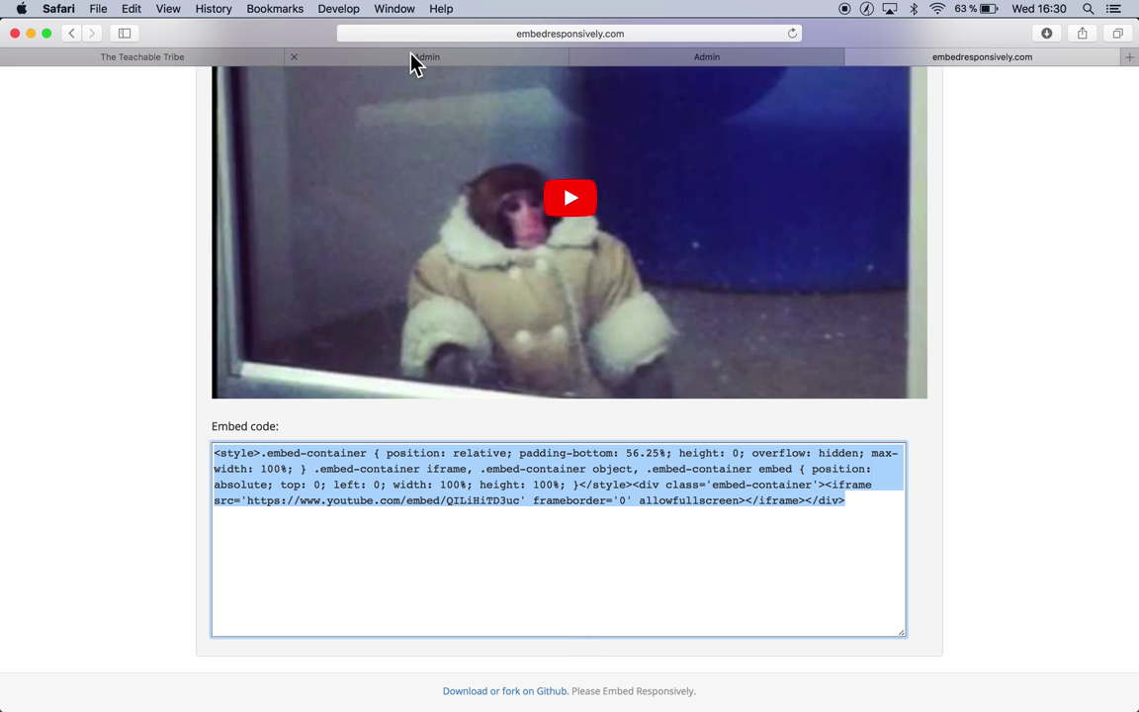
Look at the video on the live page in Chrome, return to Safari, and close the Embed Responsively page
key(super+Tab)
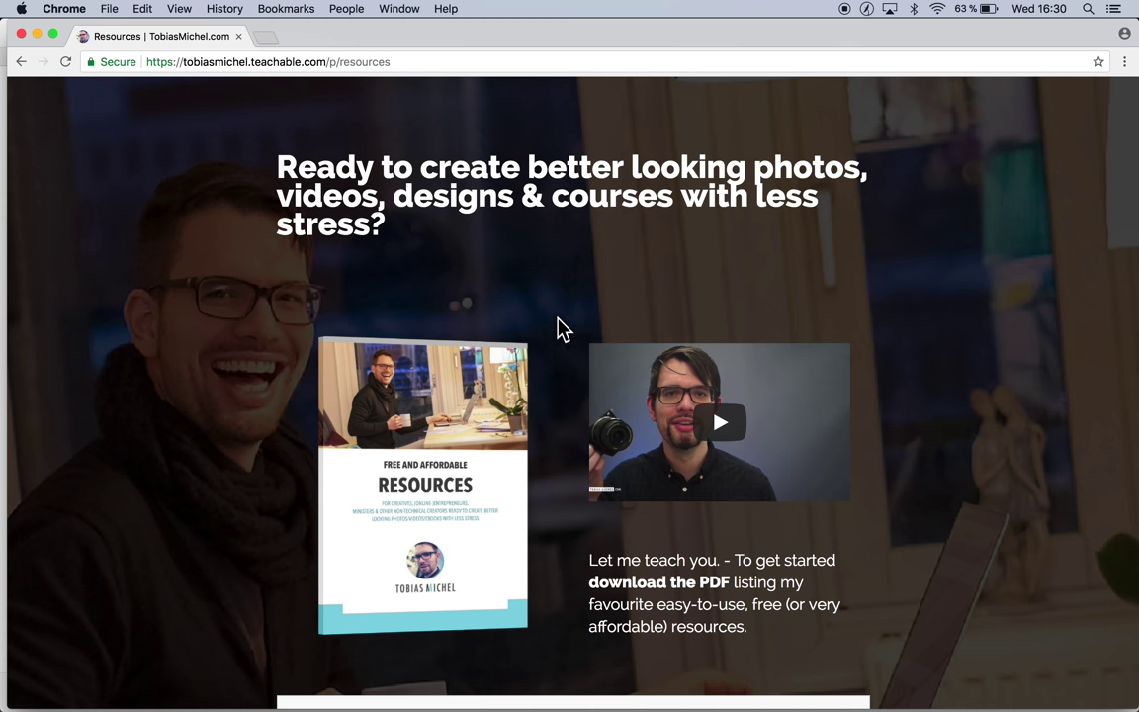
key(super+Tab)
click(588, 549)
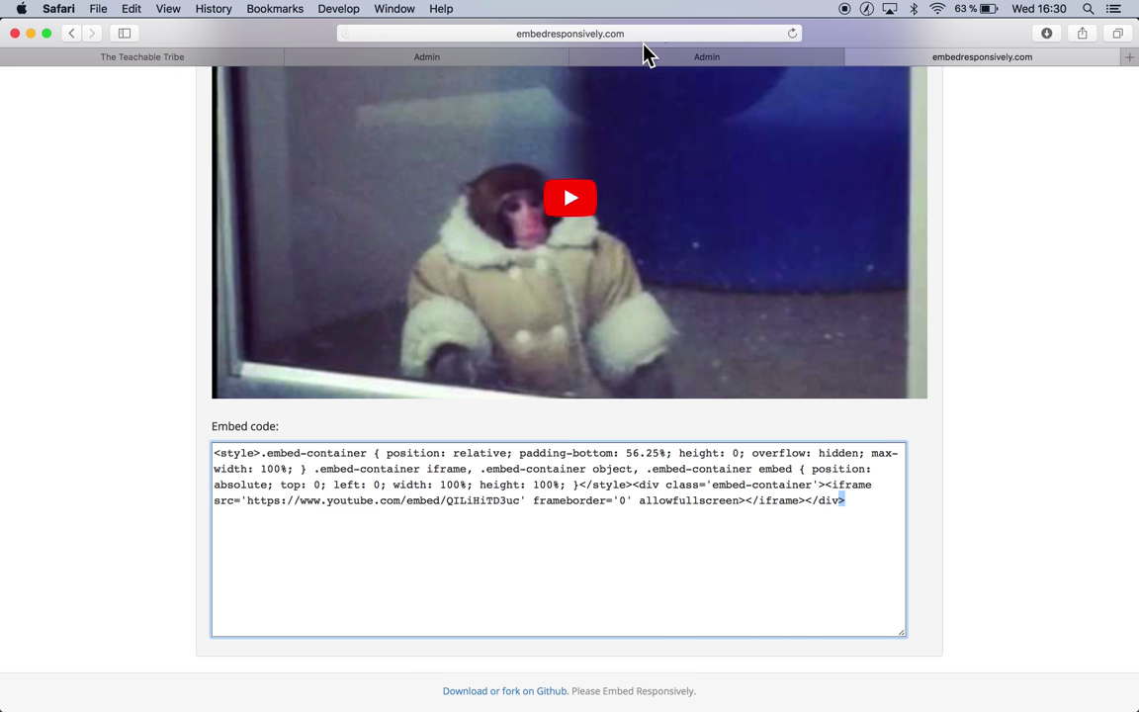
key(super+w)
click(591, 465)
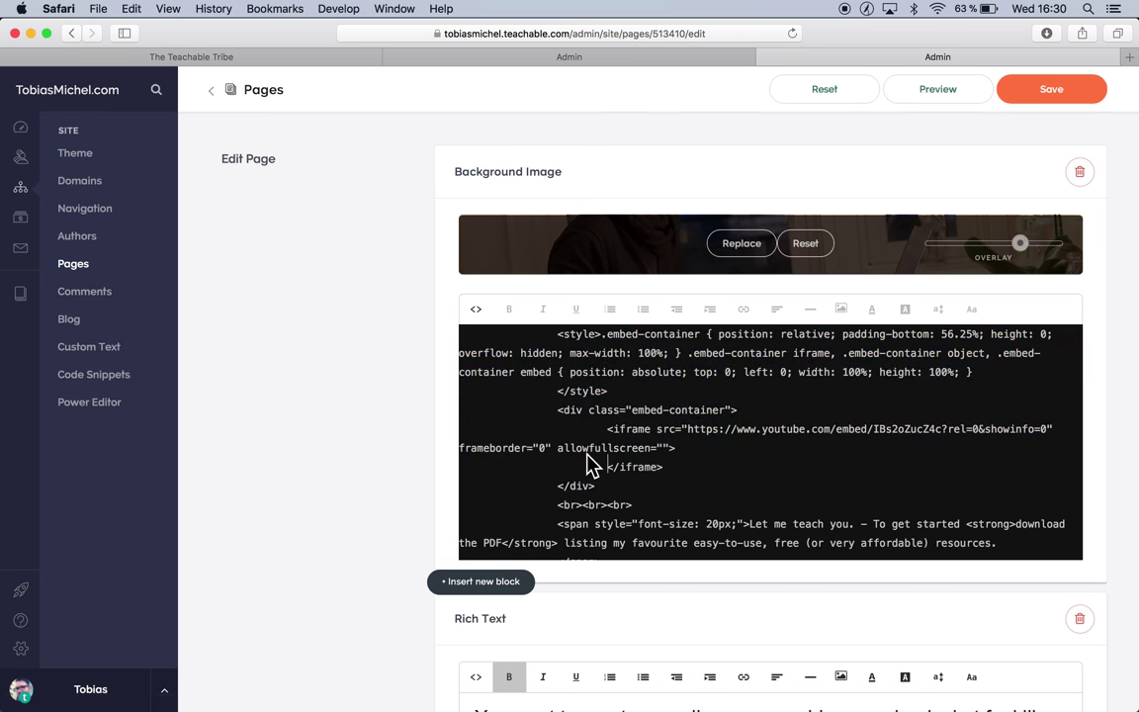
Highlight the last br tag below the video embed code and check the spacing under the video on Chrome's live page
scroll(590, 463, down, 3)
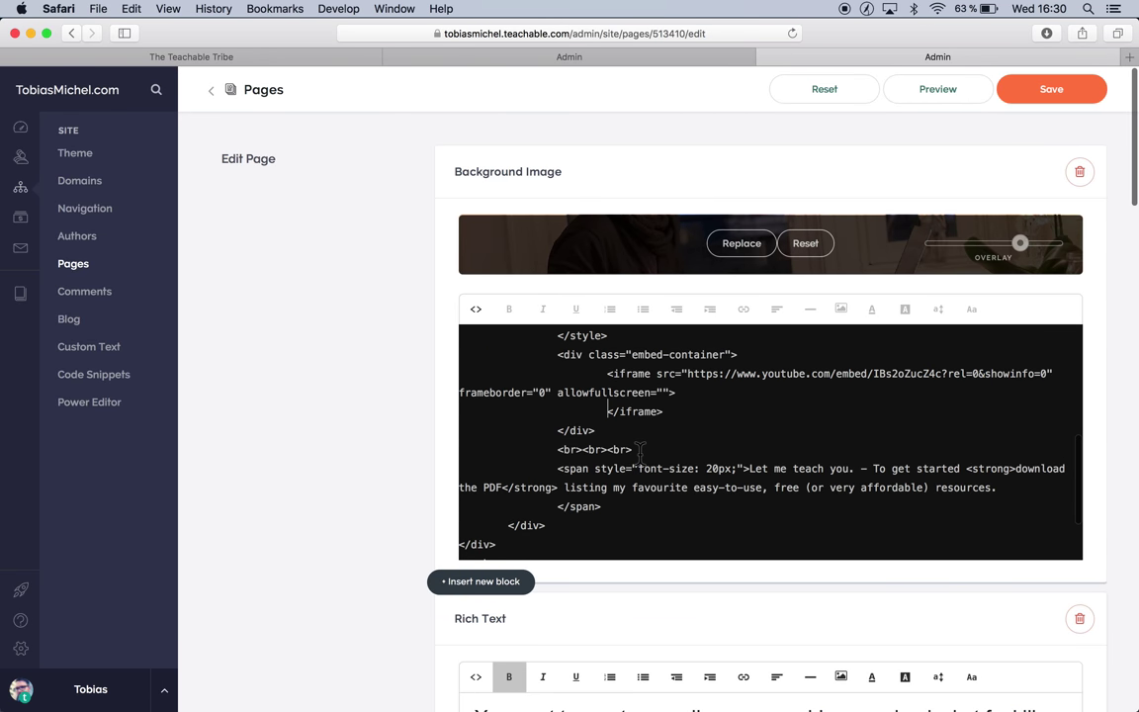
drag(634, 450, 609, 448)
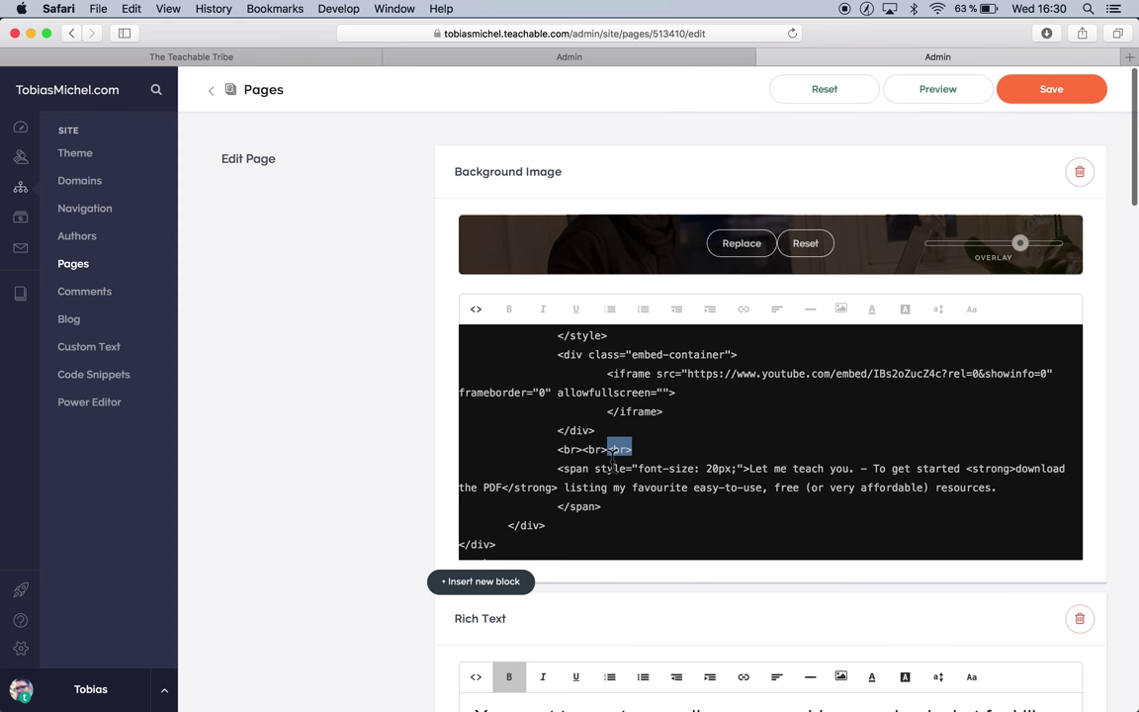
key(super+Tab)
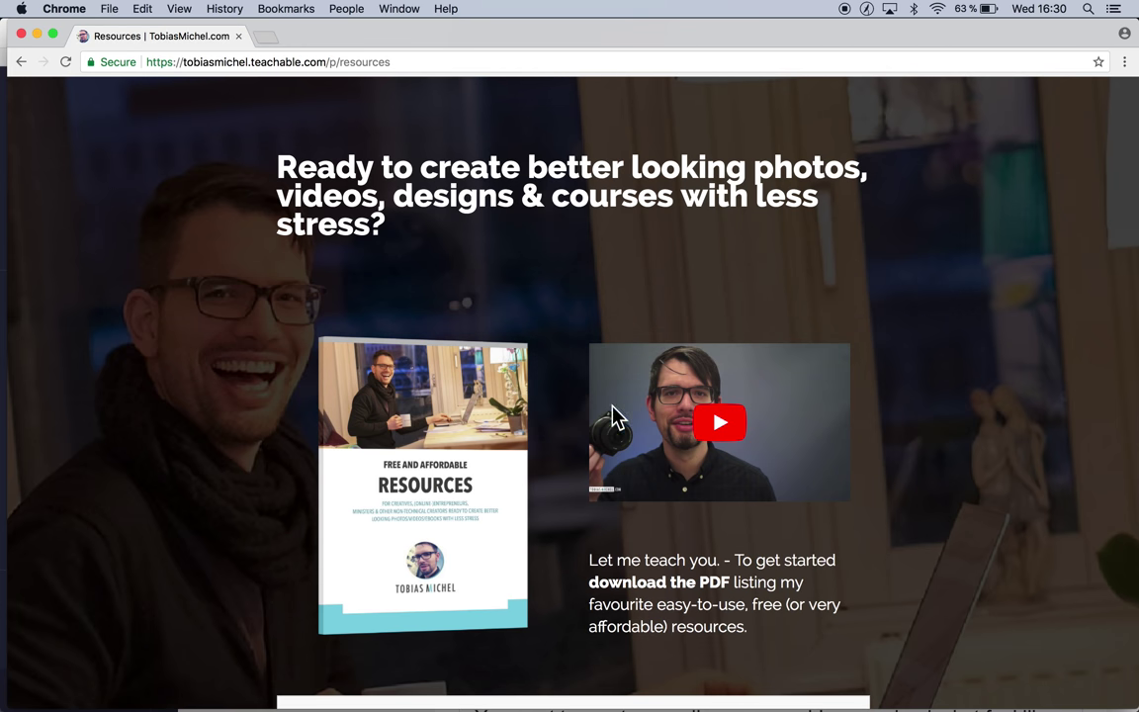
key(super+Tab)
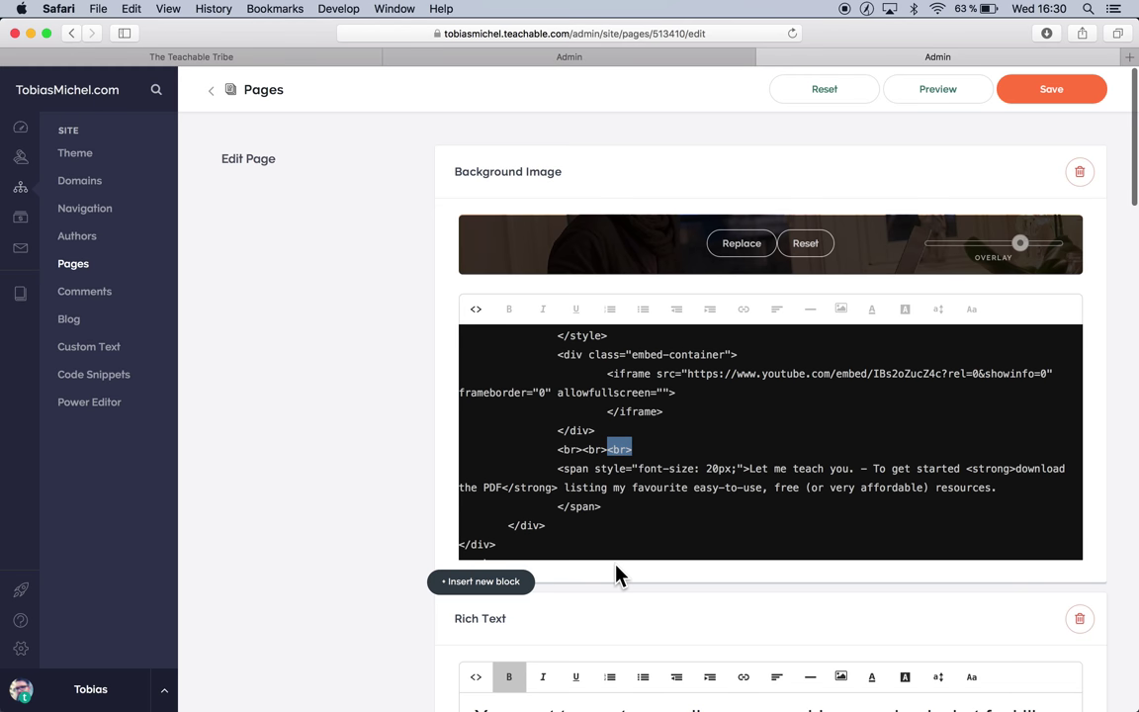
Highlight the third br tag, and separately the first two, in the line between the video embed and the text span
click(582, 448)
text(<br>)
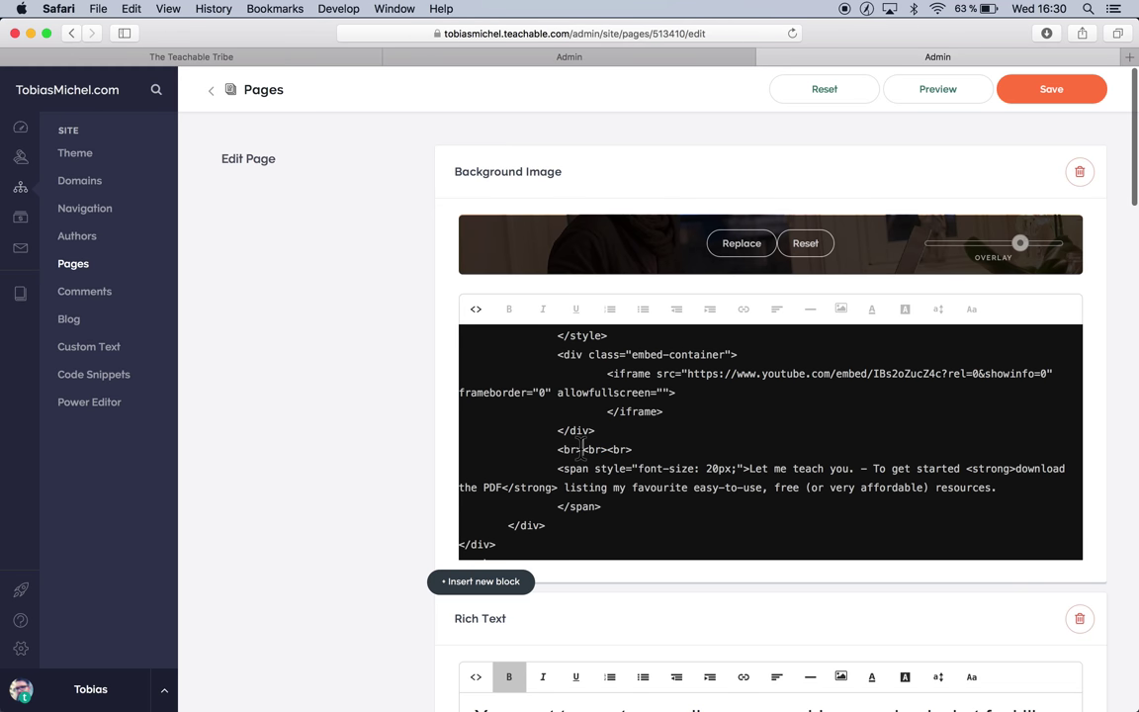
drag(607, 449, 632, 449)
click(638, 450)
drag(558, 449, 602, 451)
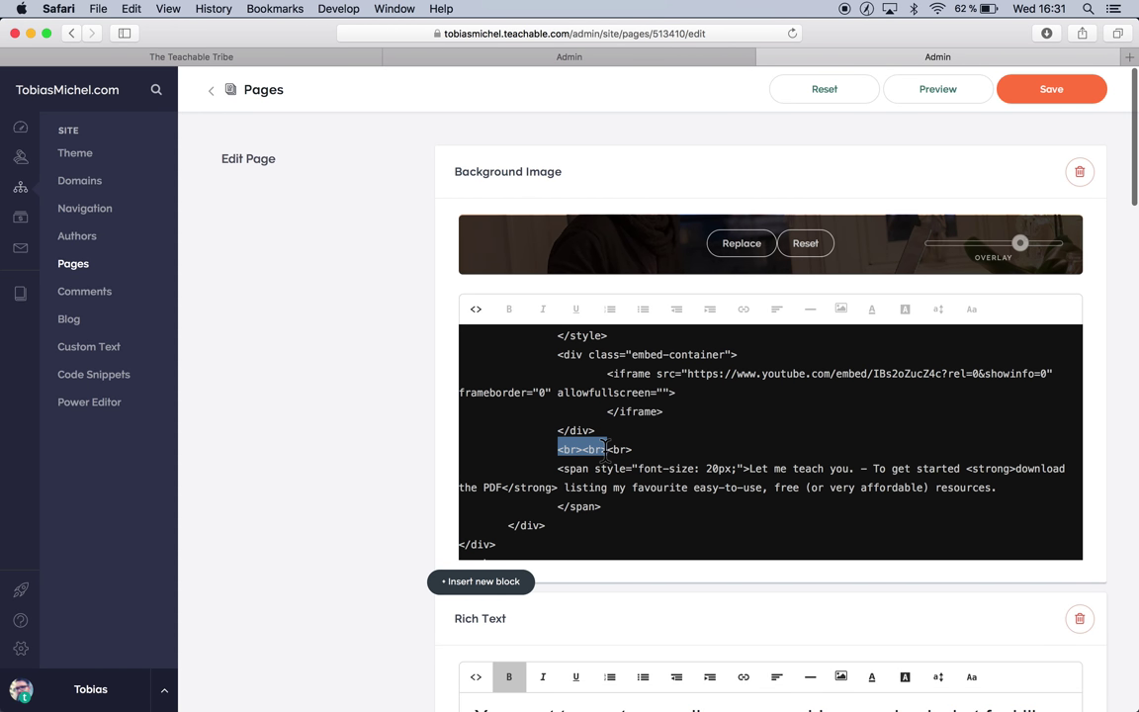
click(652, 449)
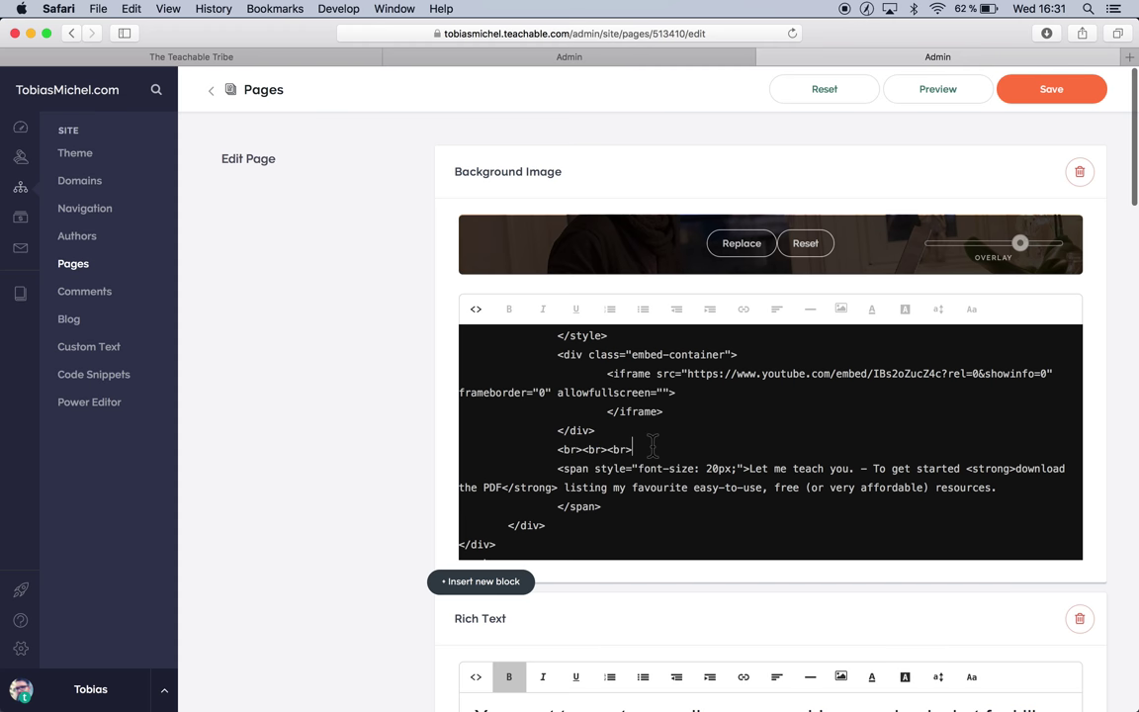
Switch the Background Image block to the visual editor, select the paragraph below the video, and view the font size options without choosing one
scroll(652, 445, down, 3)
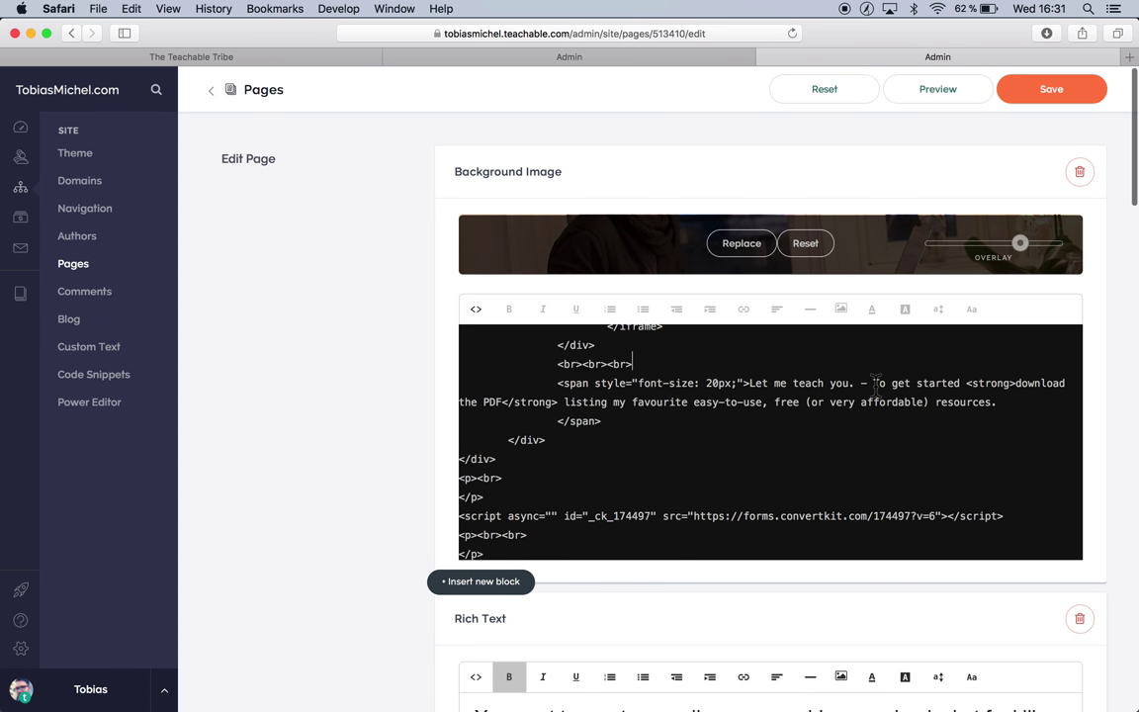
click(475, 308)
scroll(797, 474, down, 5)
scroll(797, 474, down, 10)
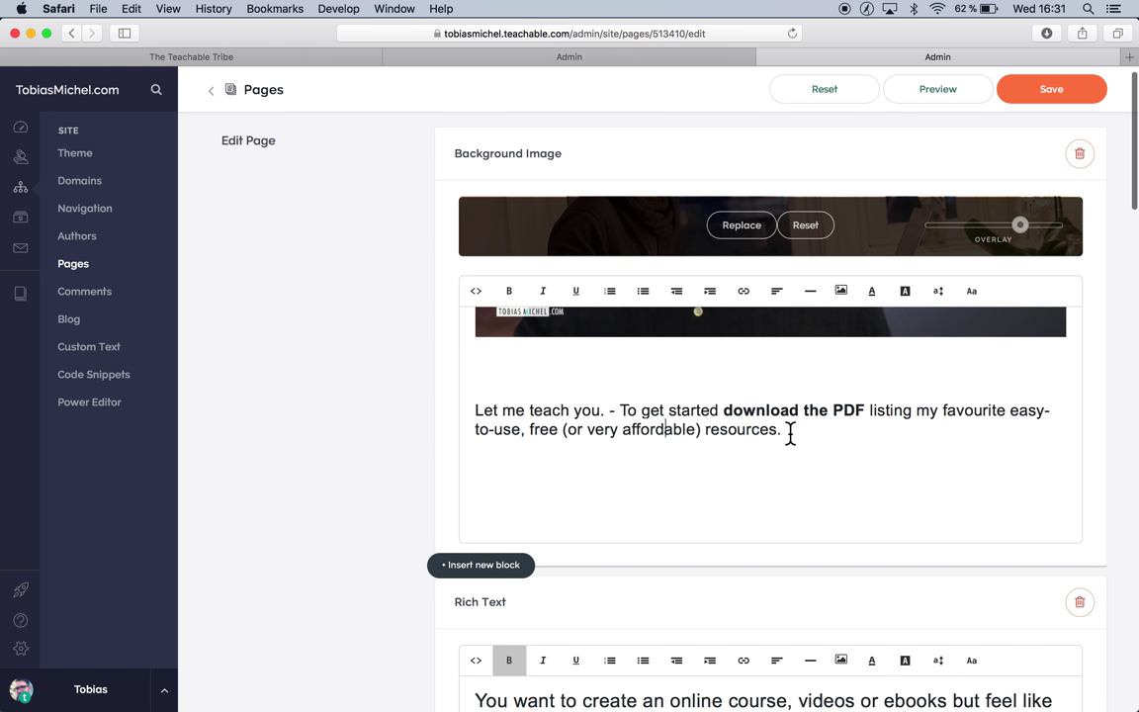
drag(787, 431, 486, 400)
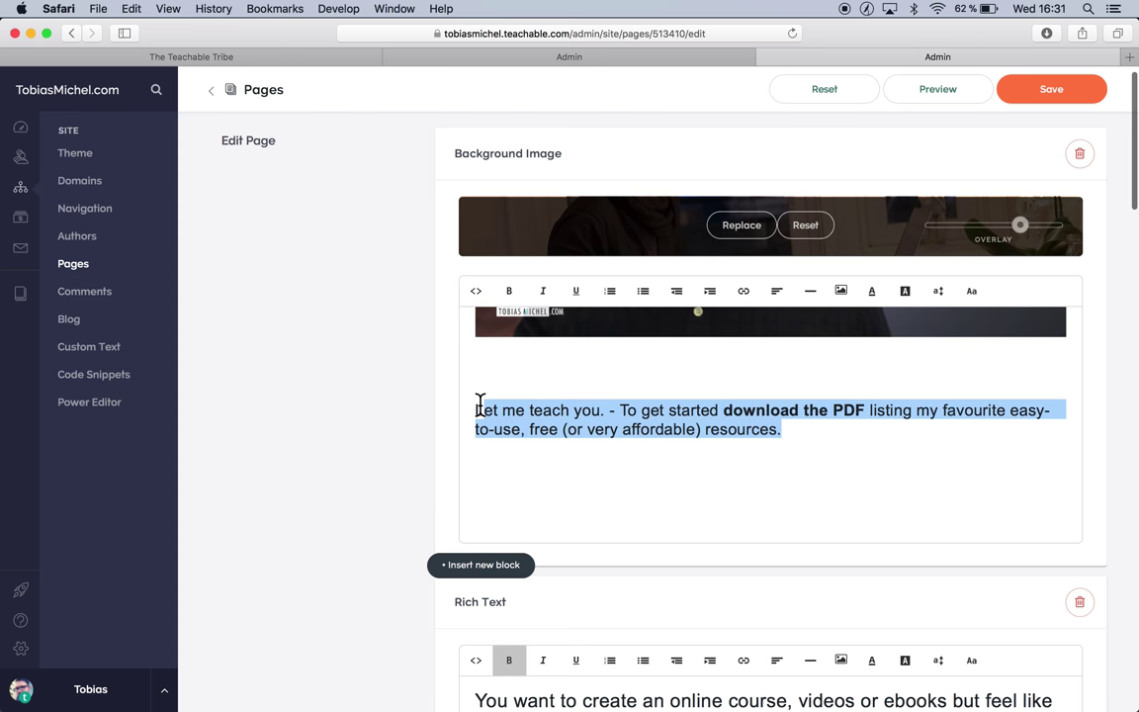
click(938, 293)
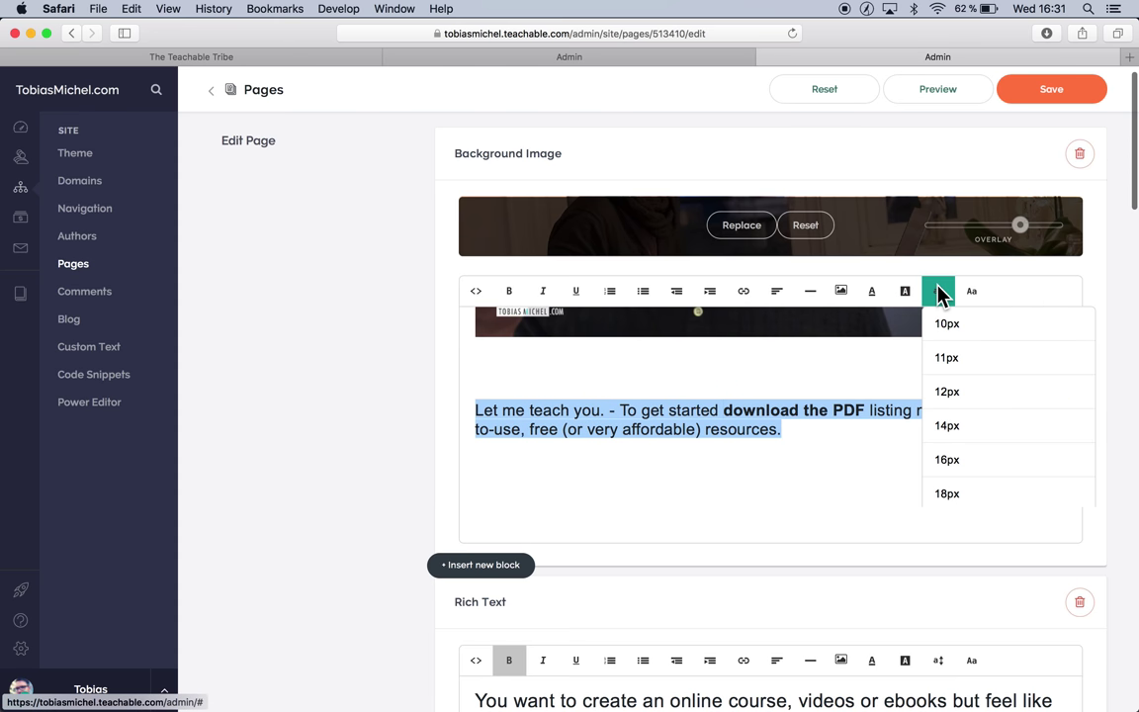
click(939, 294)
click(763, 407)
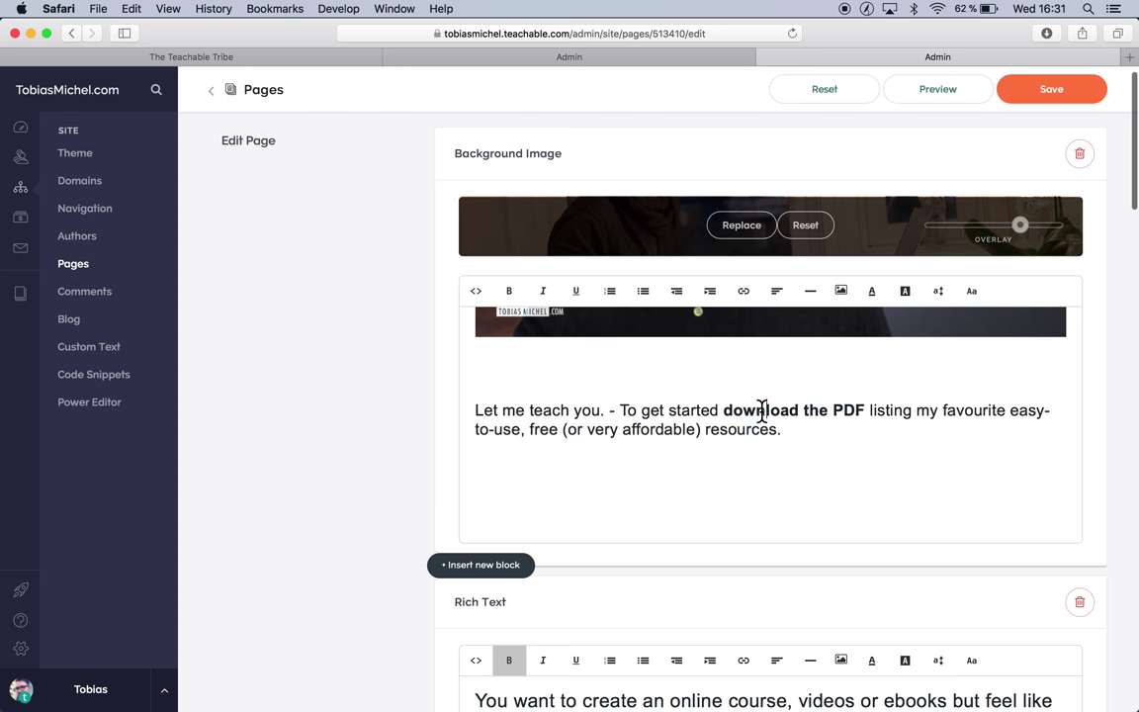
Return the block to its HTML code and highlight the 20px font-size span tag through the opening strong tag
click(476, 290)
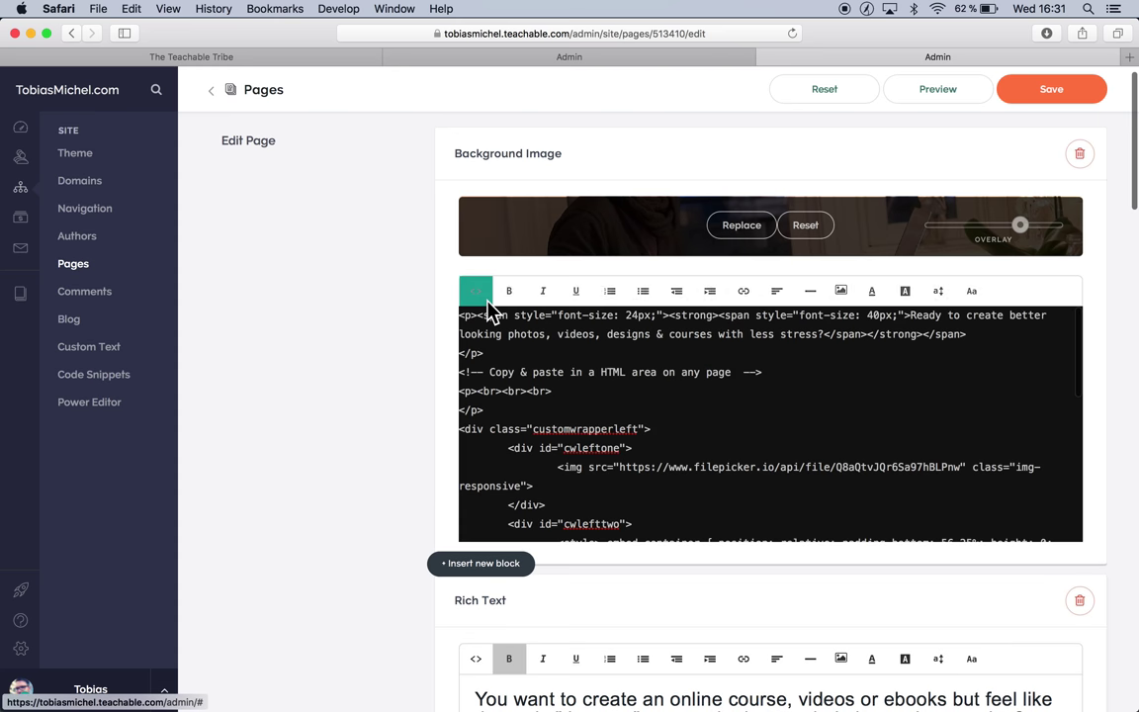
scroll(691, 465, down, 3)
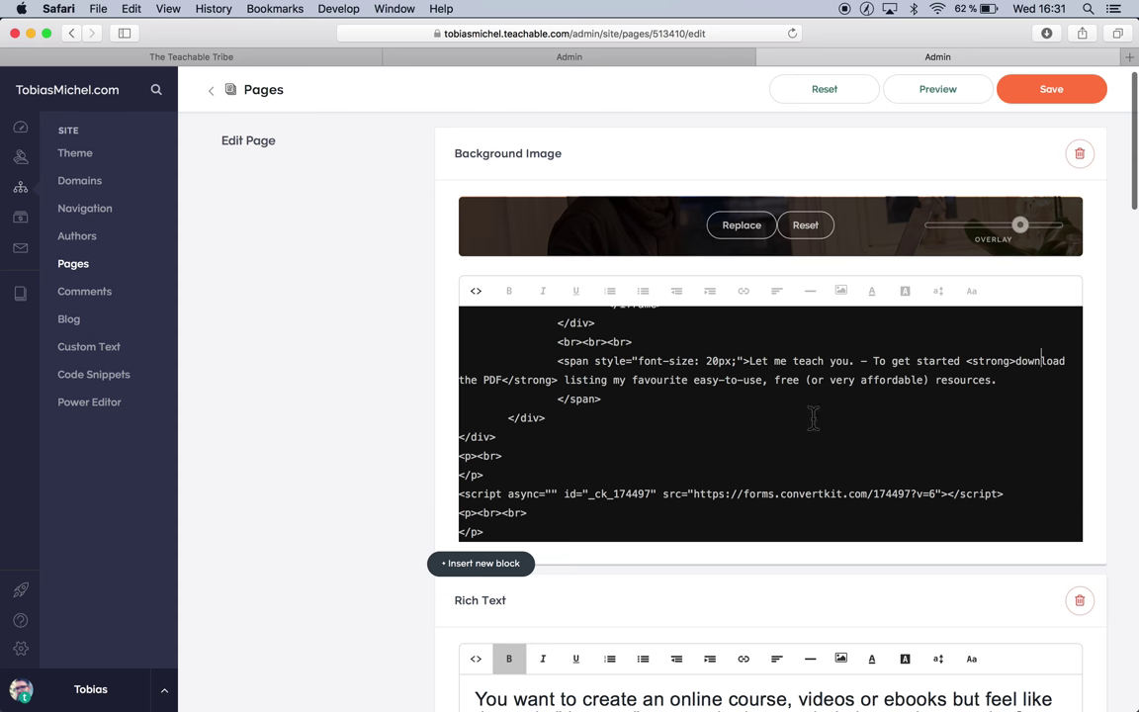
scroll(581, 434, up, 1)
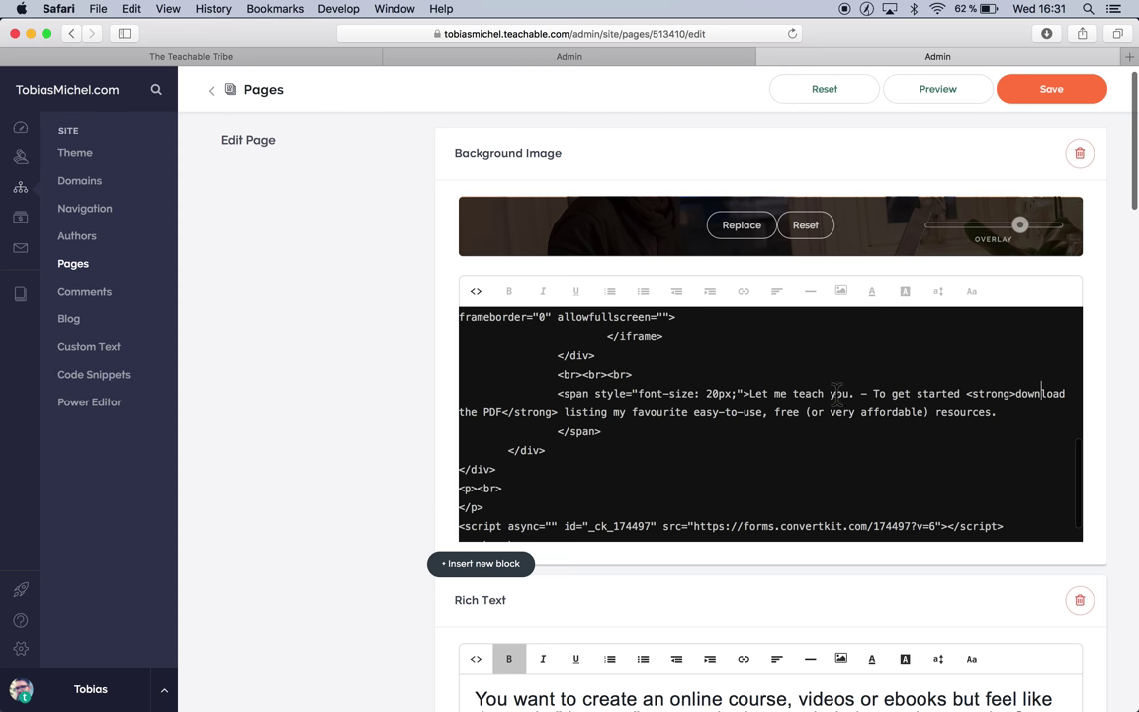
double_click(643, 393)
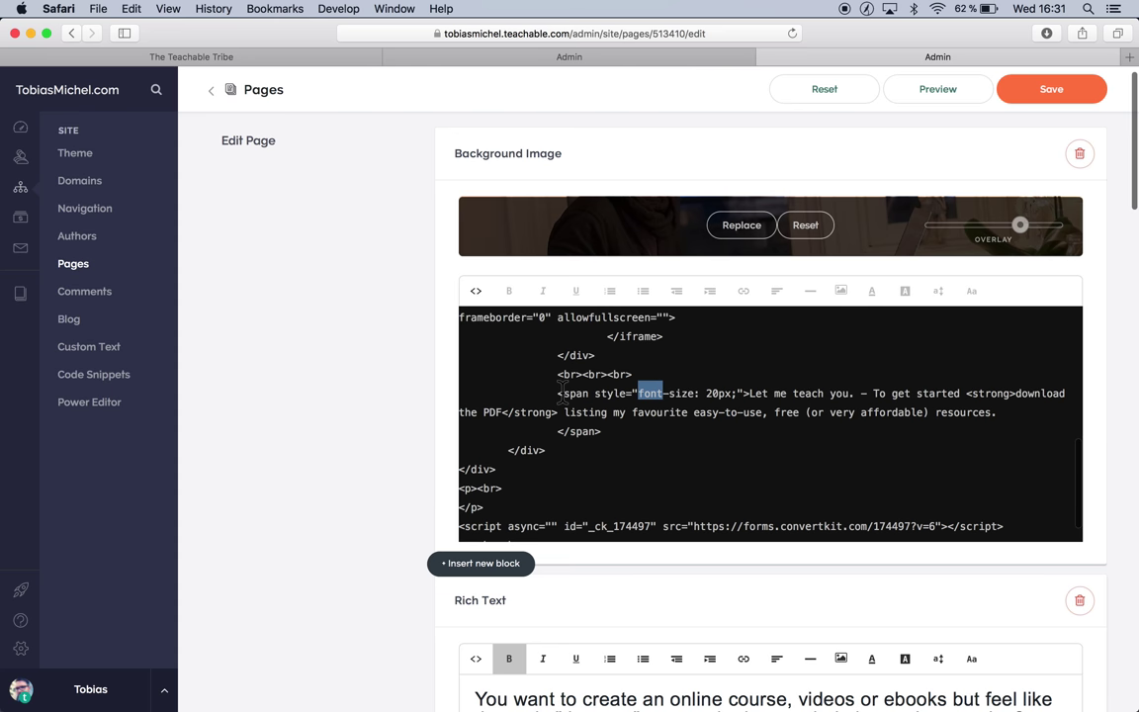
drag(558, 392, 719, 393)
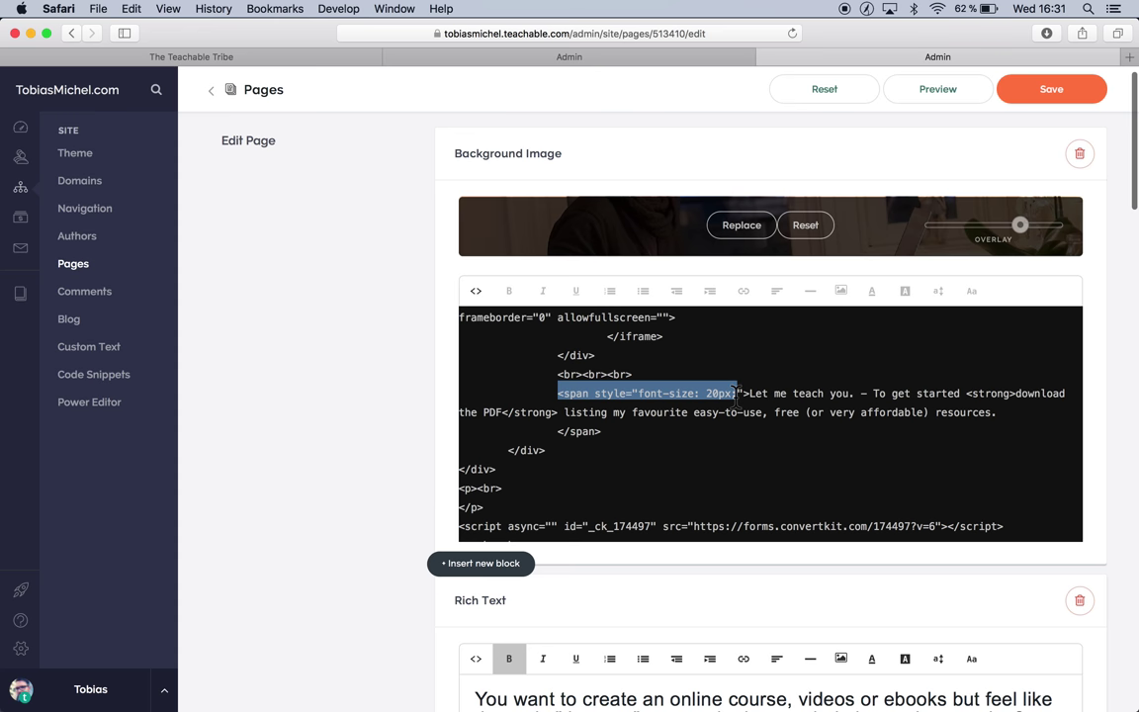
drag(737, 395, 1007, 396)
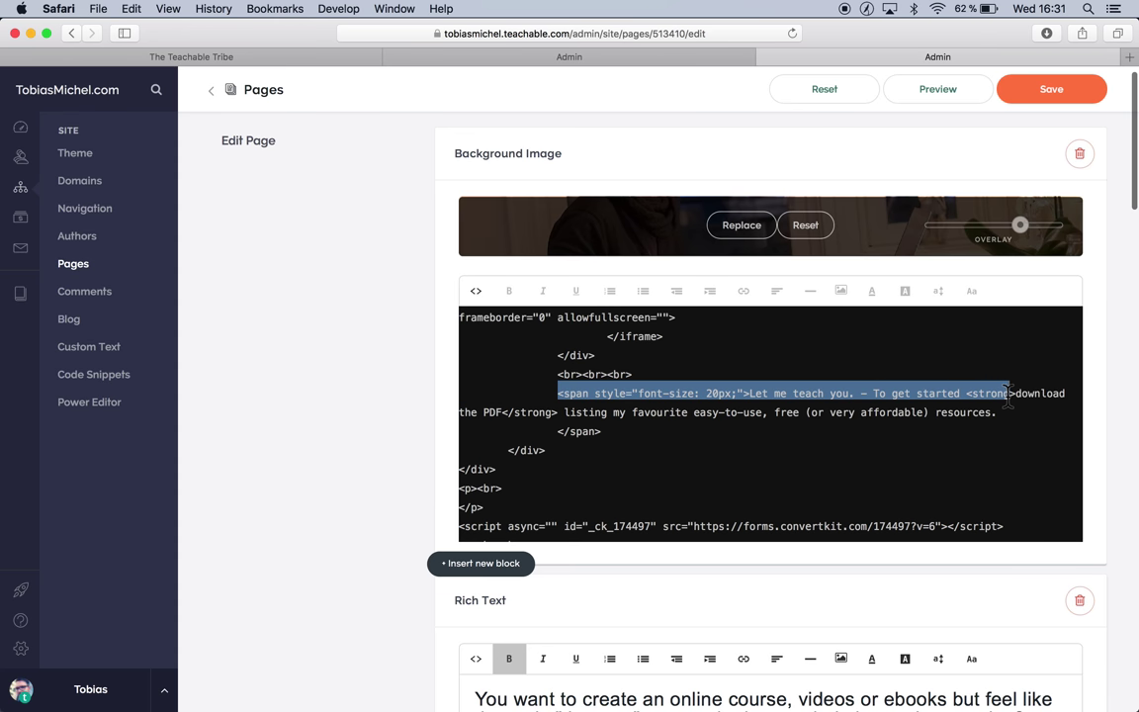
click(989, 393)
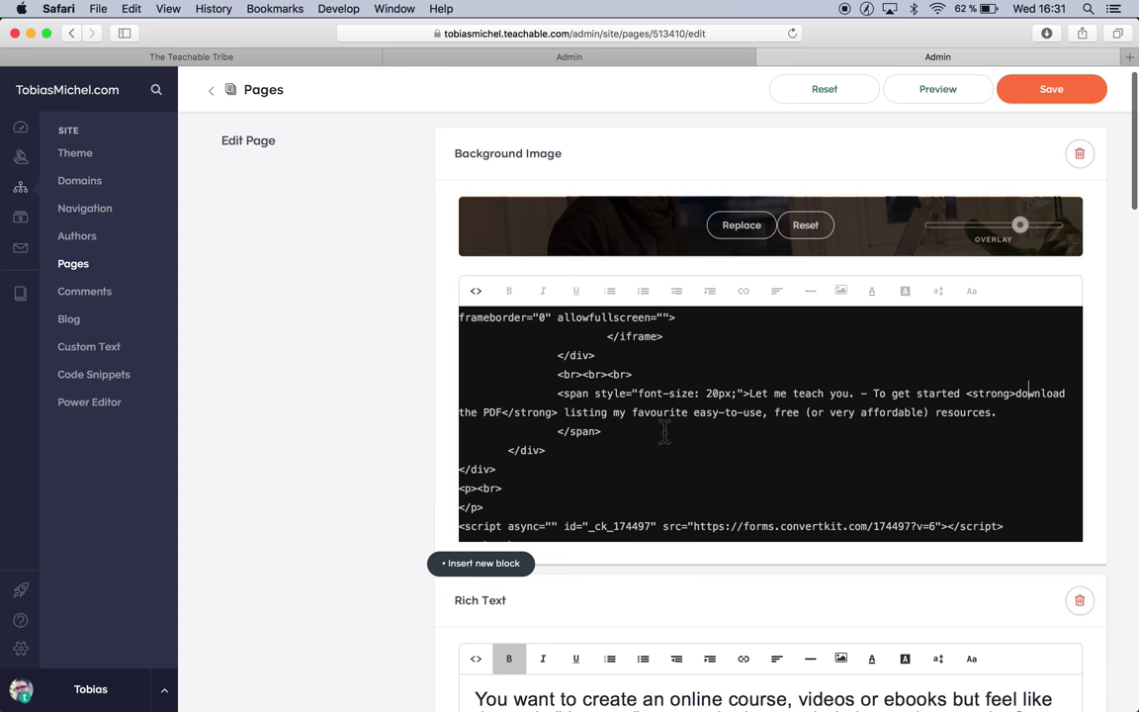
click(627, 430)
Highlight the opening div tag of the second column in the HTML, and separately its id cwlefttwo
scroll(622, 429, up, 3)
scroll(613, 427, down, 1)
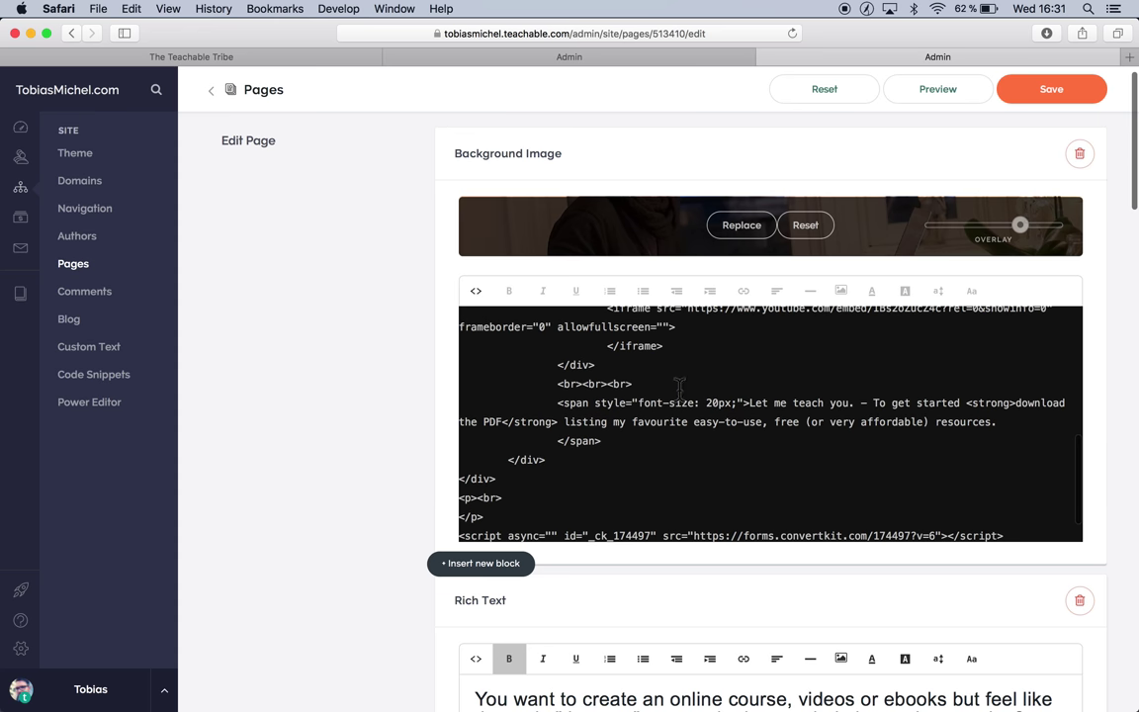
scroll(598, 391, up, 3)
scroll(598, 392, up, 2)
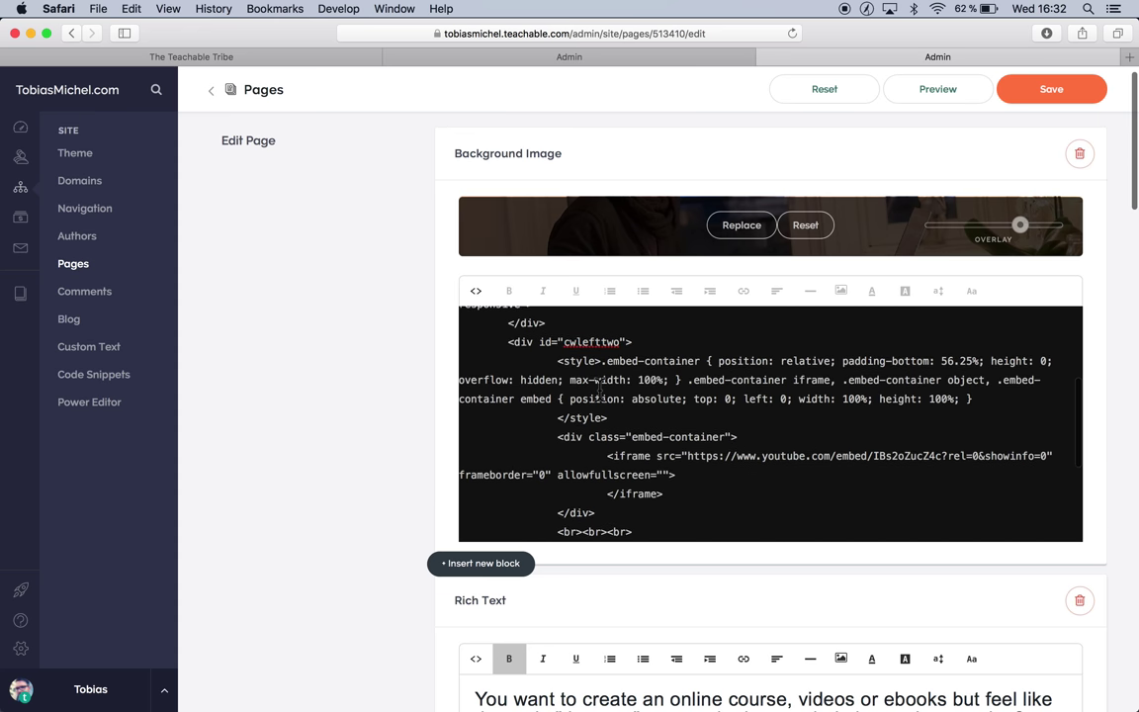
drag(634, 361, 495, 362)
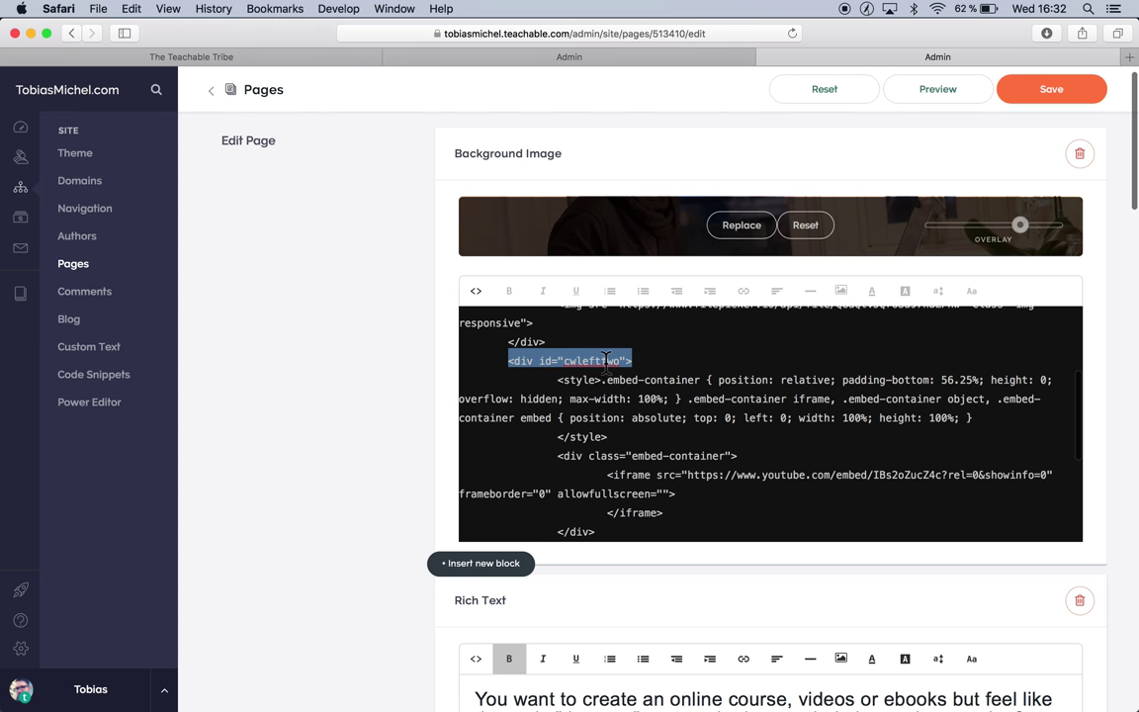
click(607, 360)
drag(563, 361, 612, 361)
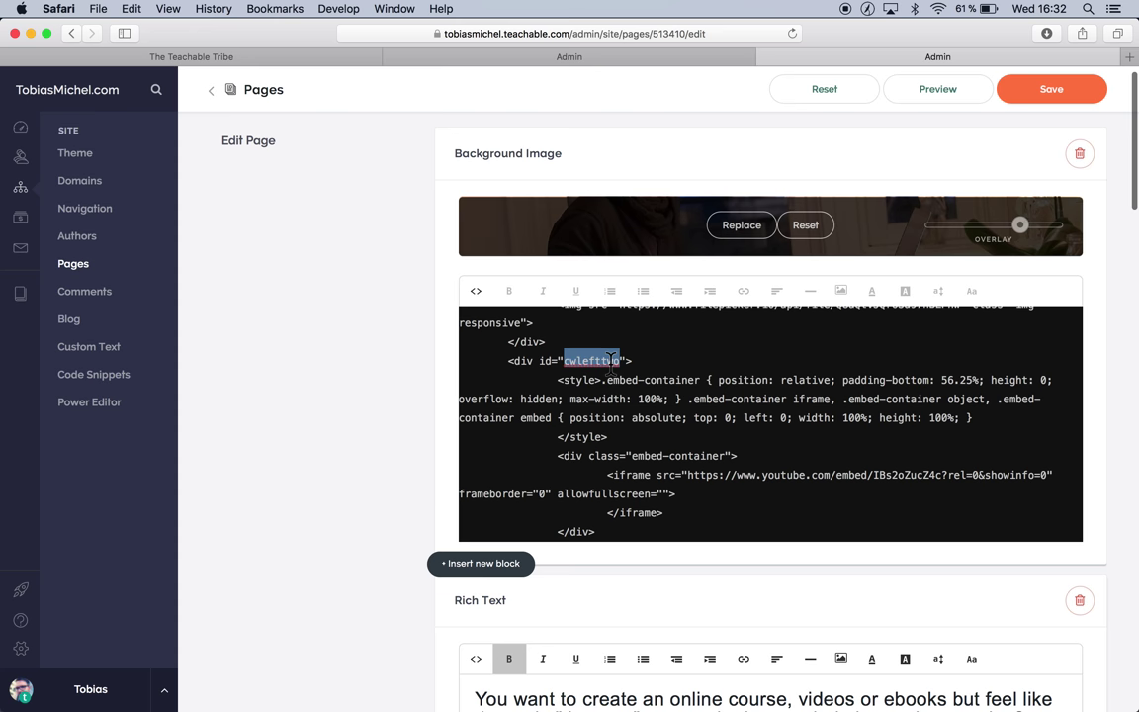
Highlight the single br tag in the paragraph after the closing column divs, and clear the selection
scroll(633, 396, down, 5)
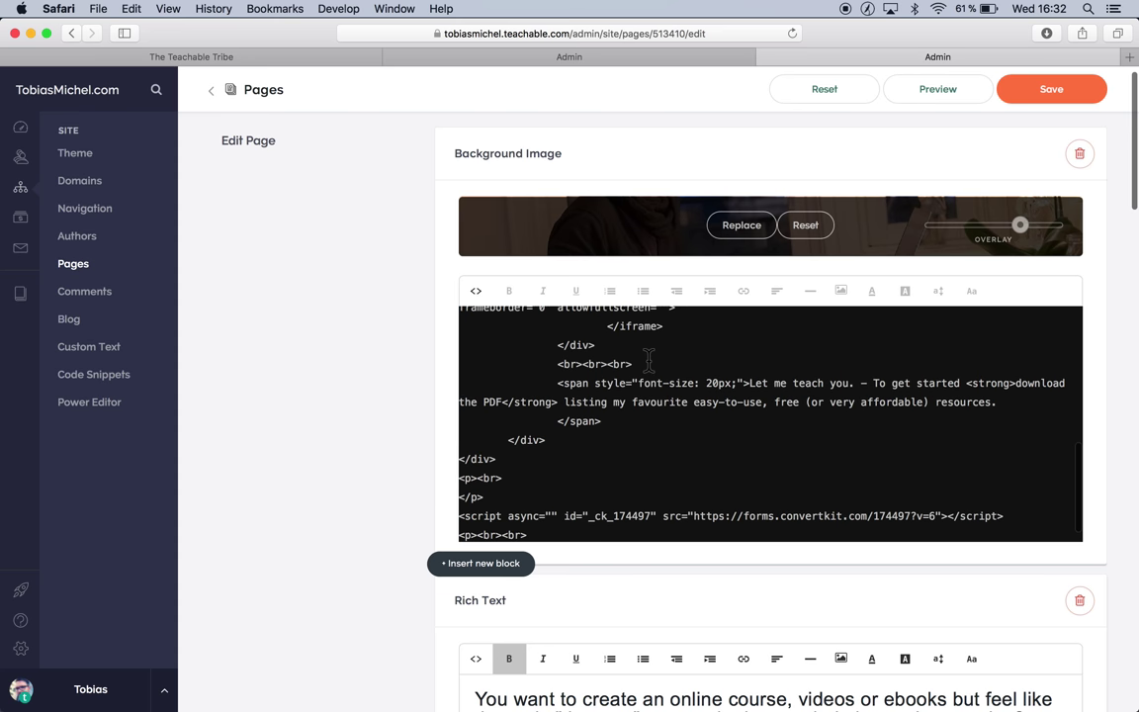
scroll(648, 361, down, 1)
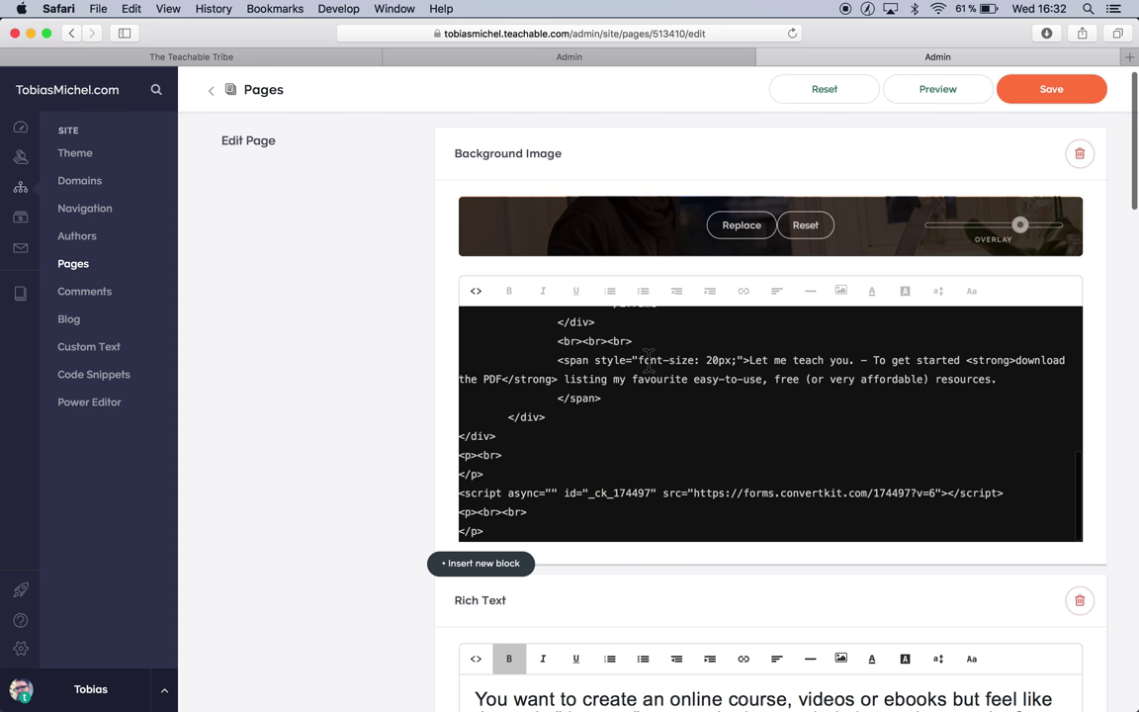
drag(513, 436, 484, 456)
click(542, 447)
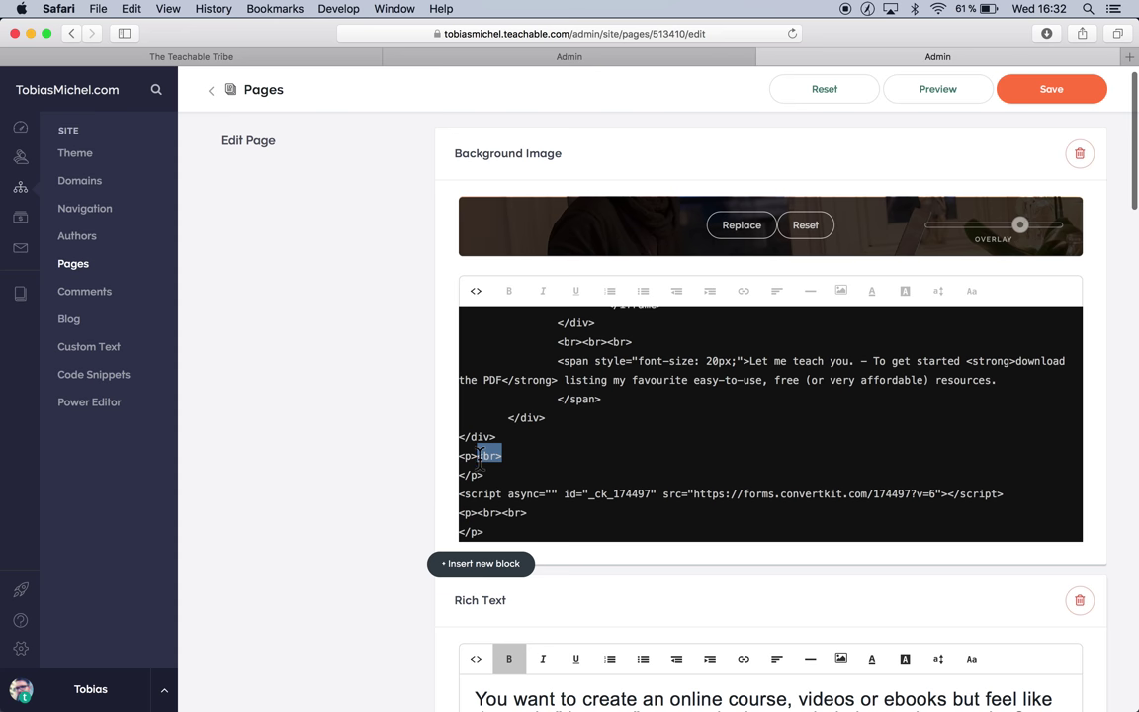
click(572, 475)
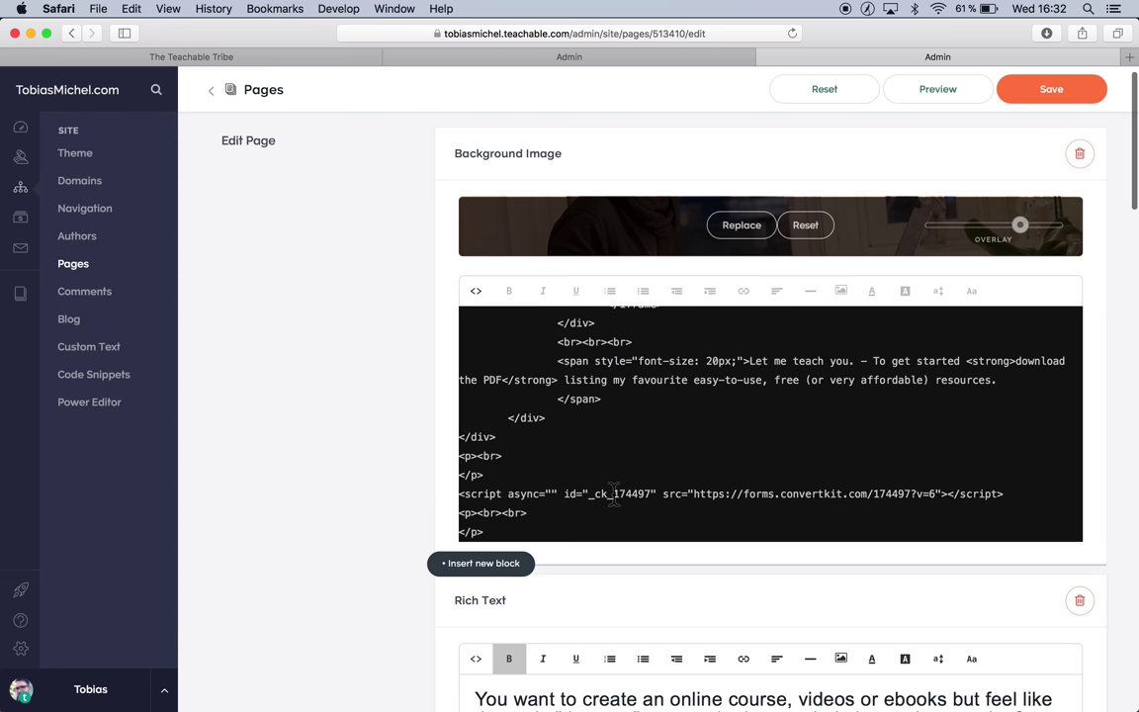
Highlight the ConvertKit form script line in the HTML, and separately the two br tags following it
scroll(475, 481, down, 1)
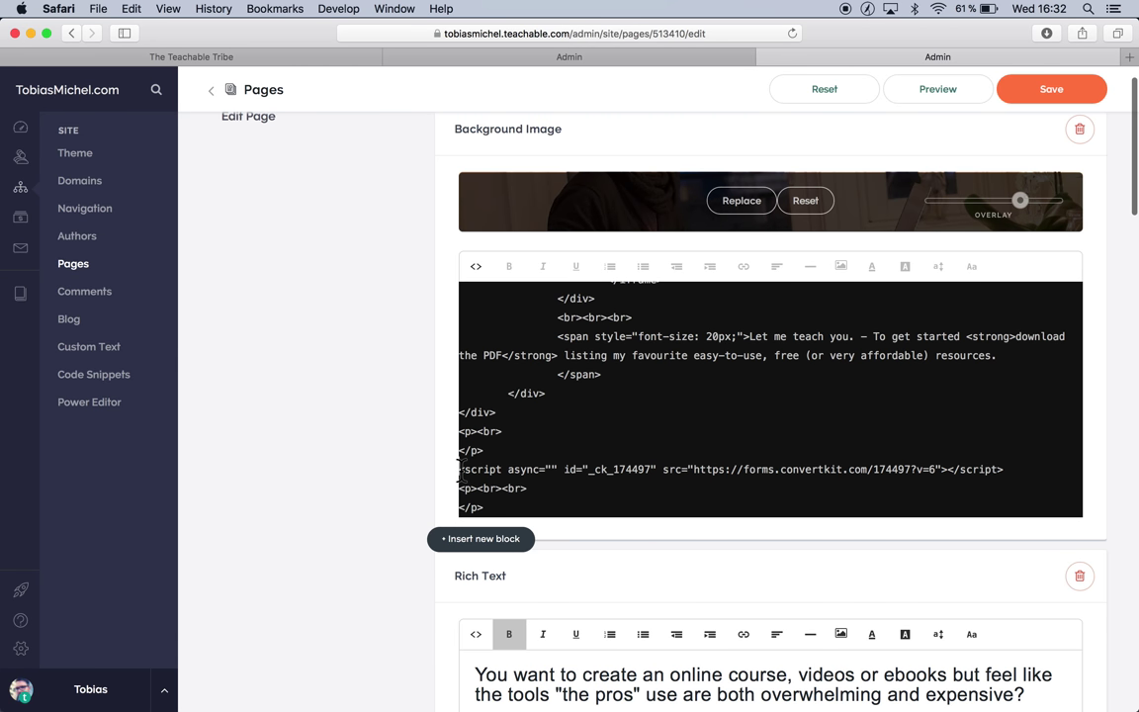
drag(459, 470, 1018, 461)
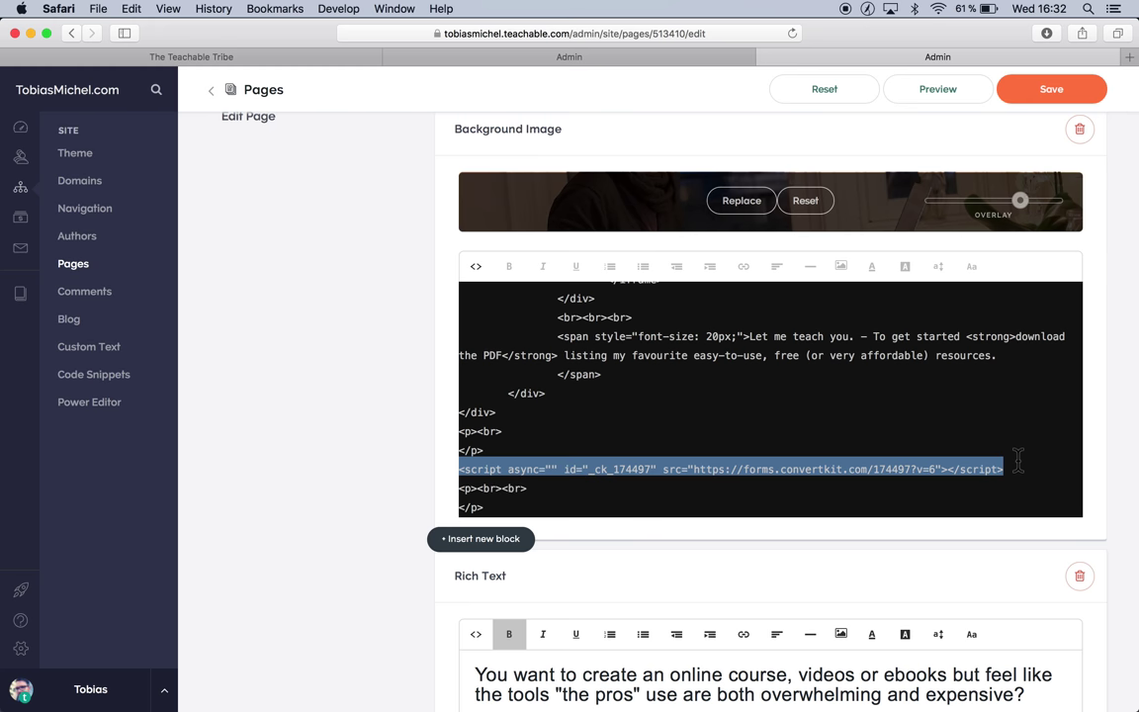
scroll(786, 476, down, 2)
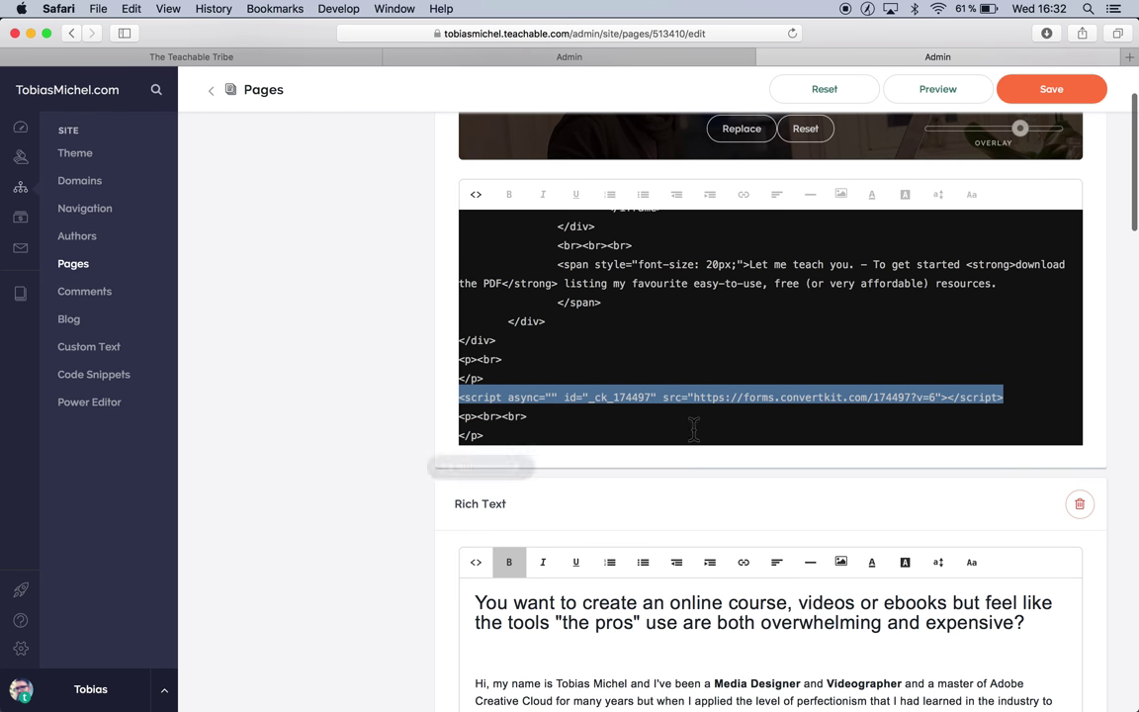
drag(528, 415, 484, 418)
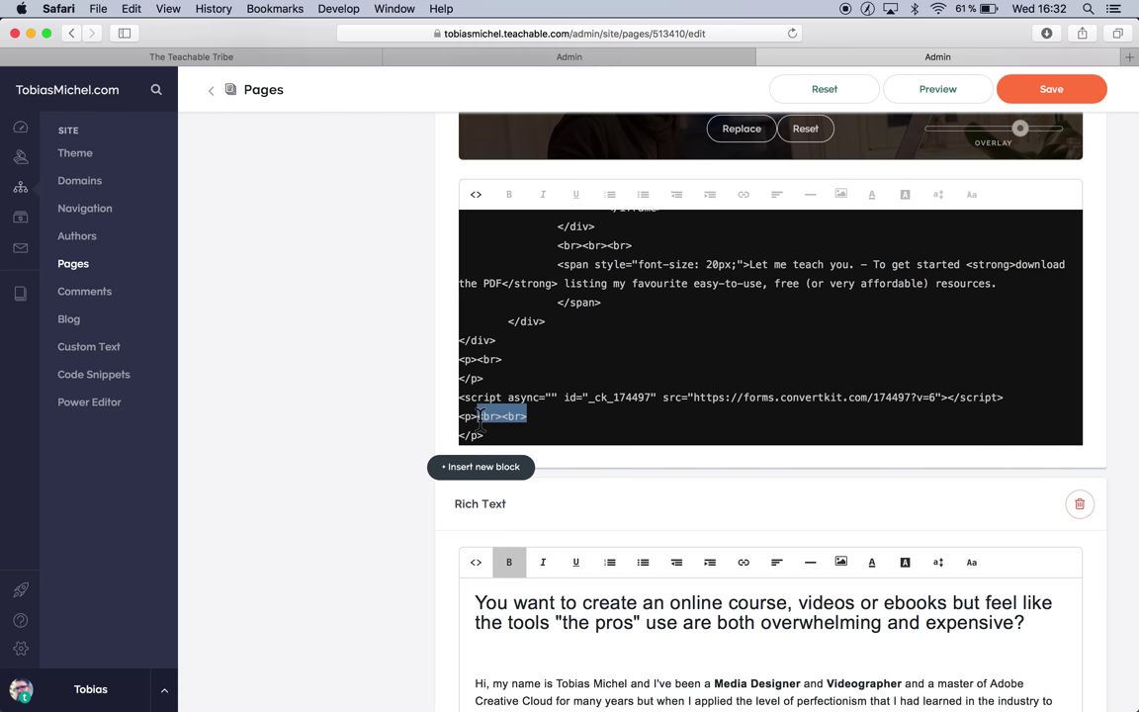
Review the block's HTML from the custom wrapper divs down to the final paragraph after the ConvertKit script
scroll(541, 410, up, 10)
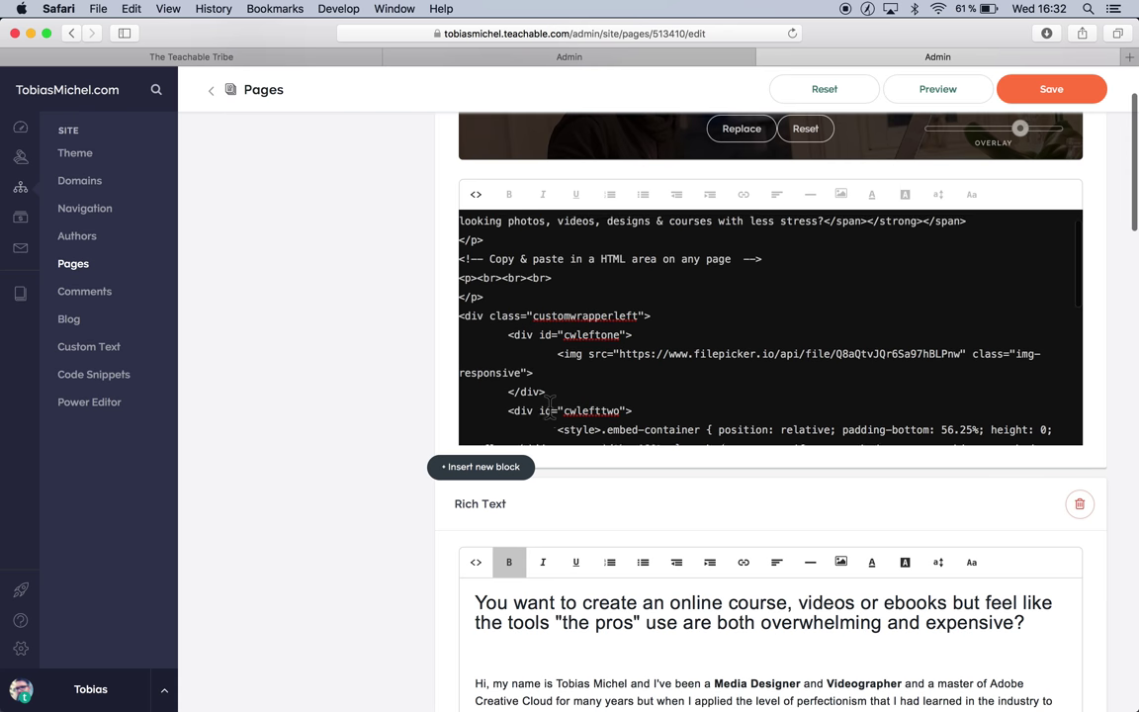
scroll(550, 409, down, 5)
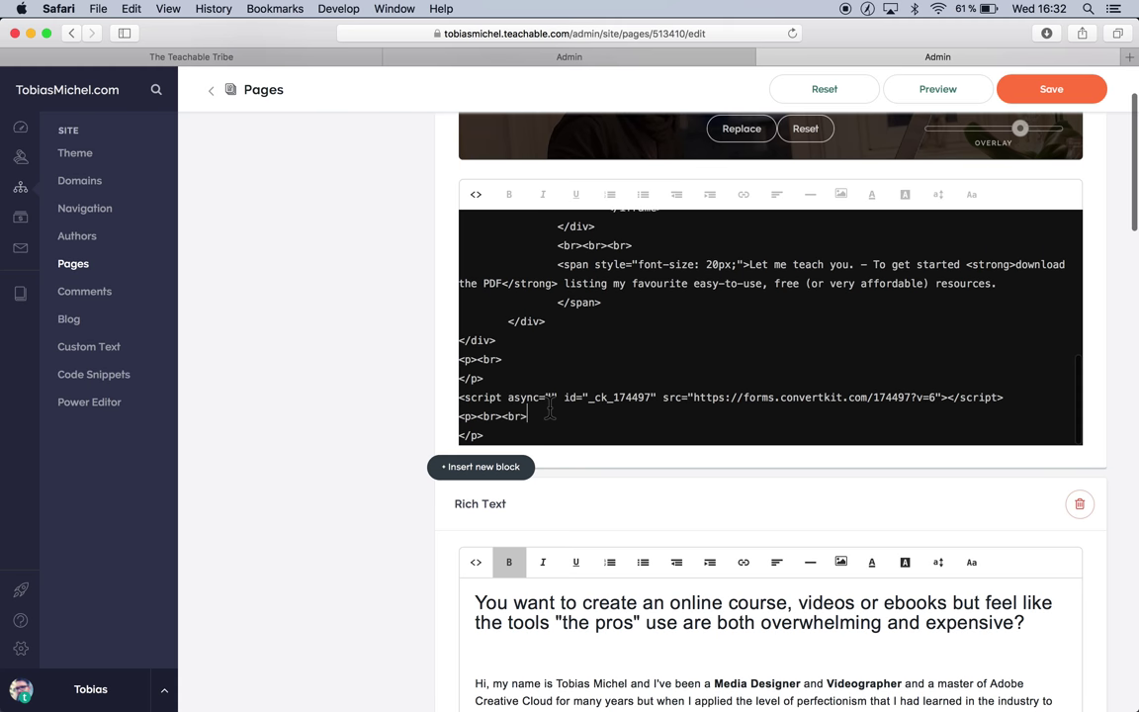
scroll(549, 409, up, 5)
scroll(550, 410, down, 6)
scroll(543, 382, up, 5)
scroll(544, 383, down, 5)
click(557, 416)
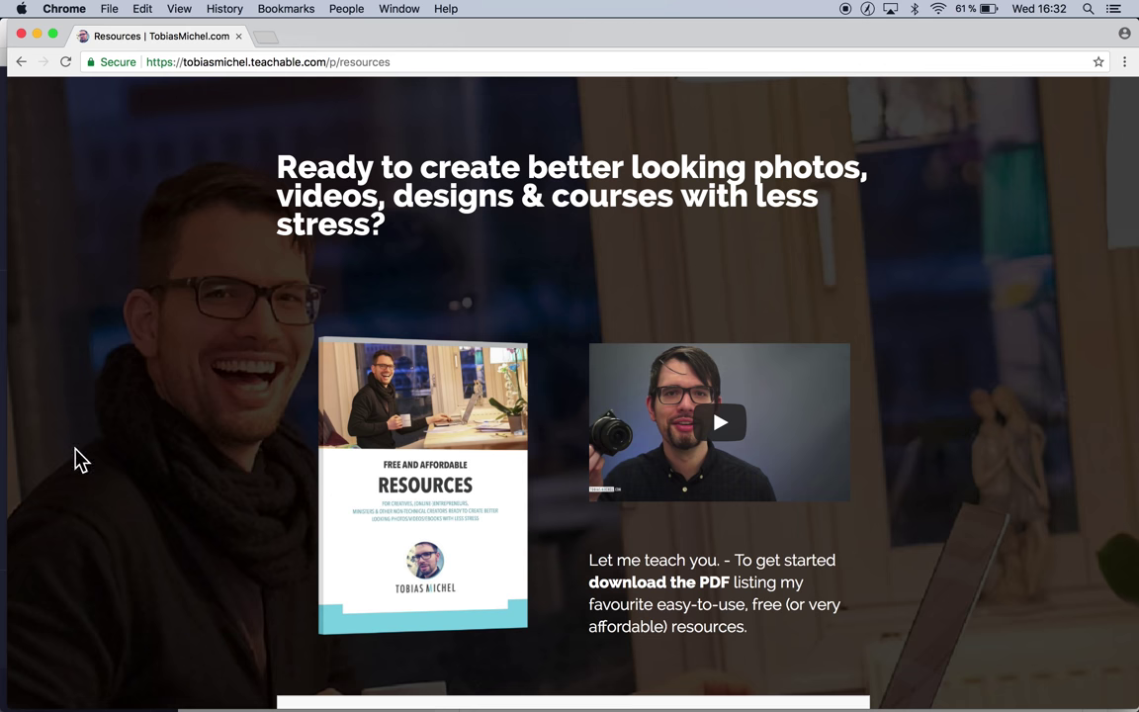
Examine the ConvertKit download form on the live Resources page in Chrome, and return to the HTML code in Safari
scroll(1080, 494, down, 5)
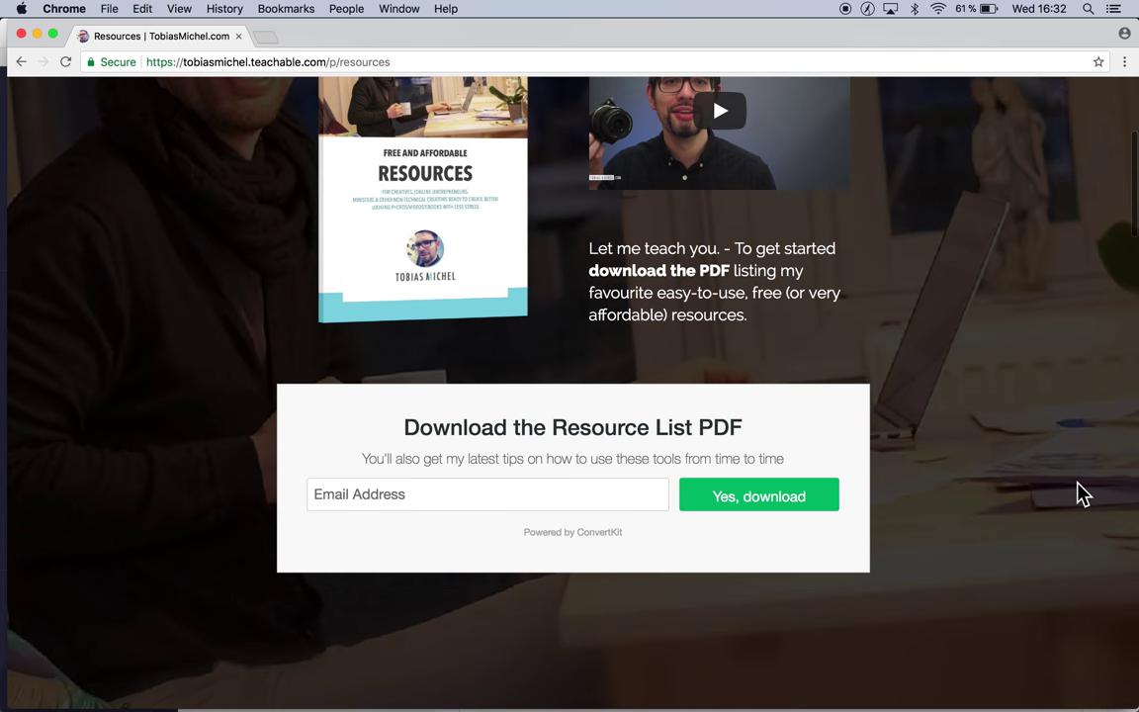
scroll(1081, 494, down, 1)
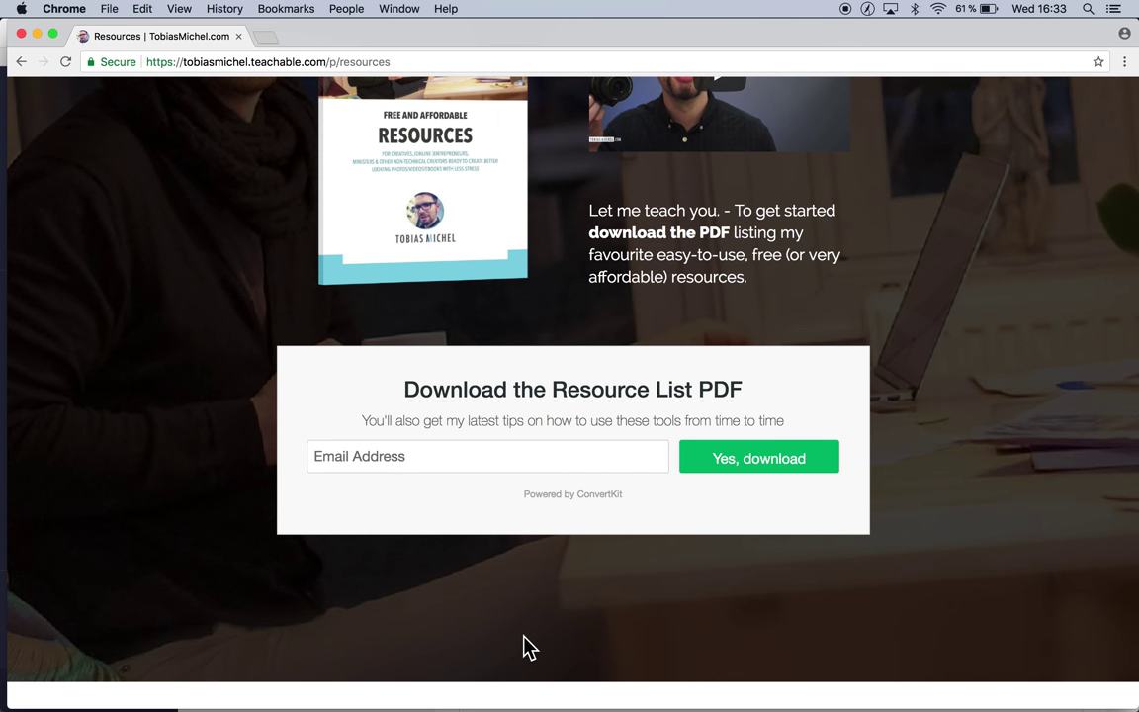
key(super+Tab)
scroll(524, 287, up, 5)
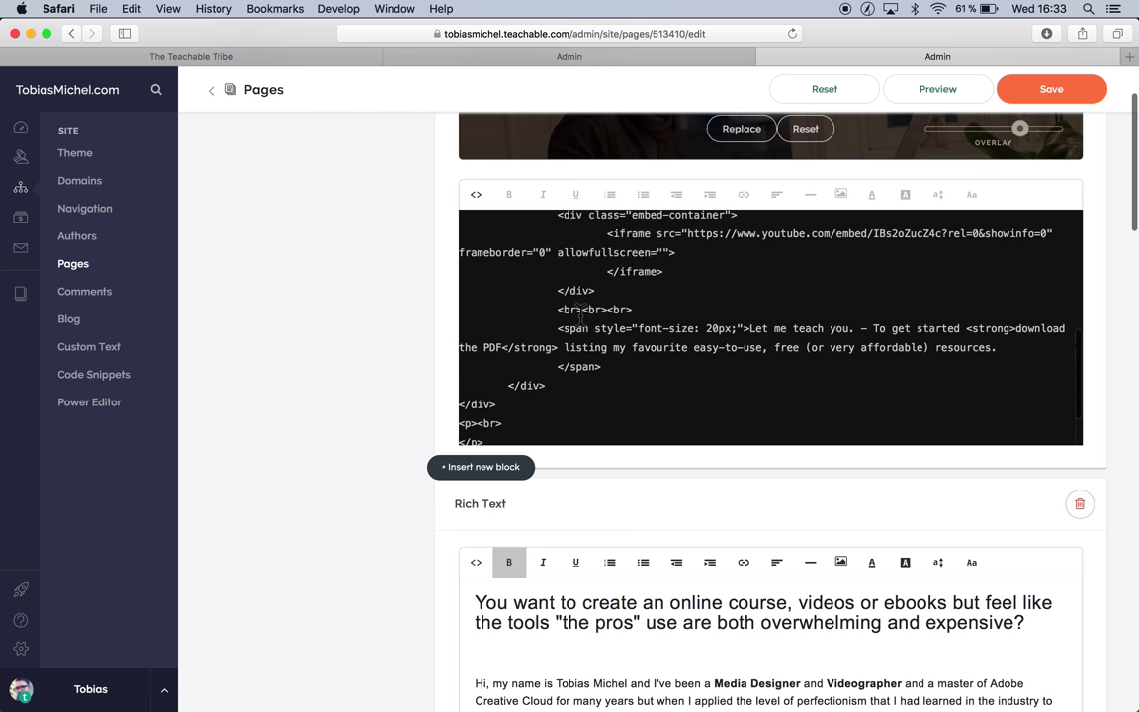
scroll(374, 299, up, 3)
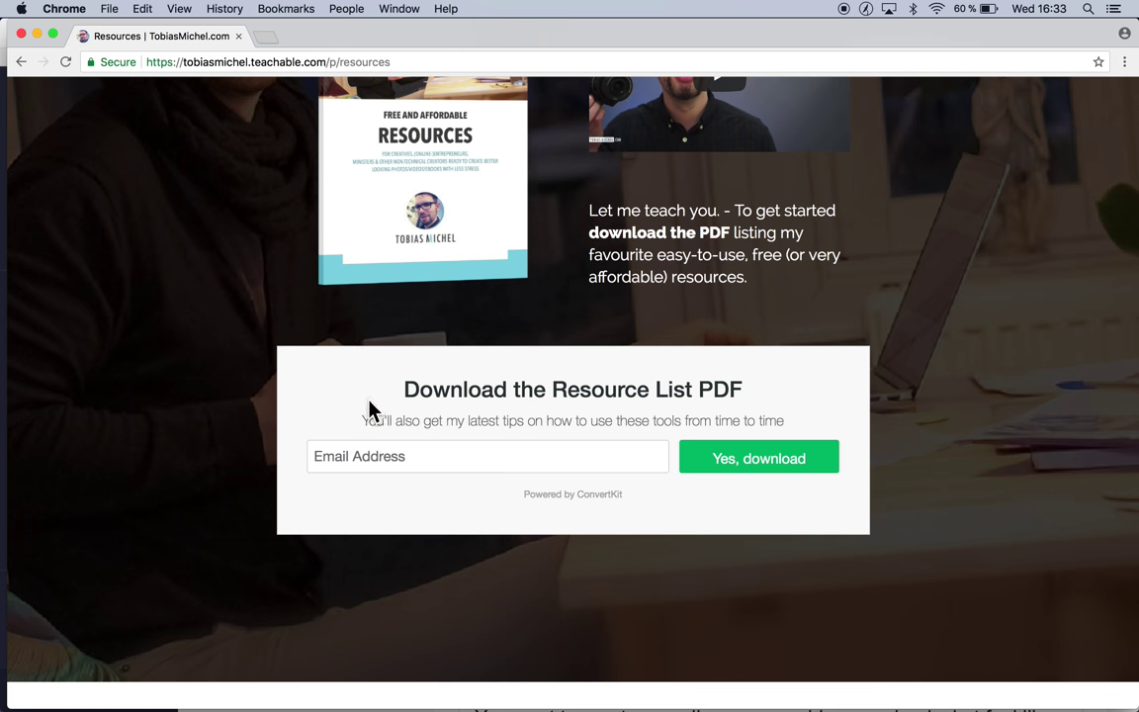
Review the live Resources page in Chrome from the headline past the download form to the introductory text
scroll(368, 407, up, 5)
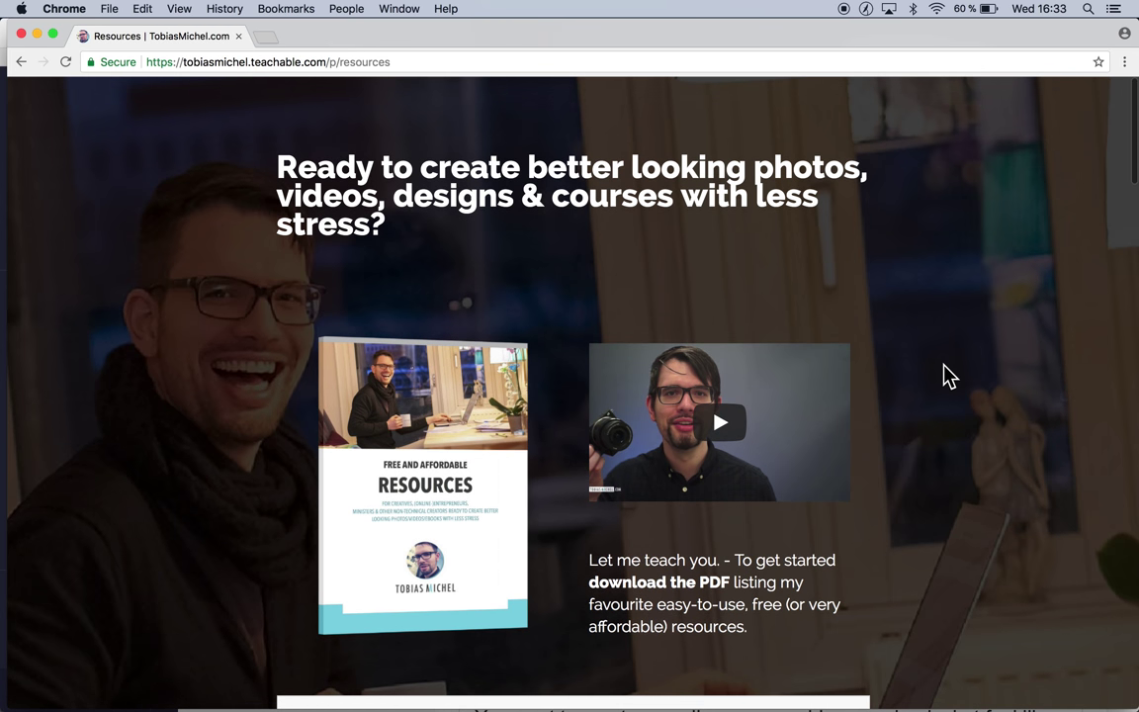
scroll(947, 375, down, 3)
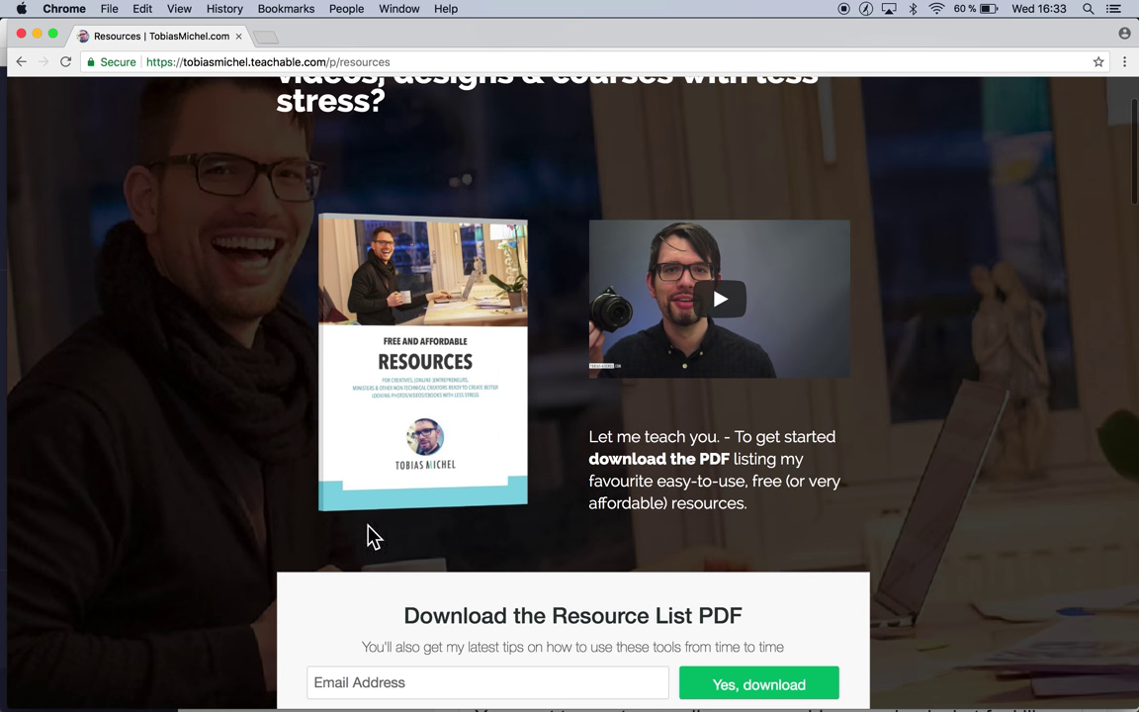
scroll(877, 465, down, 5)
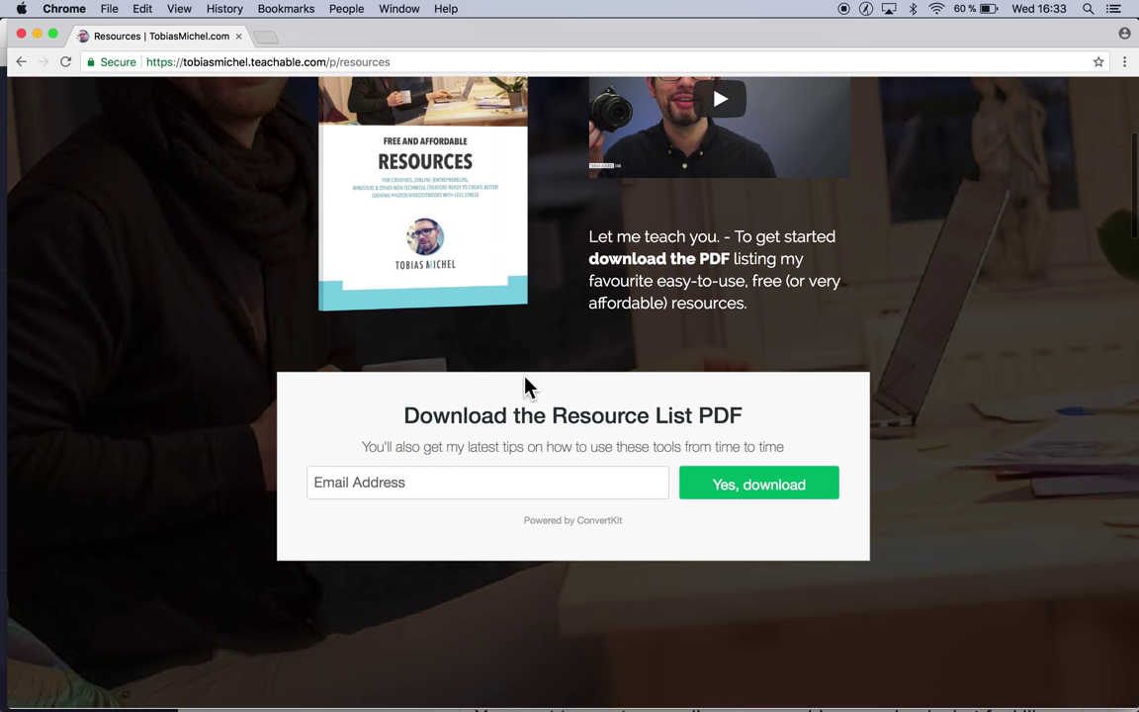
scroll(660, 565, down, 15)
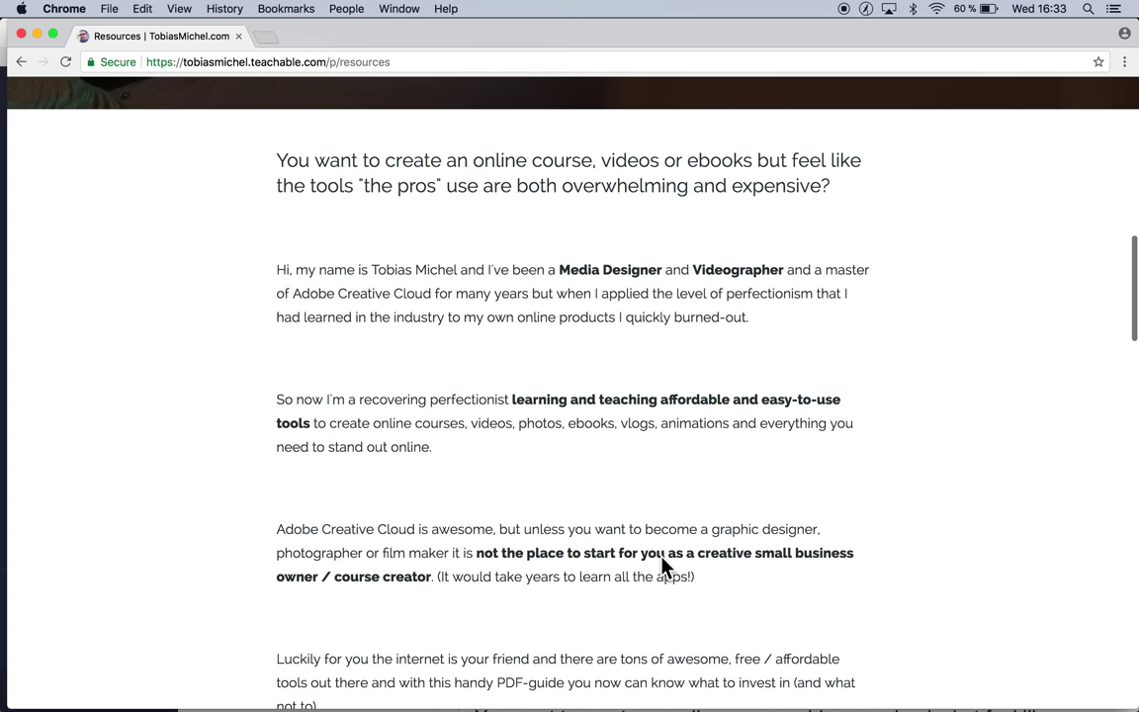
Highlight the end of the PDF contents list and the second ConvertKit download form with its donation line on the live Resources page
scroll(661, 564, up, 10)
scroll(662, 565, down, 2)
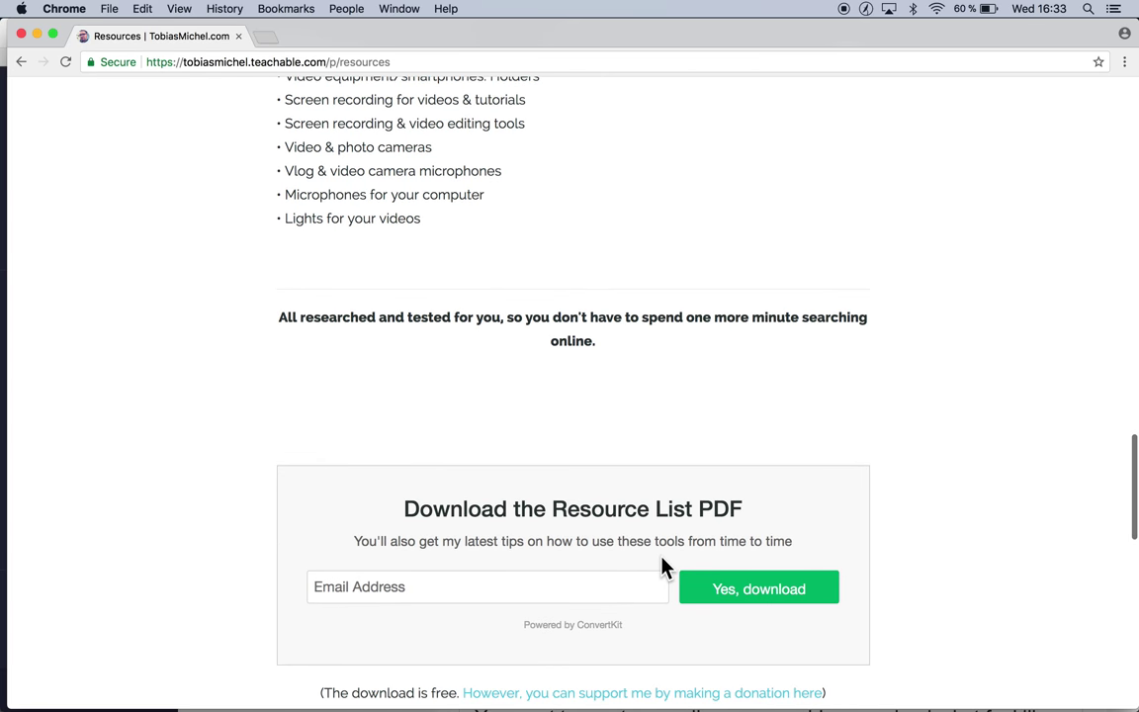
drag(318, 176, 432, 343)
scroll(411, 318, down, 3)
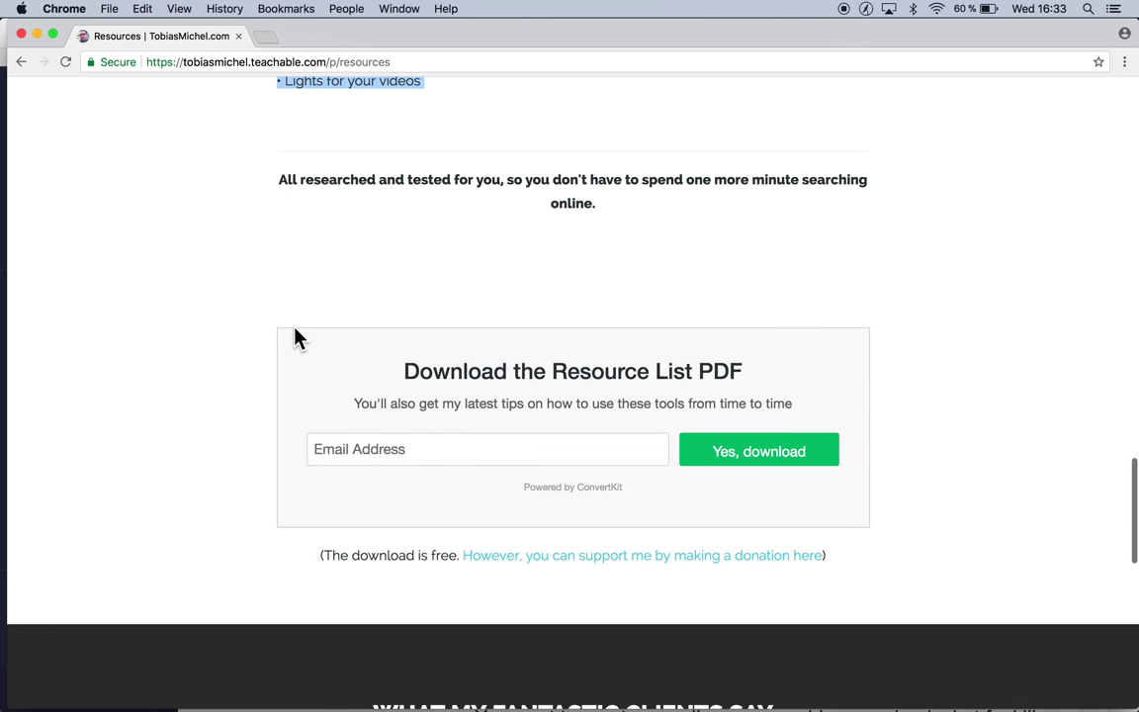
drag(257, 323, 739, 547)
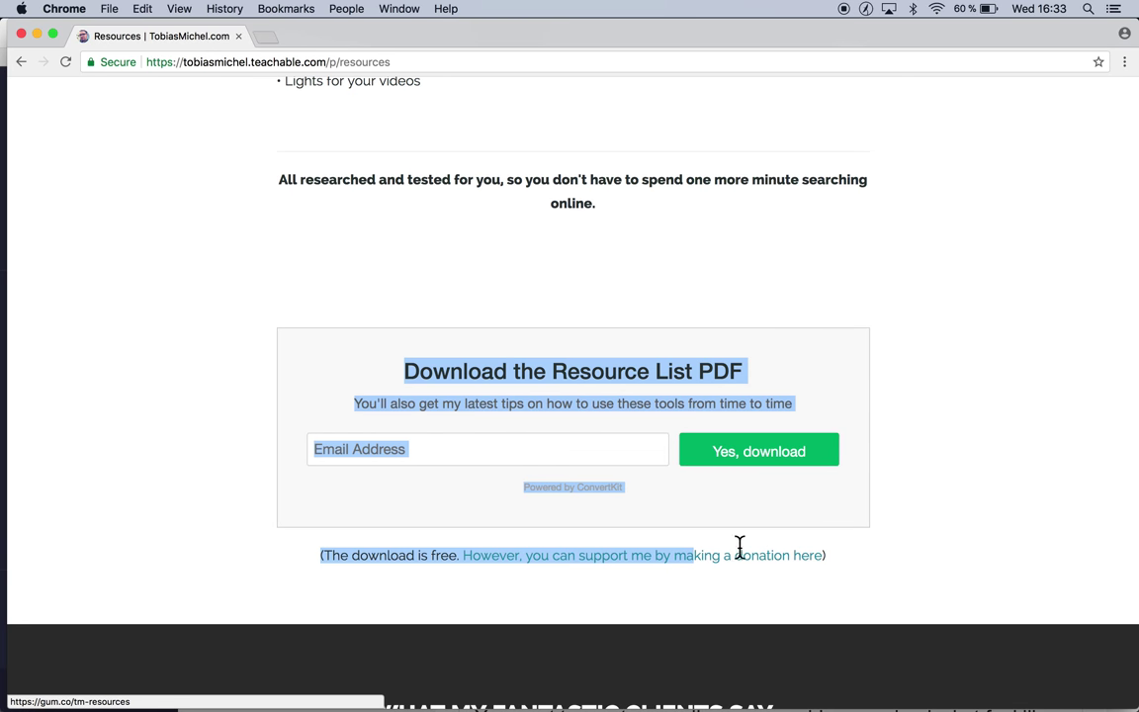
click(997, 521)
scroll(998, 521, up, 3)
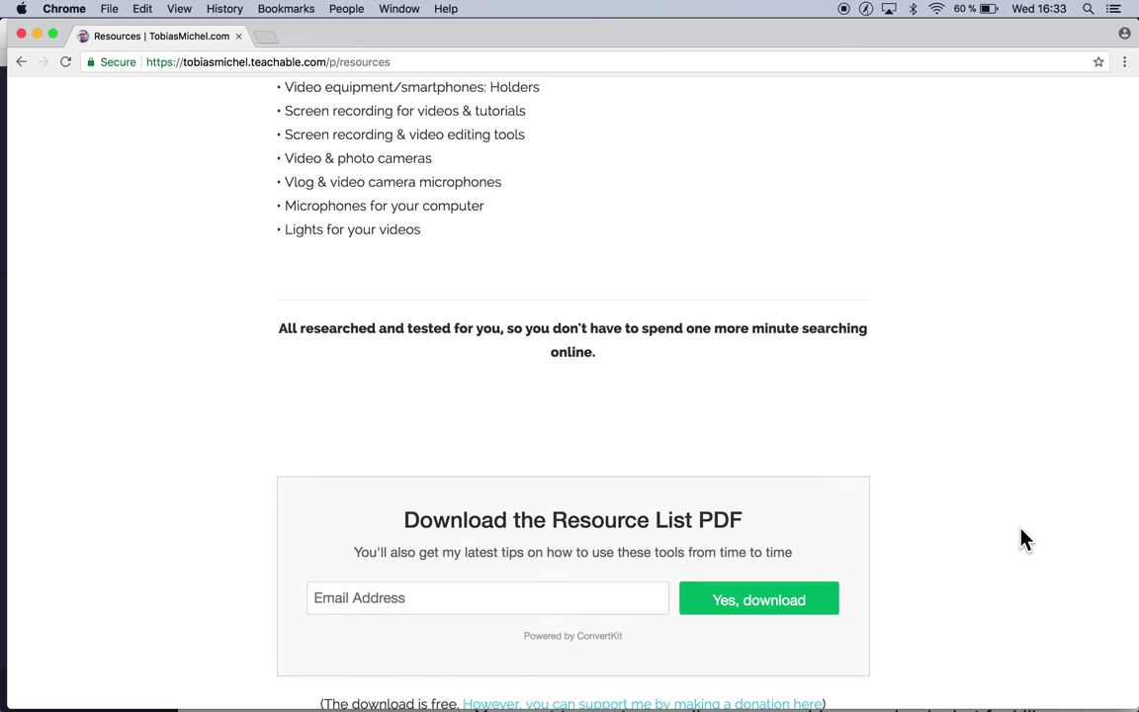
Review the live Resources page from the lower PDF list back up to the headline, book image, video and first download form
scroll(1024, 539, down, 5)
scroll(1025, 537, up, 15)
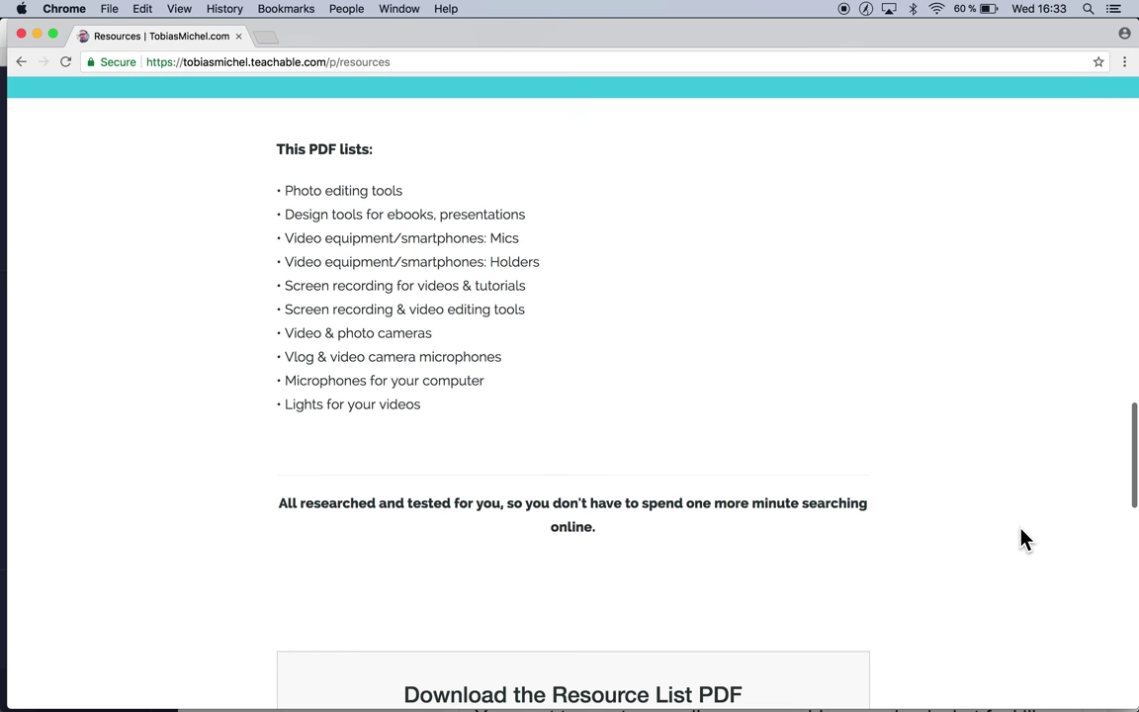
scroll(1024, 538, down, 3)
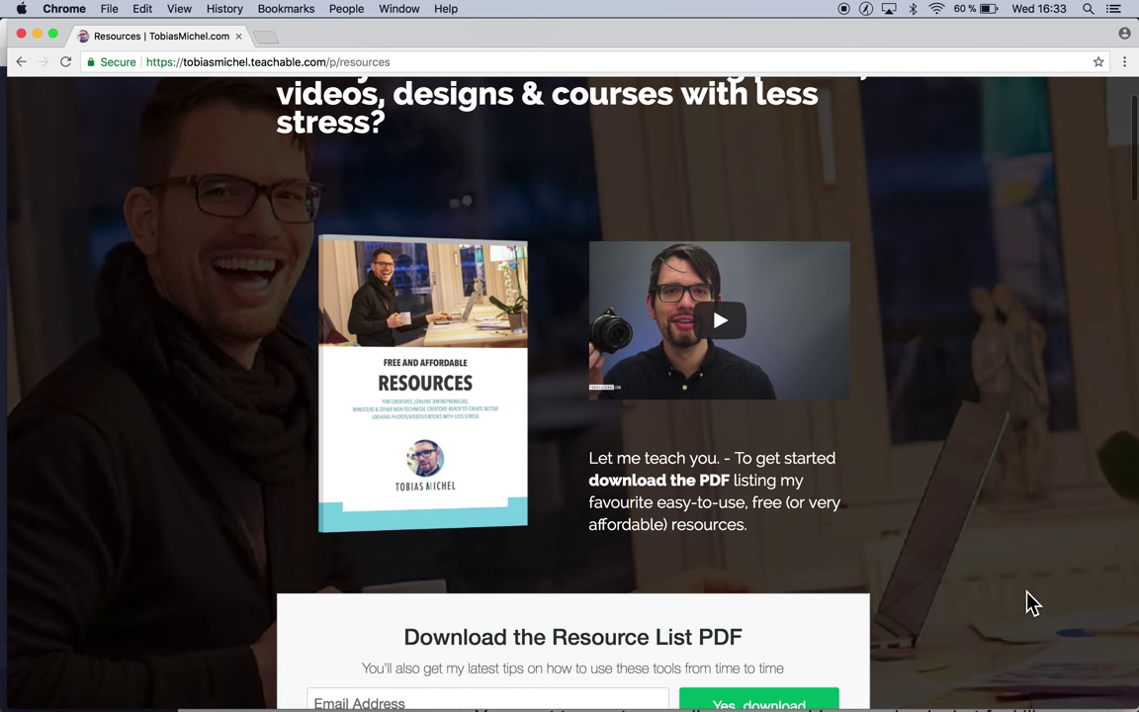
scroll(930, 364, down, 3)
scroll(930, 364, up, 6)
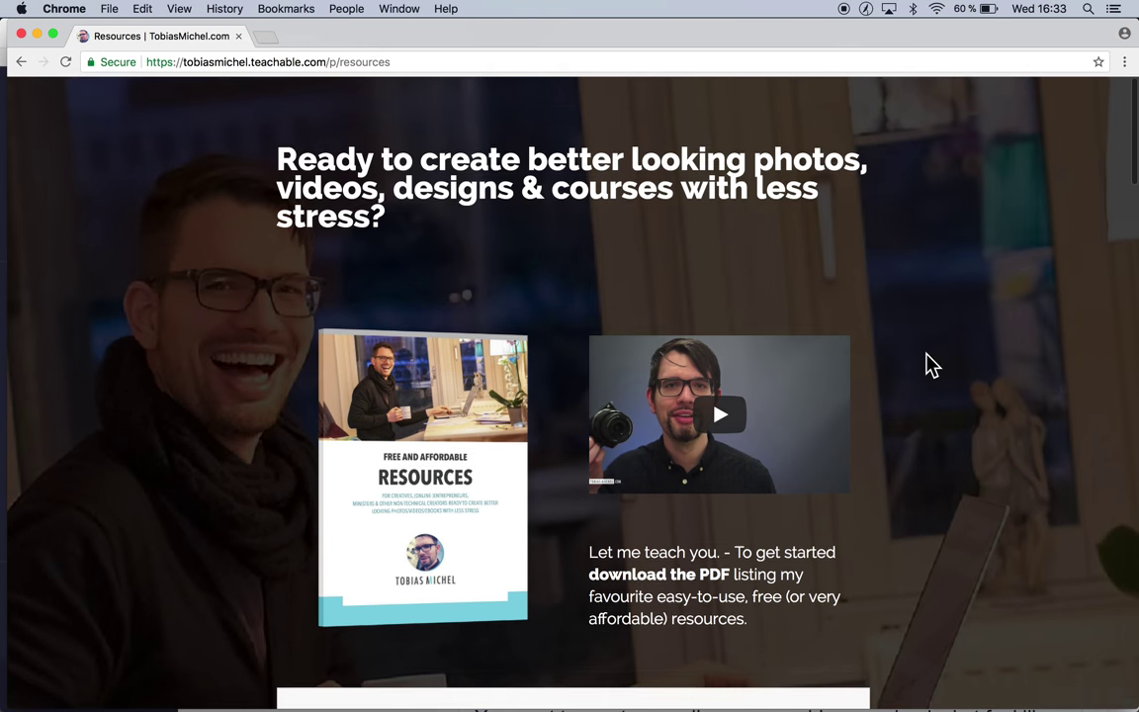
scroll(930, 364, down, 5)
scroll(925, 381, down, 2)
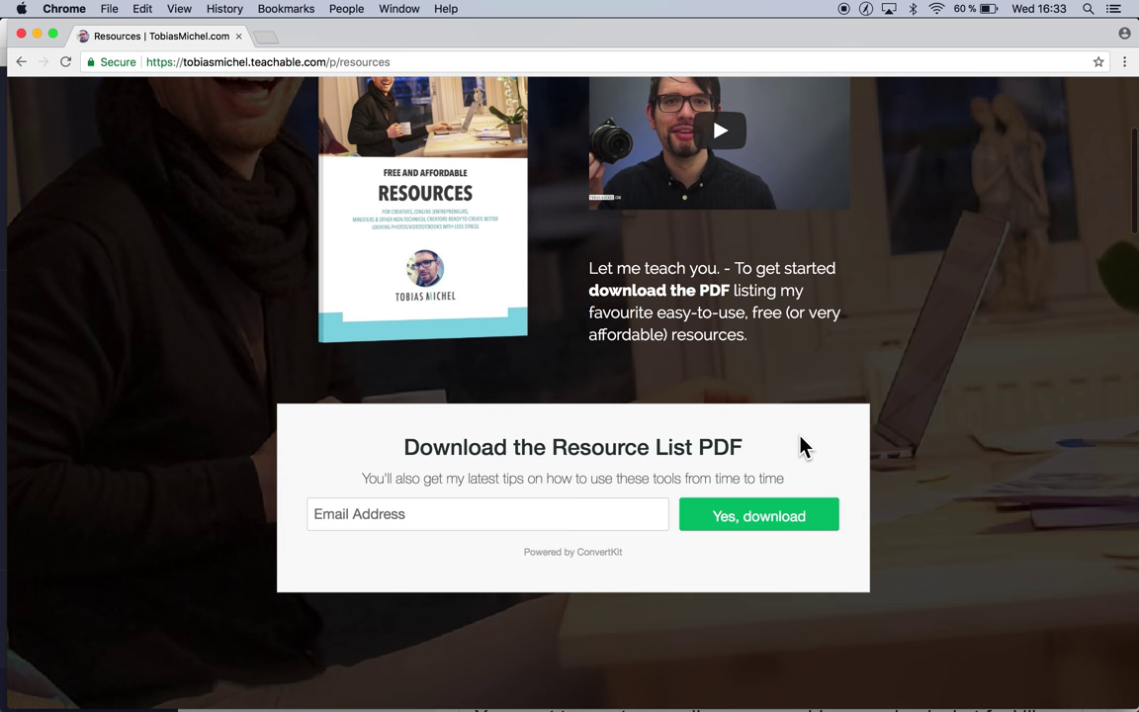
scroll(1007, 475, up, 5)
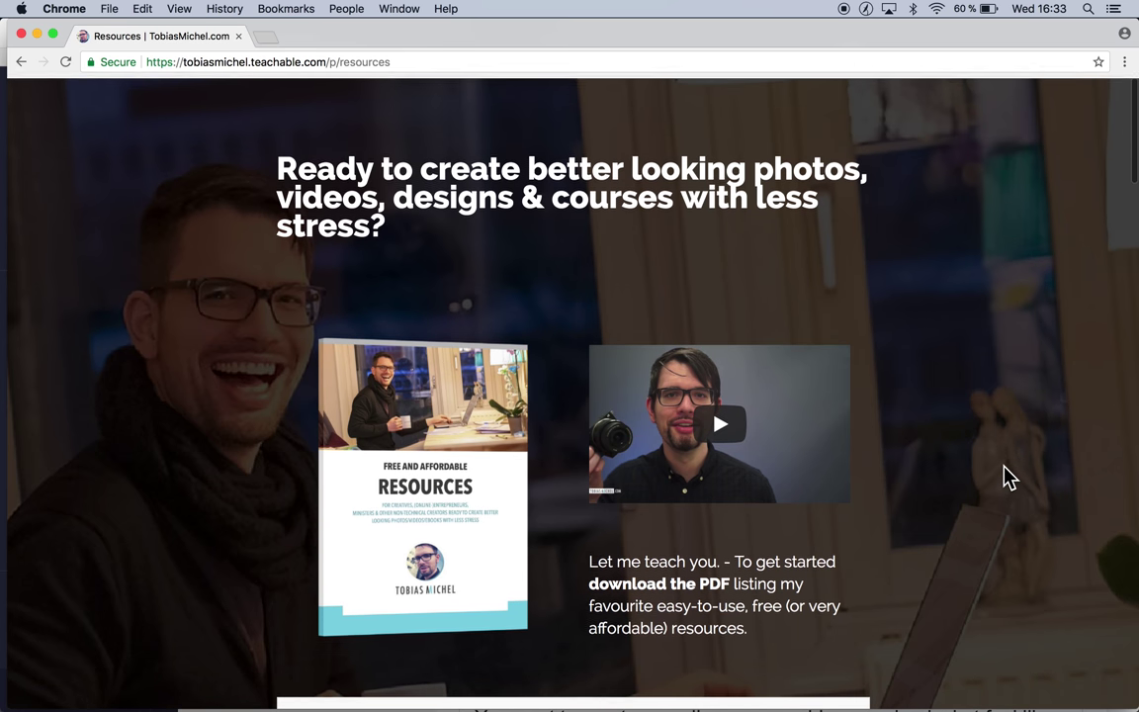
scroll(1009, 476, down, 2)
Switch to Safari and highlight the opening customwrapperleft div tag in the Background Image block's HTML
key(super+Tab)
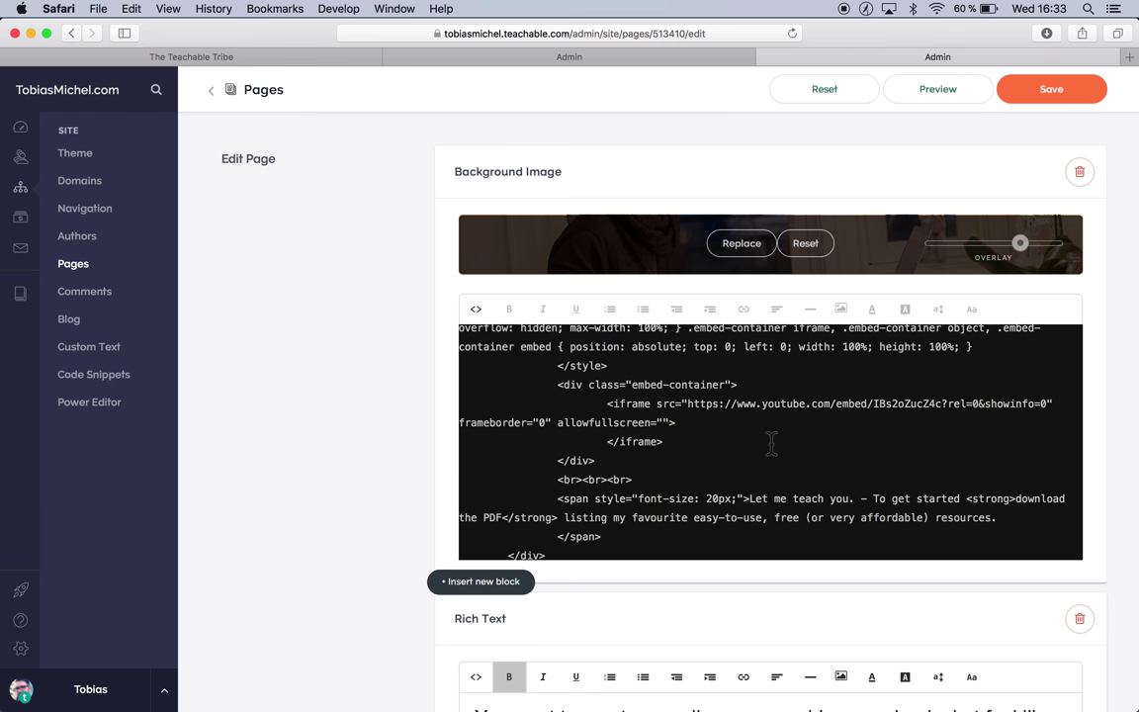
scroll(770, 444, down, 3)
scroll(770, 444, up, 5)
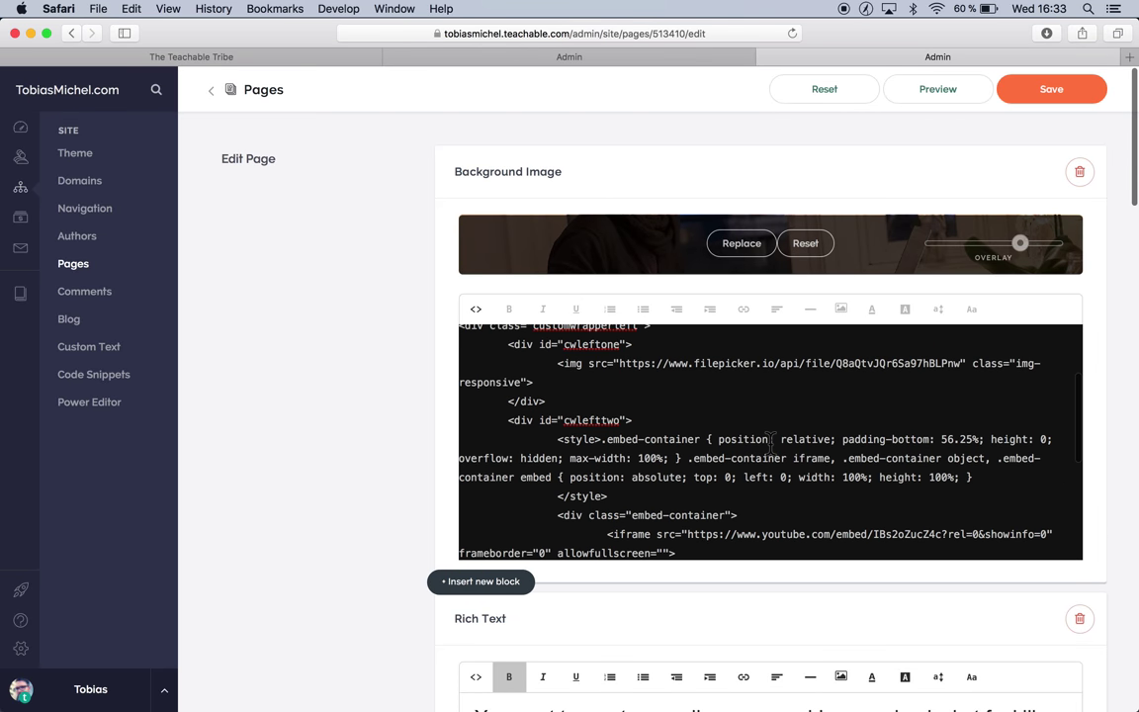
scroll(770, 444, up, 1)
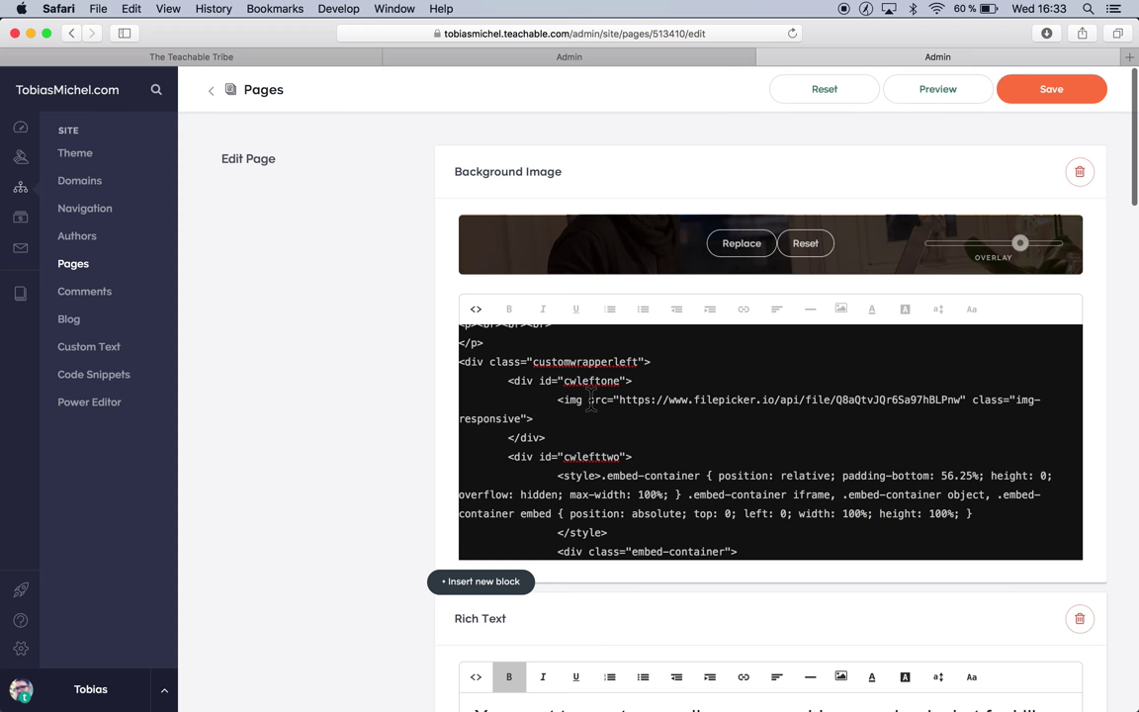
scroll(524, 381, up, 1)
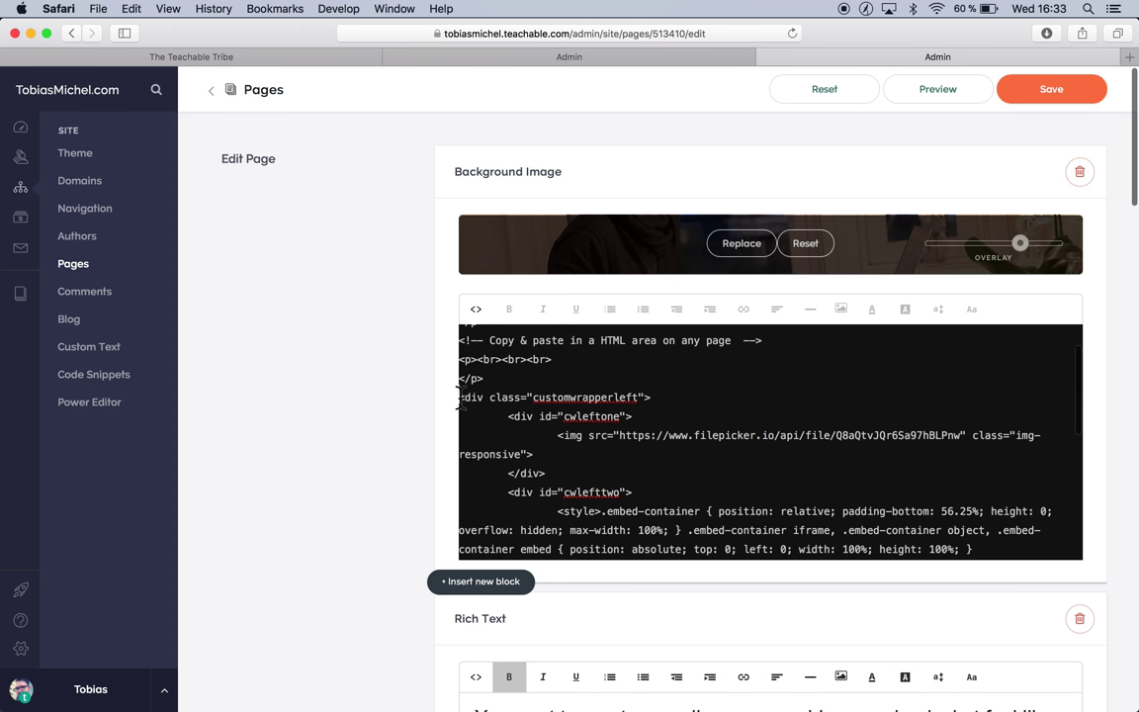
drag(460, 398, 659, 395)
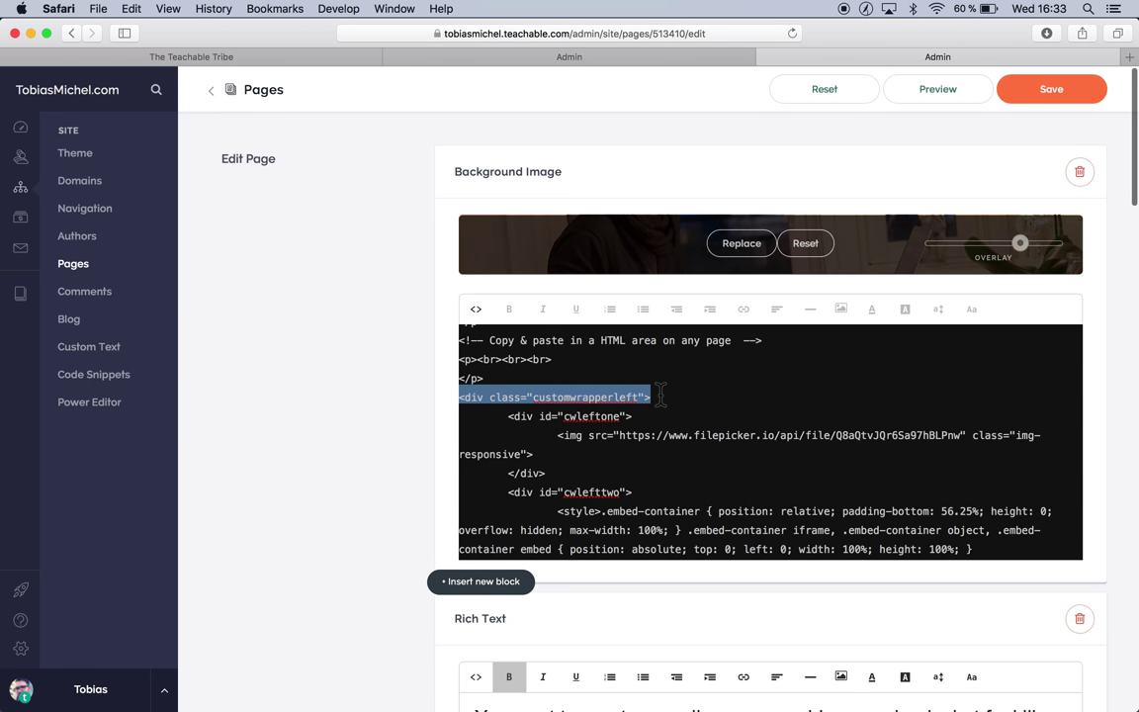
click(547, 396)
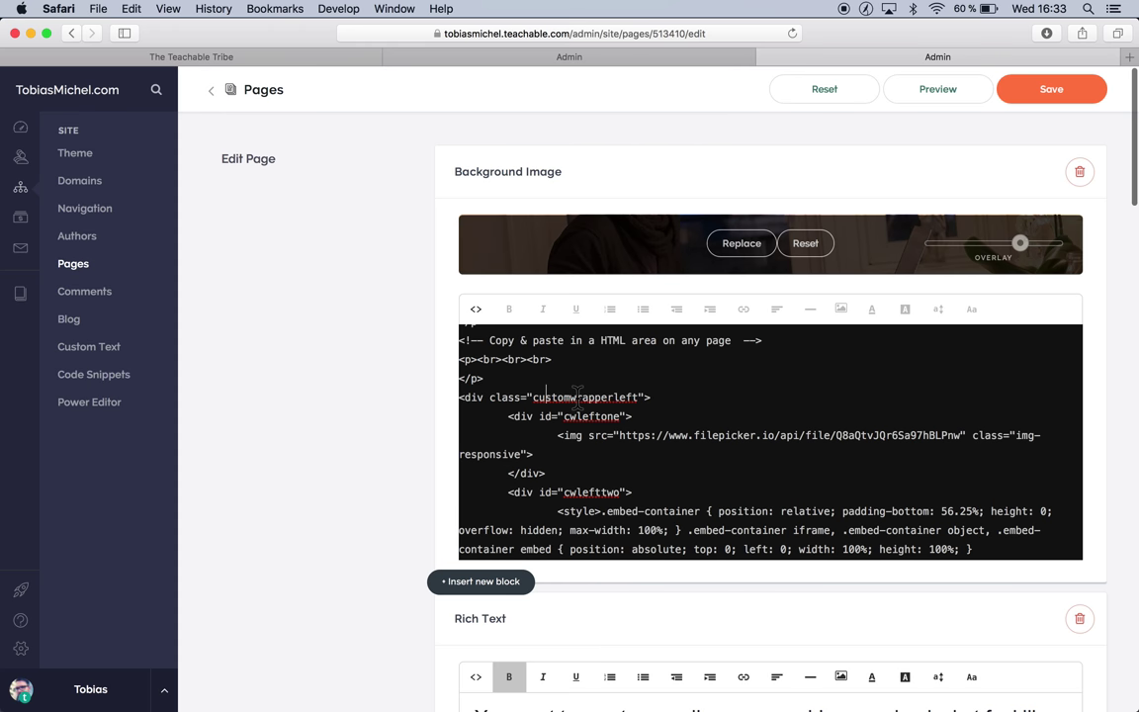
Show the site's Code Snippets CSS from its first line, at the custom wrapper left rules
click(478, 67)
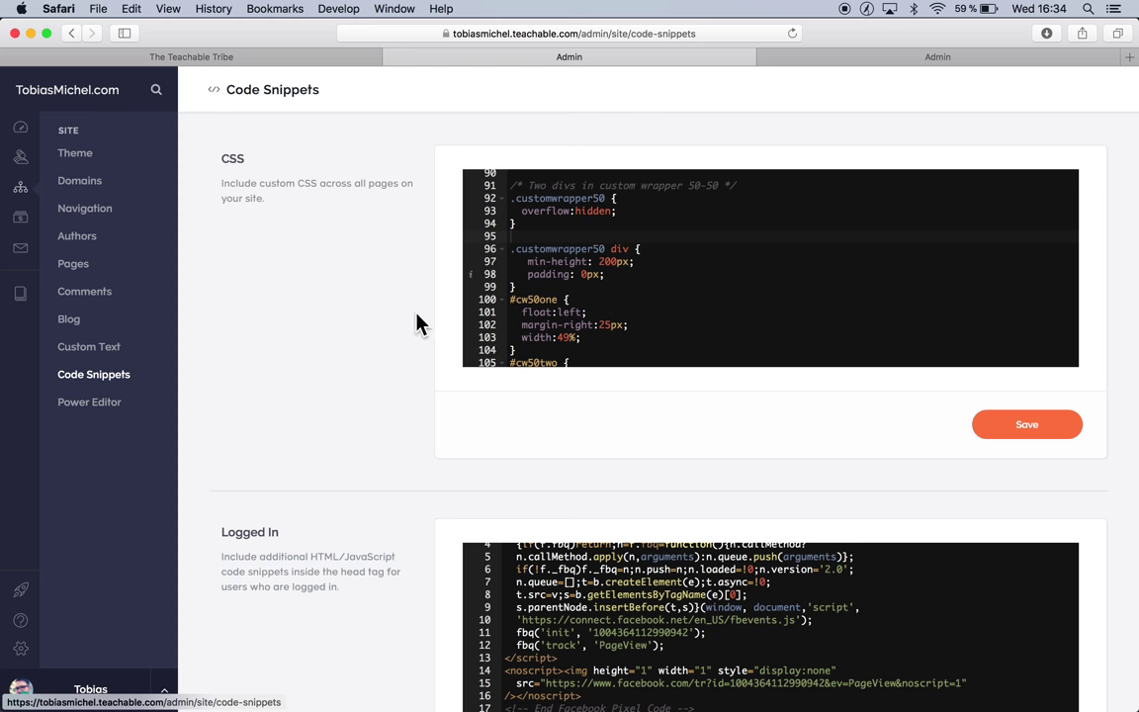
scroll(702, 330, up, 10)
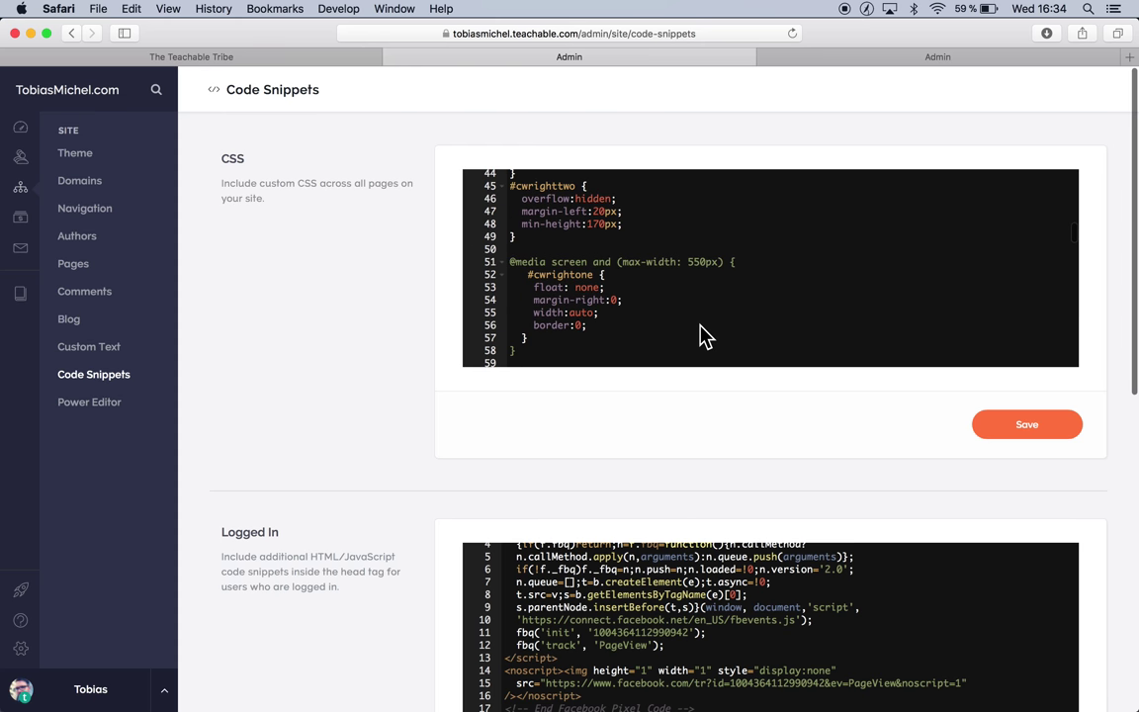
scroll(702, 337, up, 8)
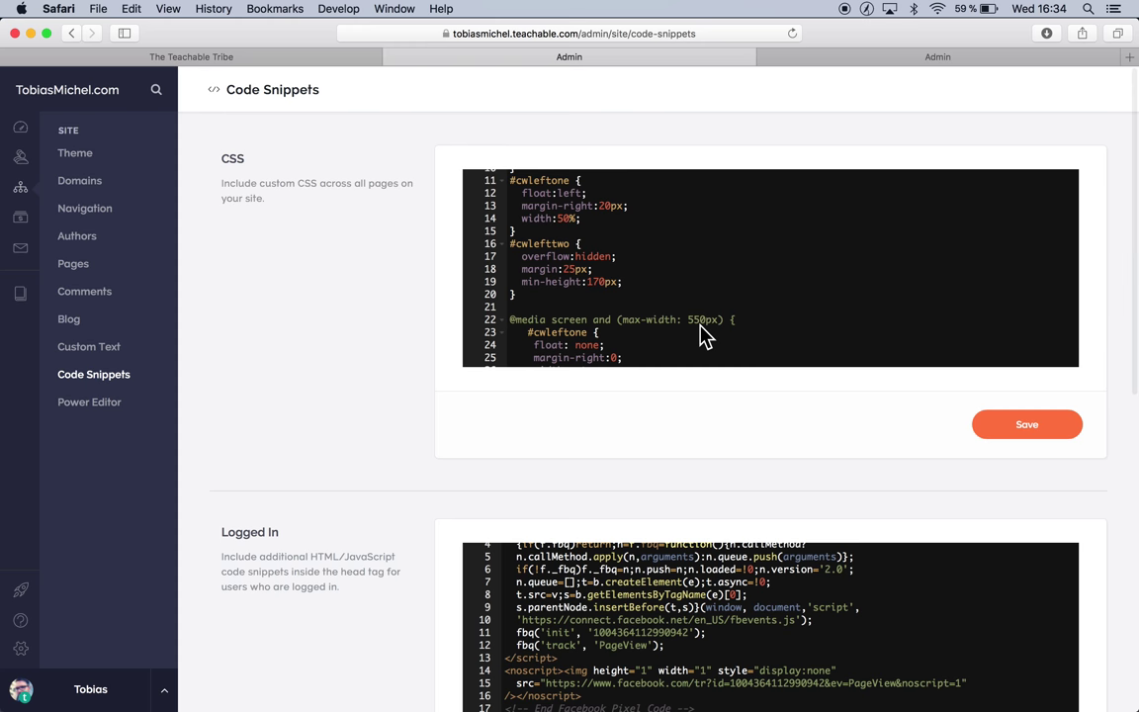
scroll(702, 337, up, 3)
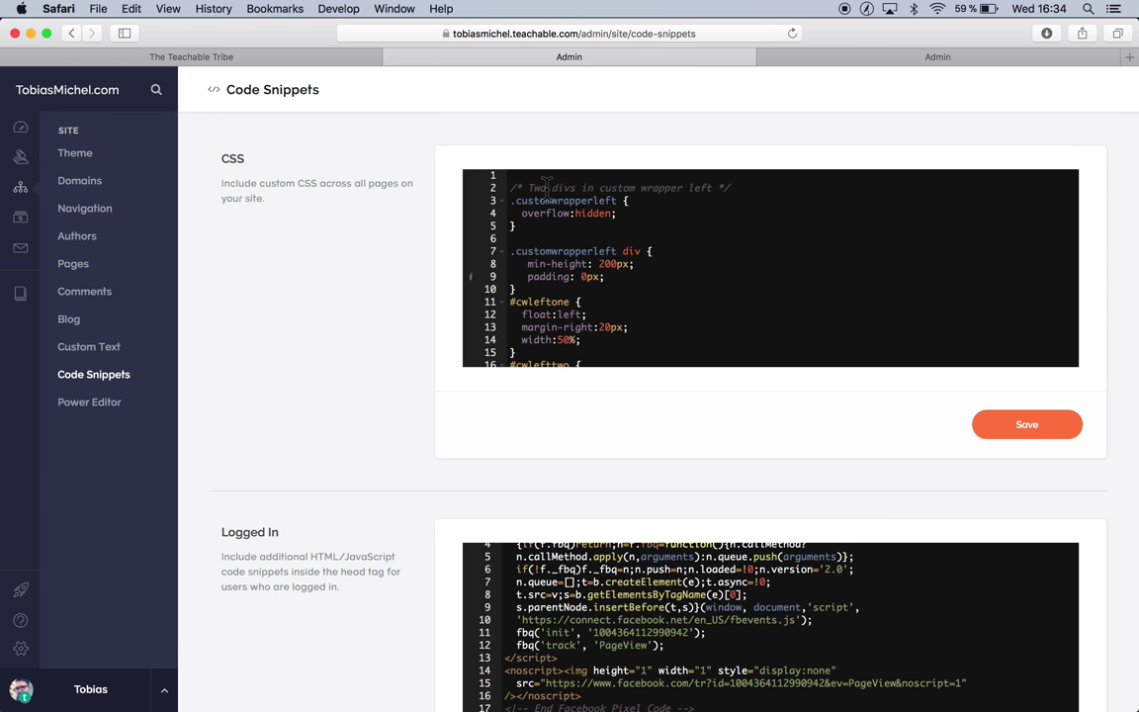
Examine the comment above the customwrapperleft CSS and the rules that follow it
drag(547, 188, 585, 188)
click(629, 188)
click(657, 202)
scroll(636, 197, down, 1)
scroll(636, 197, up, 1)
scroll(690, 226, down, 3)
scroll(690, 227, up, 3)
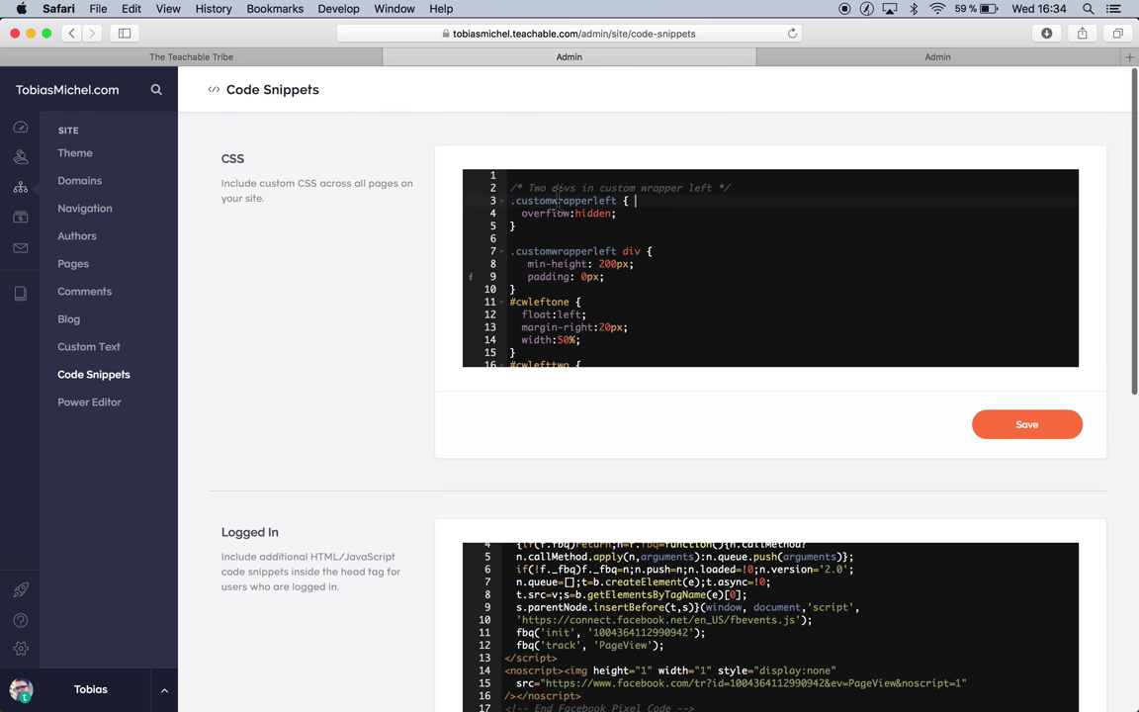
Select the CSS from the custom wrapper left comment onward, and check the copied 50-50 wrapper snippet in TextEdit before returning to Safari
drag(465, 175, 597, 192)
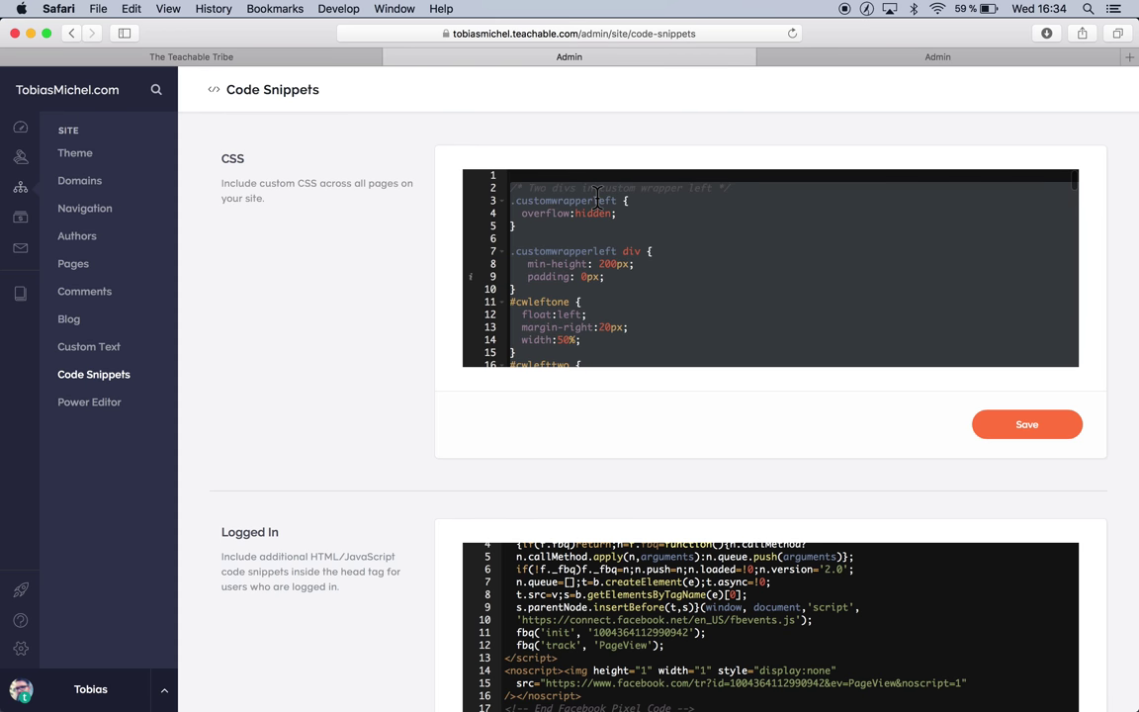
key(super+Tab)
key(super+Tab)
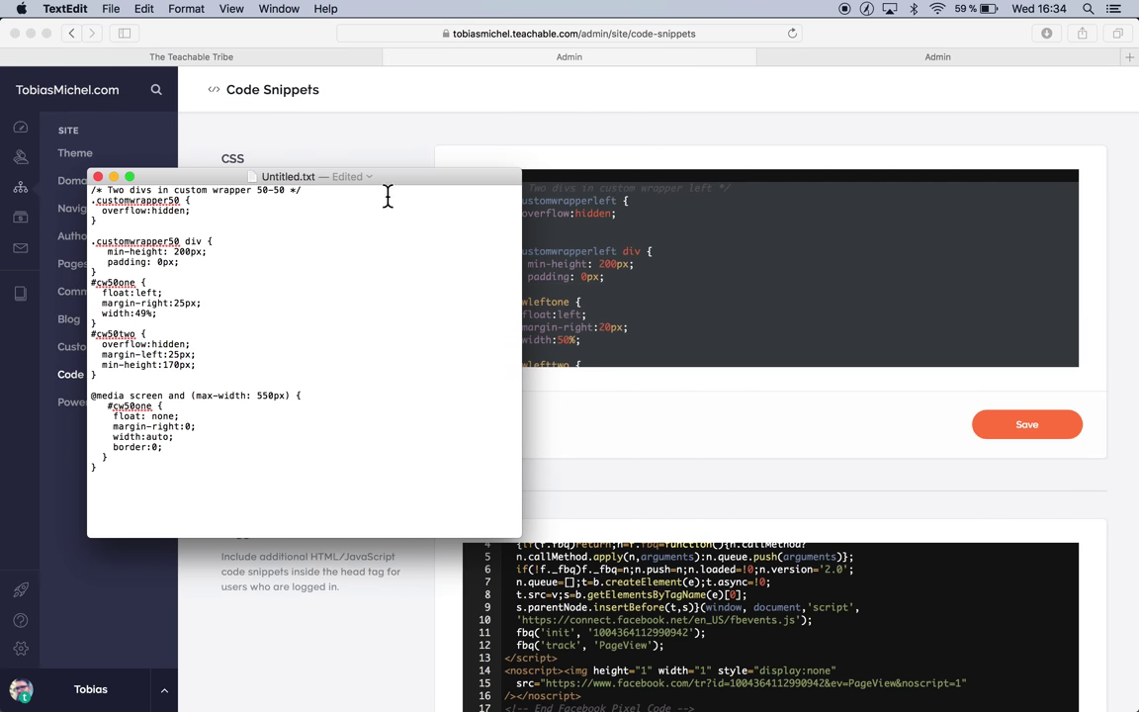
key(super+Tab)
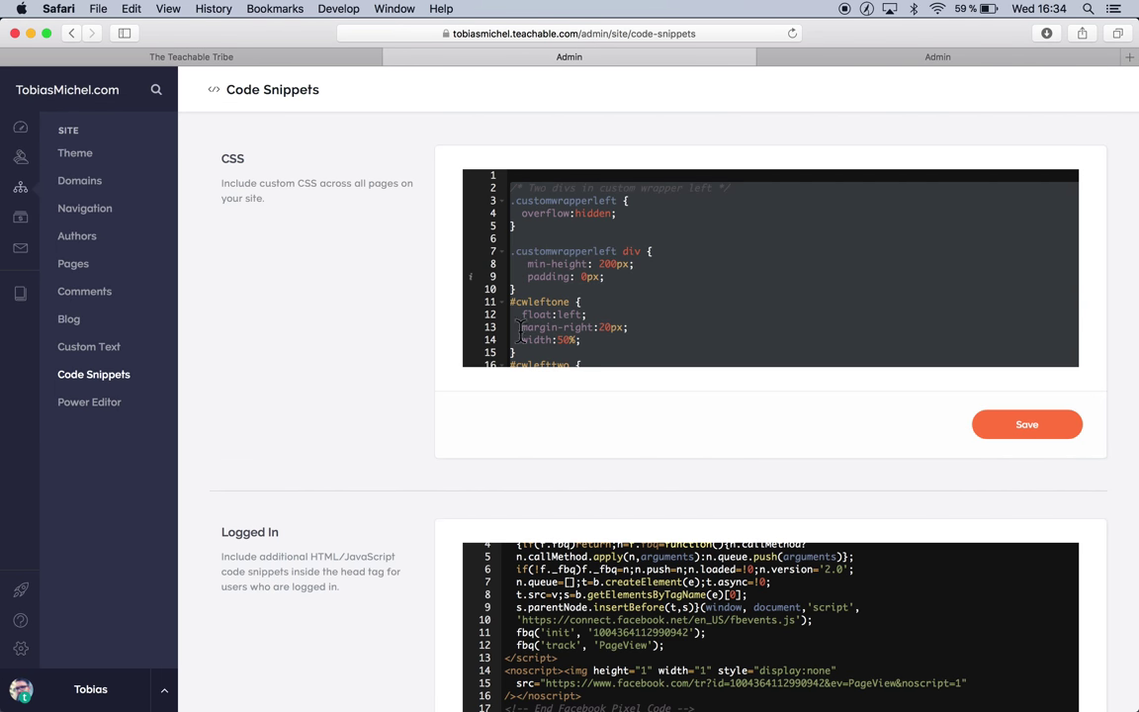
click(627, 304)
Highlight the cwleftone selector name in the CSS and point out the width line of its rule
scroll(714, 278, down, 3)
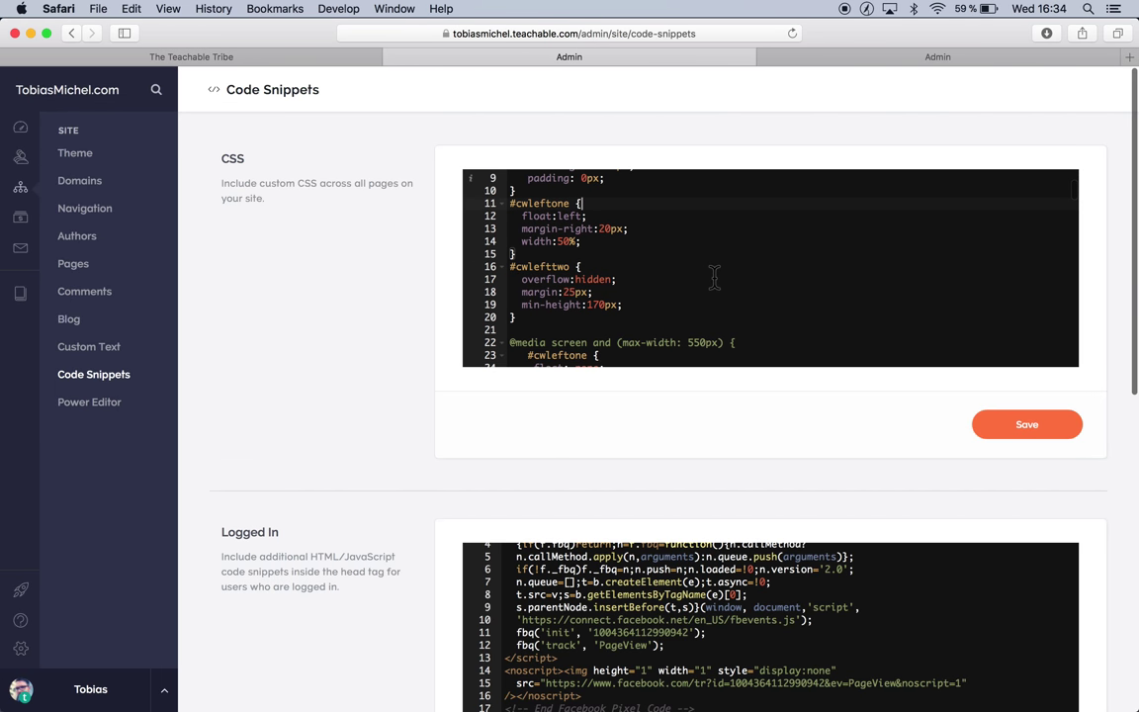
click(515, 204)
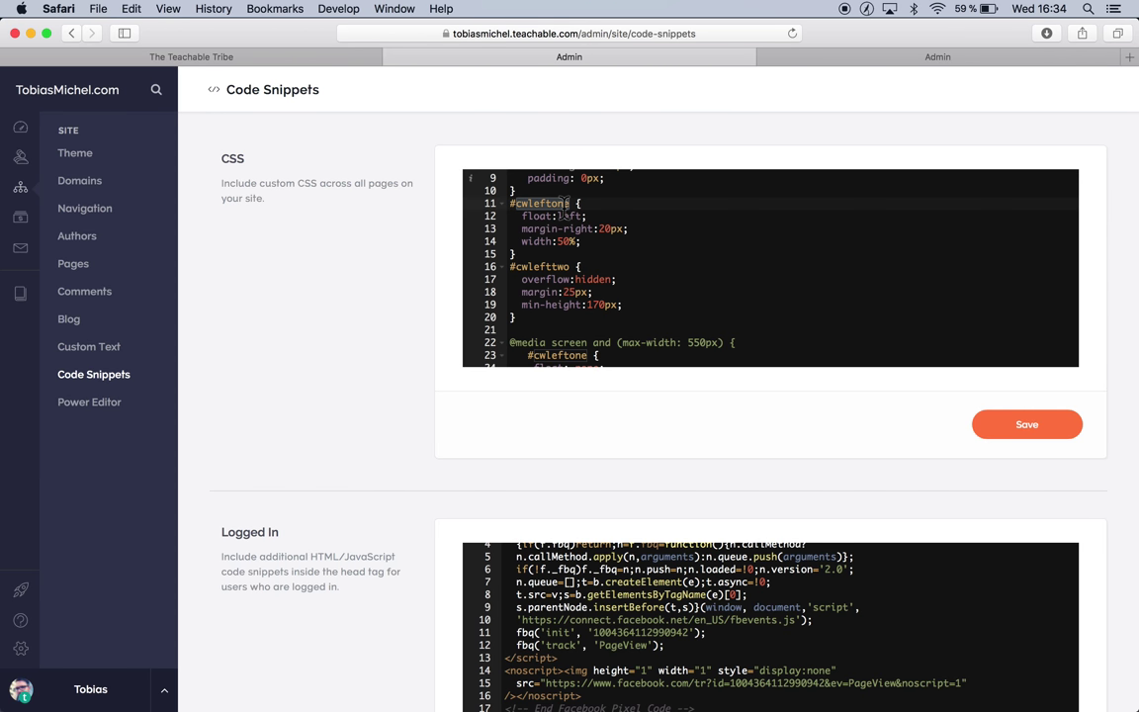
click(681, 256)
click(593, 242)
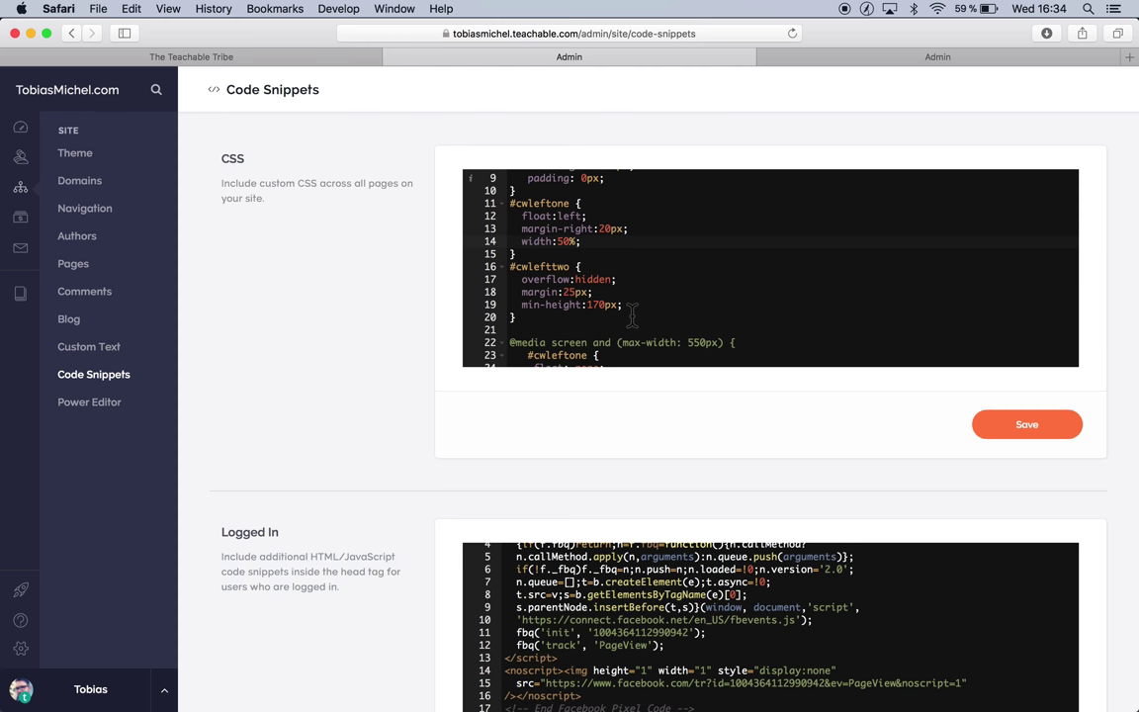
Highlight the custom wrapper CSS as one block, and clear the selection at the customwrapperleft div rule
key(super+Up)
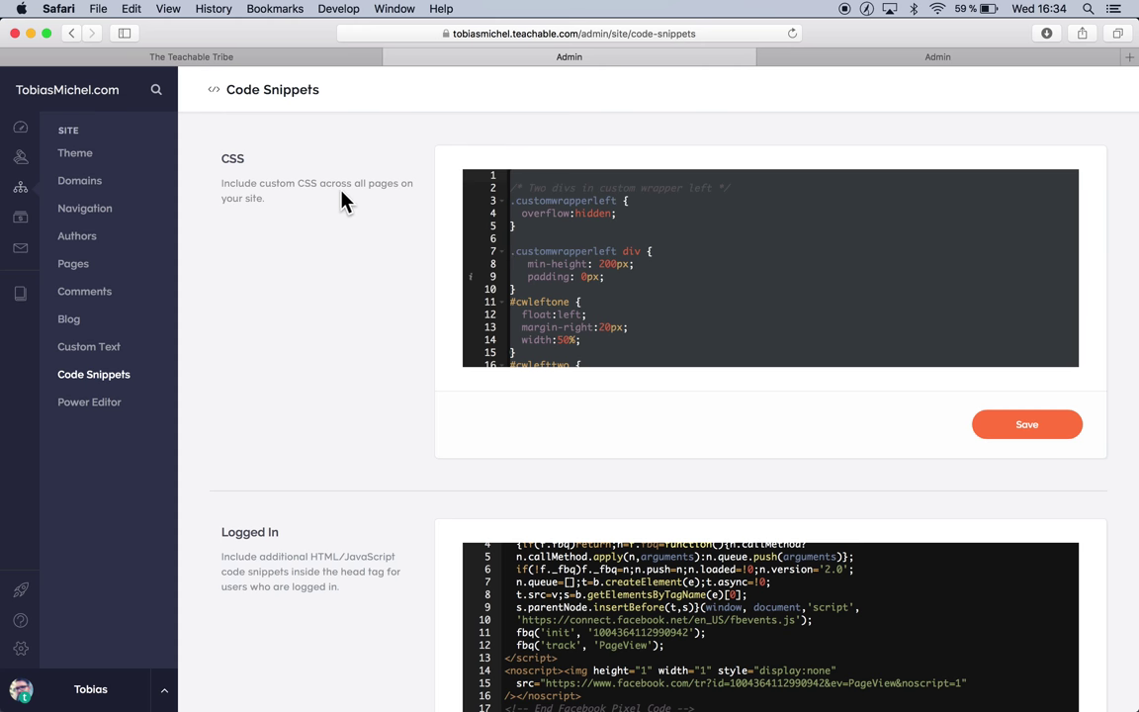
click(590, 244)
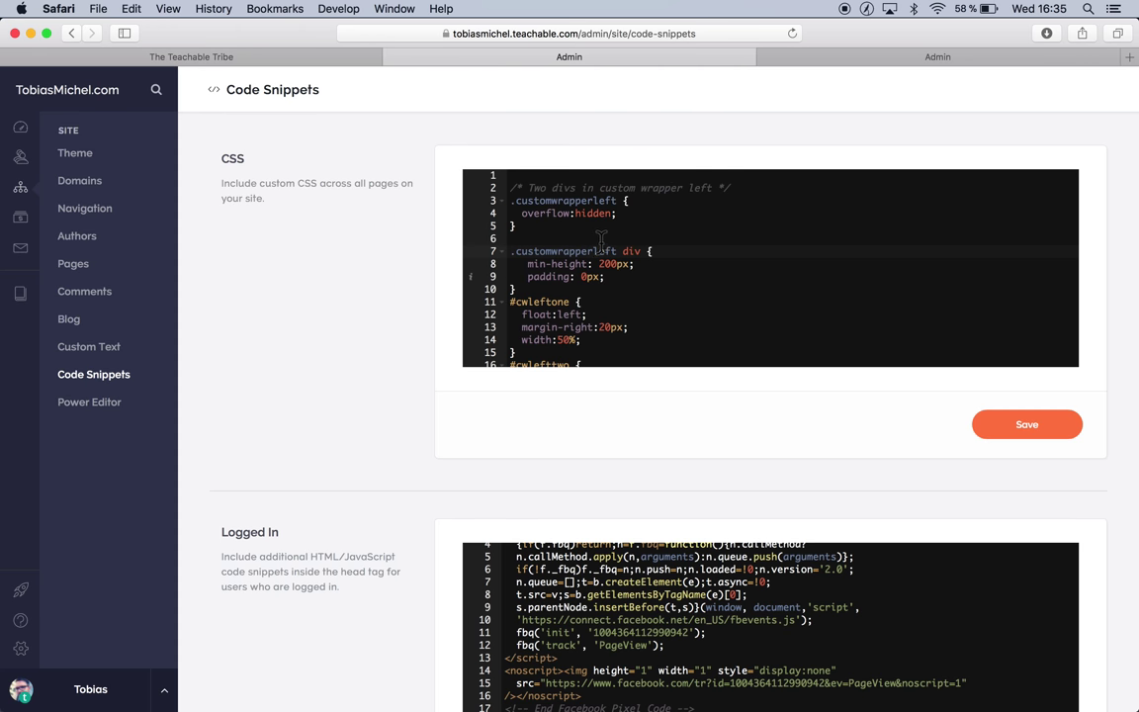
scroll(620, 227, up, 1)
Return to the Resources page editor and highlight the HTML from the customwrapperleft div to the start of the cwlefttwo content
click(885, 59)
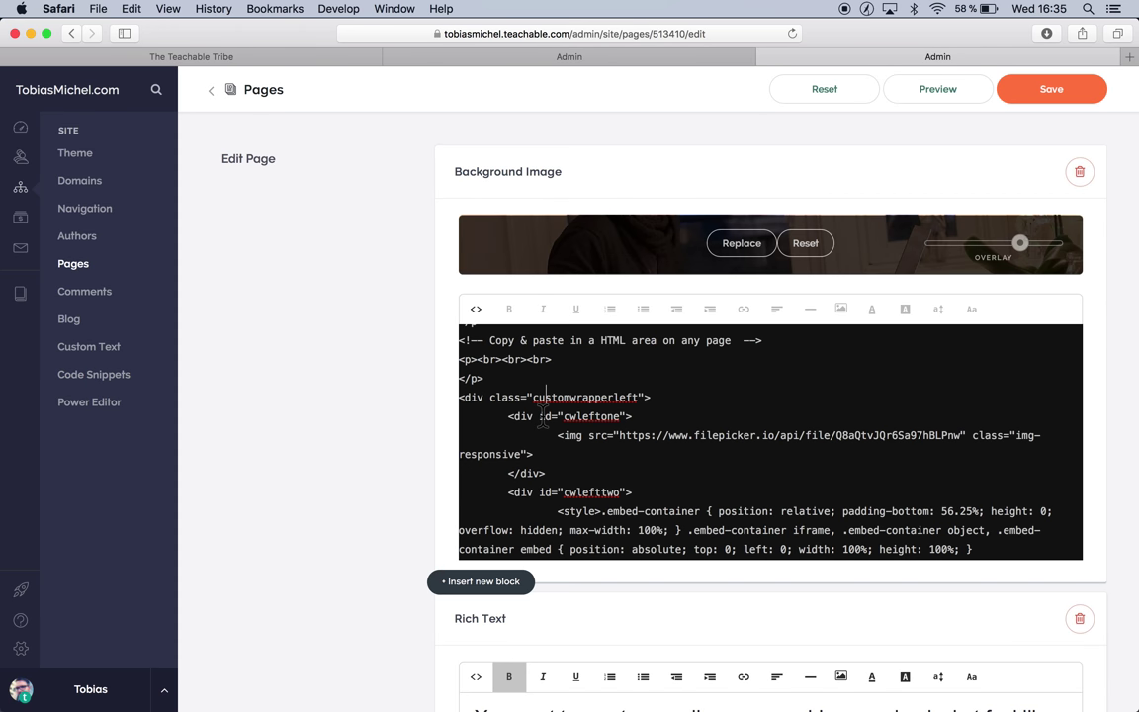
drag(460, 400, 657, 499)
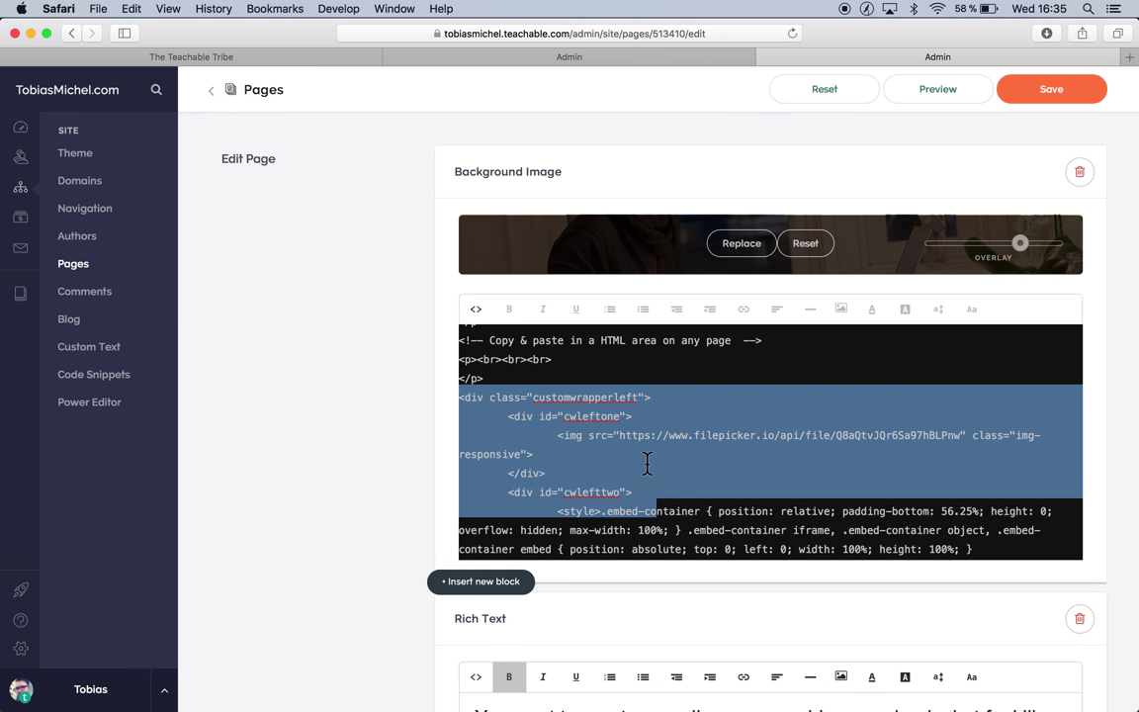
click(647, 463)
drag(483, 396, 571, 511)
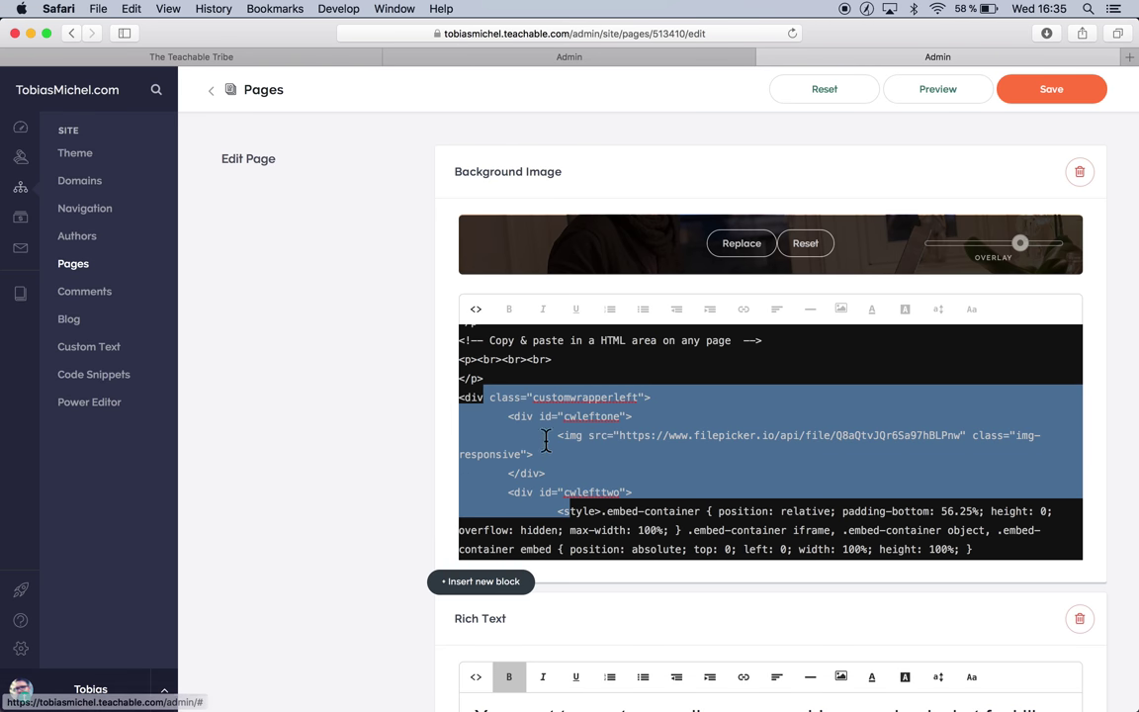
click(545, 491)
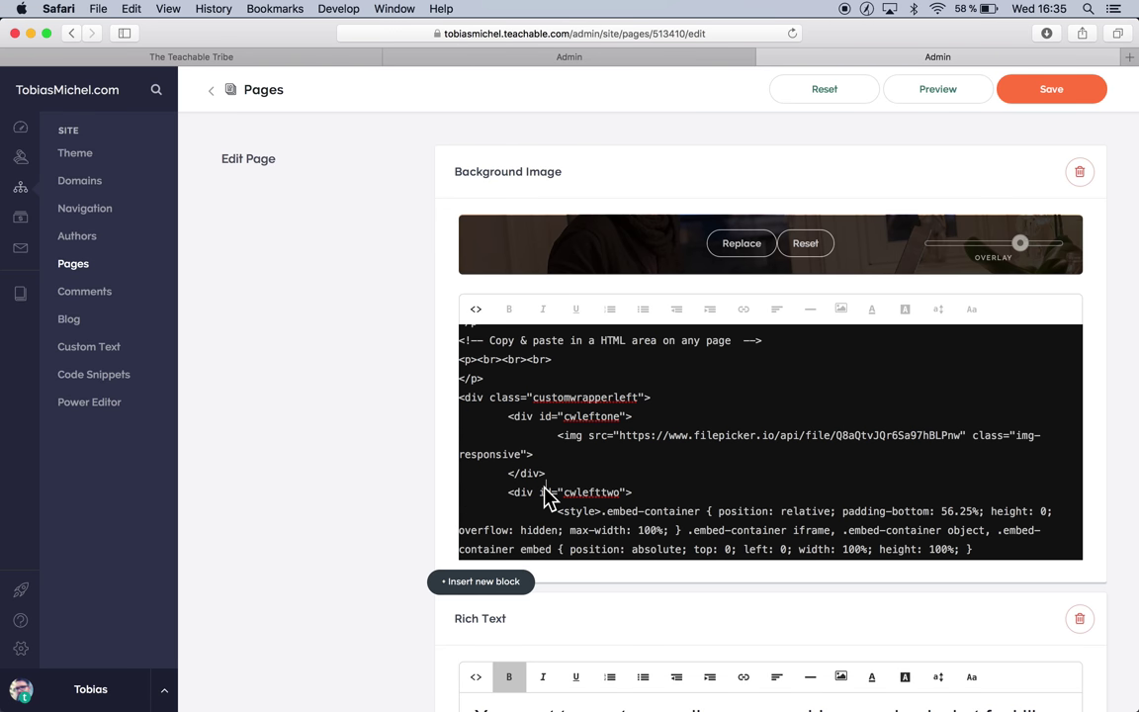
Open the Custom wrapper css page for editing from the site's list of pages
click(503, 56)
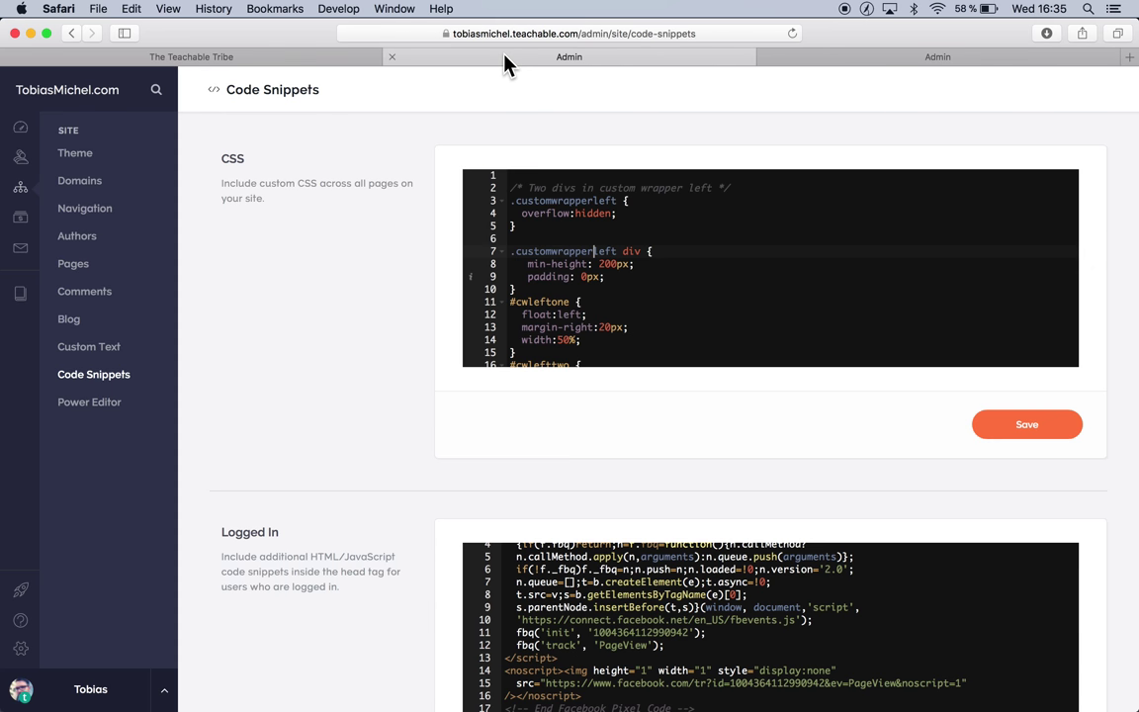
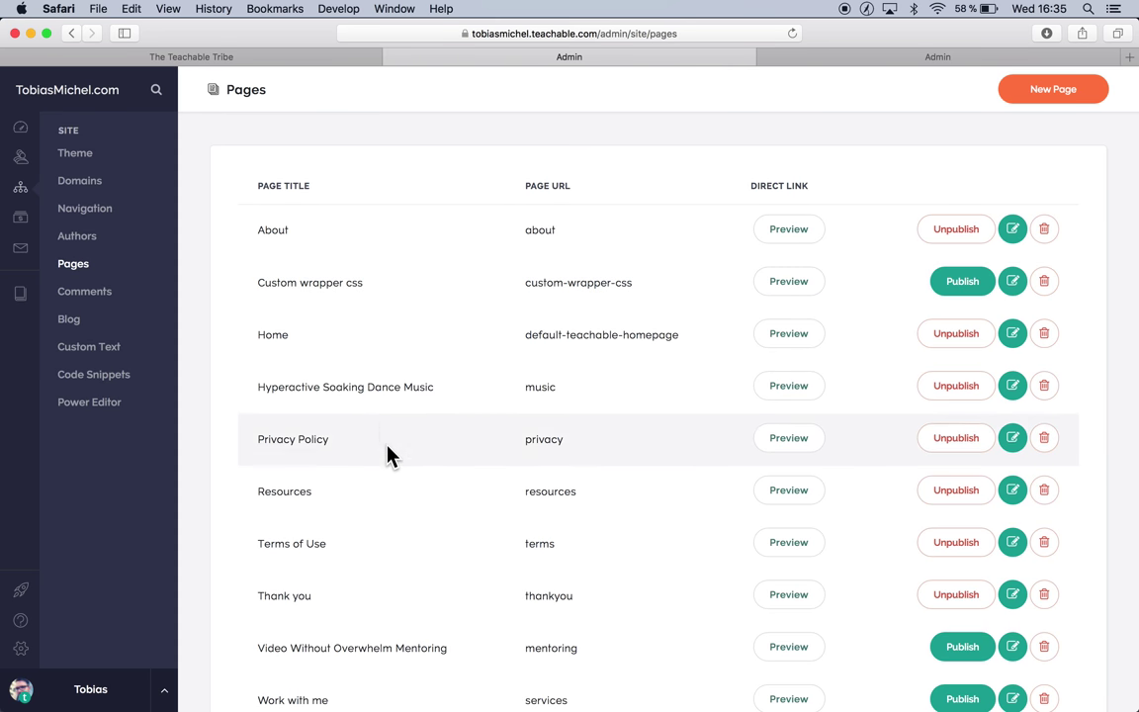
scroll(343, 283, down, 3)
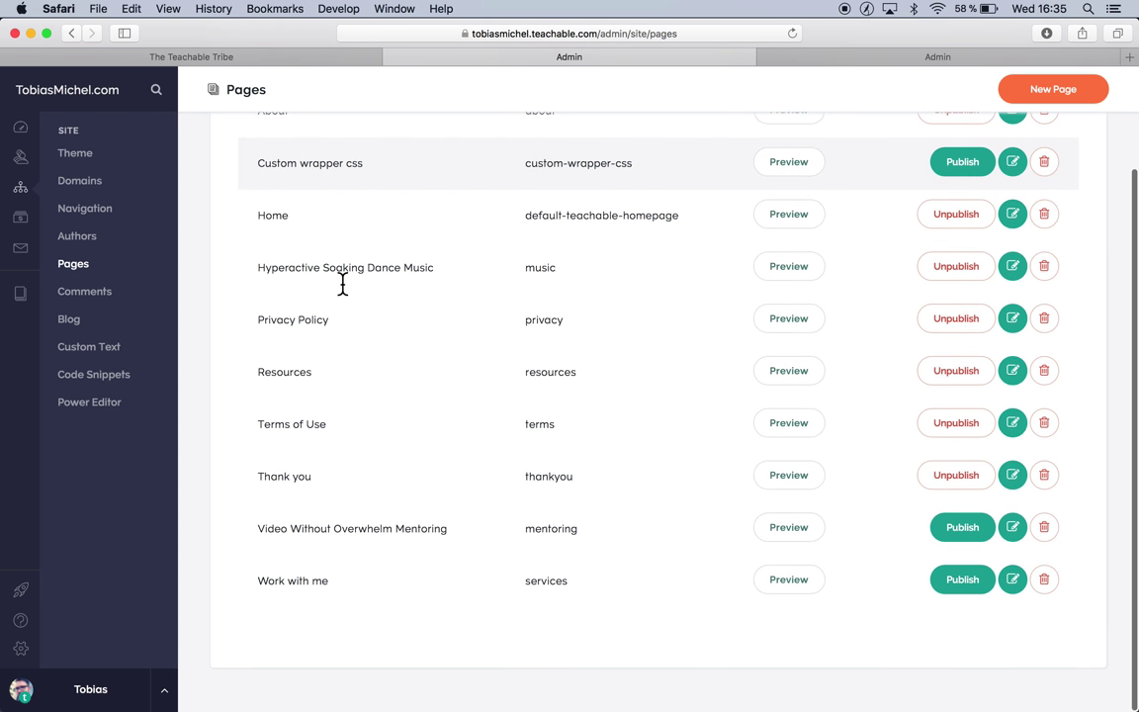
scroll(366, 475, up, 3)
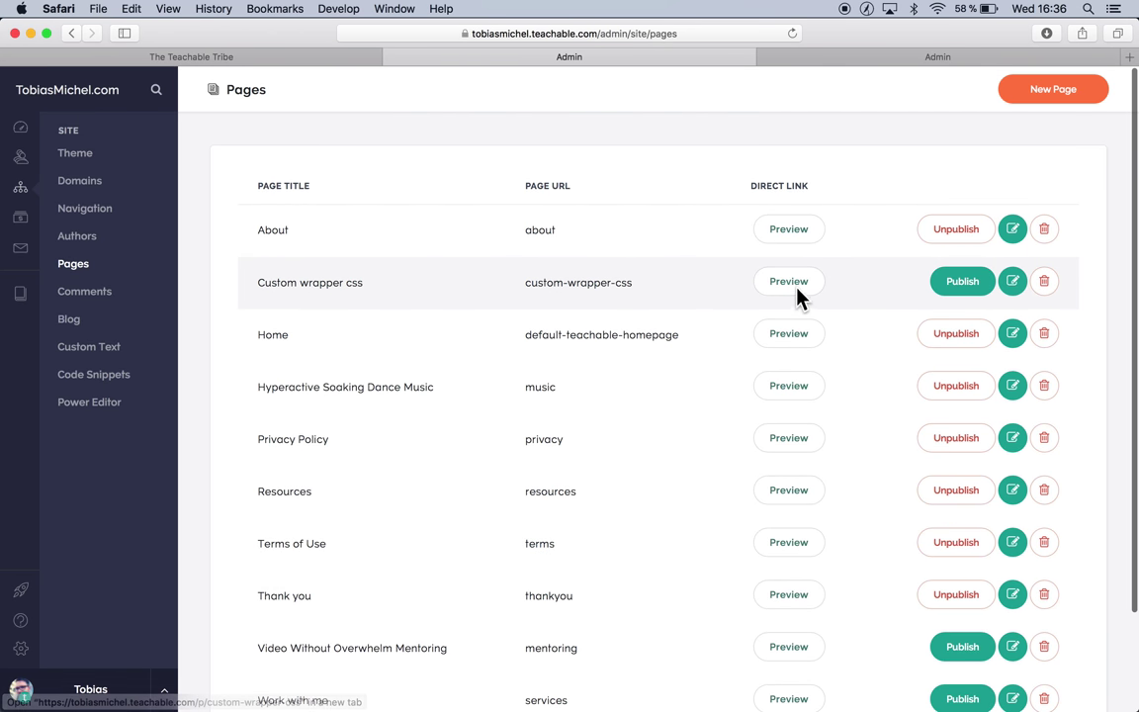
click(1012, 283)
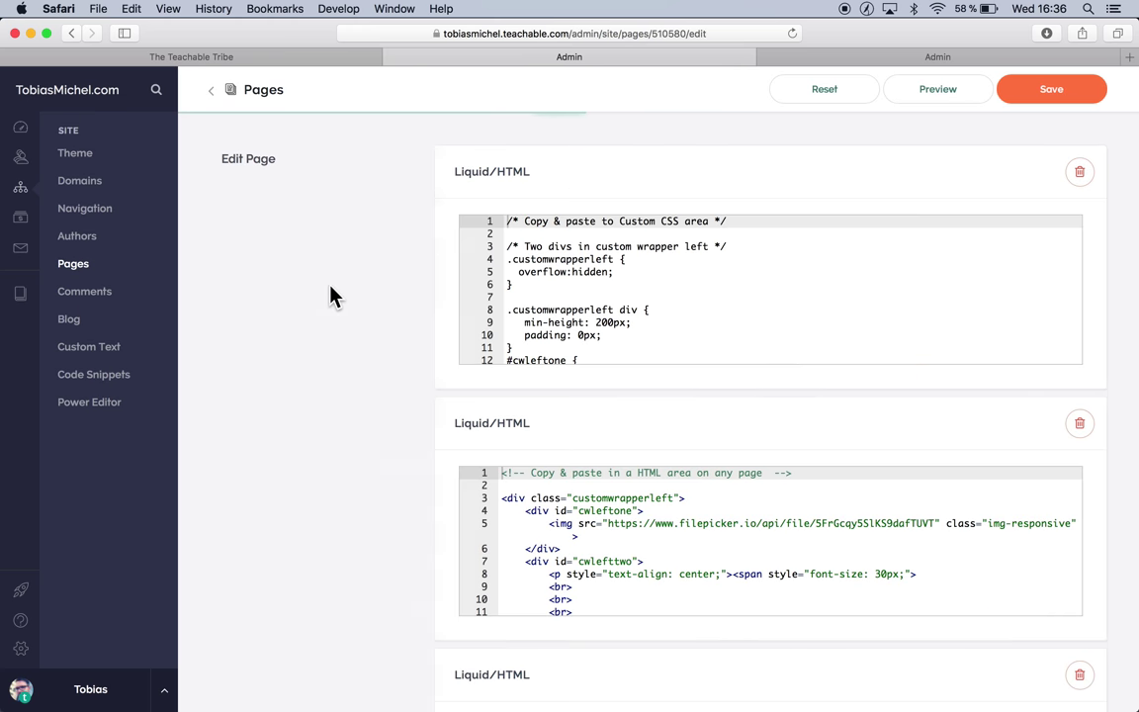
Look over the custom wrapper CSS block and the HTML block below it on the Custom wrapper css page
click(652, 269)
scroll(737, 257, down, 5)
scroll(737, 257, up, 5)
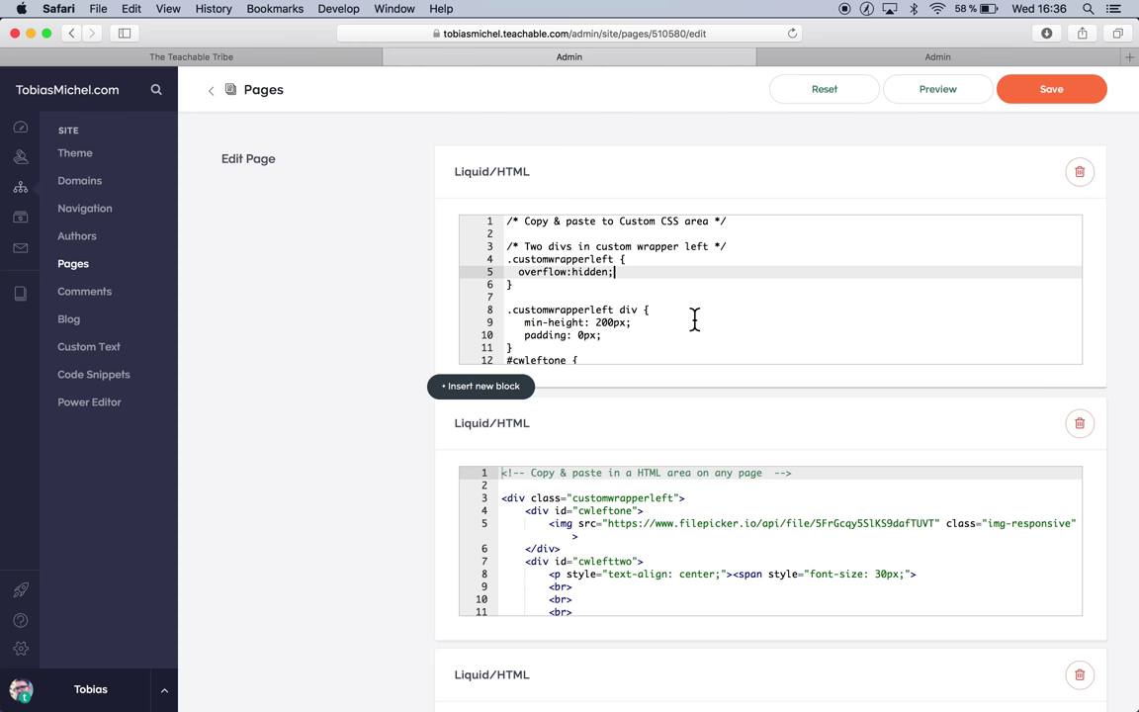
scroll(649, 559, down, 3)
scroll(649, 559, up, 3)
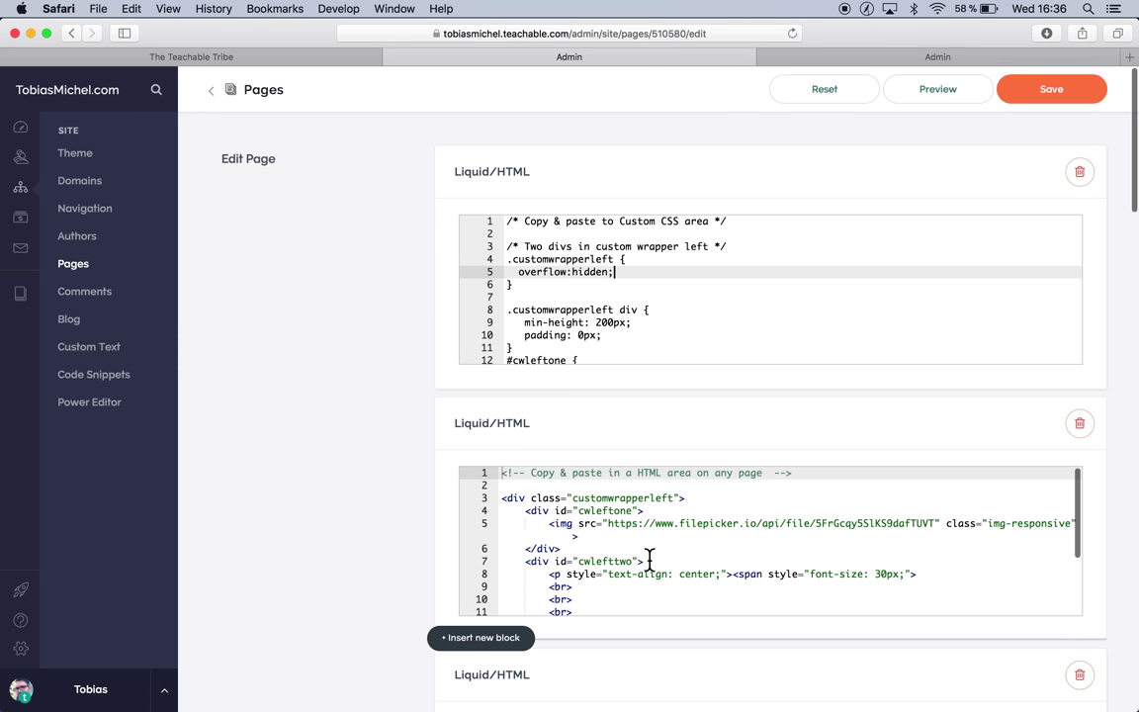
scroll(649, 556, up, 1)
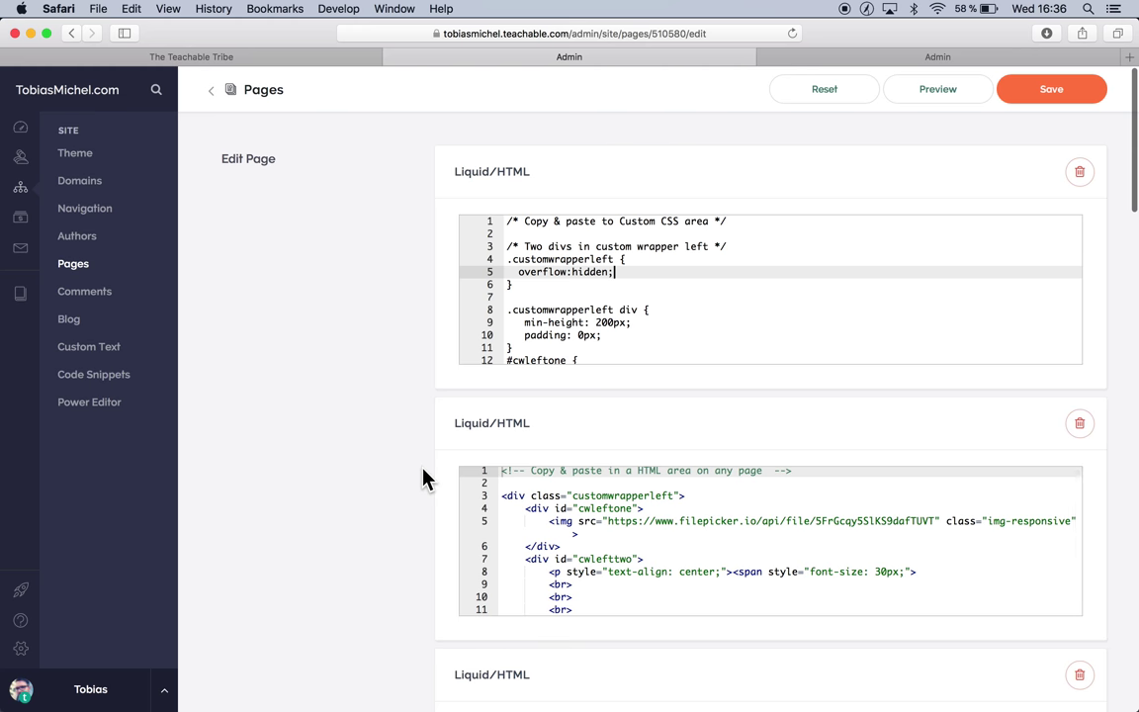
scroll(422, 479, down, 1)
Compare the customwrapperleft HTML block with the customwrapperright block beneath it
click(619, 472)
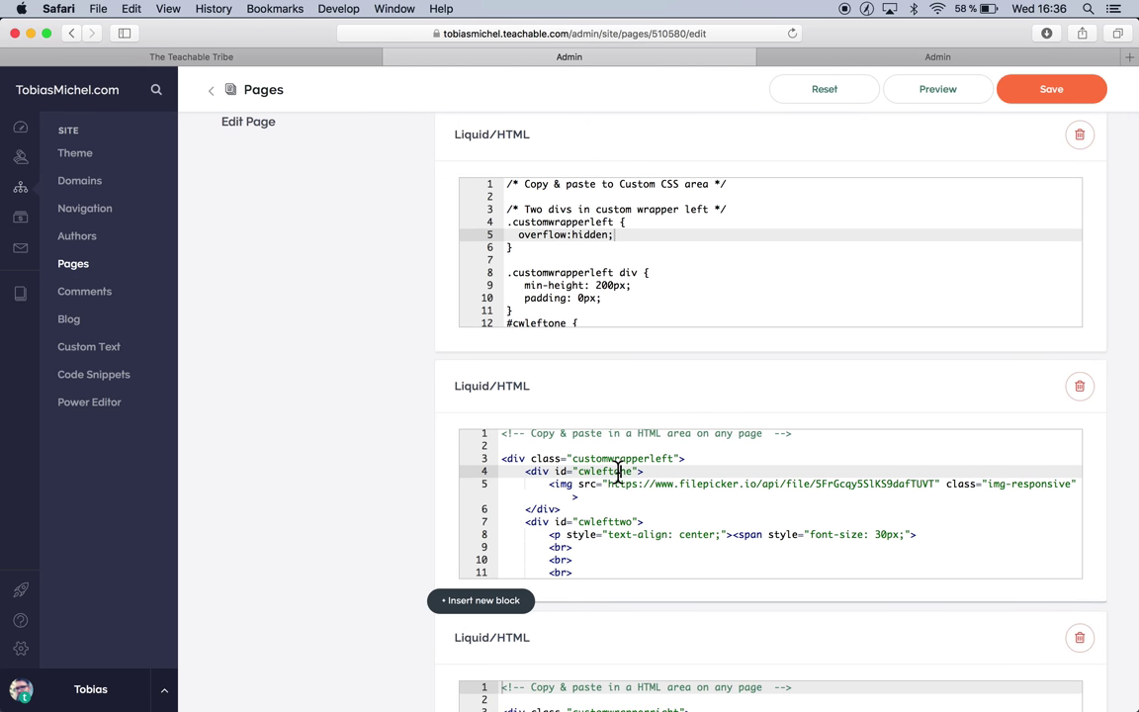
scroll(656, 459, down, 2)
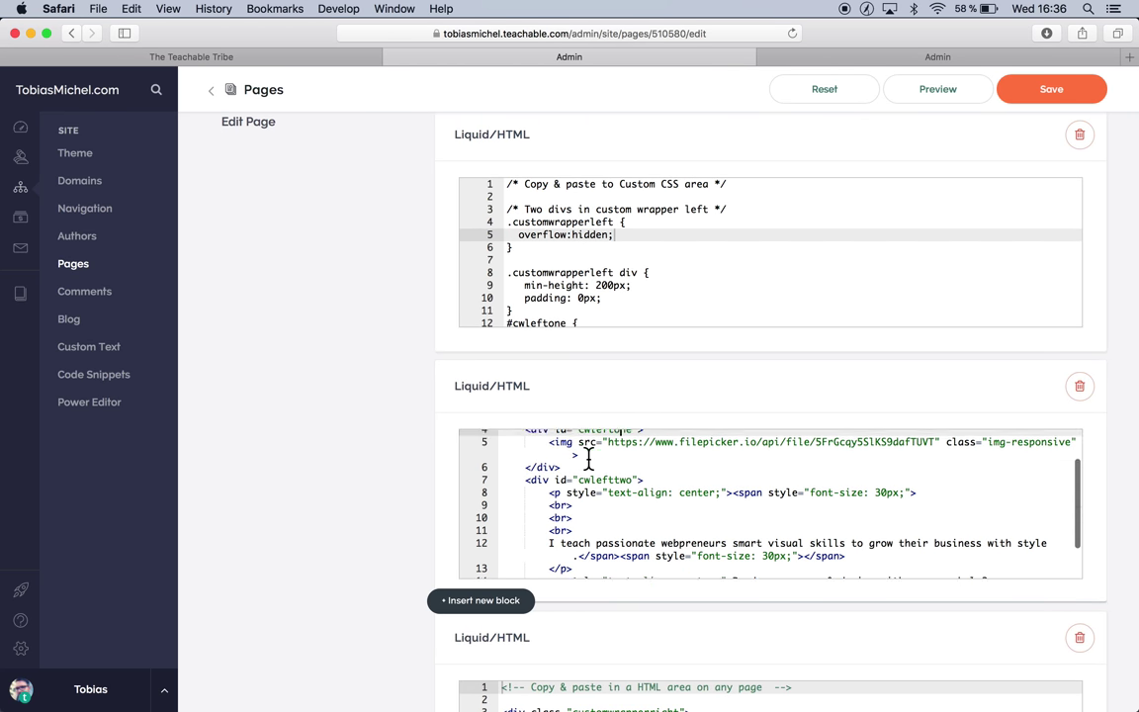
scroll(554, 445, up, 2)
scroll(346, 386, down, 4)
scroll(681, 333, down, 3)
scroll(683, 337, up, 3)
scroll(682, 336, down, 3)
scroll(653, 323, up, 3)
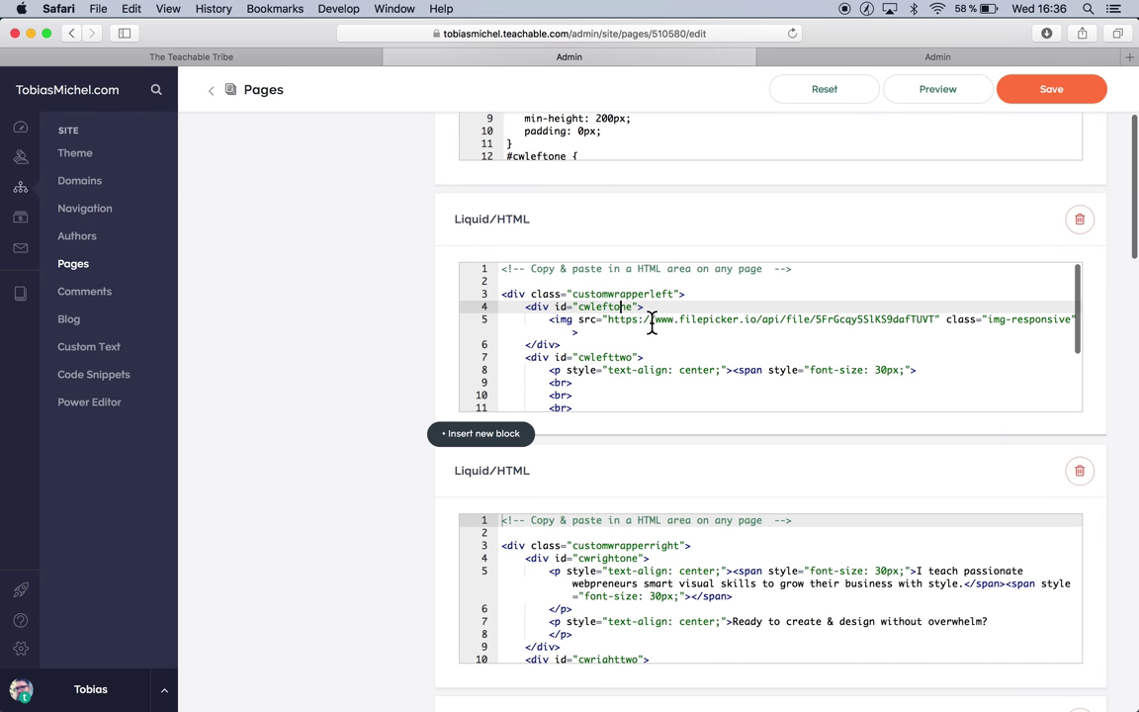
click(602, 332)
scroll(602, 332, up, 3)
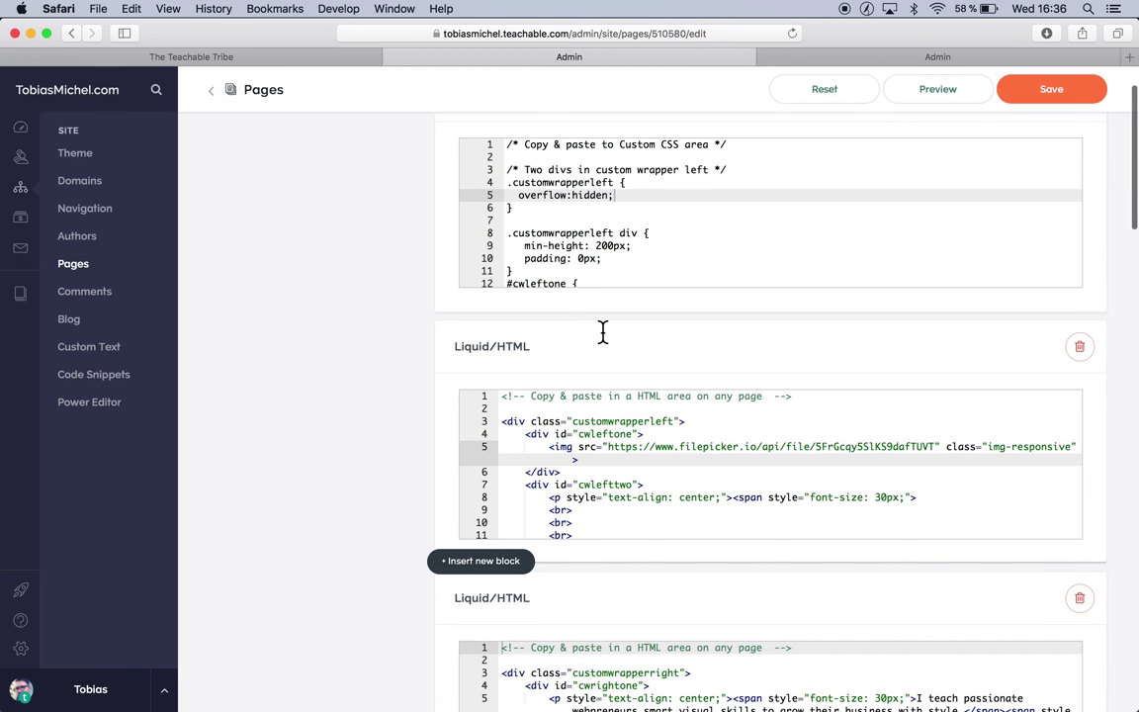
Point out the customwrapperleft and cwleftone divs and the image inside them in the left wrapper HTML
key(super+a)
click(627, 413)
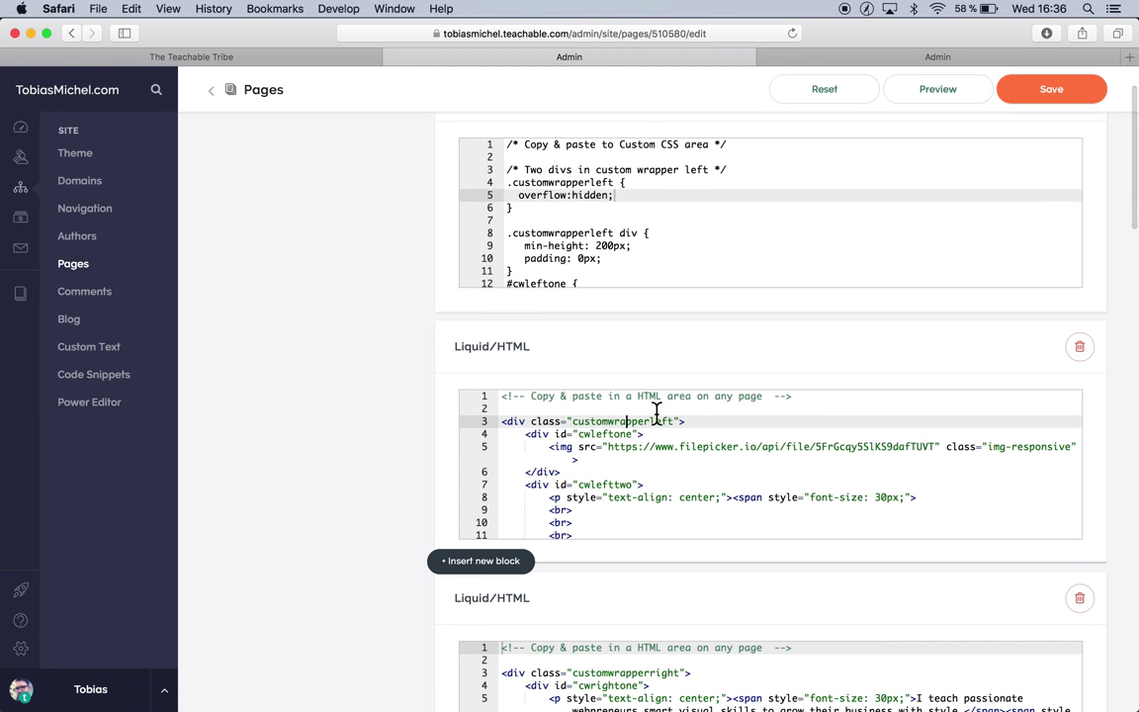
scroll(700, 434, down, 2)
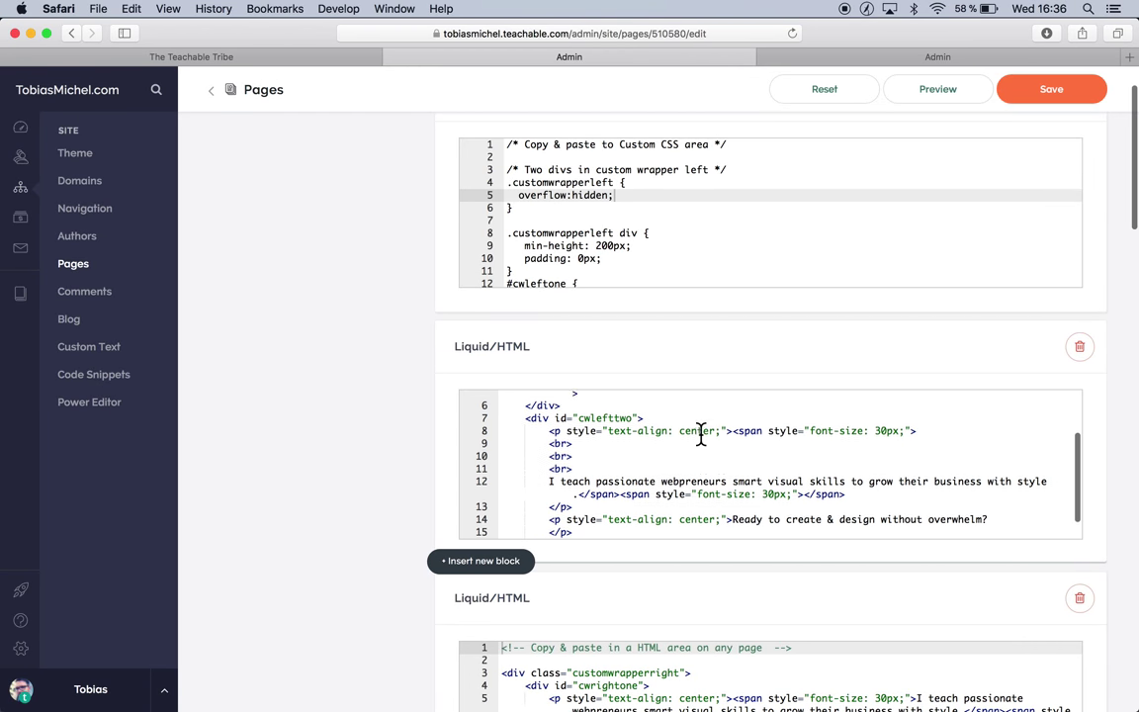
scroll(700, 434, up, 3)
click(692, 422)
click(650, 432)
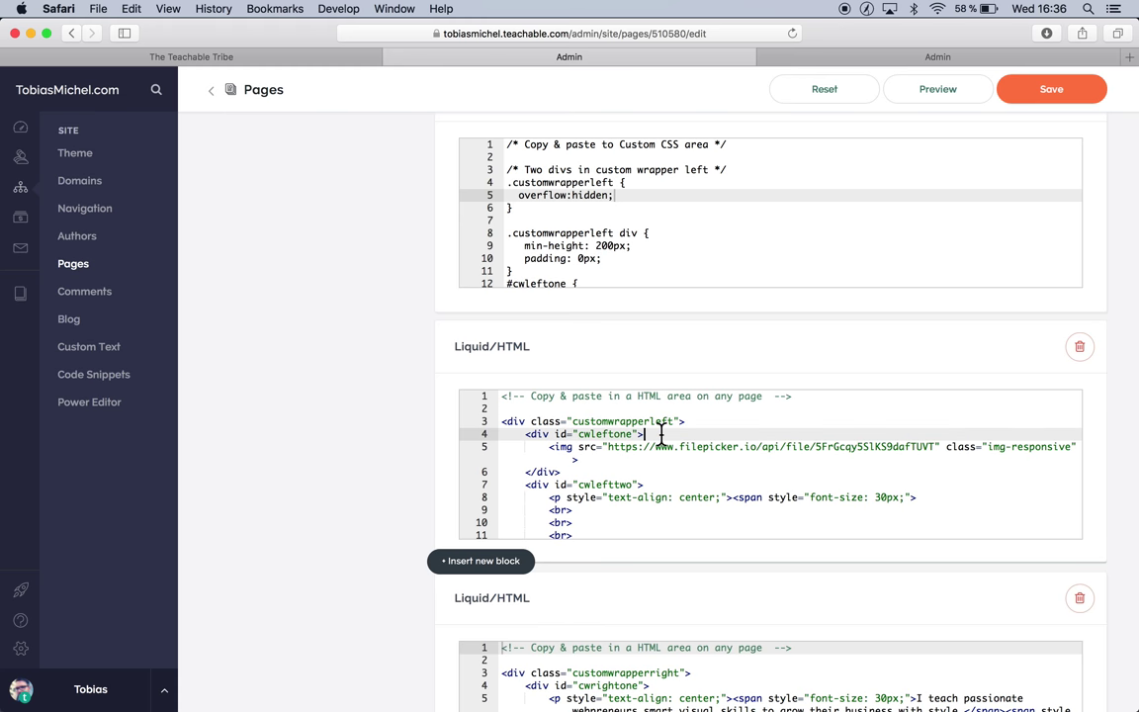
click(663, 459)
scroll(661, 457, down, 1)
scroll(663, 450, up, 2)
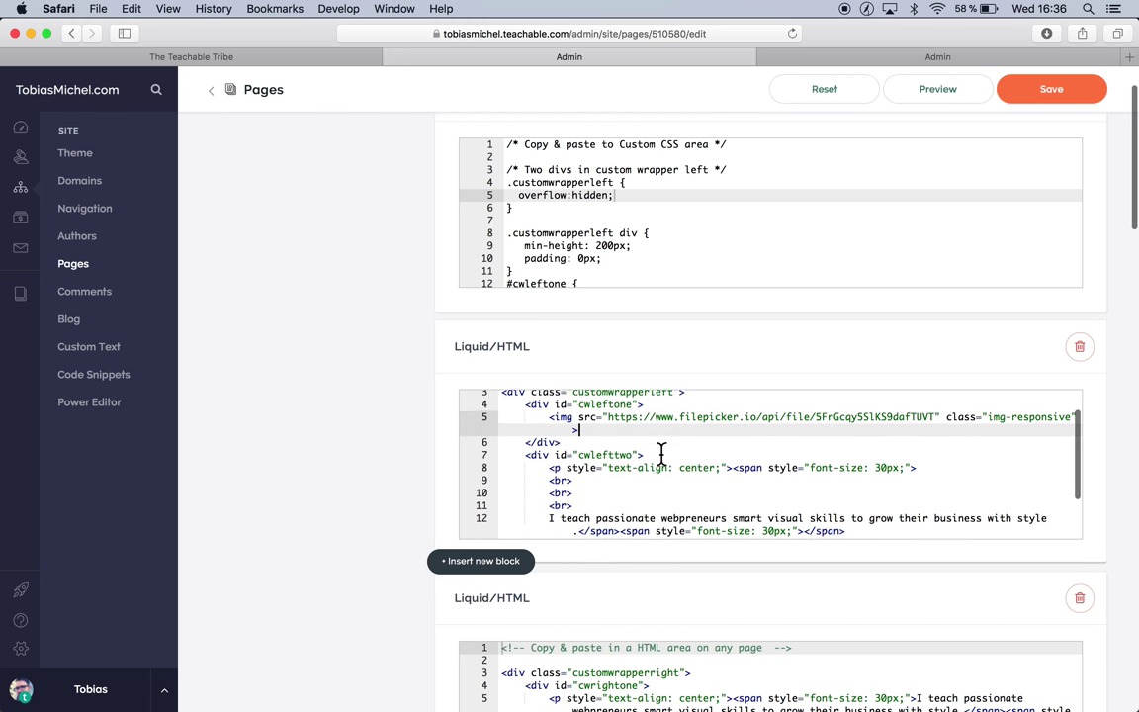
click(643, 433)
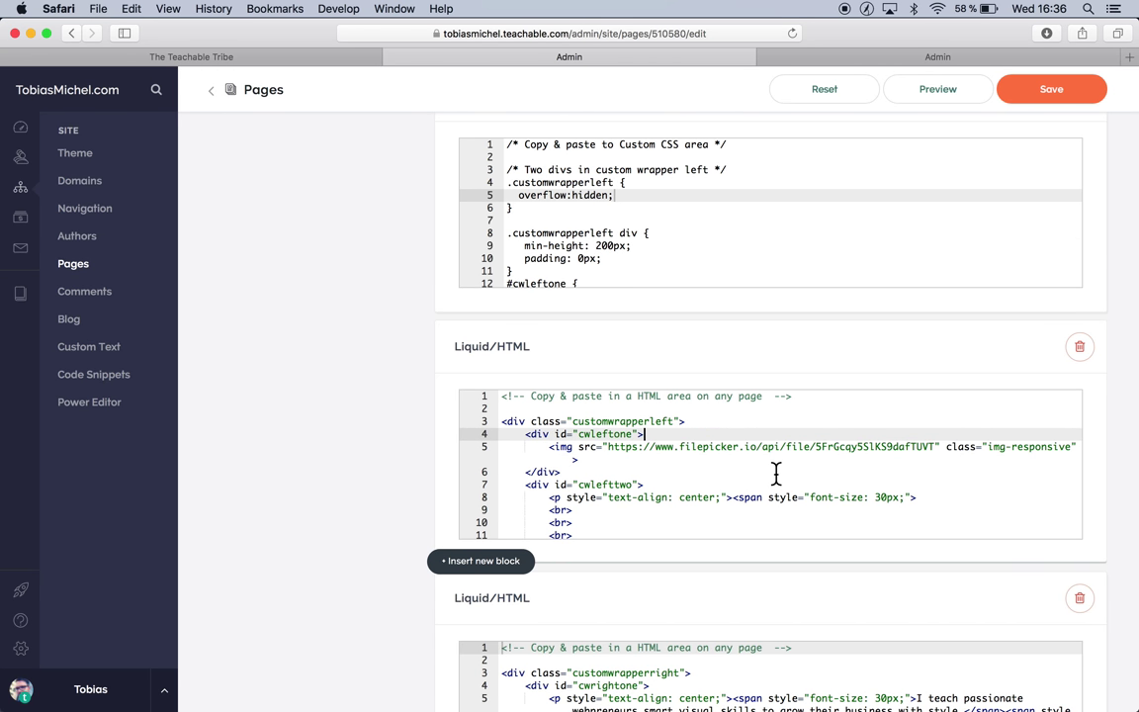
Examine the text paragraphs inside the cwlefttwo div down to the closing divs
scroll(776, 474, down, 3)
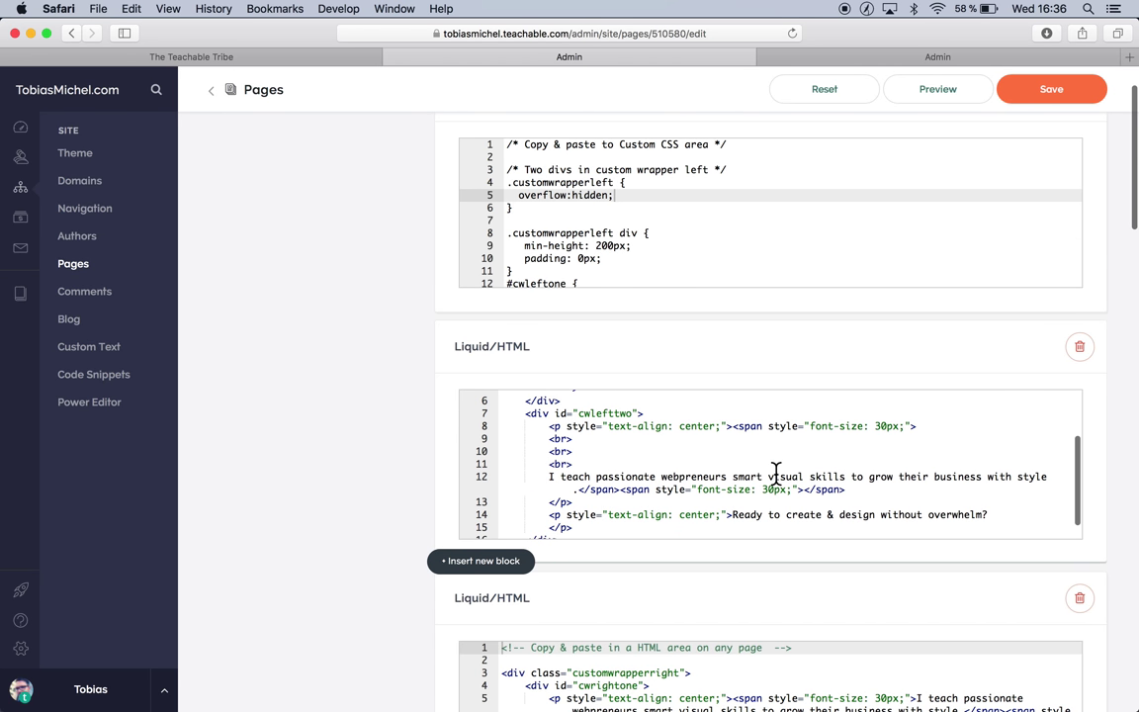
click(617, 474)
scroll(673, 457, down, 1)
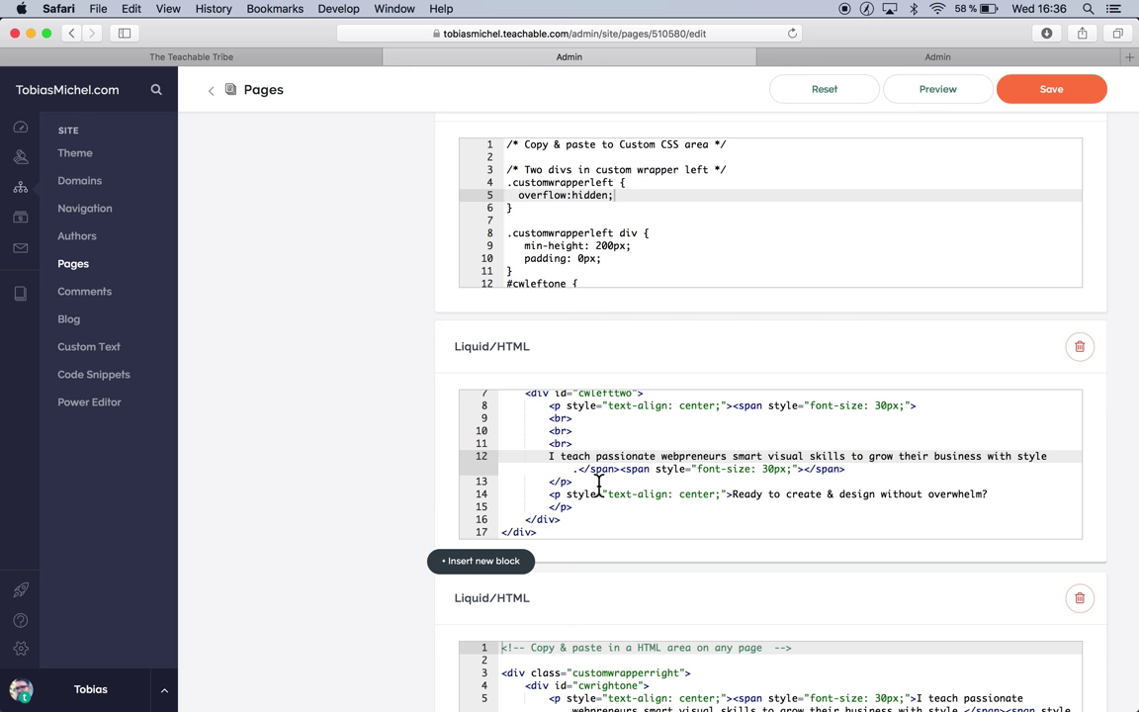
scroll(598, 474, up, 3)
scroll(600, 455, down, 3)
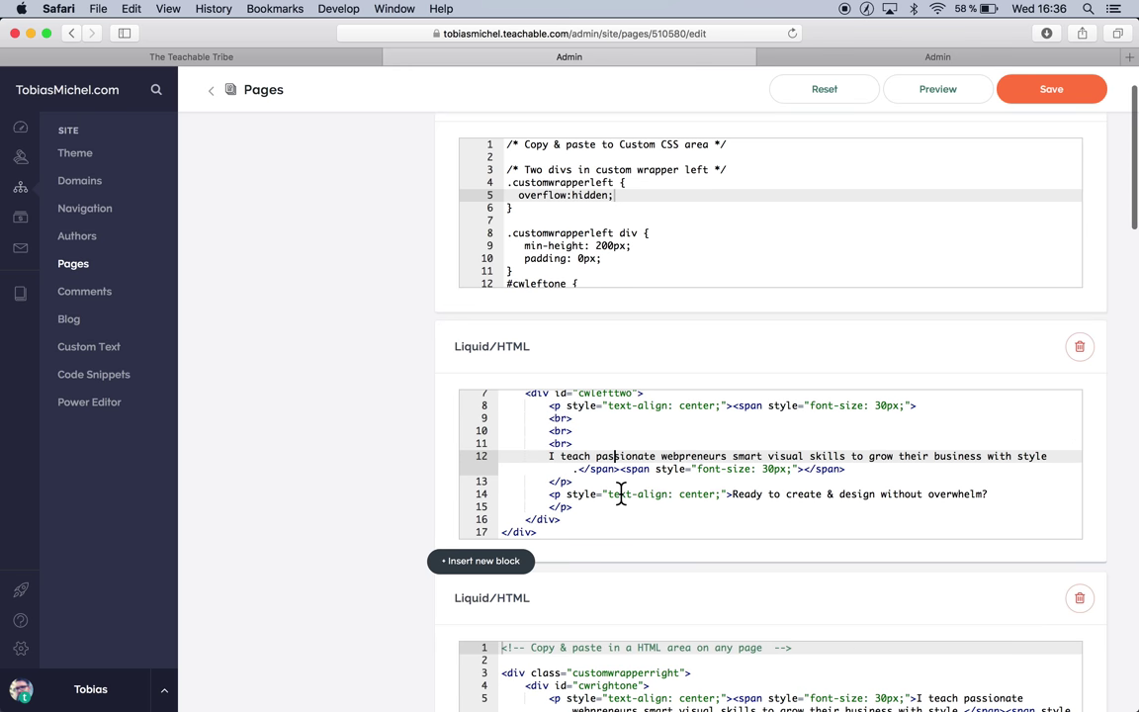
Select and copy the entire customwrapperleft HTML snippet
click(506, 504)
key(shift+End)
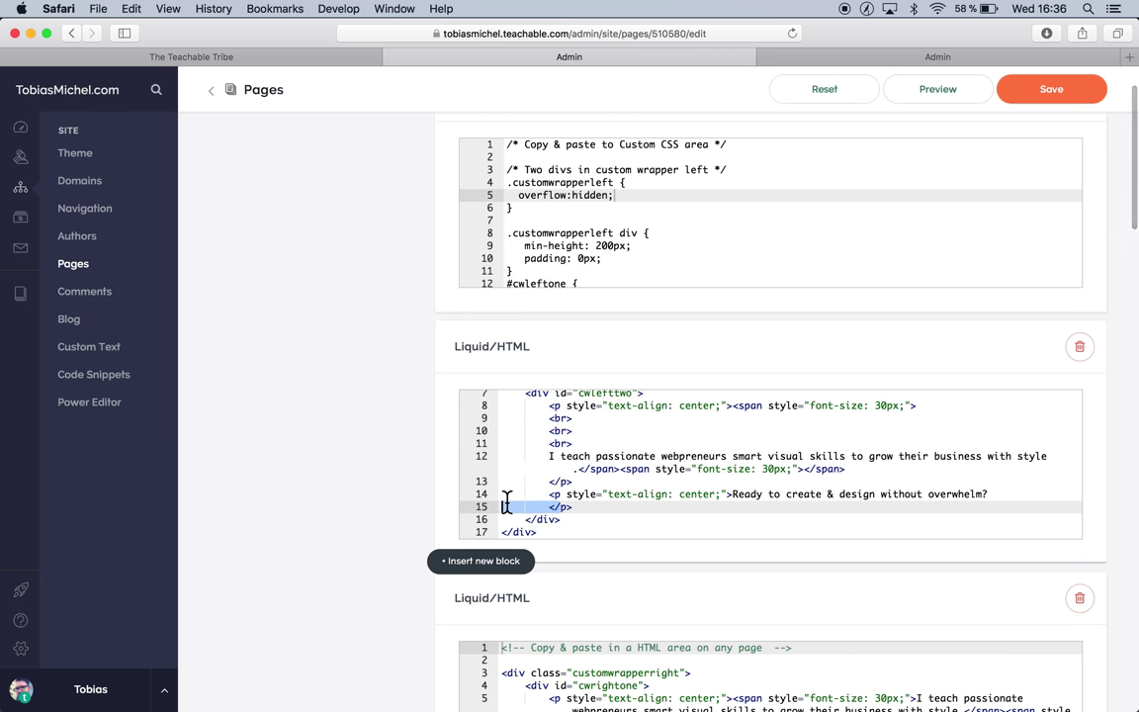
key(super+a)
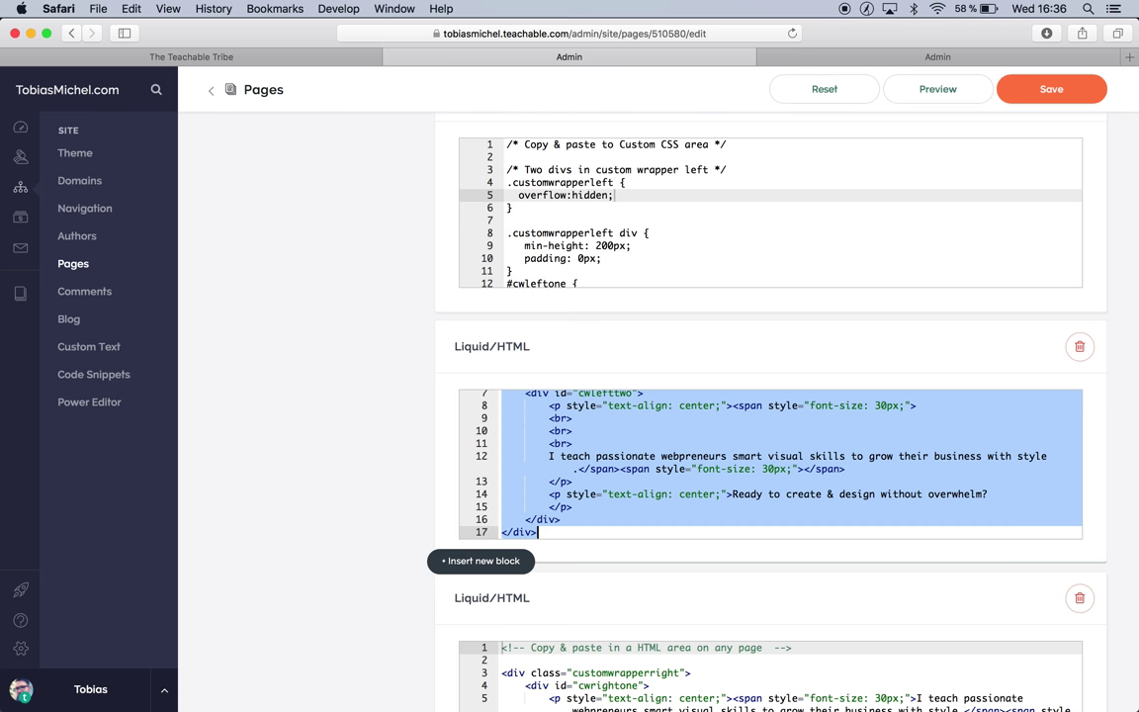
Return to the Resources page editor and insert a Background Image block directly above the Rich Text block
click(827, 58)
scroll(344, 386, down, 5)
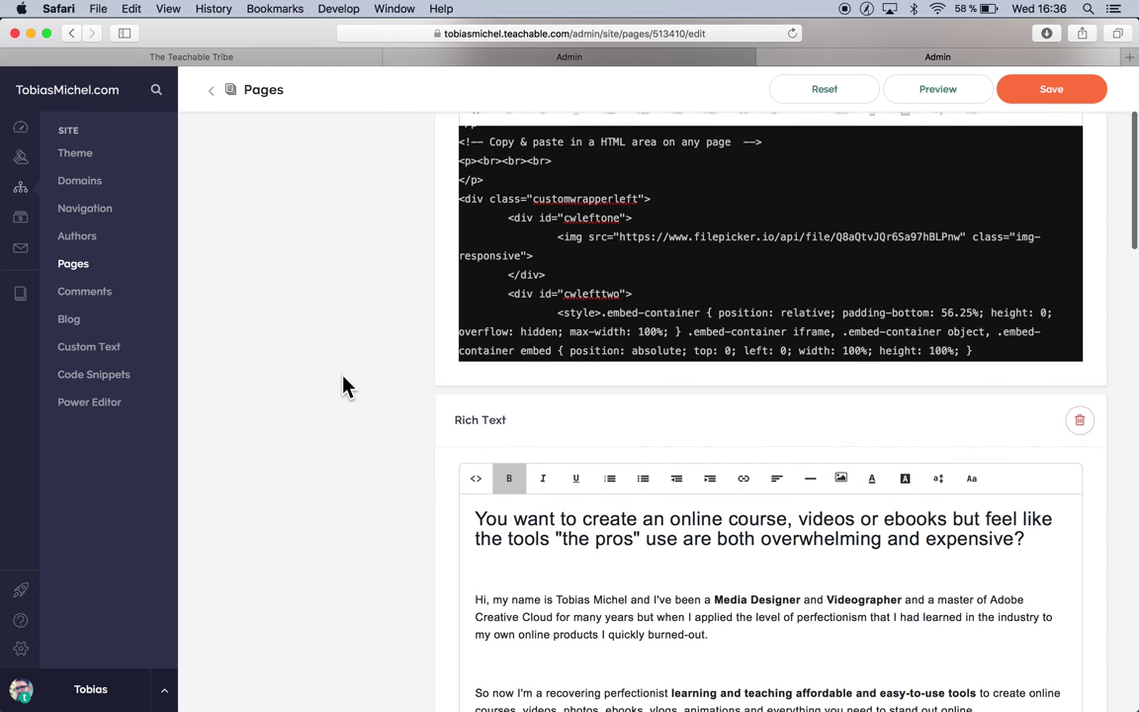
click(495, 375)
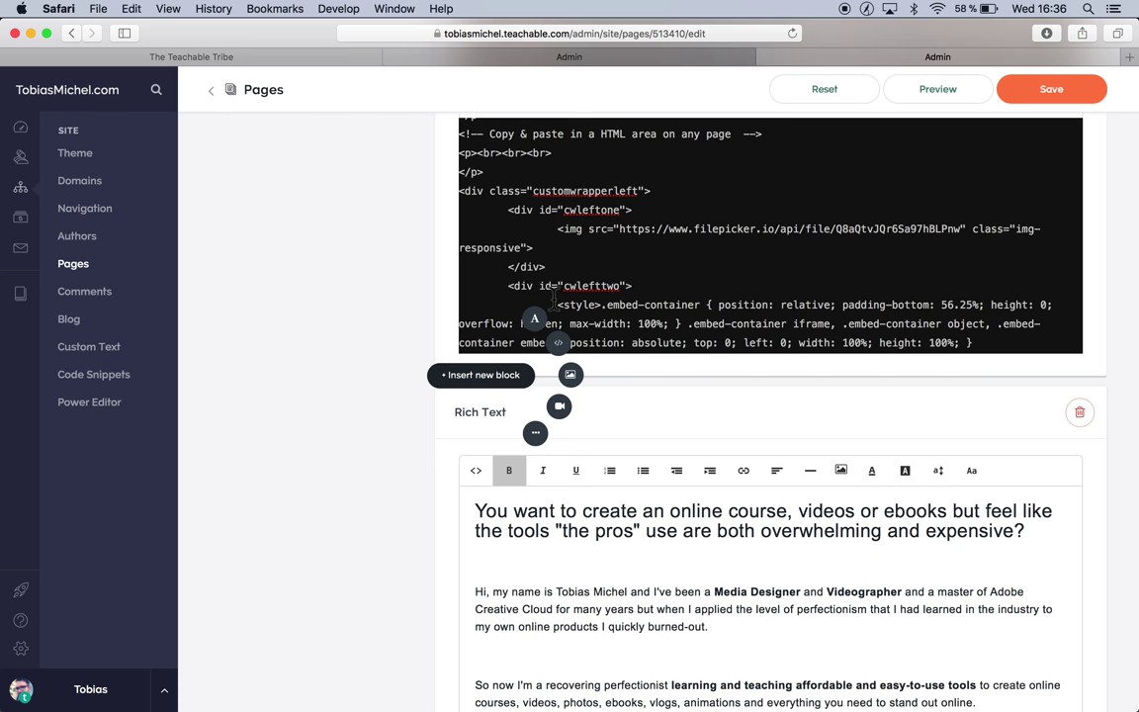
click(571, 376)
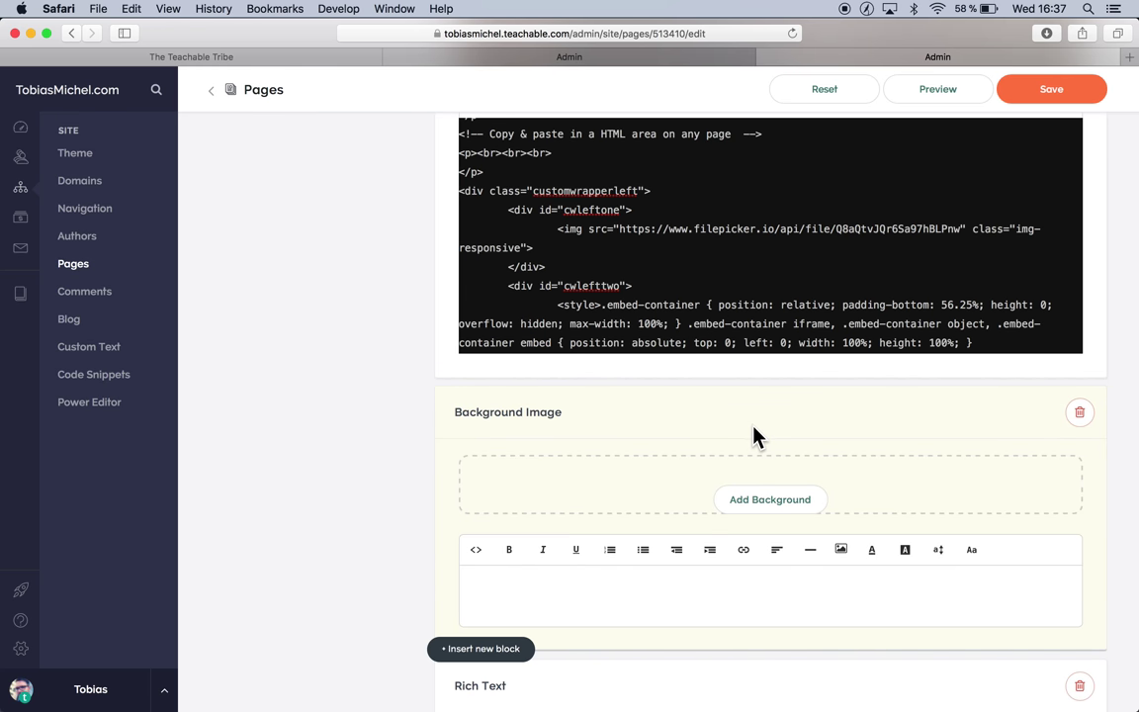
Add the preset image BG_alphabet.jpeg as the background of the new block
click(743, 509)
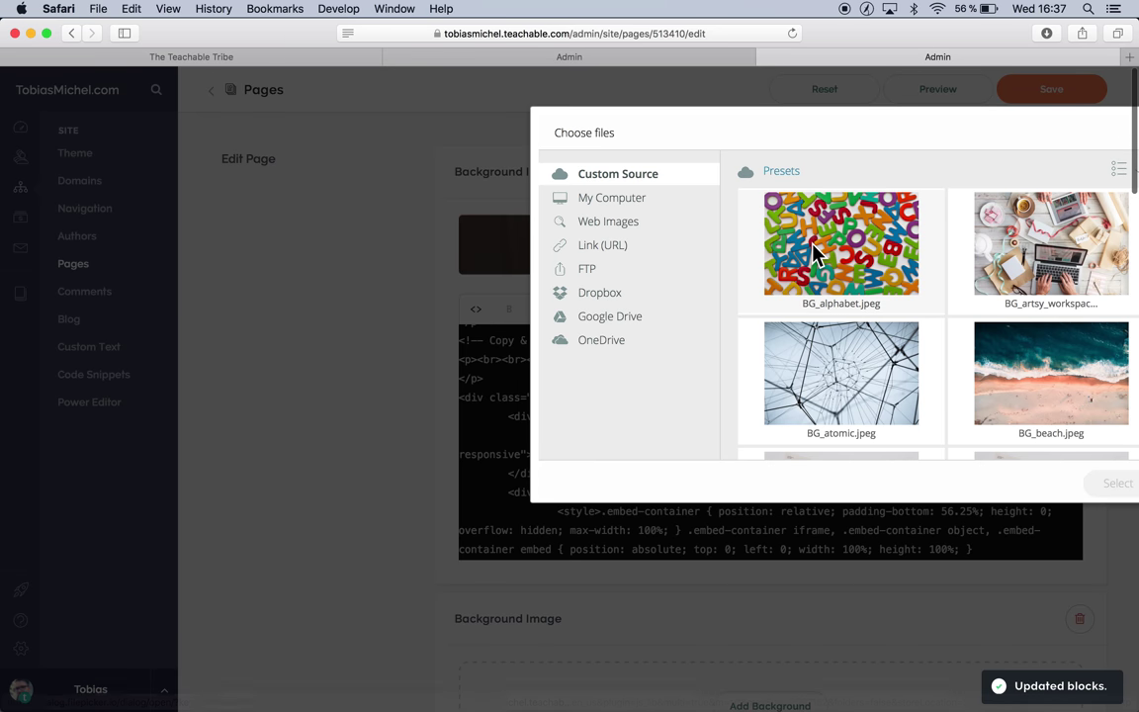
click(851, 254)
click(851, 254)
click(862, 258)
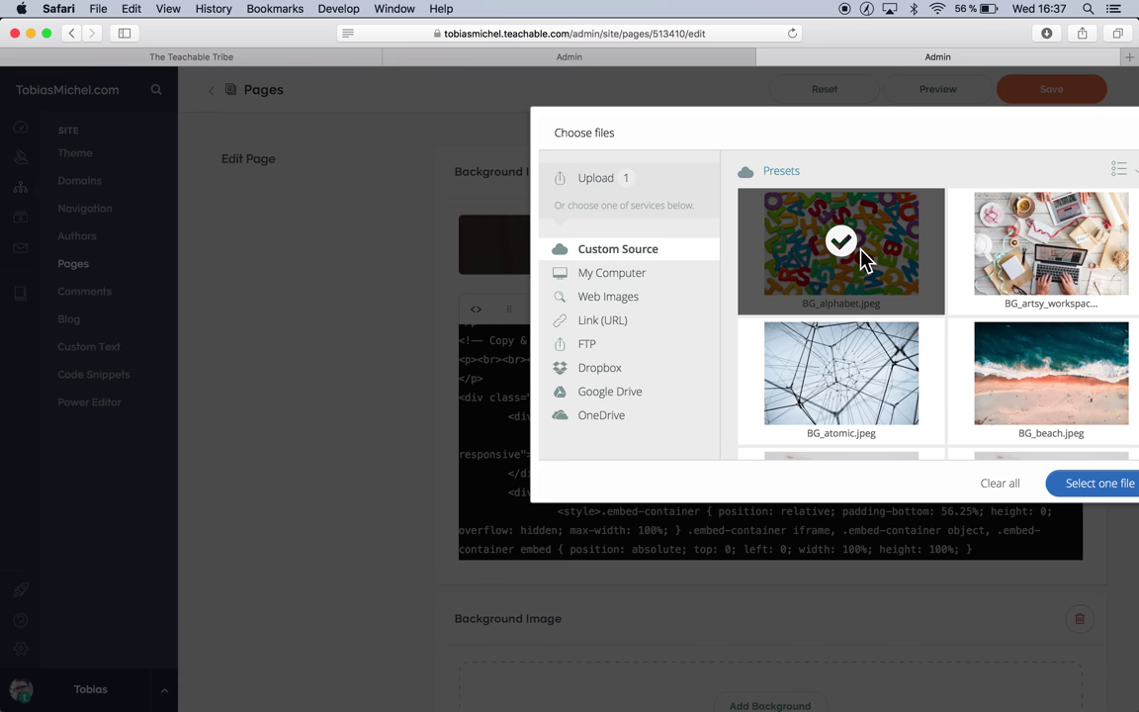
click(1087, 482)
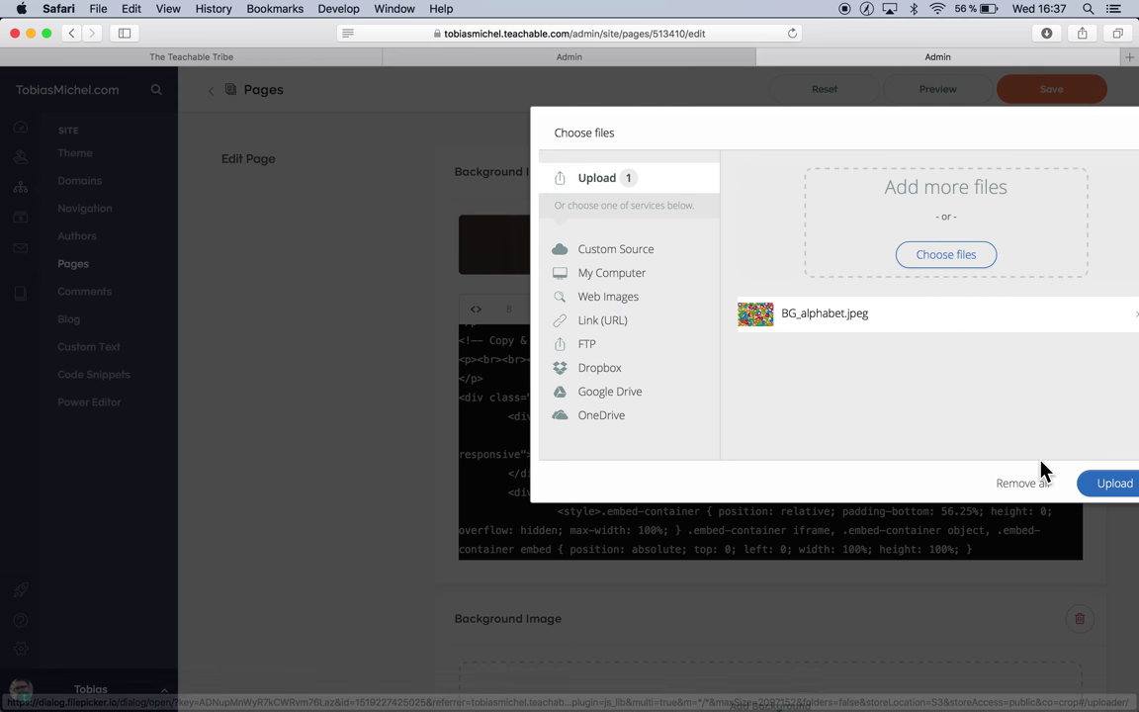
click(1098, 481)
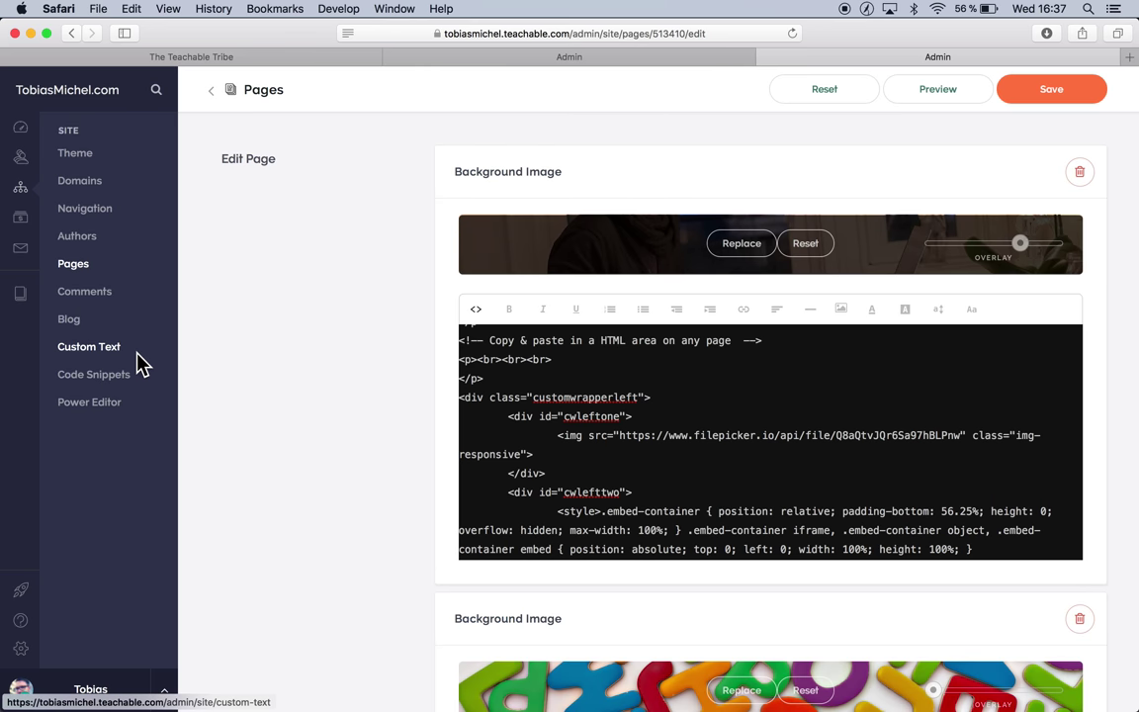
Paste the copied wrapper HTML into the new background block's source code and return to its visual view
scroll(226, 513, down, 5)
scroll(226, 513, down, 2)
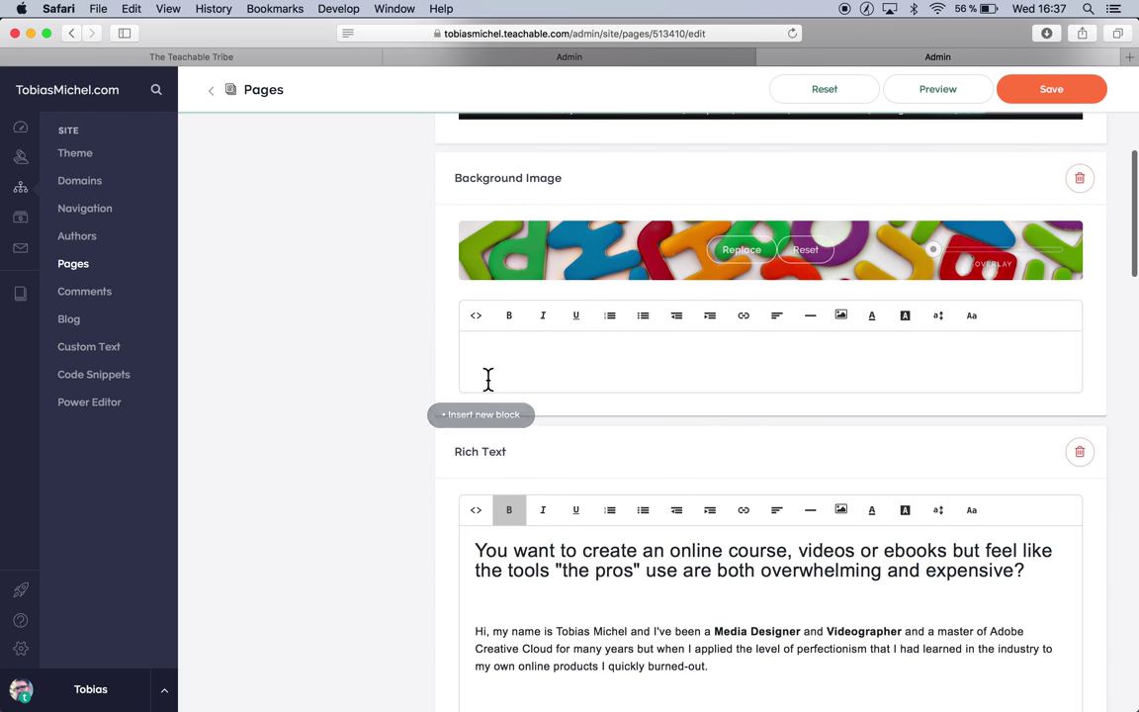
click(476, 314)
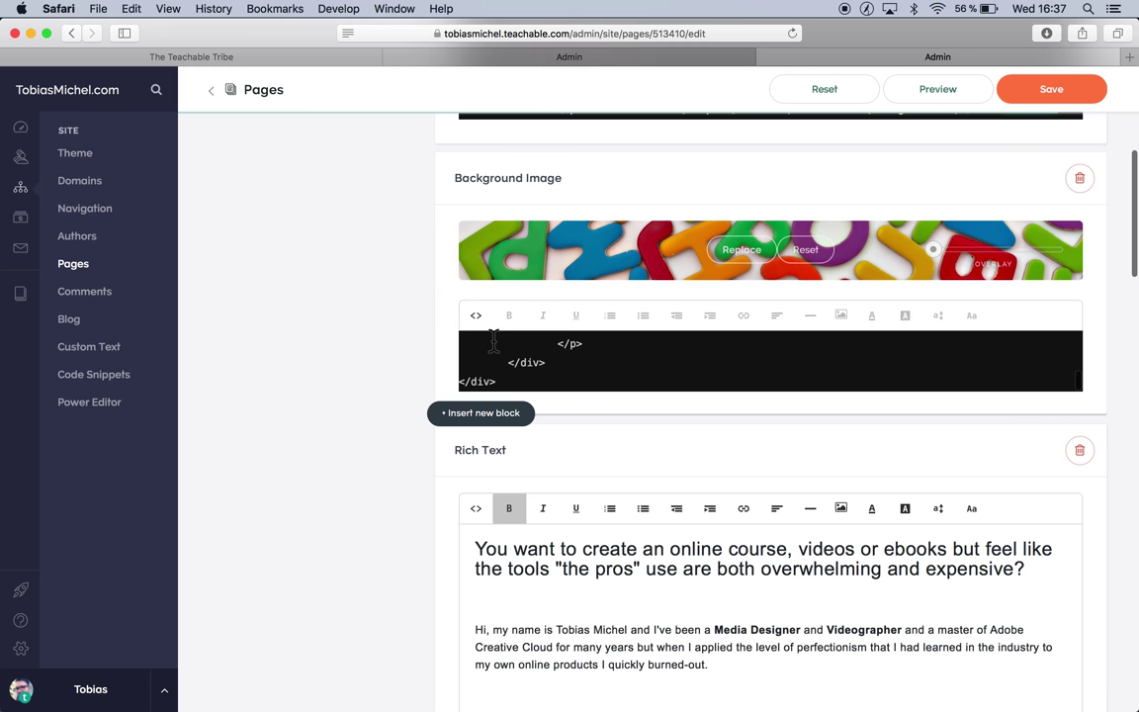
click(476, 315)
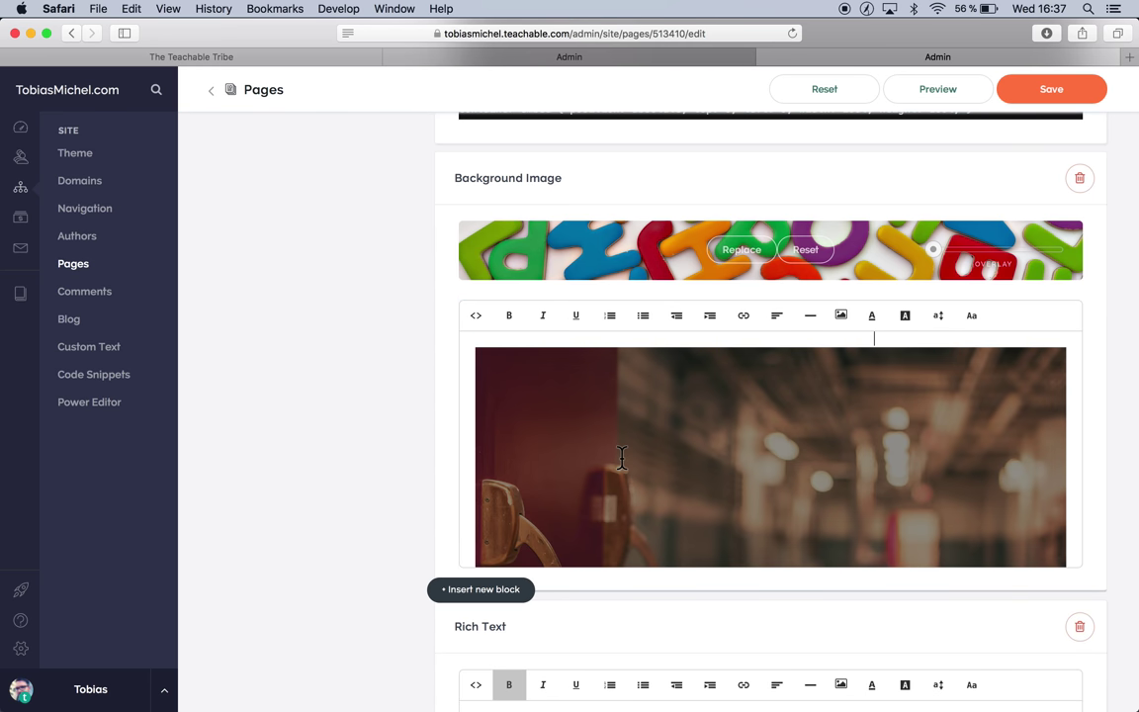
Review the pasted image and text paragraphs in the new block's visual view
scroll(622, 457, down, 5)
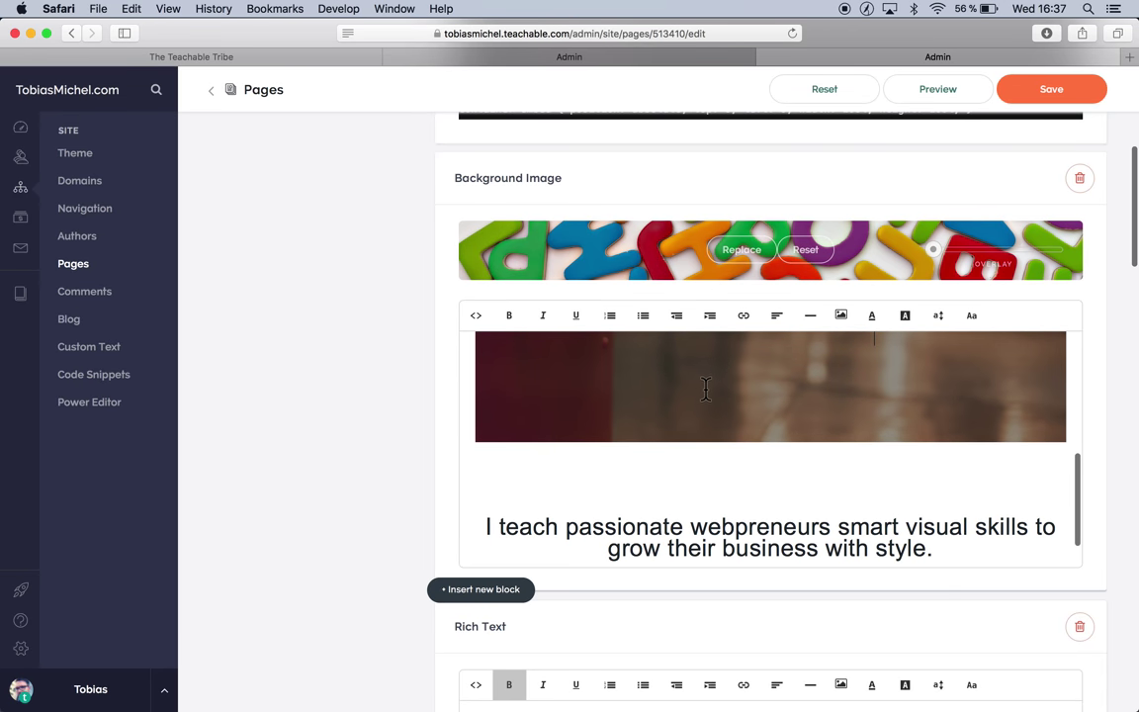
scroll(688, 397, down, 2)
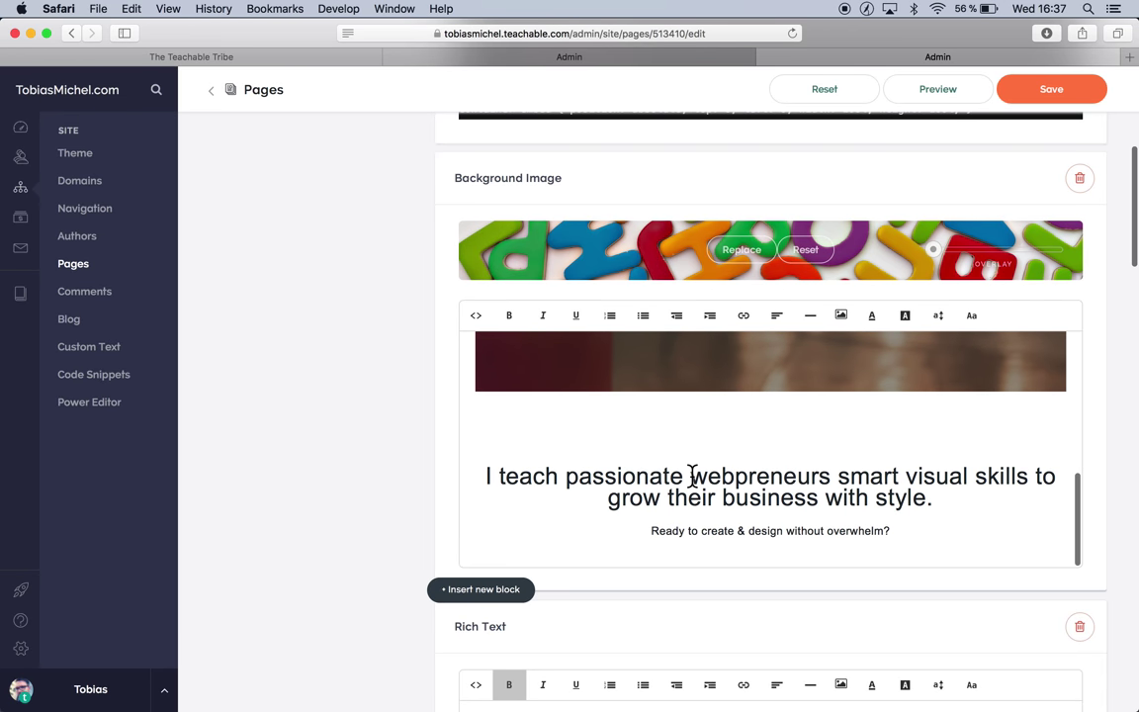
click(712, 521)
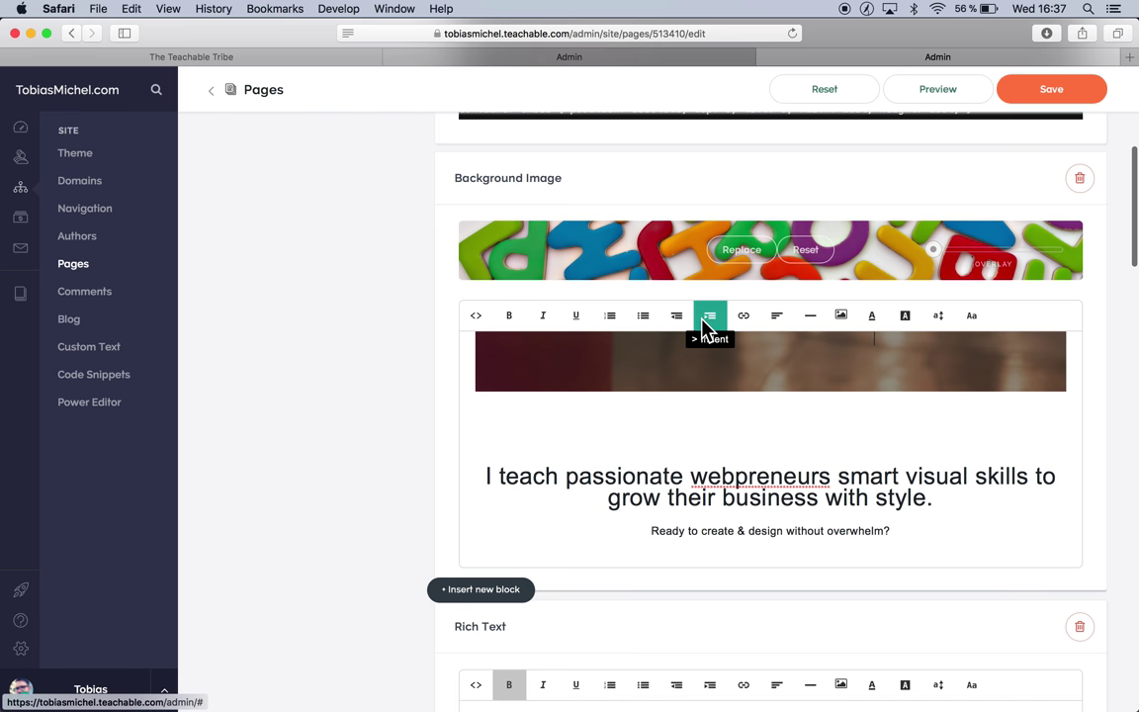
triple_click(677, 499)
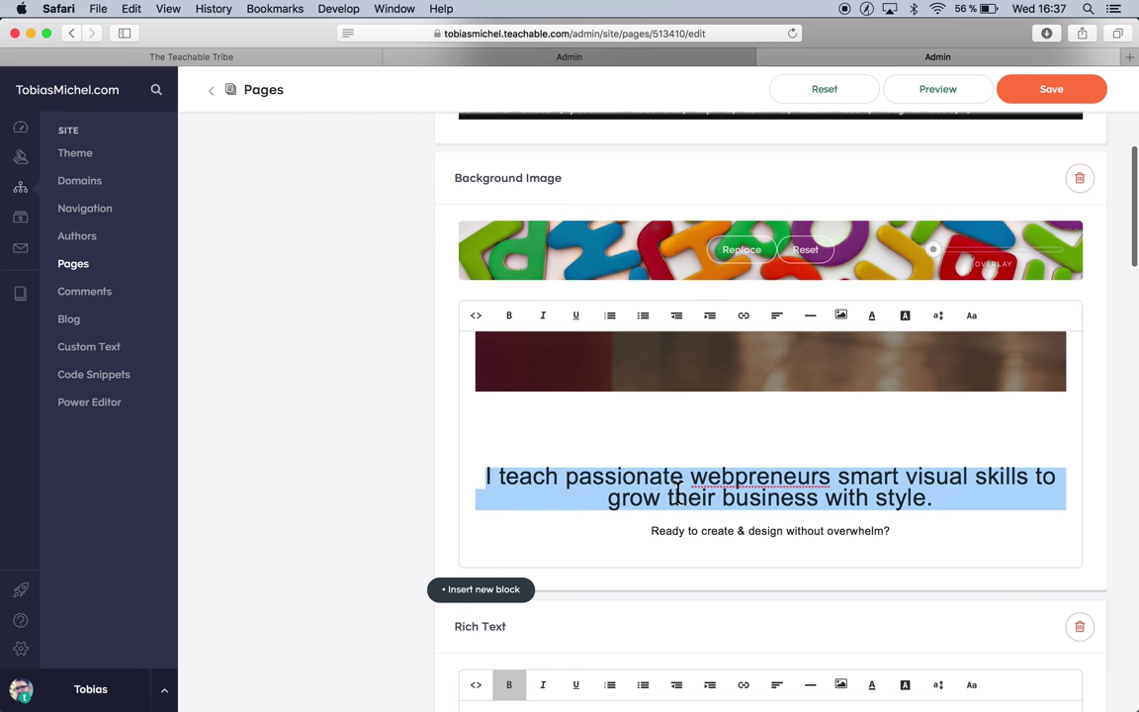
click(673, 531)
double_click(673, 528)
click(696, 501)
scroll(696, 502, up, 3)
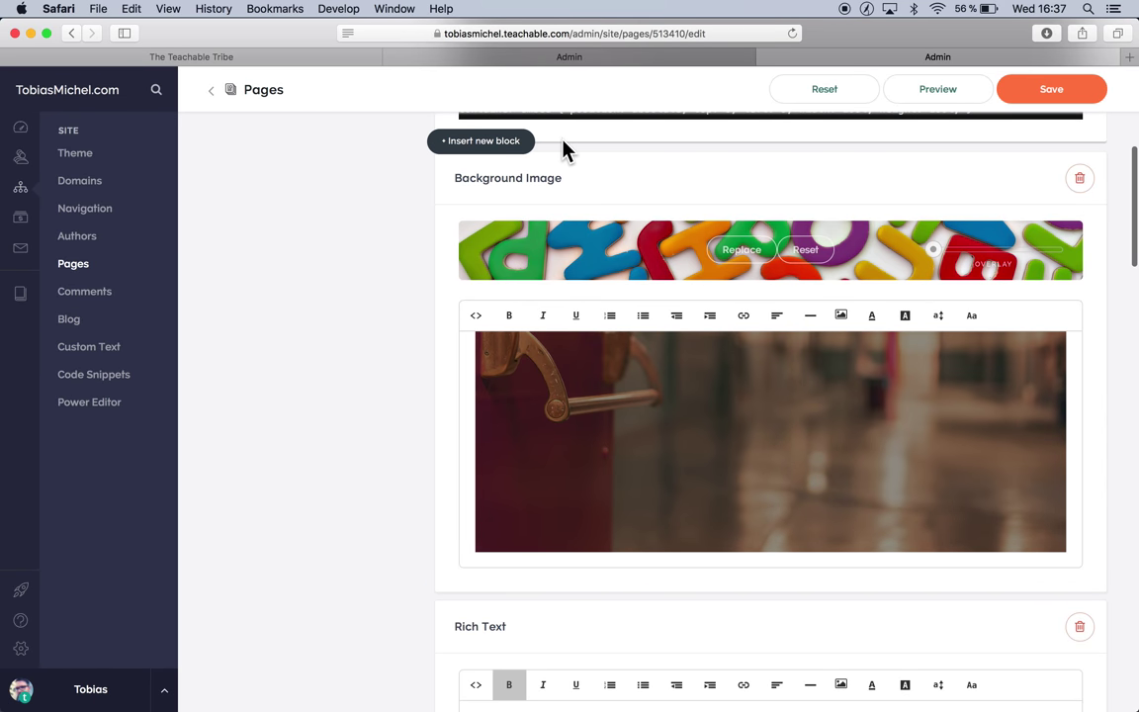
Remove the img tag from the cwleftone div in the background block's source code and return to its visual view
click(473, 316)
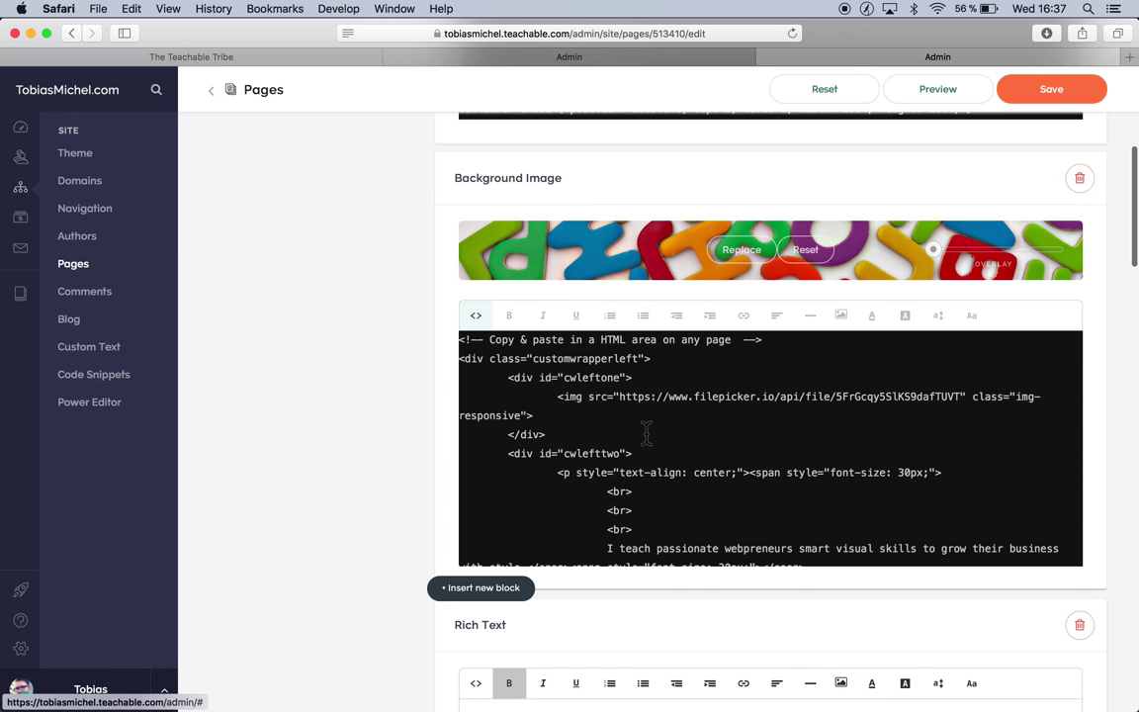
drag(575, 378, 633, 382)
click(561, 396)
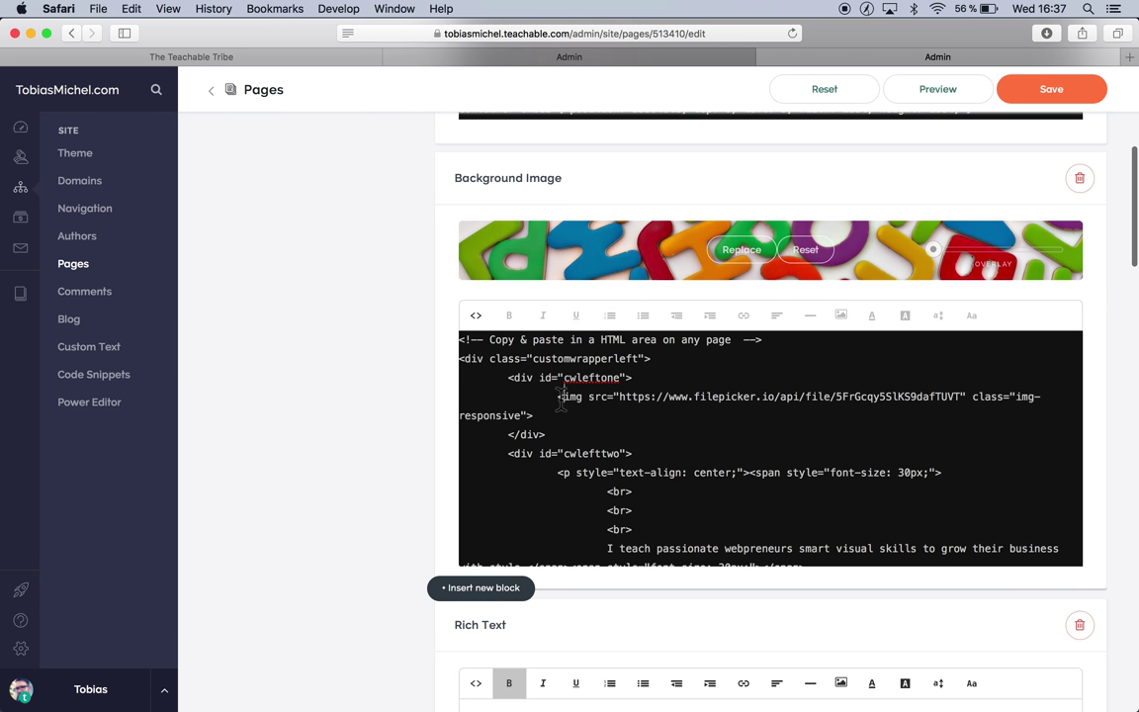
drag(557, 396, 580, 411)
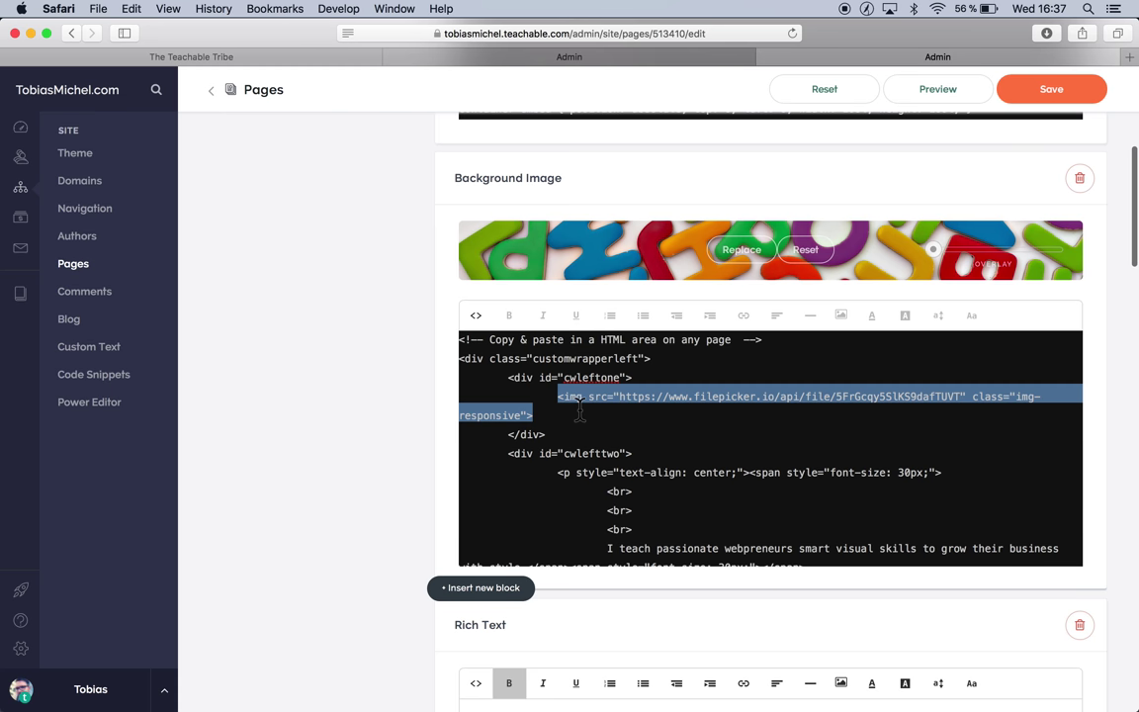
key(super+x)
click(475, 316)
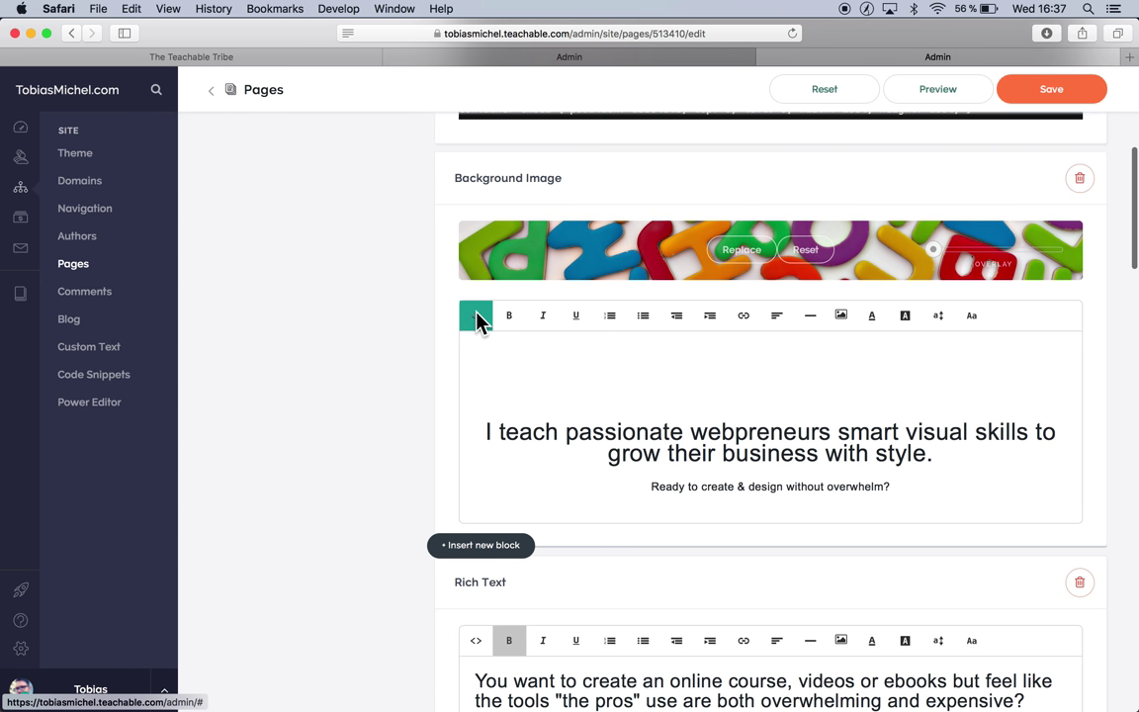
Start inserting an image into the background block and look through the available upload sources, such as web images and cloud drives
click(842, 317)
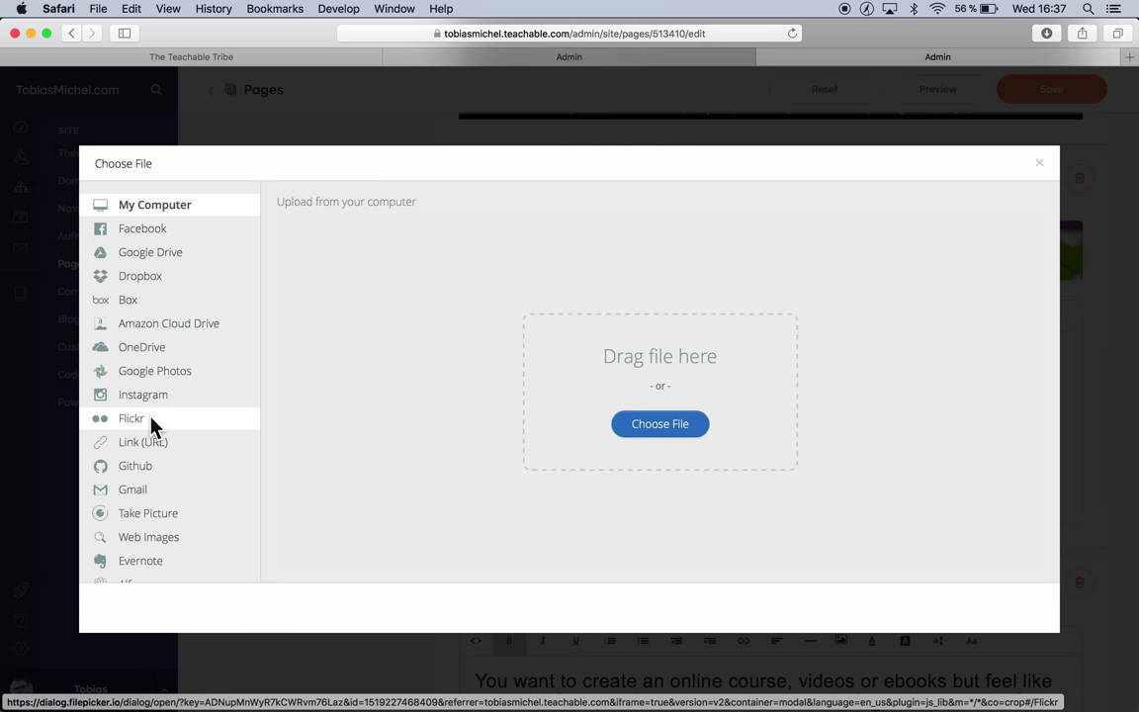
scroll(150, 425, down, 3)
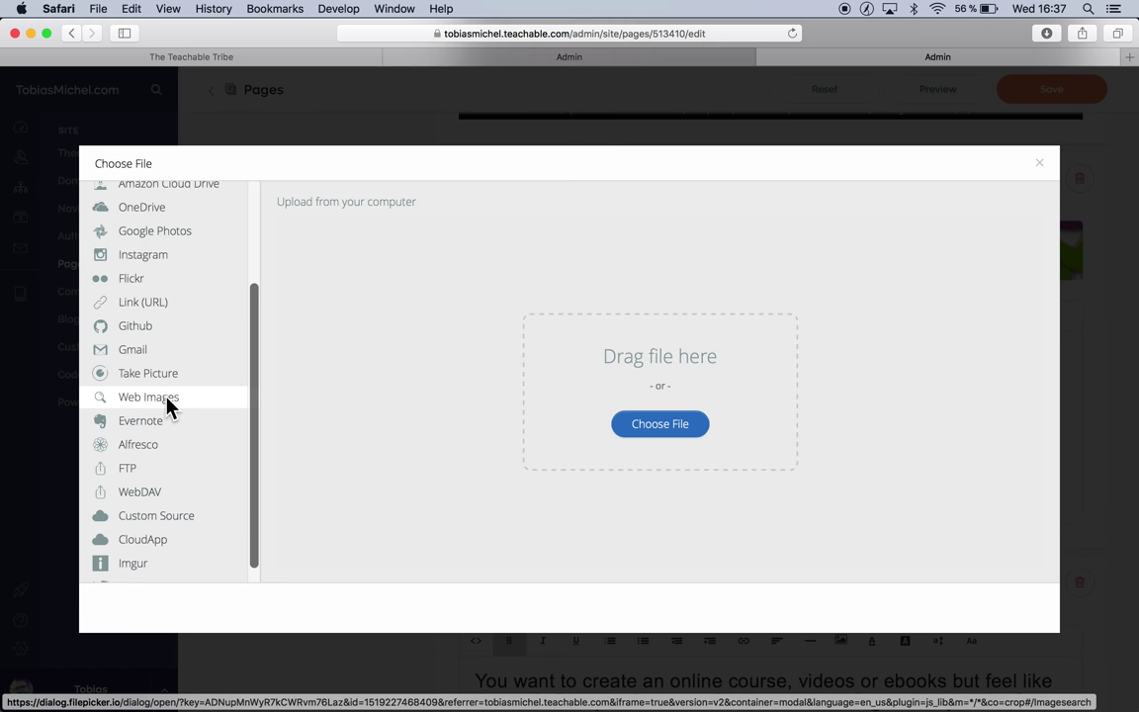
click(166, 400)
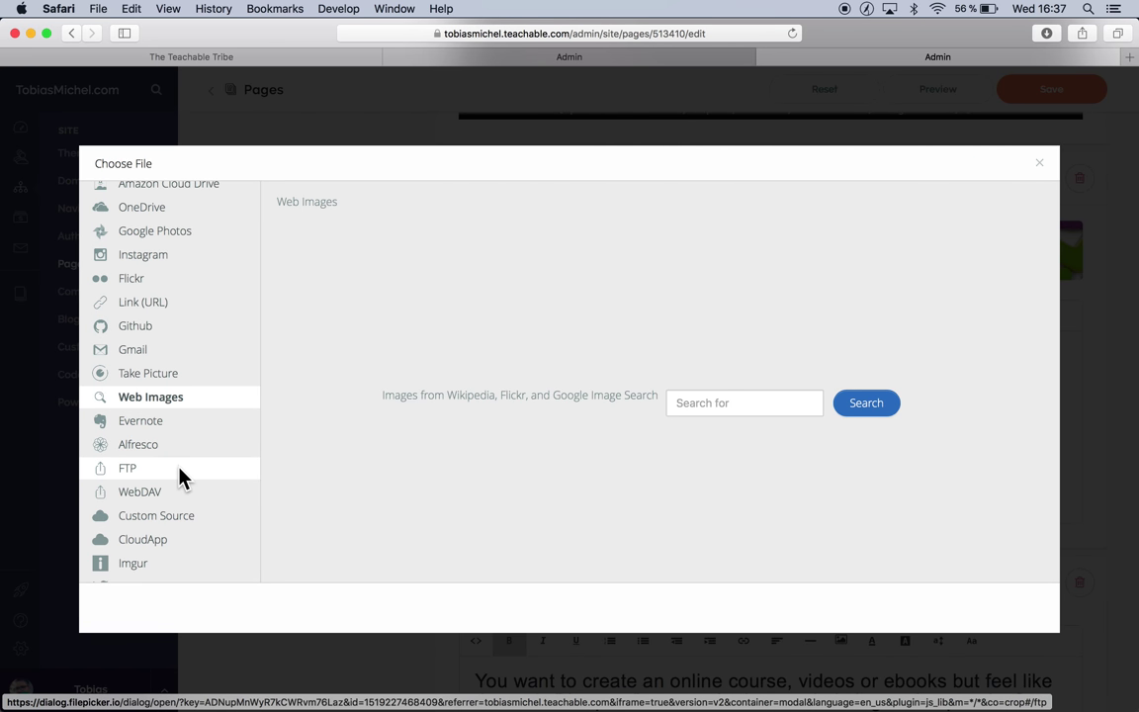
scroll(179, 473, down, 1)
scroll(135, 421, up, 5)
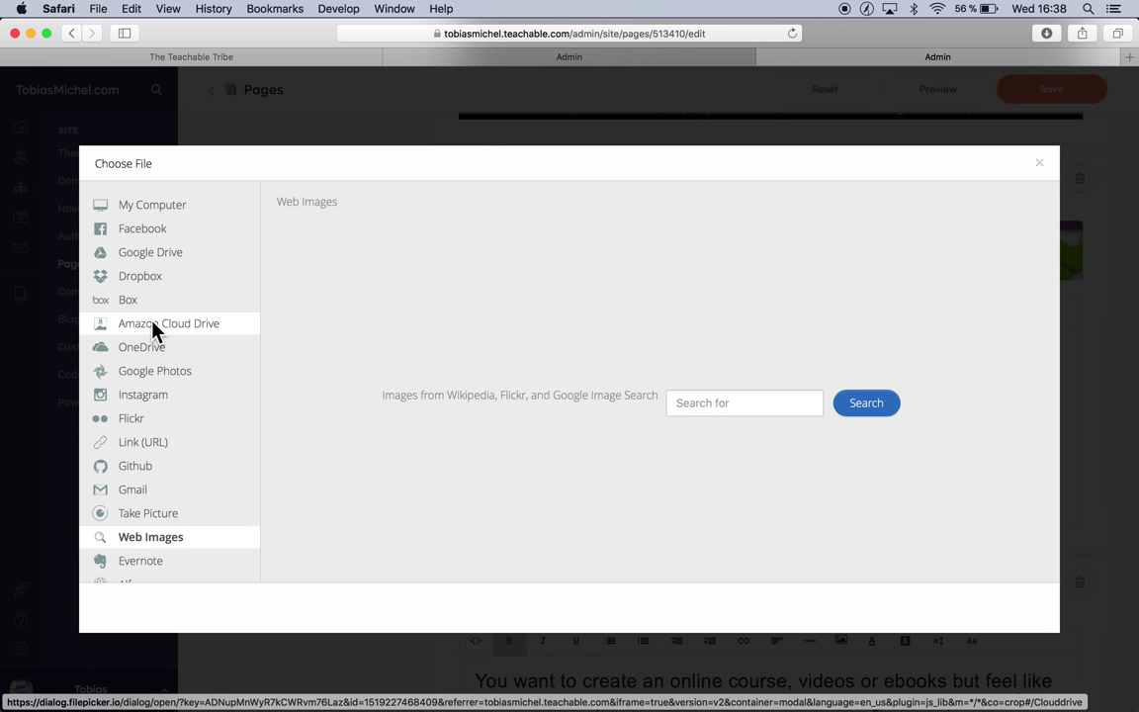
click(135, 208)
click(184, 233)
click(170, 254)
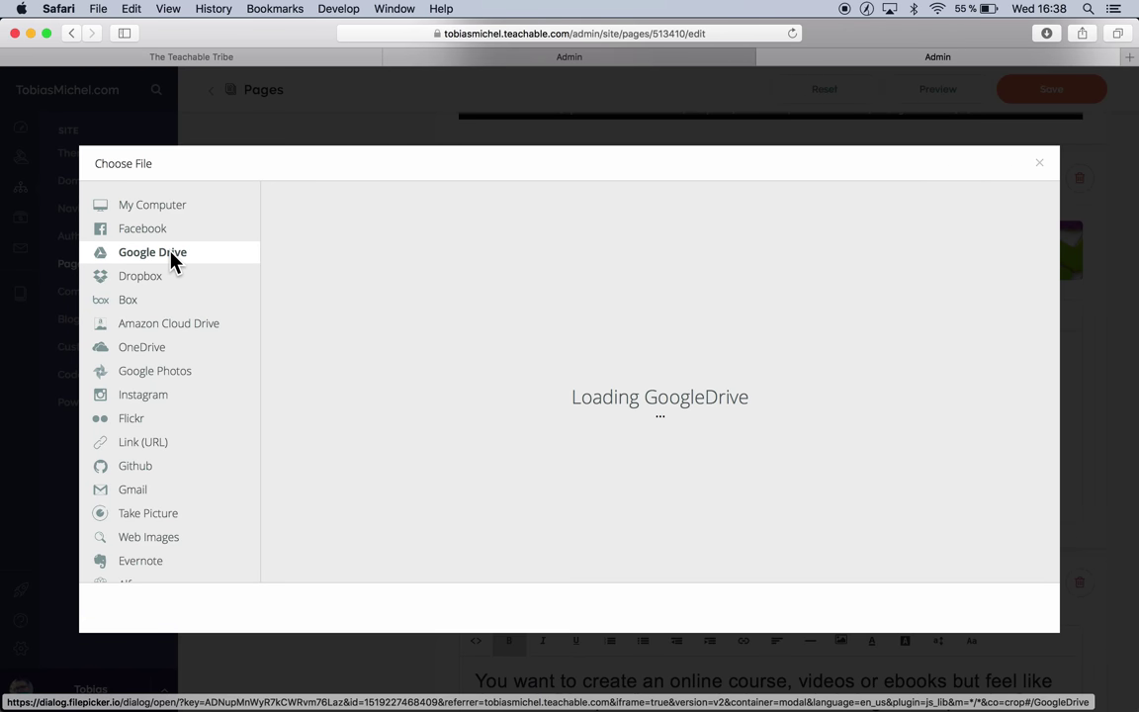
click(155, 282)
click(143, 304)
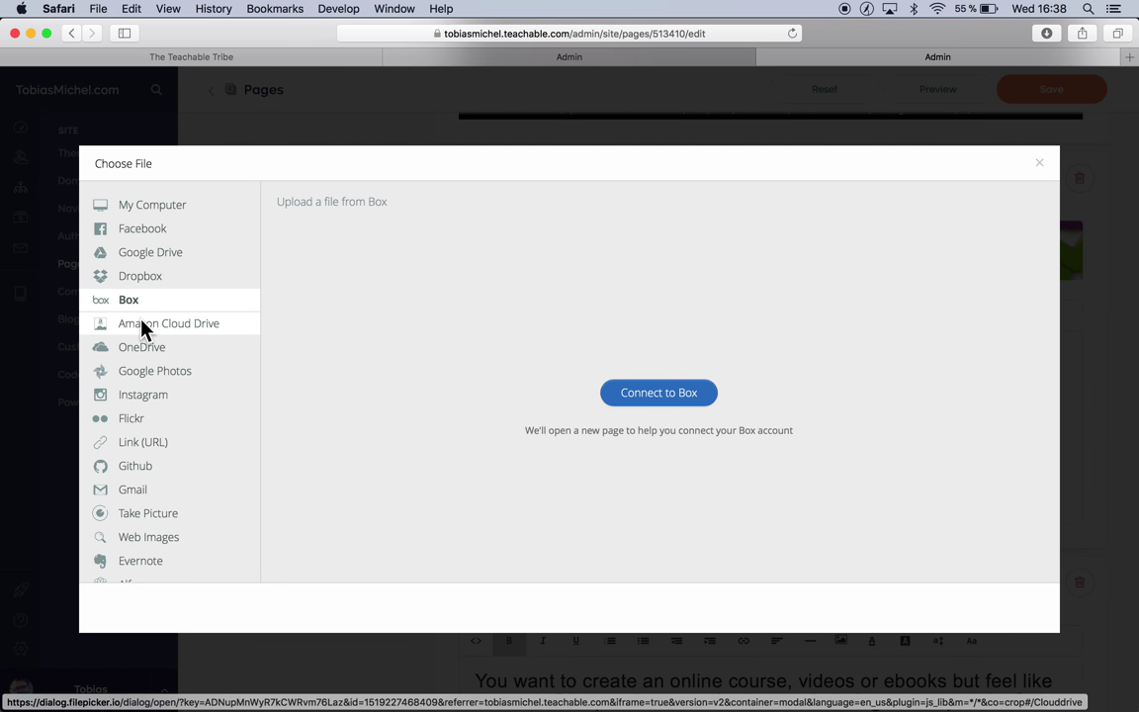
click(142, 328)
click(143, 347)
scroll(144, 353, down, 3)
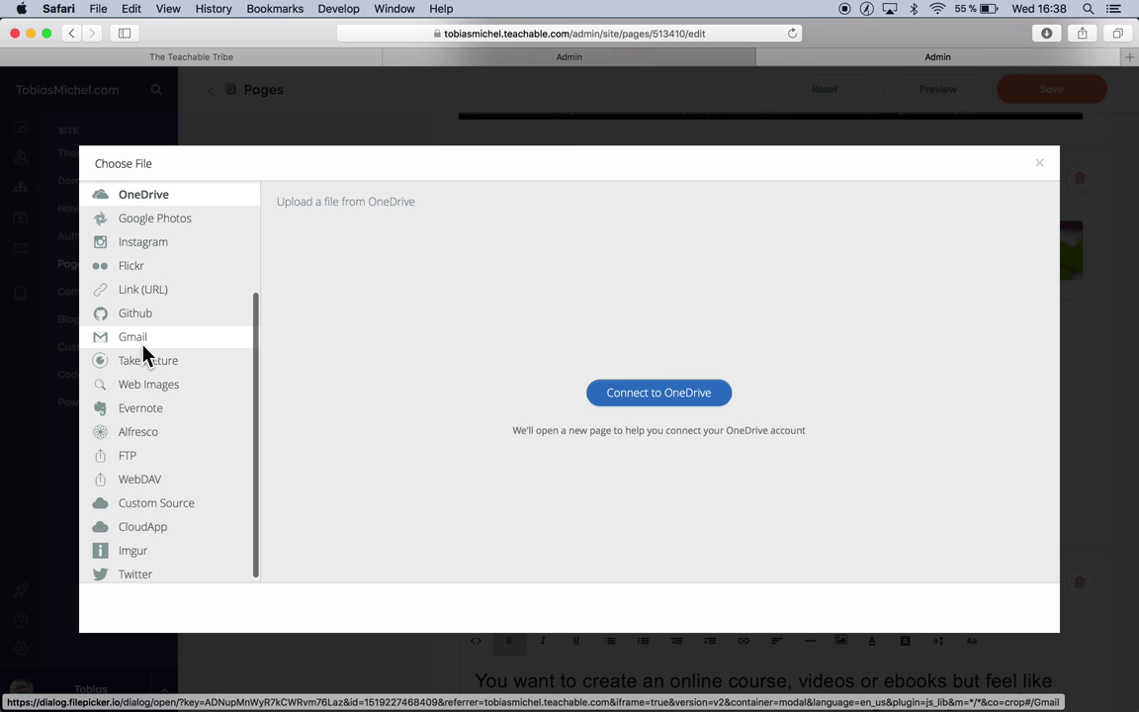
click(129, 265)
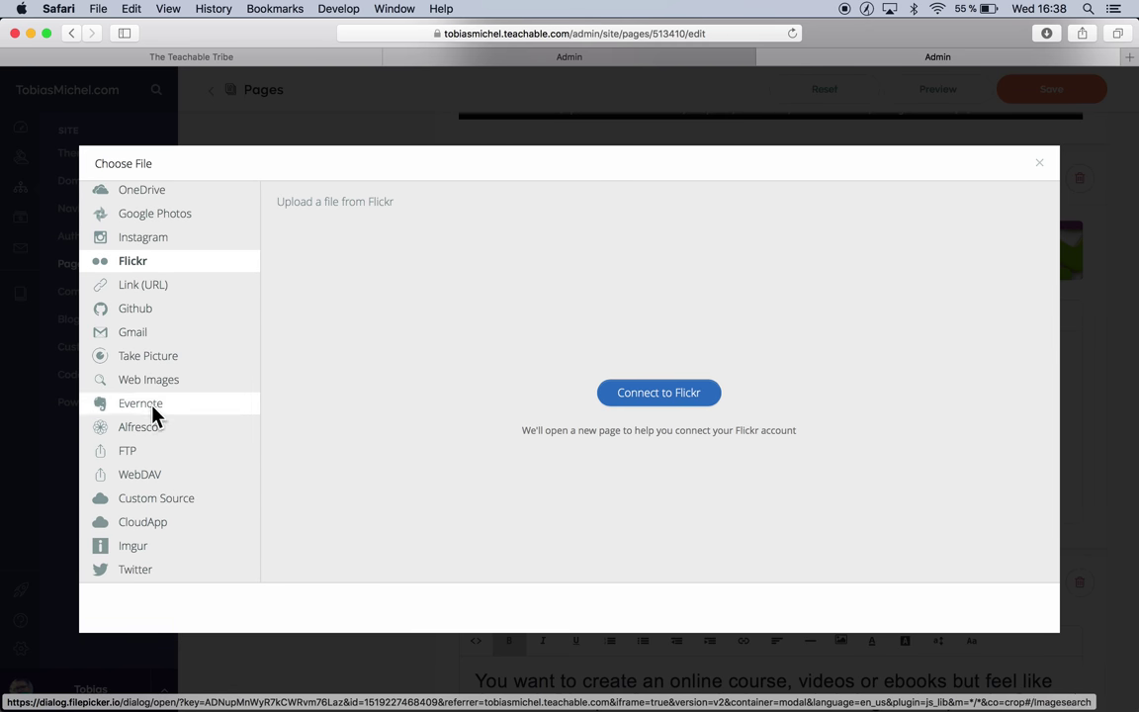
Insert the preset image BG_coding.jpeg from the custom source above the text in the background block
click(146, 498)
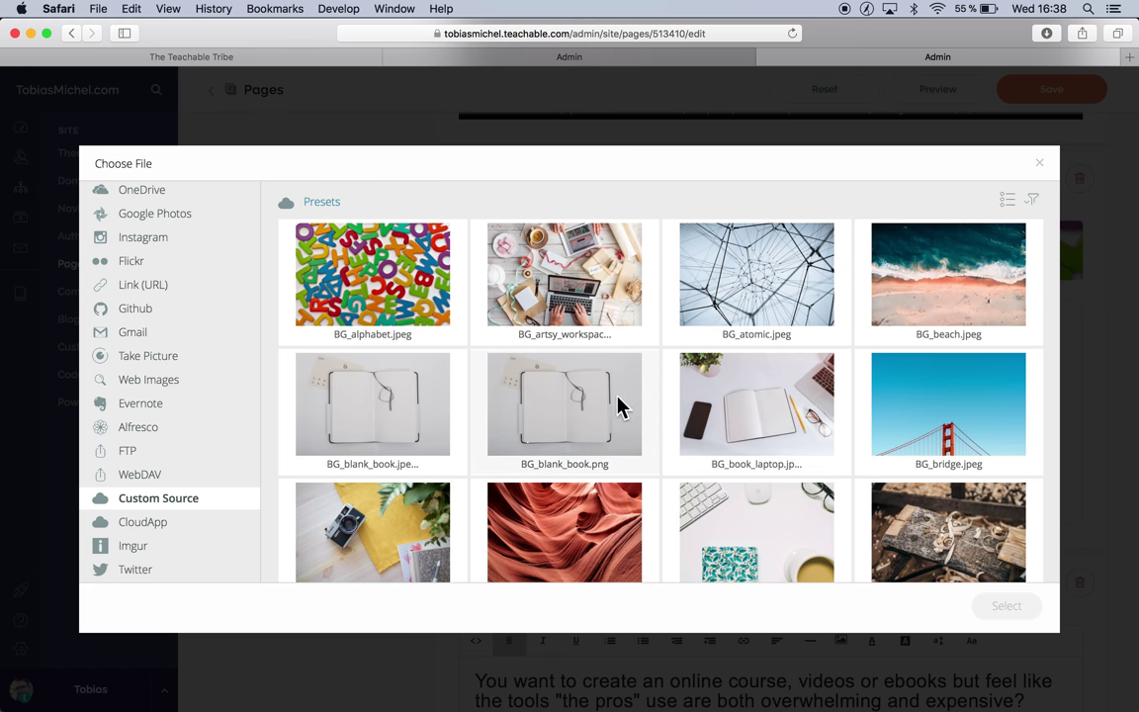
scroll(618, 401, down, 3)
scroll(864, 458, down, 3)
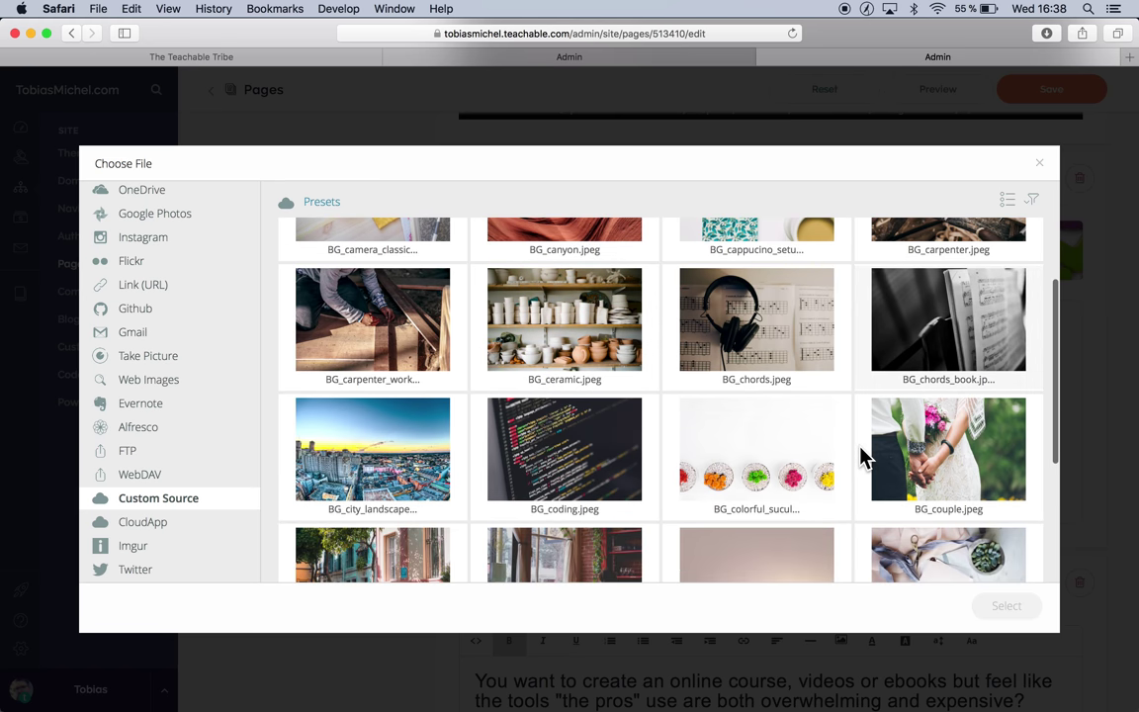
click(627, 466)
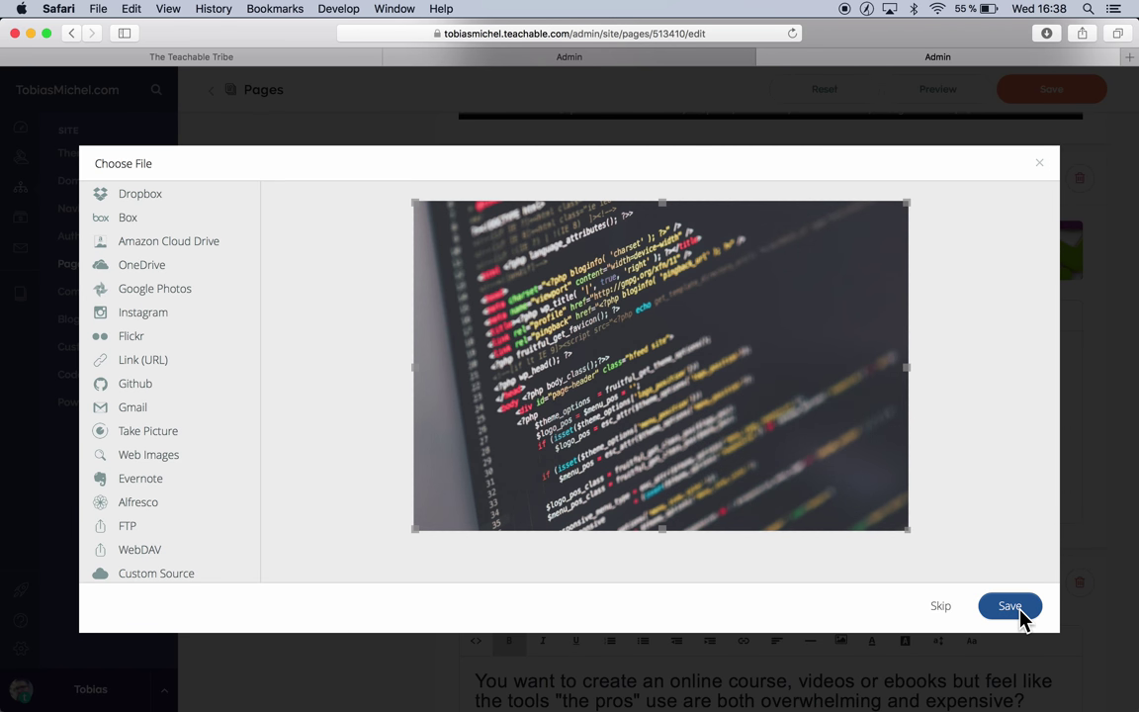
click(1019, 611)
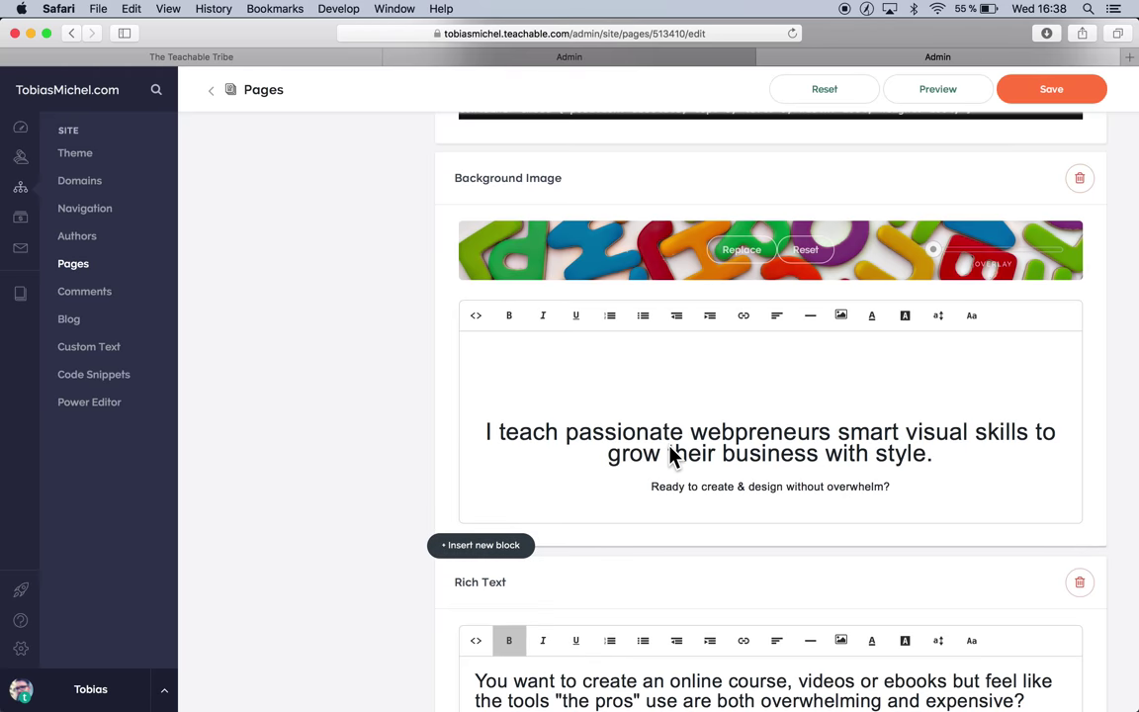
scroll(817, 497, down, 5)
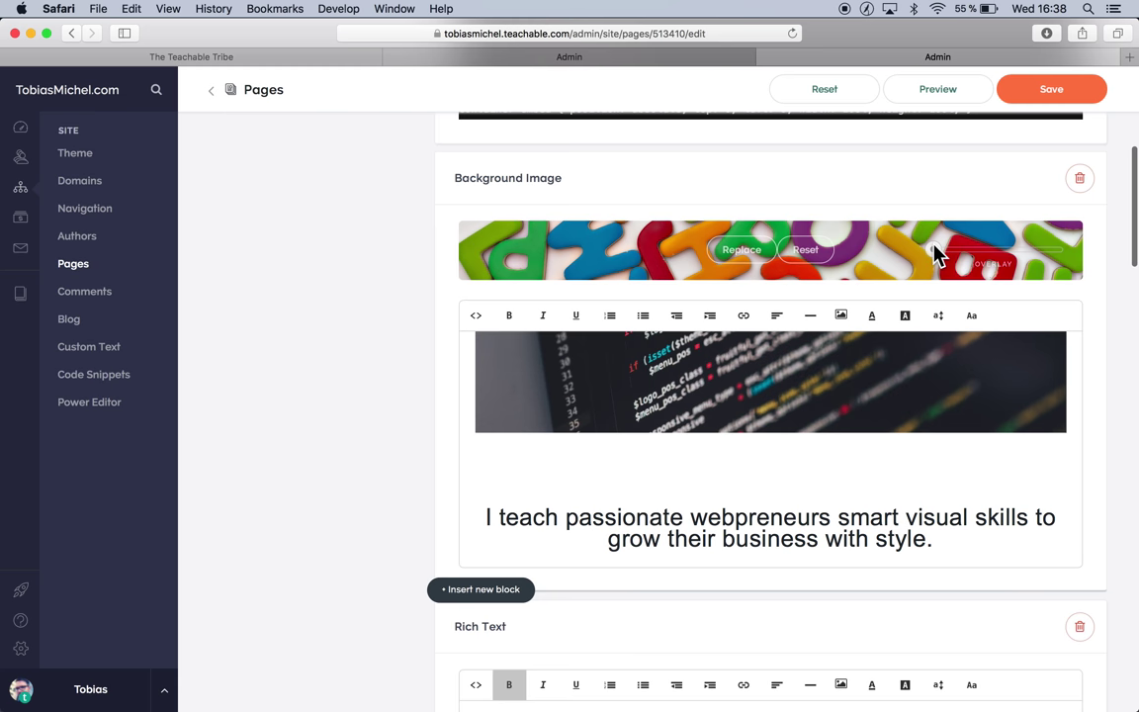
Darken the alphabet background with the overlay set slightly past its midpoint and preview the Resources page down to that section
drag(935, 253, 1010, 257)
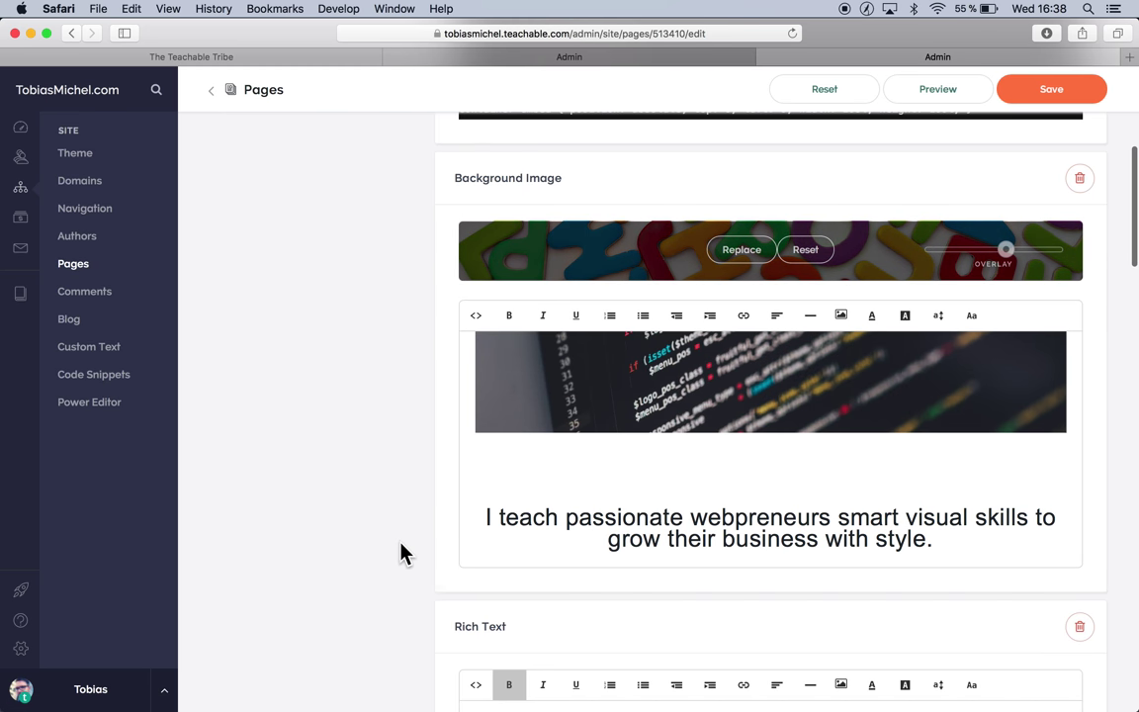
click(935, 90)
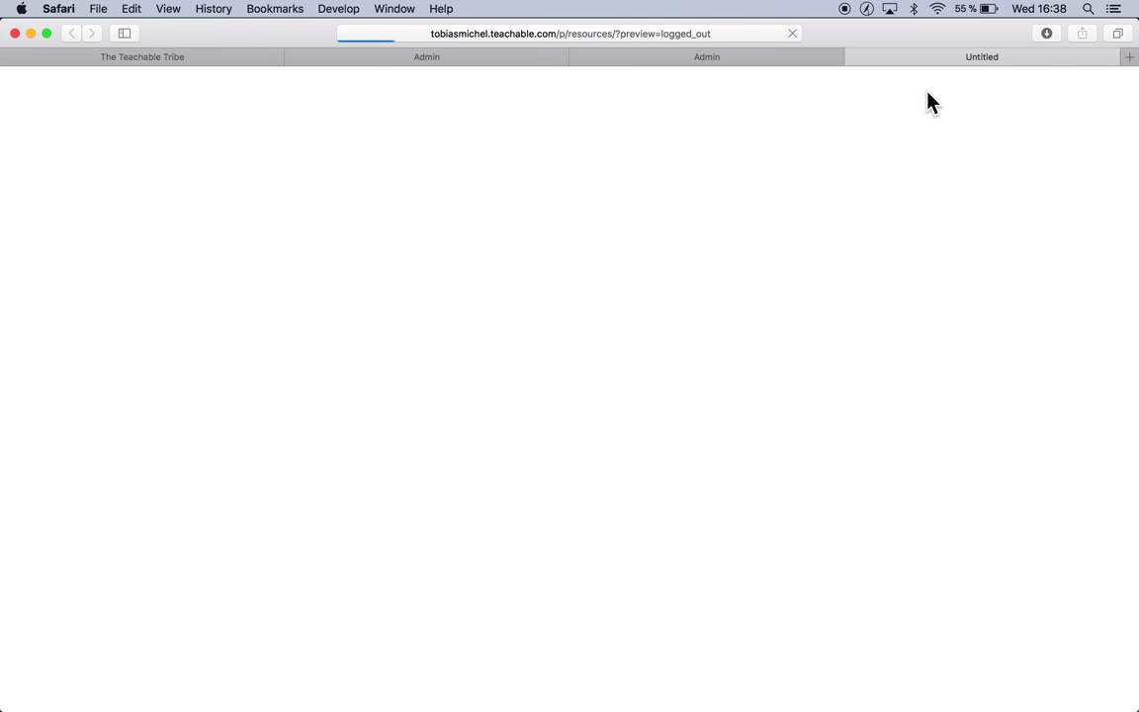
scroll(928, 93, down, 10)
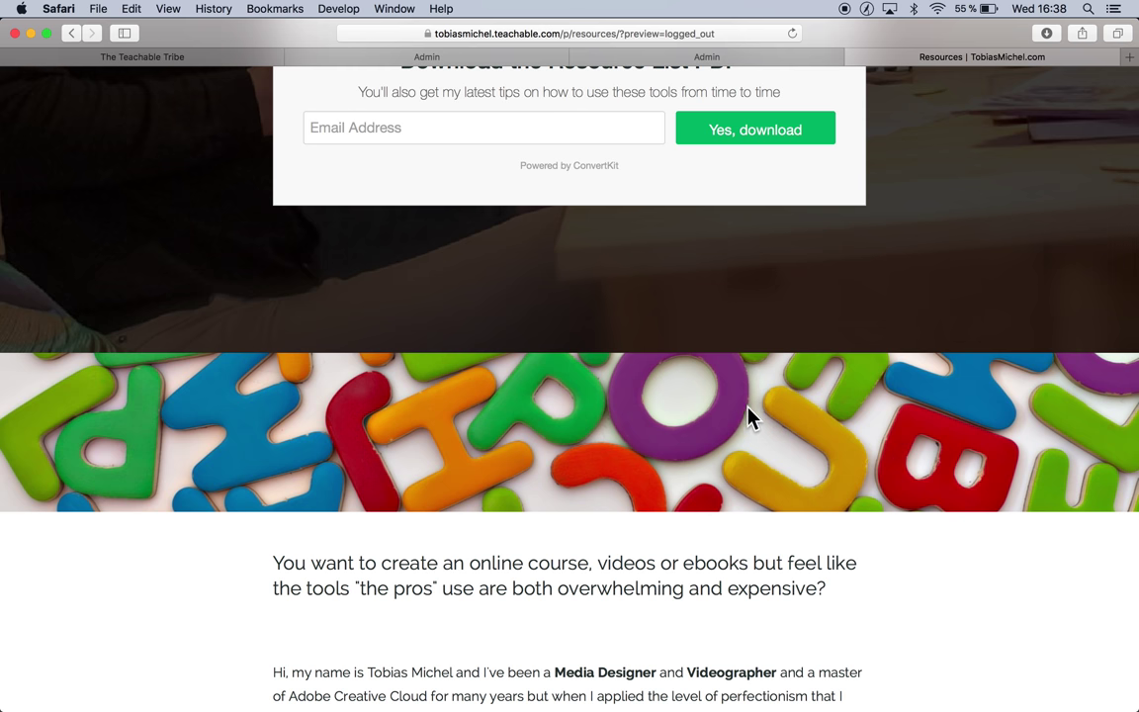
Save the page in the editor, reload its preview and examine the image and text columns of the new section
click(760, 57)
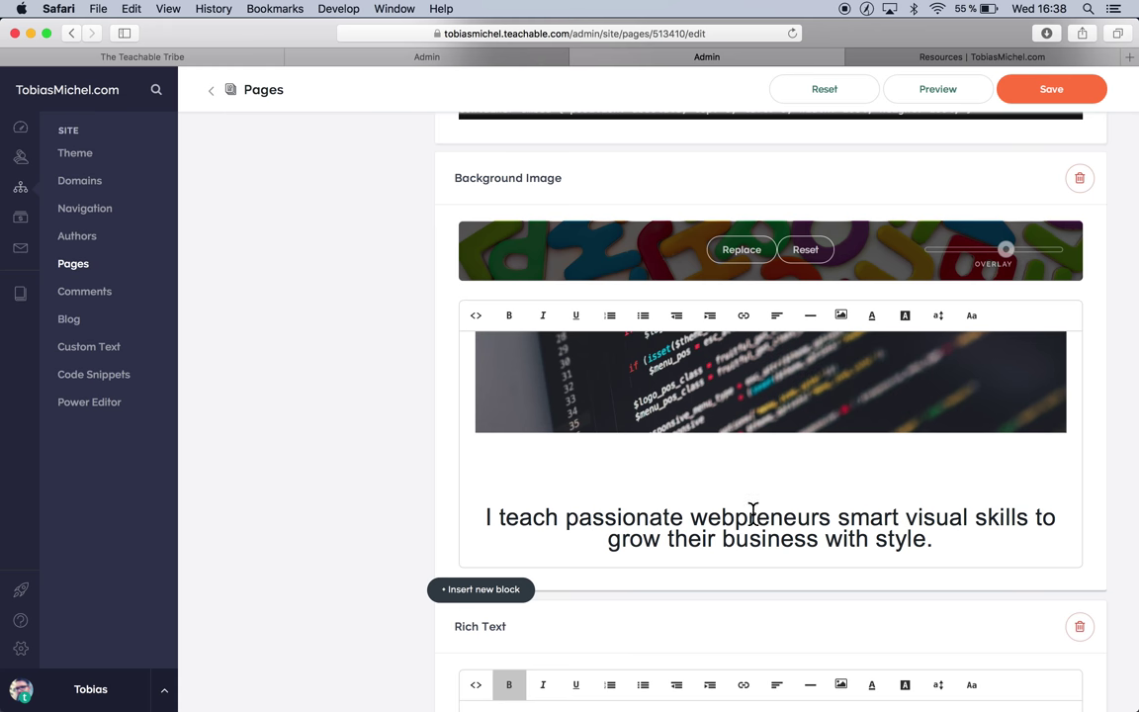
click(1048, 95)
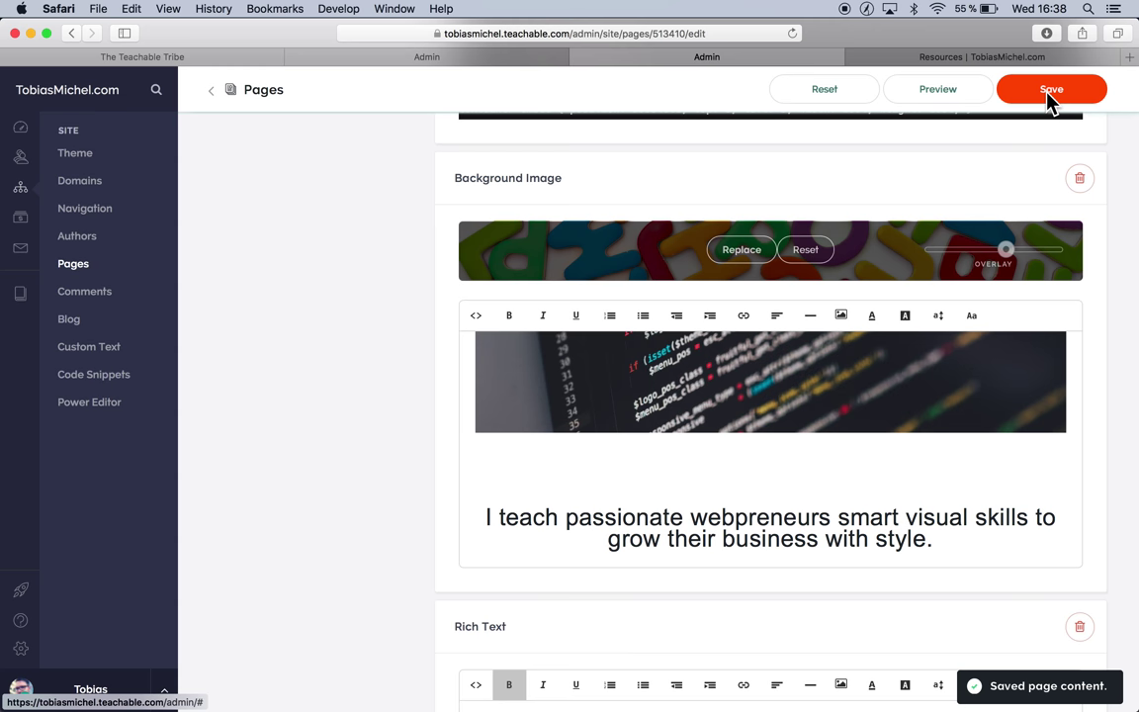
click(978, 57)
click(792, 34)
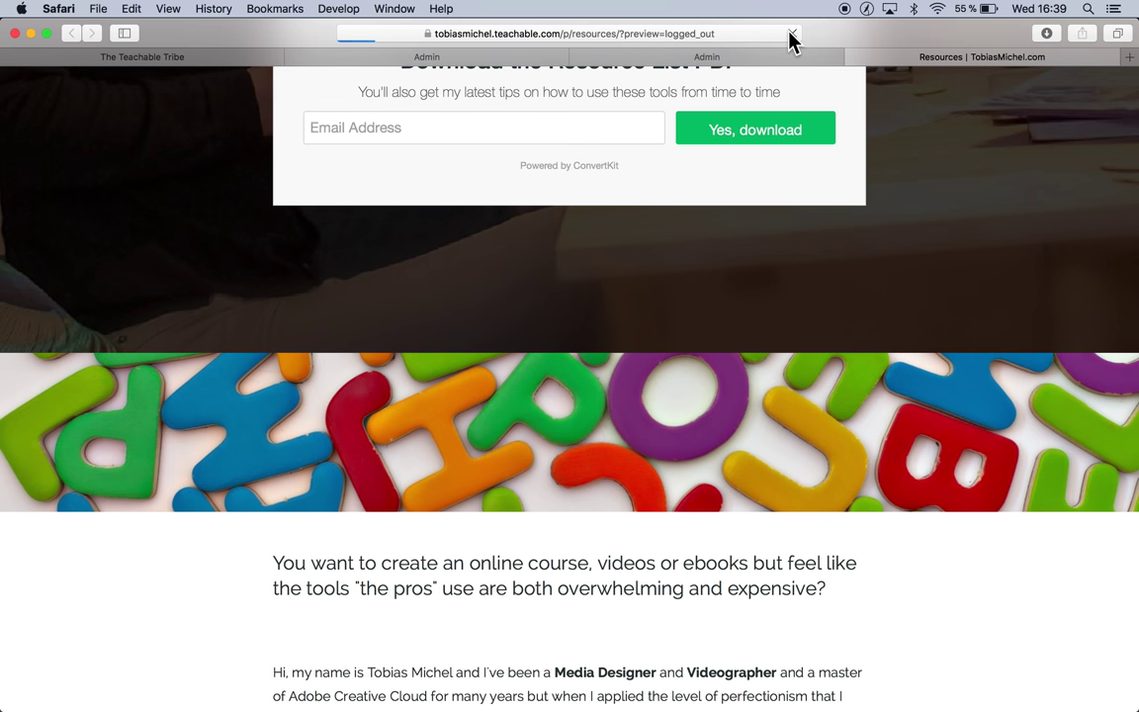
scroll(899, 362, down, 4)
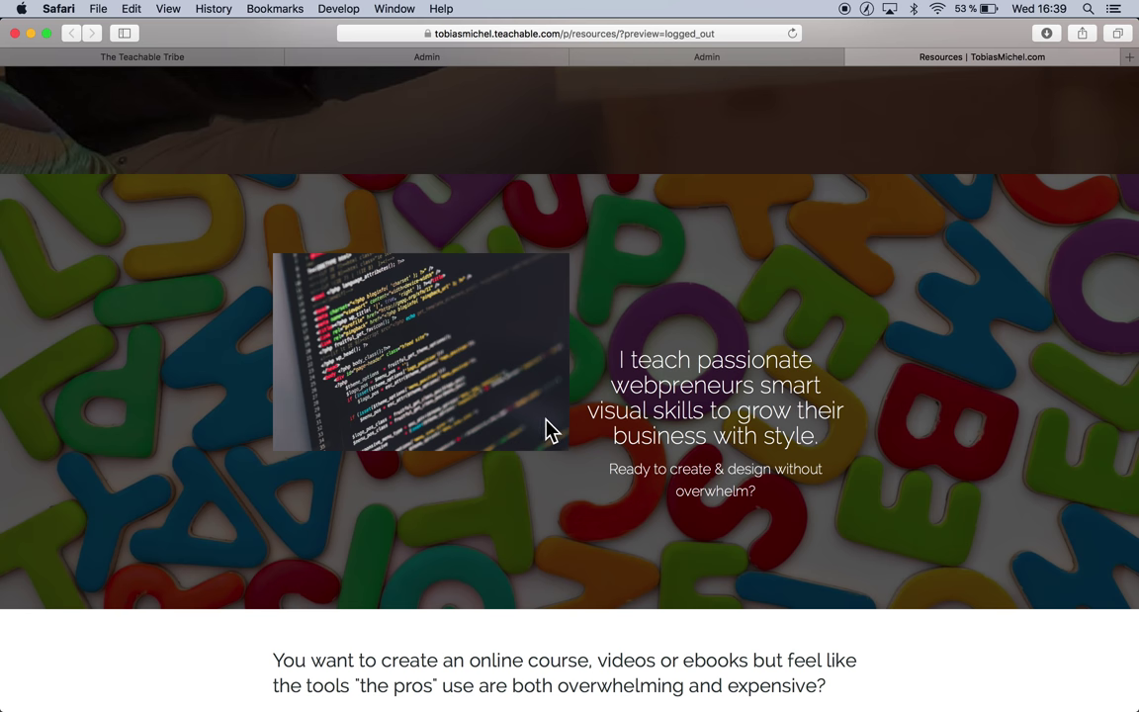
drag(673, 375, 753, 489)
click(713, 412)
Delete one blank line above the block's heading text, save the page and check the text's vertical position in the preview
click(778, 59)
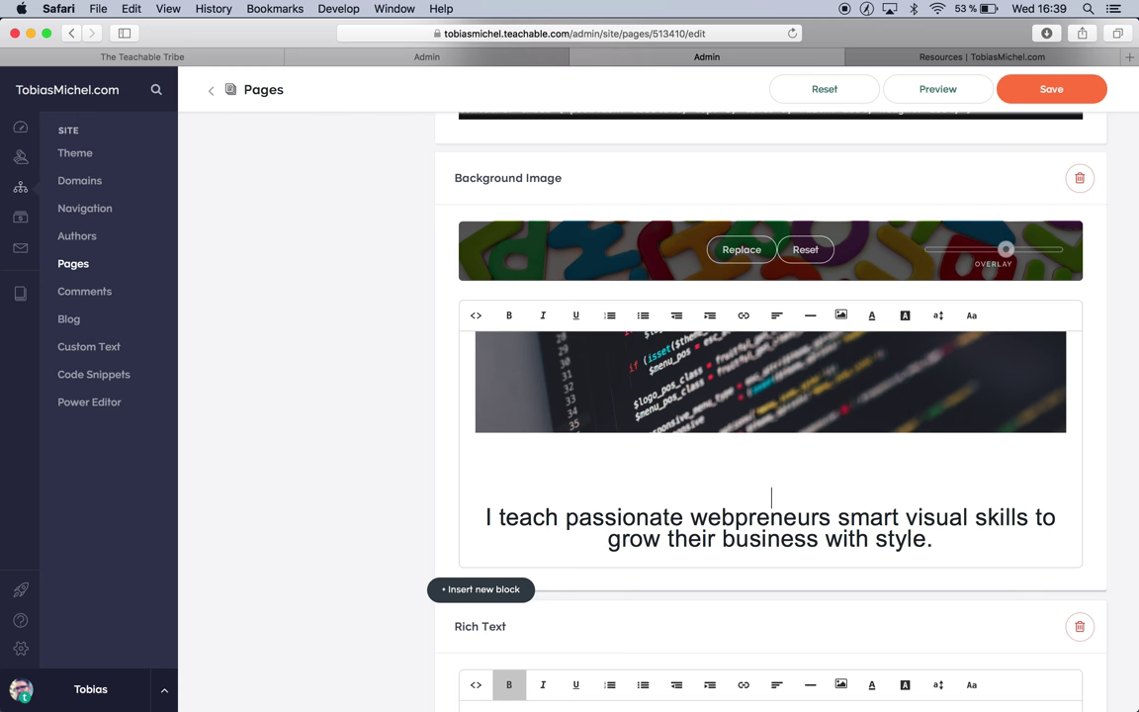
click(936, 56)
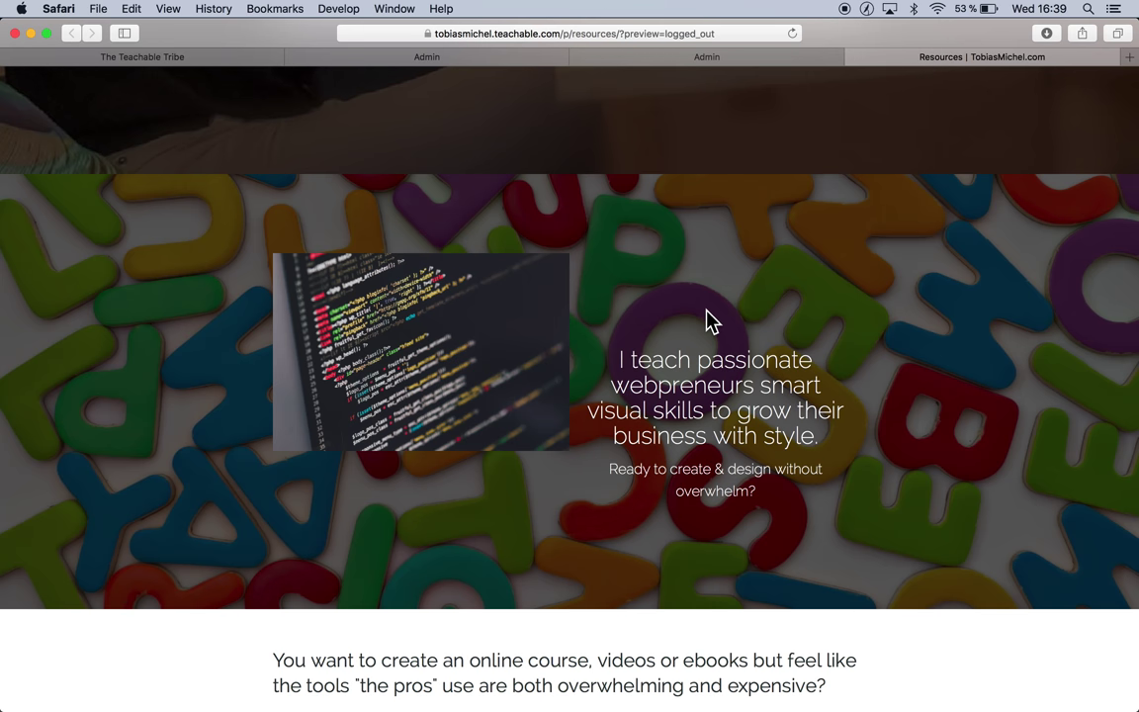
click(678, 59)
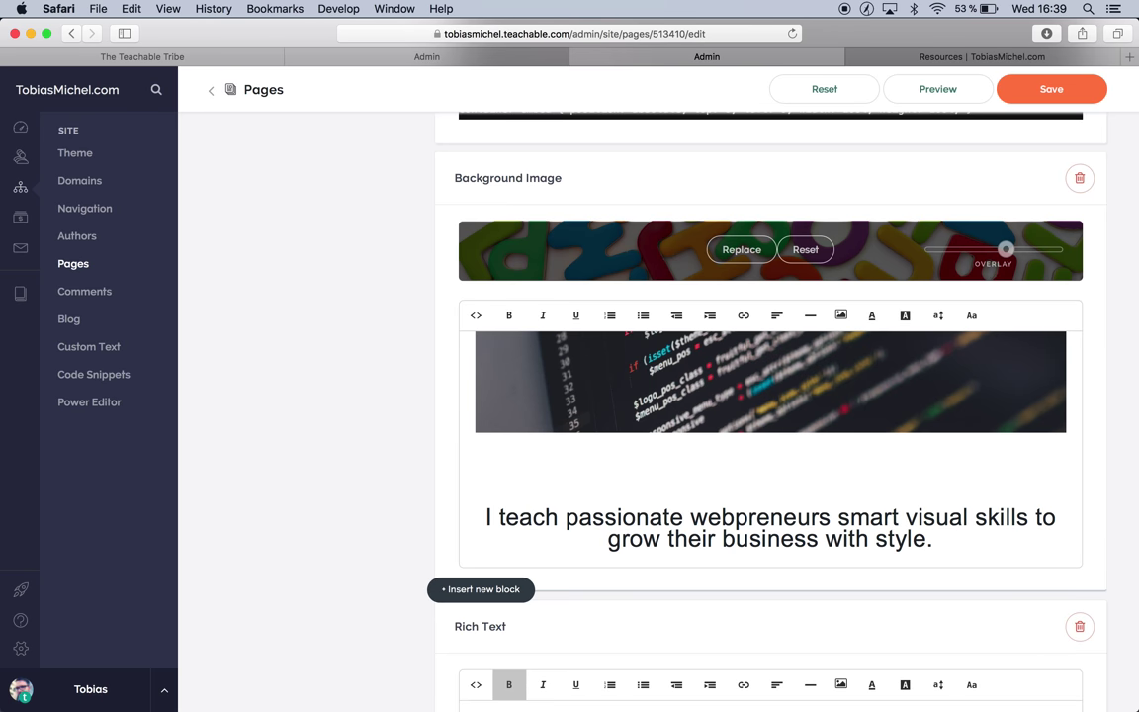
key(Delete)
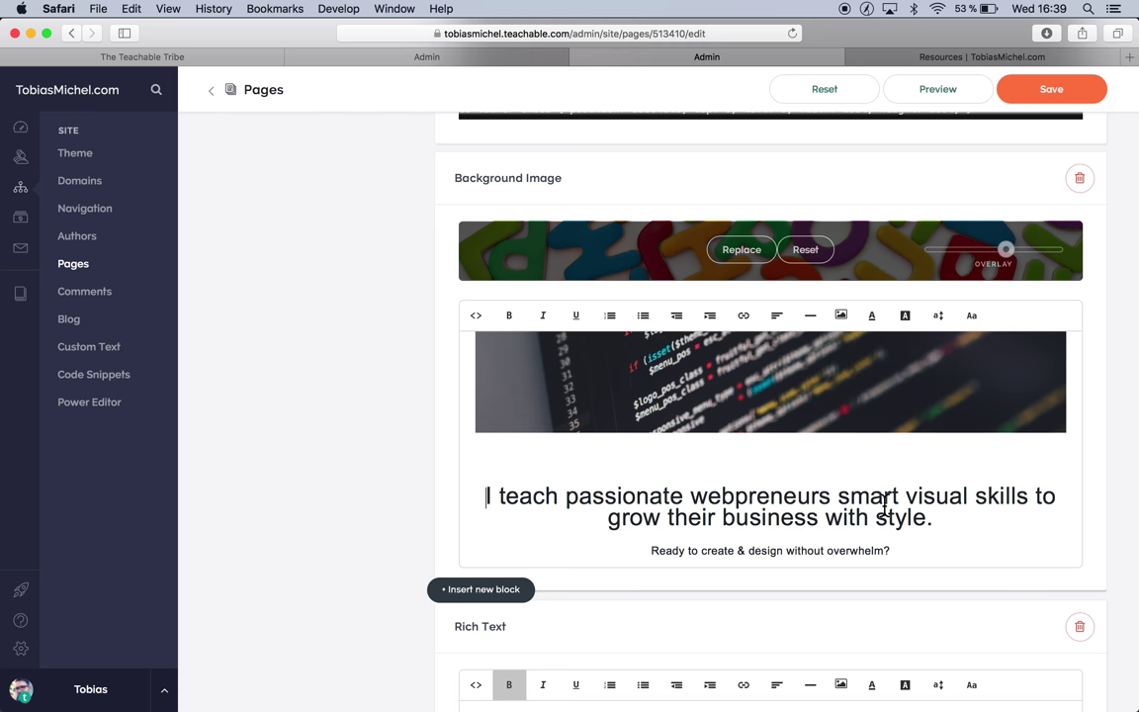
click(1023, 92)
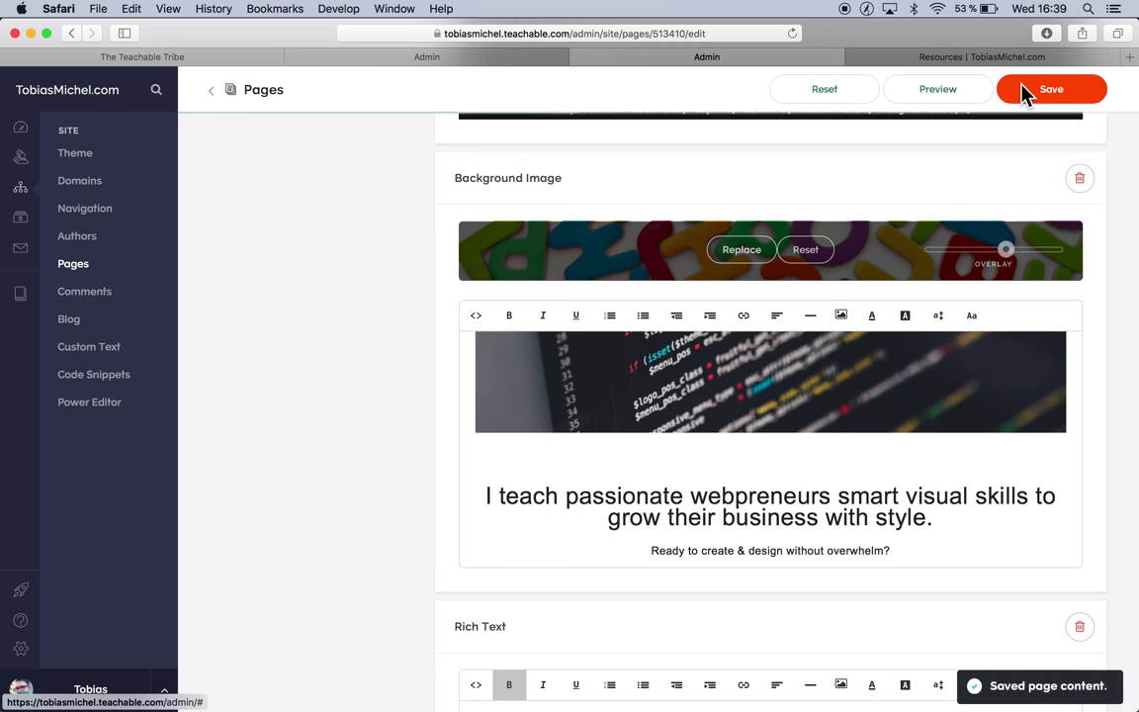
click(969, 57)
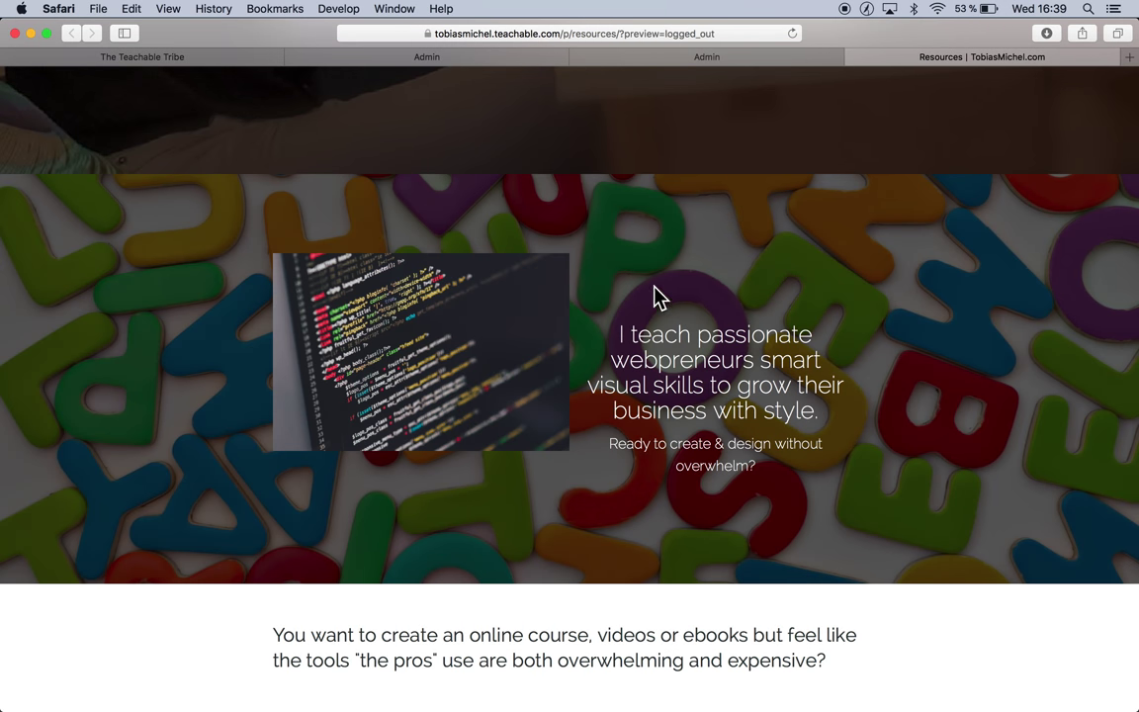
Delete both <br> tags before the heading in the background block's HTML, save the page and reload the Resources preview
click(751, 59)
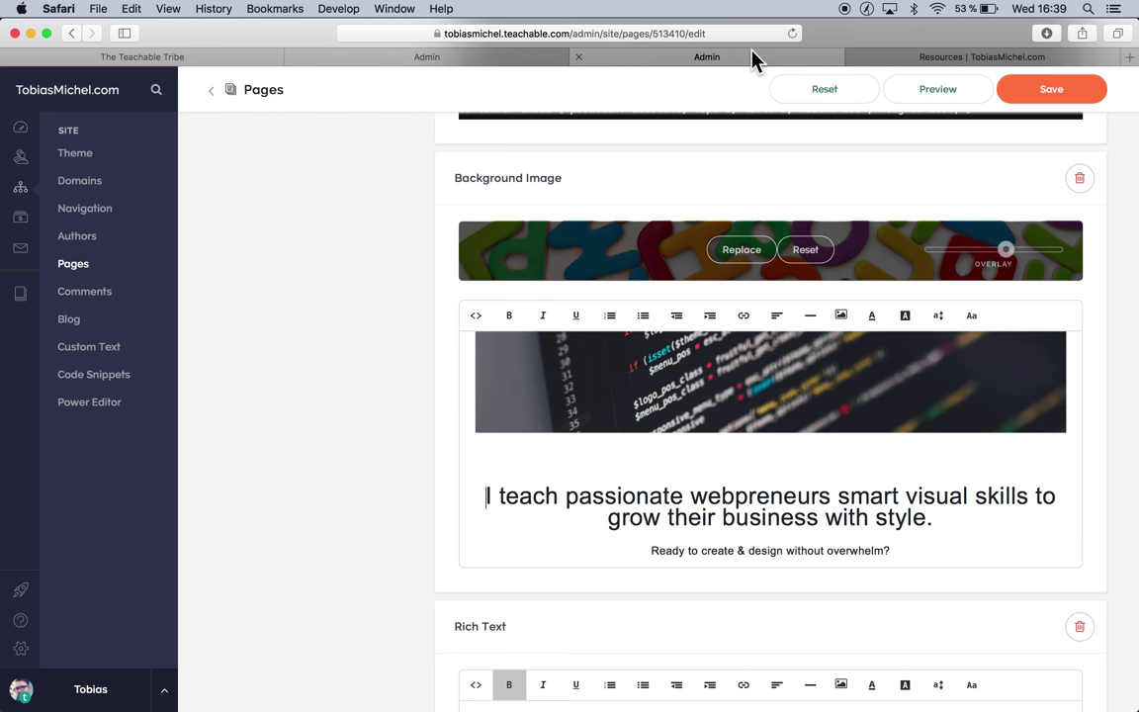
click(475, 316)
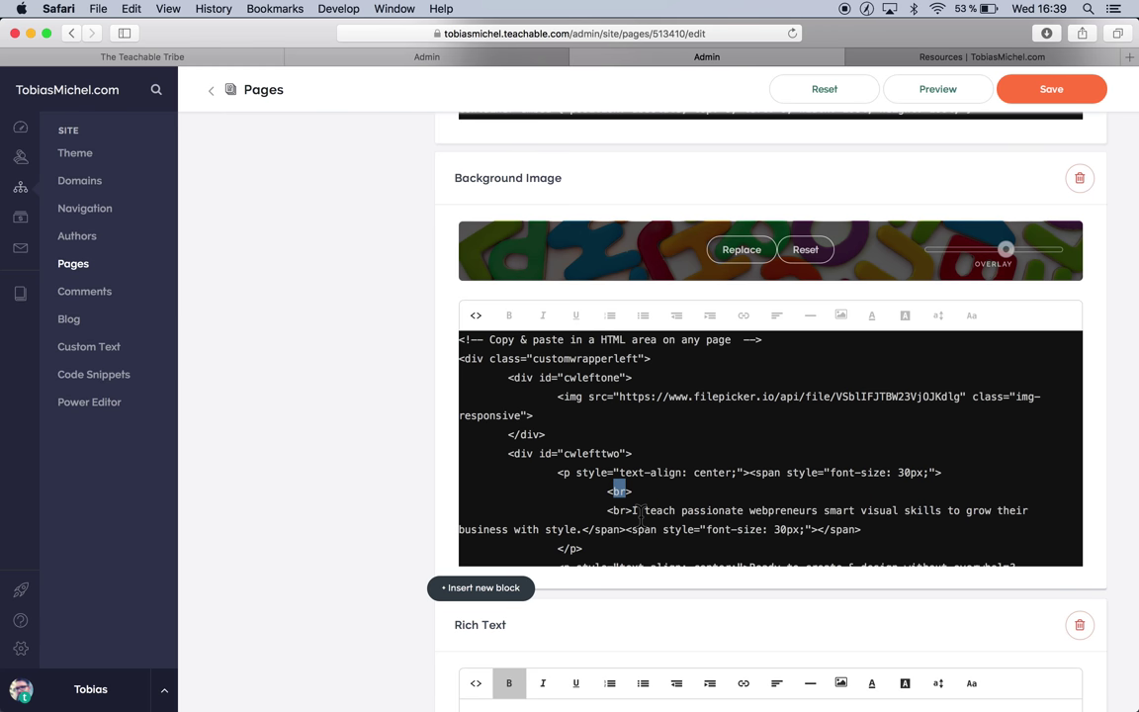
click(634, 511)
key(shift+Up)
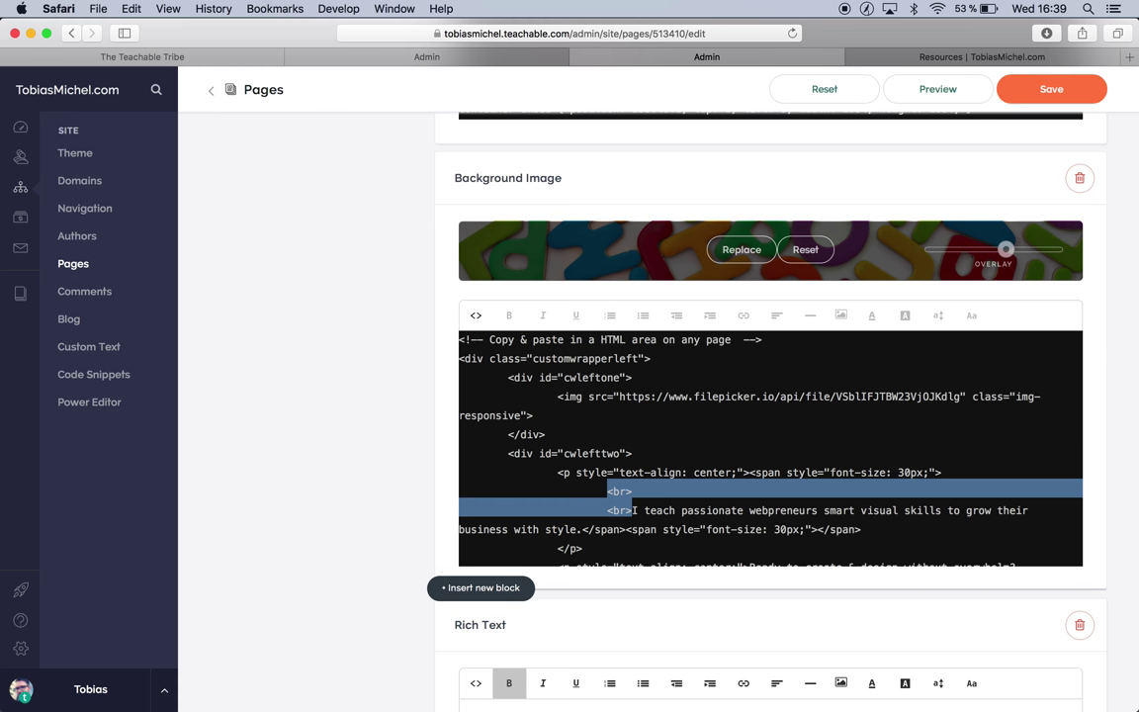
key(BackSpace)
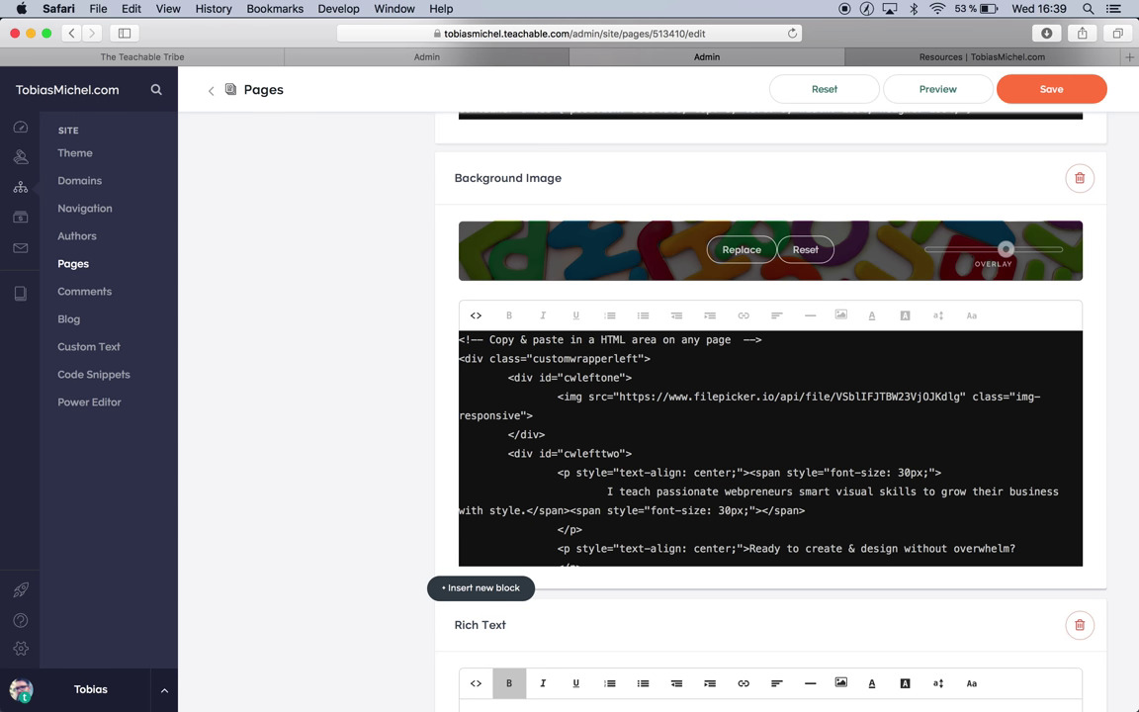
click(477, 314)
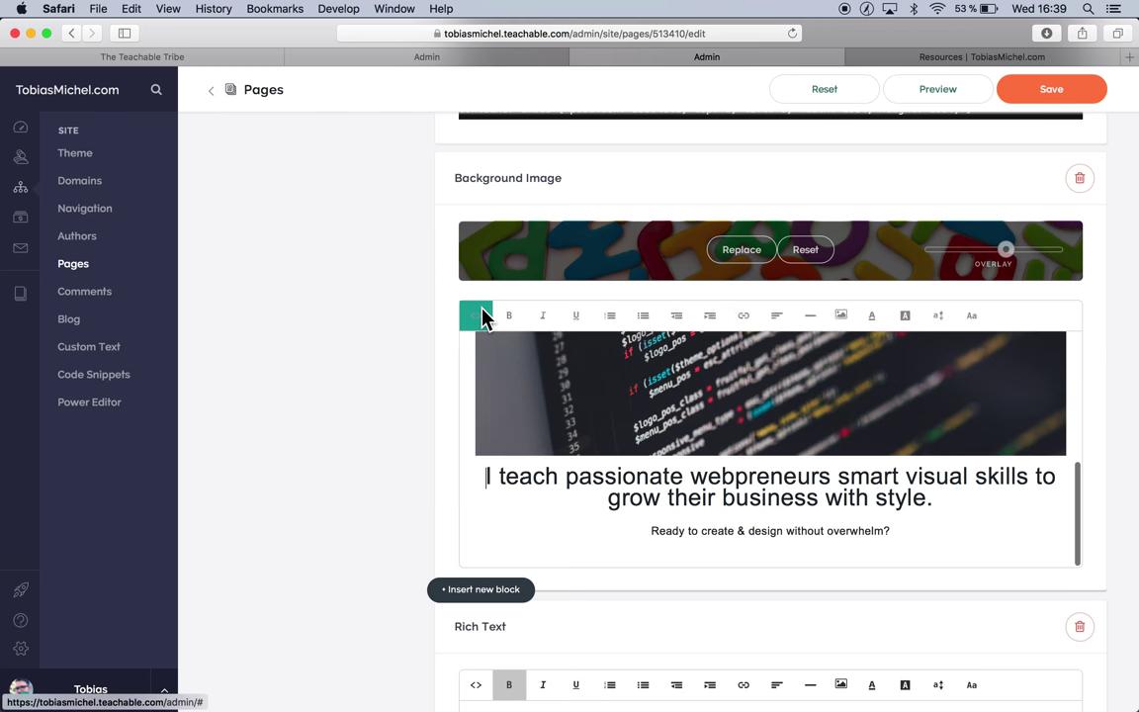
click(1056, 91)
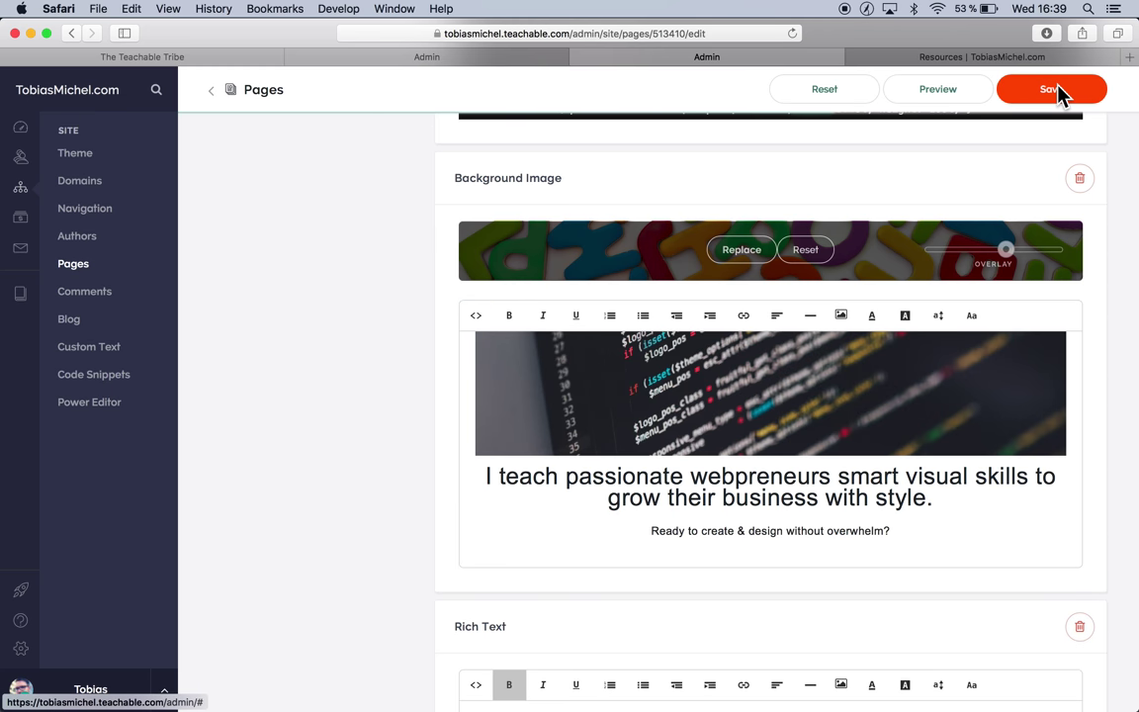
click(792, 34)
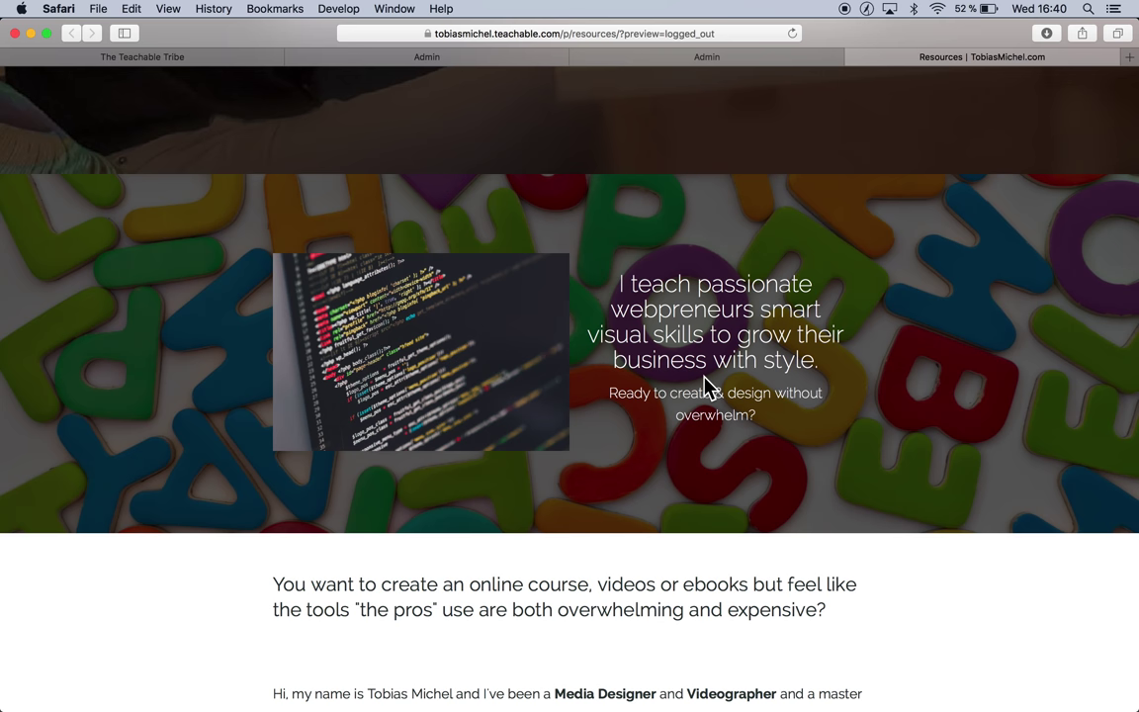
In the page editor, add the filler text "fdhdh jdkhdf jdh dfjh djfh sdhdshf jdf" after "Ready to create & design without overwhelm?" in the background block
click(670, 56)
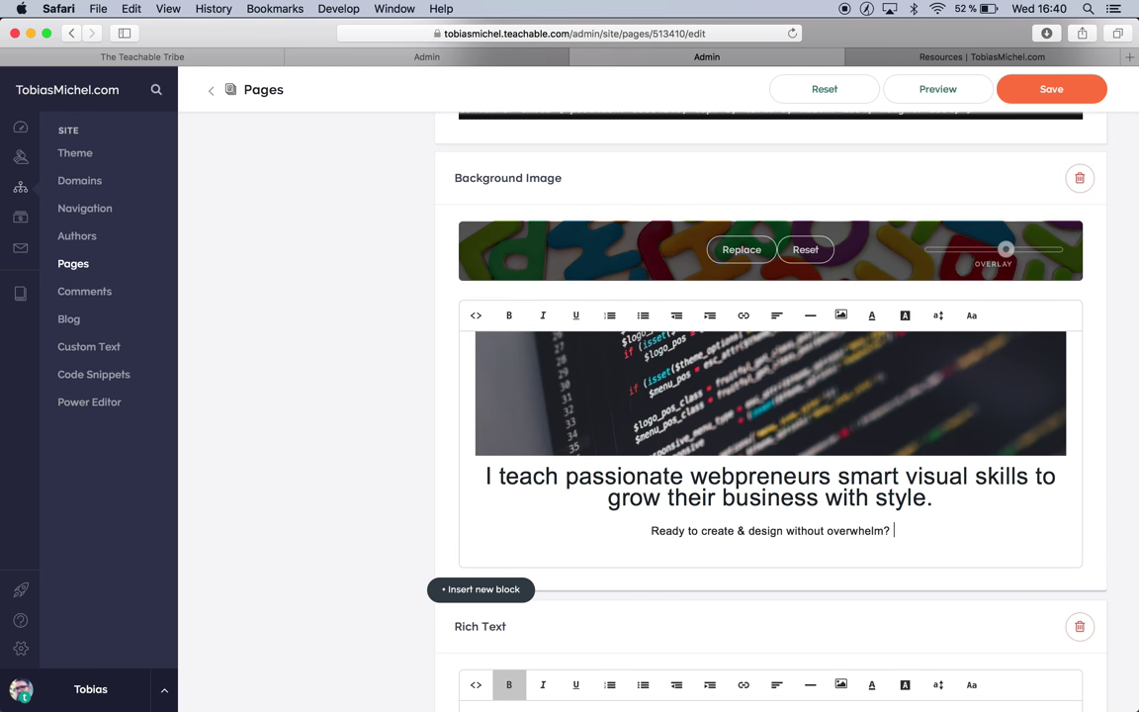
text(fdhdh jdkhdf jdh dfjh)
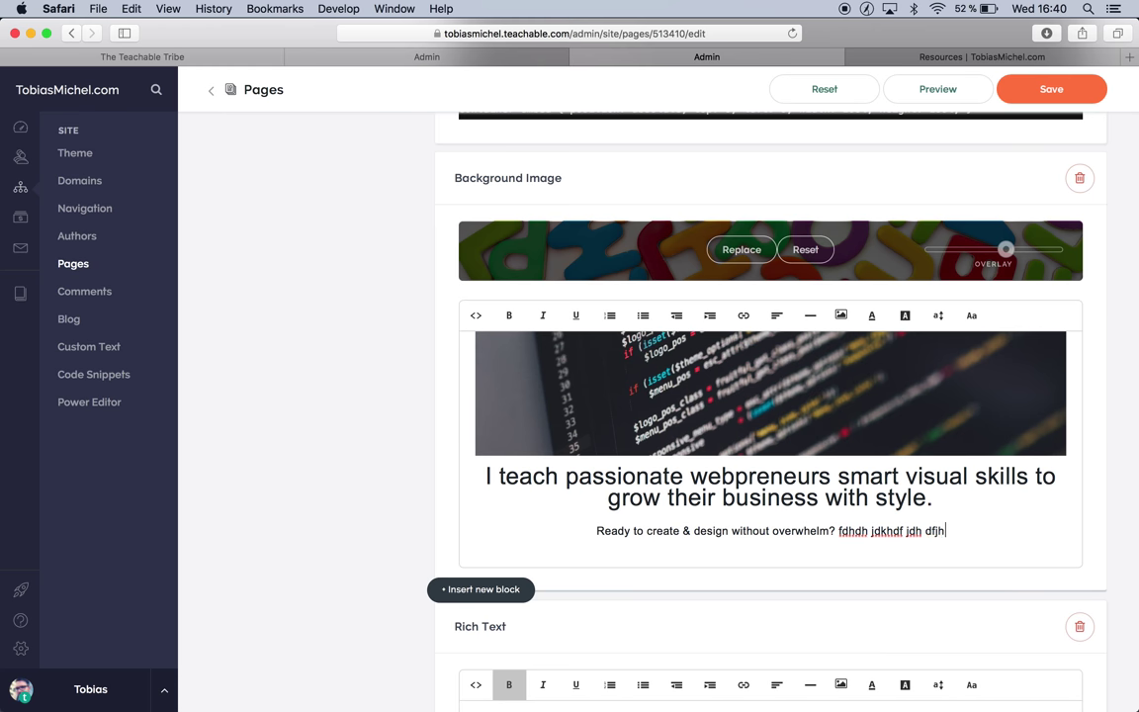
text( djfh sdhdshf j)
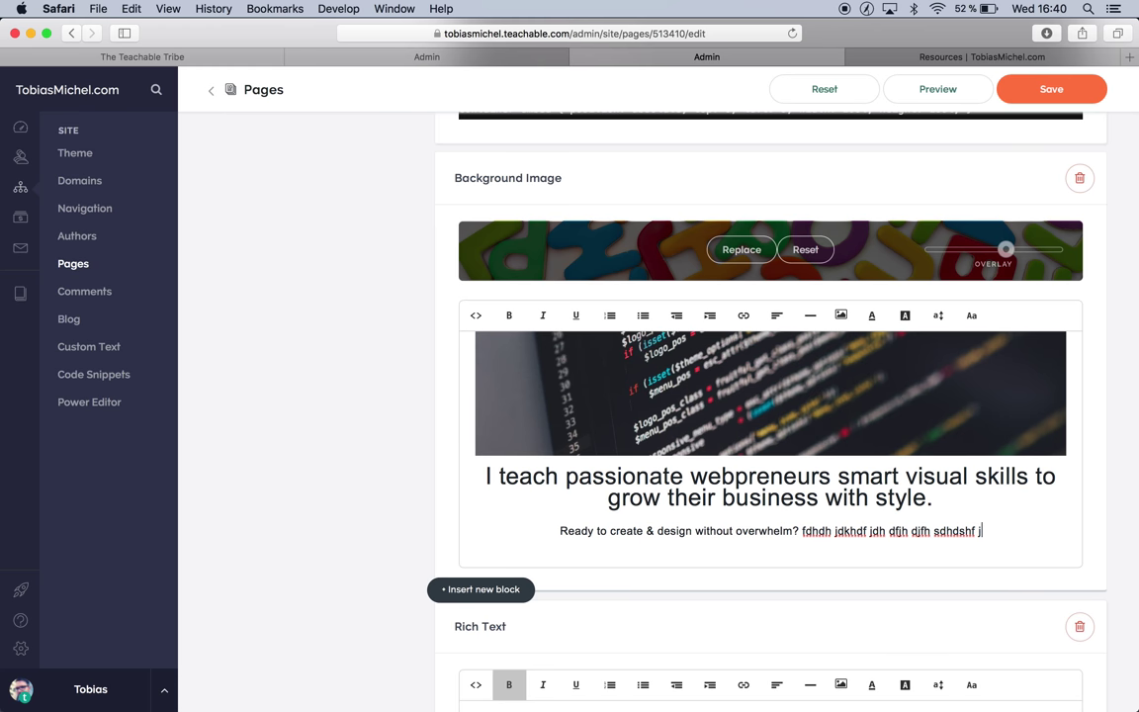
text(df)
Lengthen the paragraph with four pasted copies of the filler from "jdkhdf" onward, save the page and view the updated preview
key(alt+shift+Left)
key(alt+shift+Left)
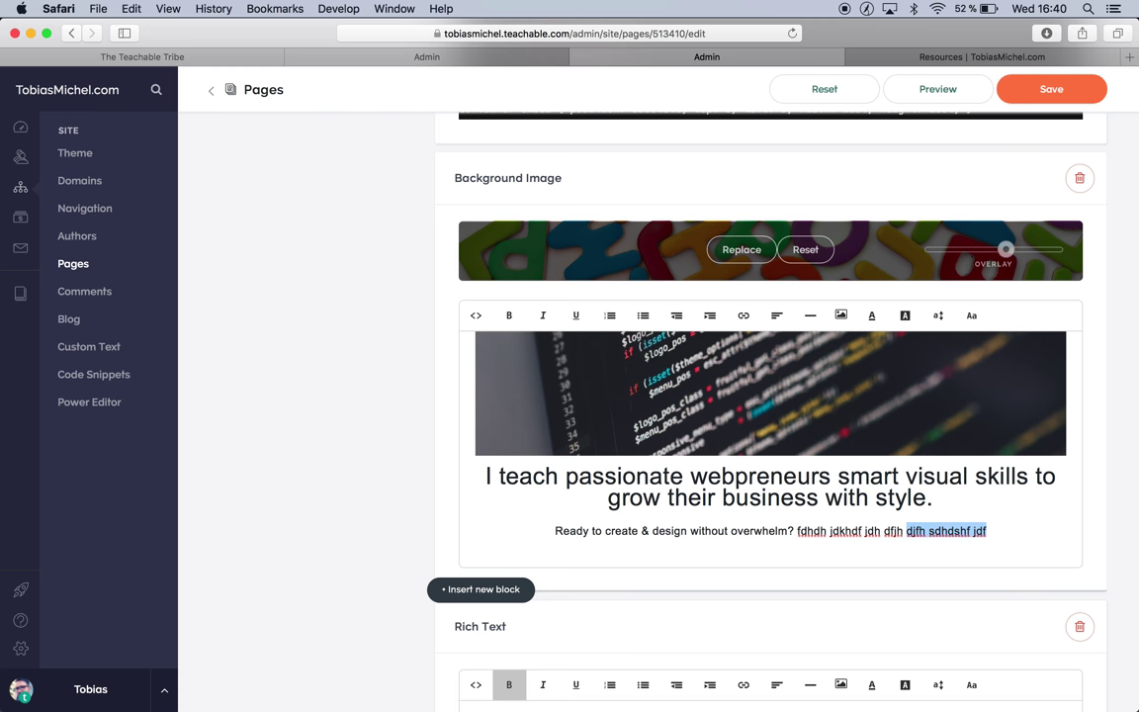
key(alt+shift+Left)
key(super+c)
key(Right)
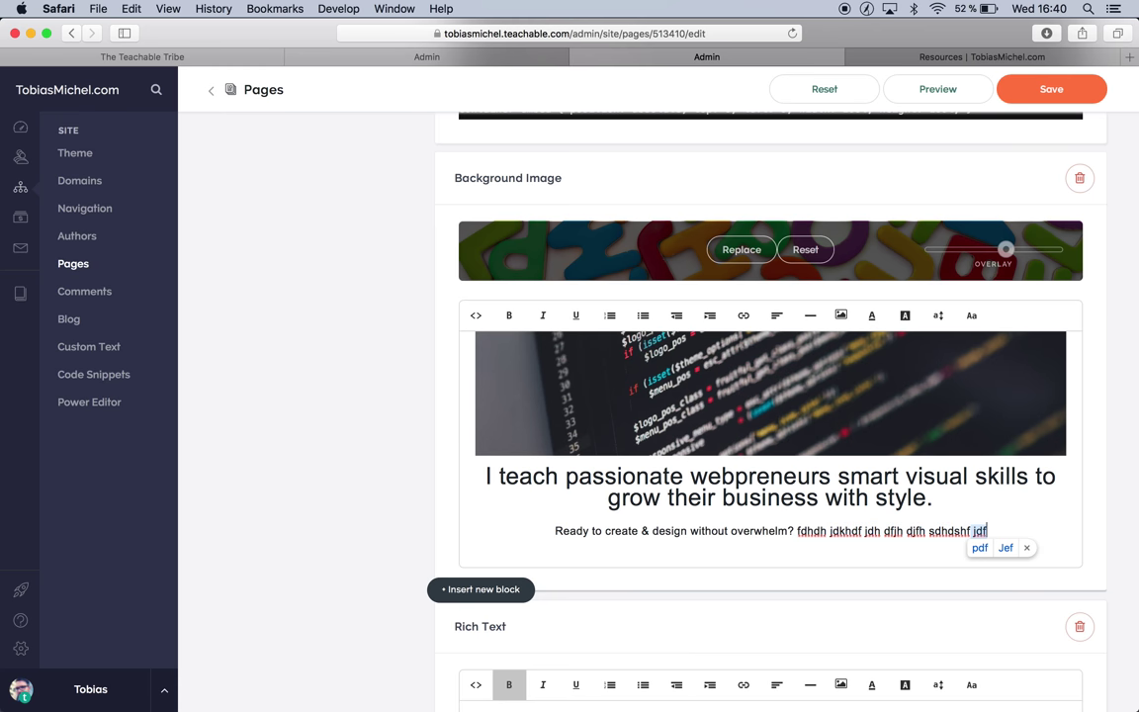
key(super+v)
key(super+v)
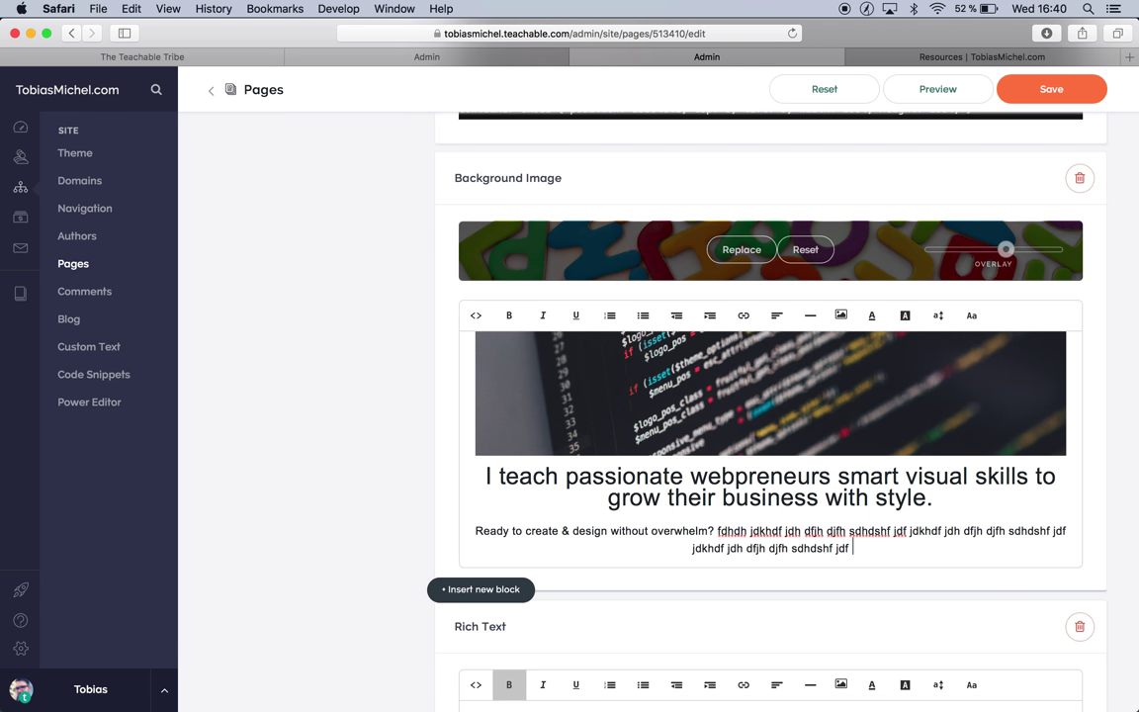
key(super+v)
key(super+v)
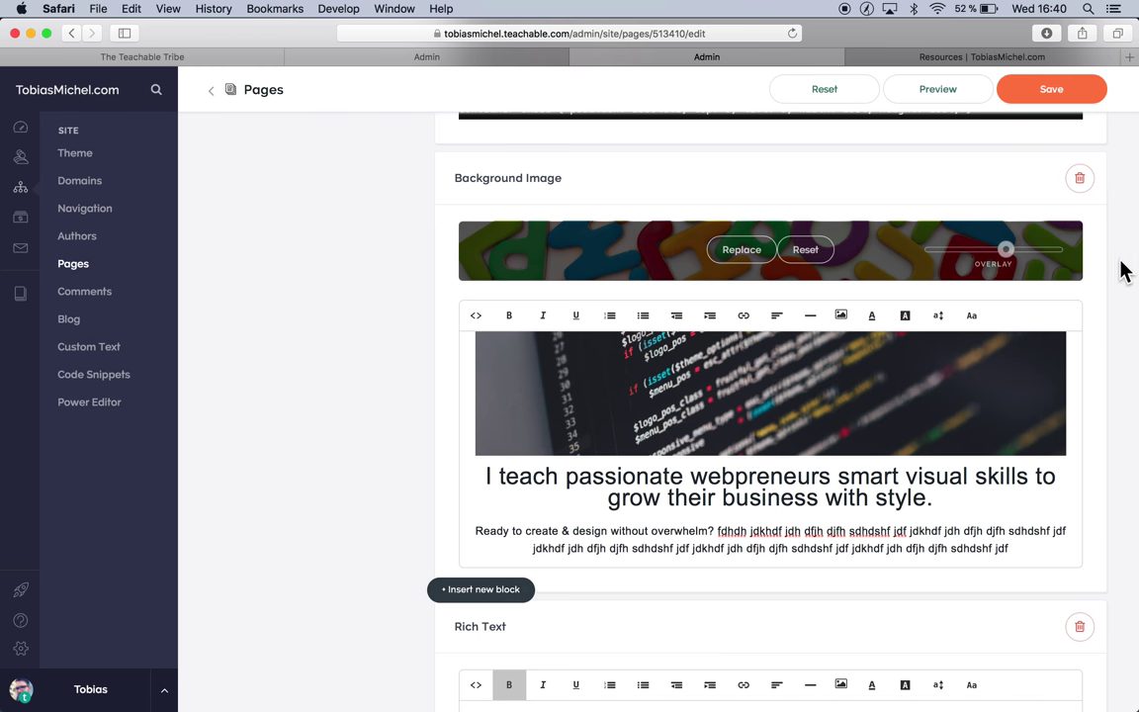
click(1054, 91)
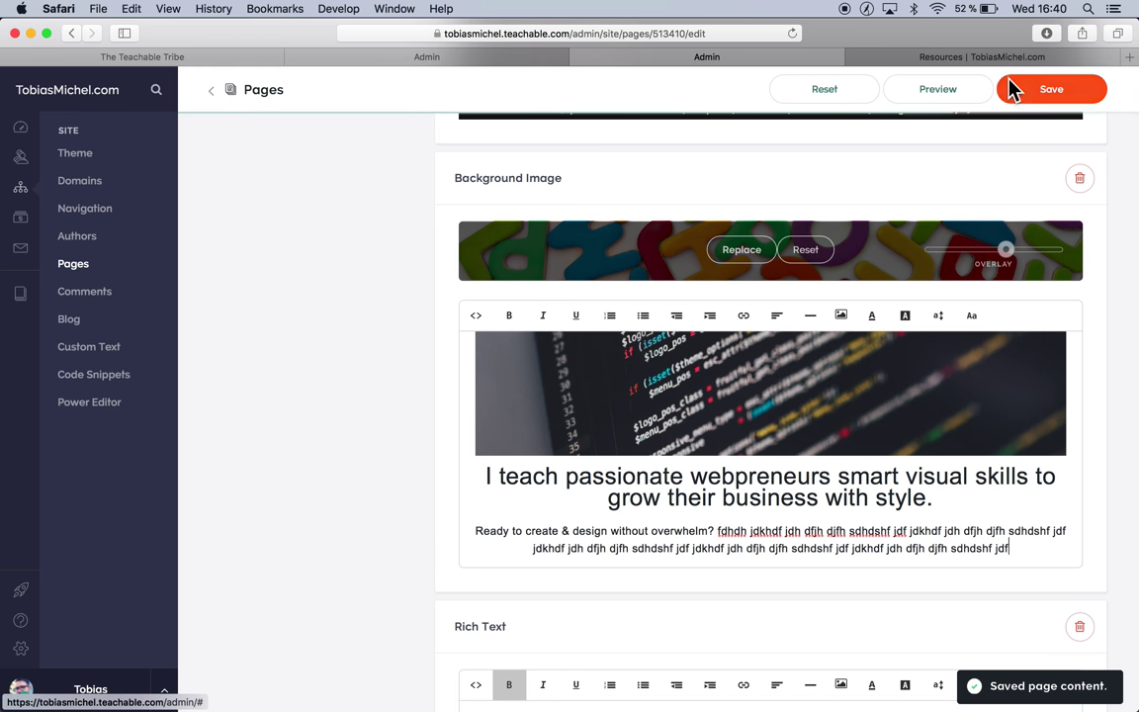
click(984, 62)
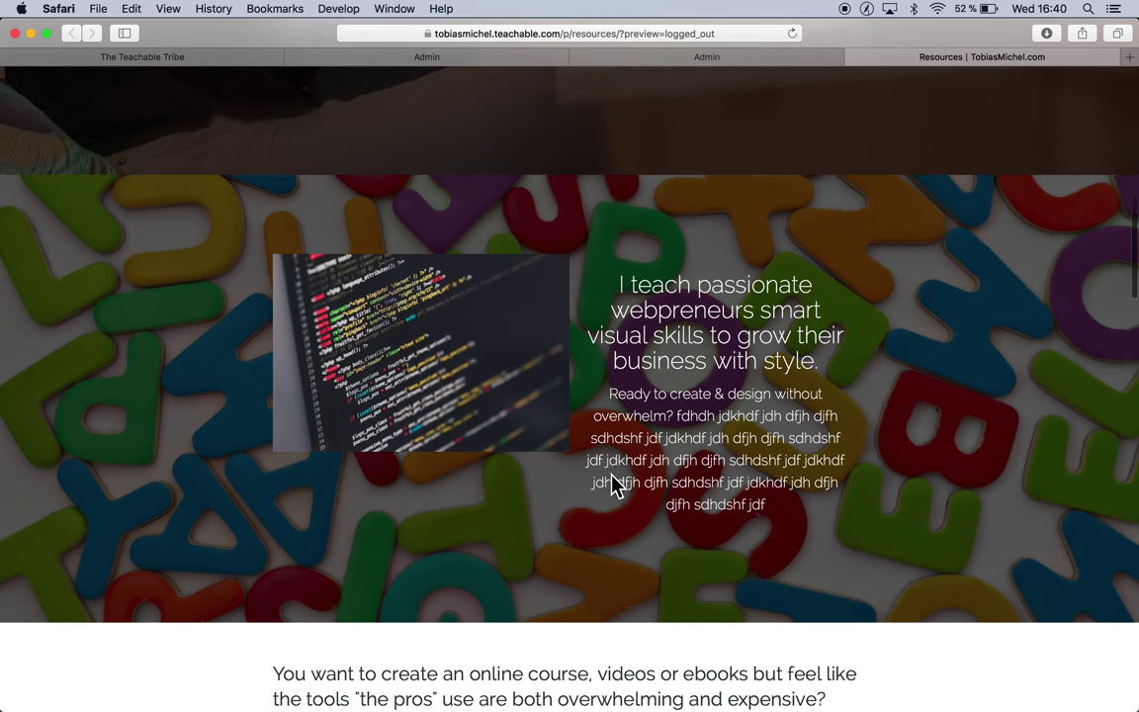
Compare the new alphabet section's image and text layout with the book cover and video columns at the start of the preview
scroll(722, 435, down, 1)
scroll(606, 506, up, 10)
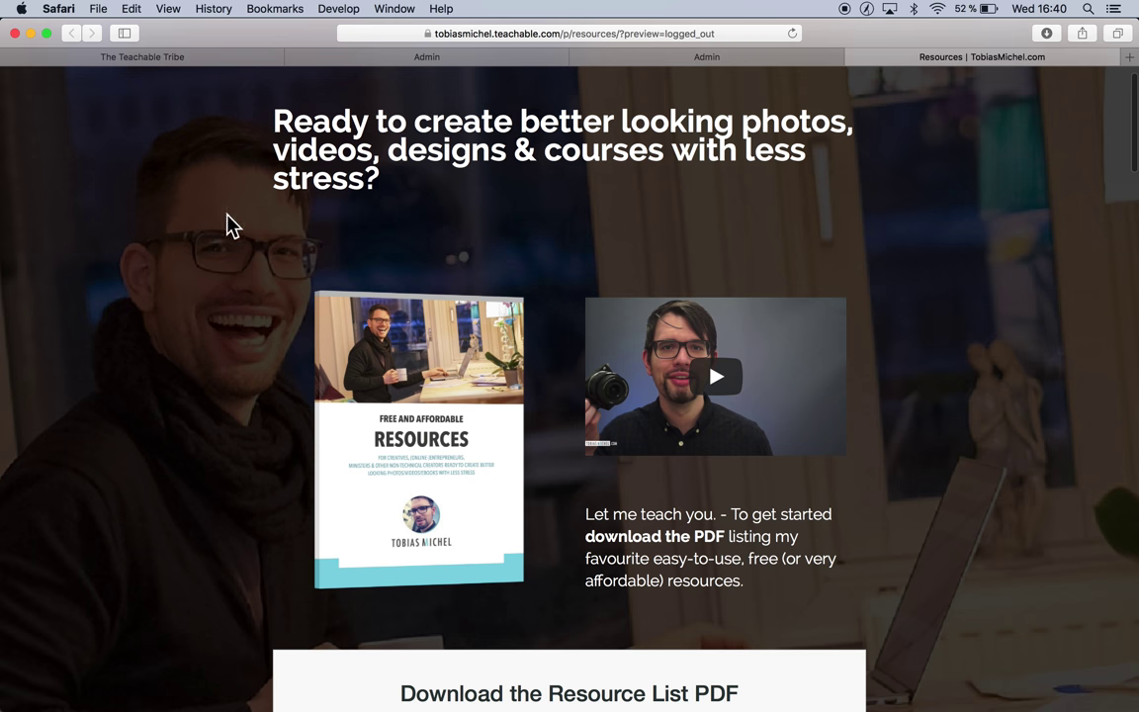
scroll(529, 615, down, 15)
scroll(529, 615, down, 2)
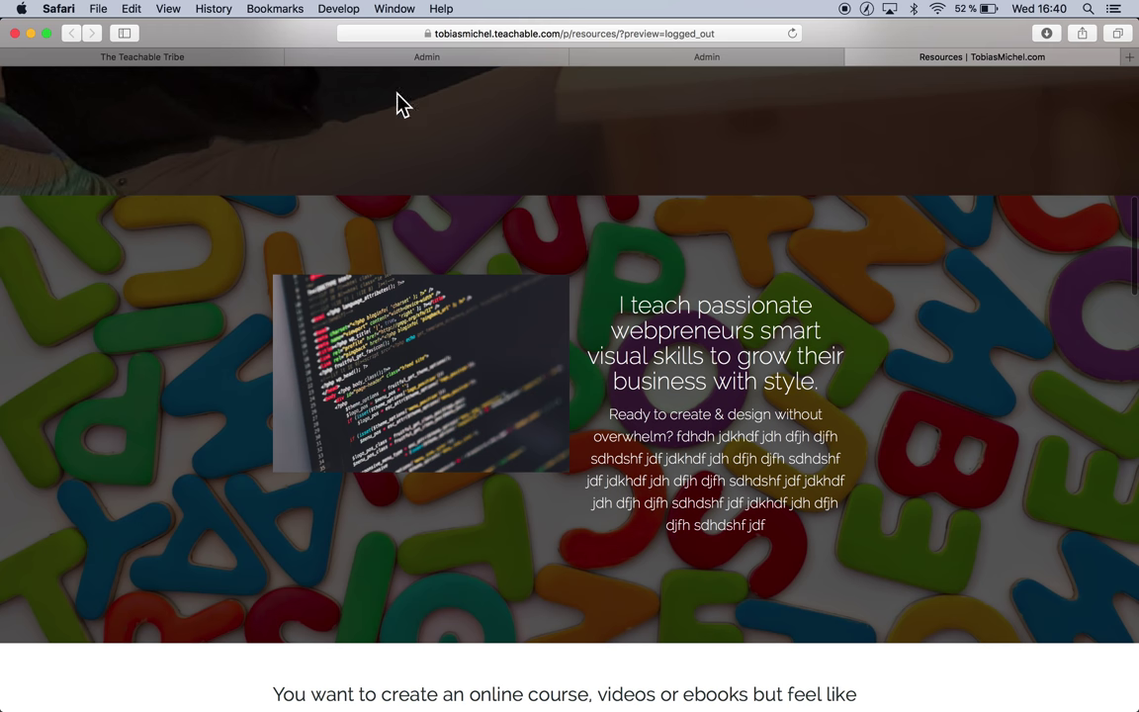
scroll(373, 407, up, 5)
scroll(373, 405, up, 10)
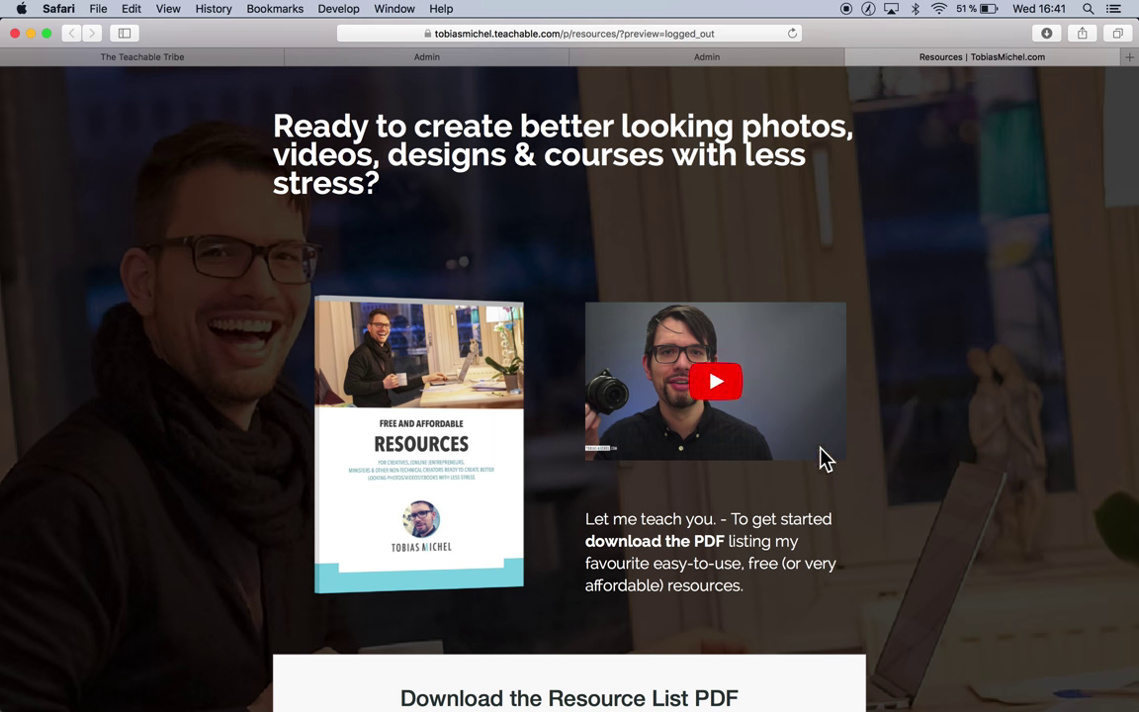
scroll(709, 509, down, 4)
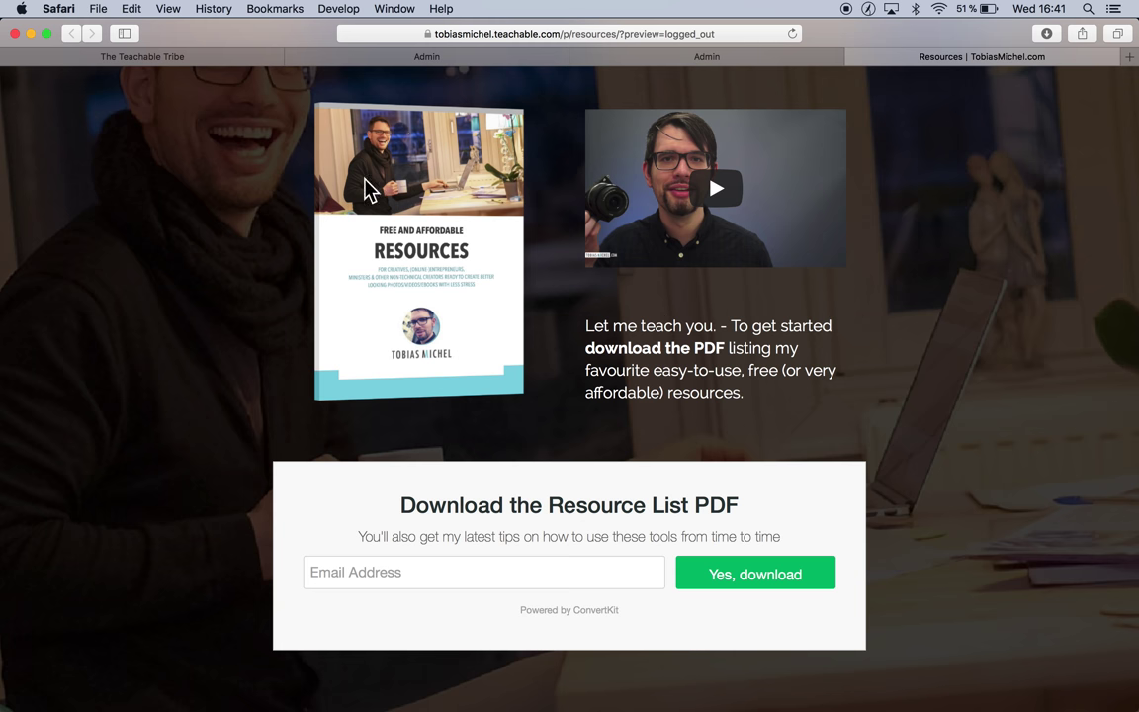
scroll(394, 267, down, 2)
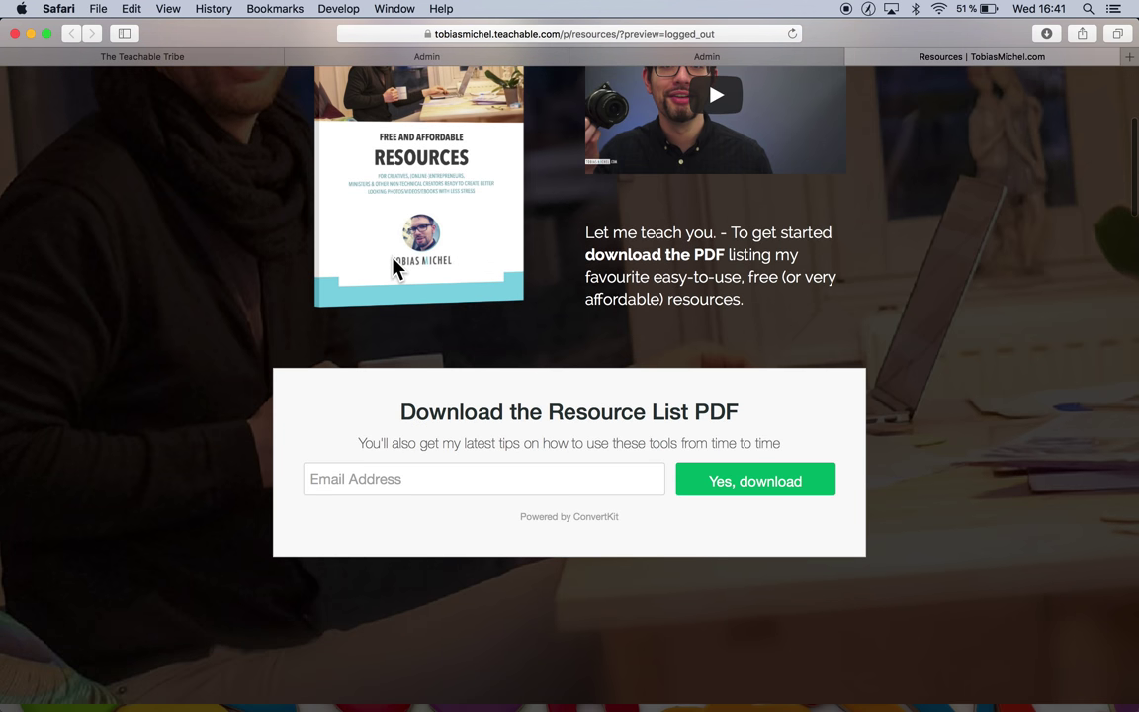
scroll(463, 262, up, 5)
scroll(399, 272, down, 4)
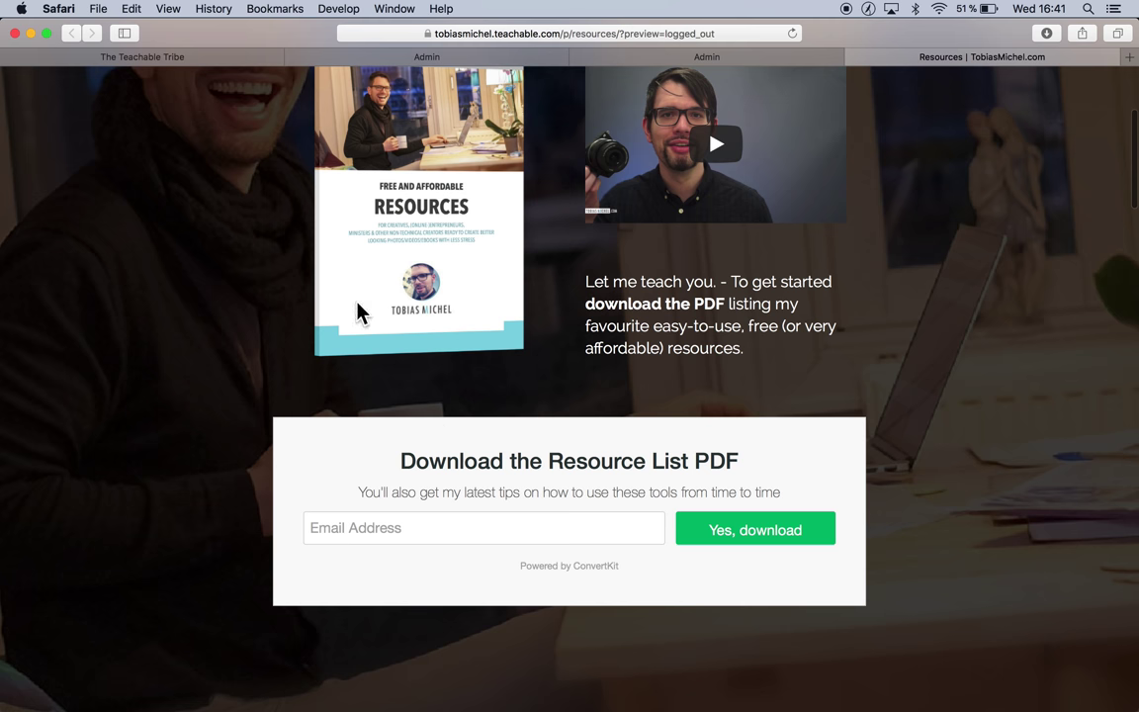
scroll(358, 312, up, 3)
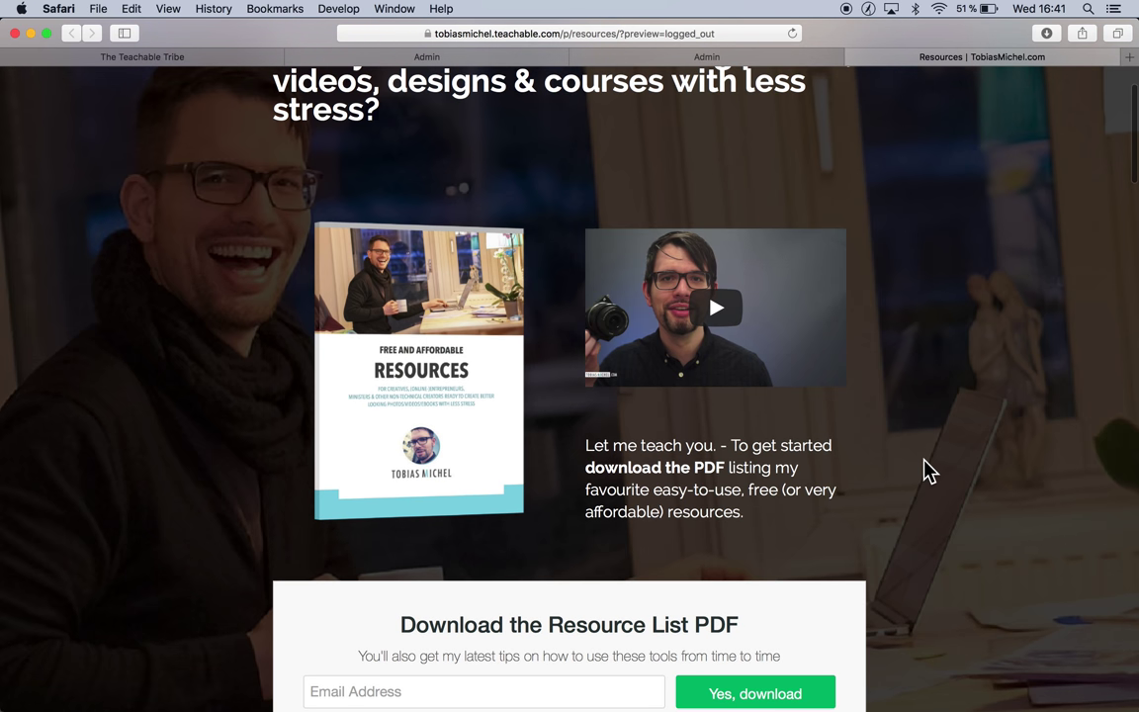
Examine how the two-column alphabet section sits between the download form and the text sections in the preview
scroll(929, 472, down, 10)
scroll(929, 471, down, 1)
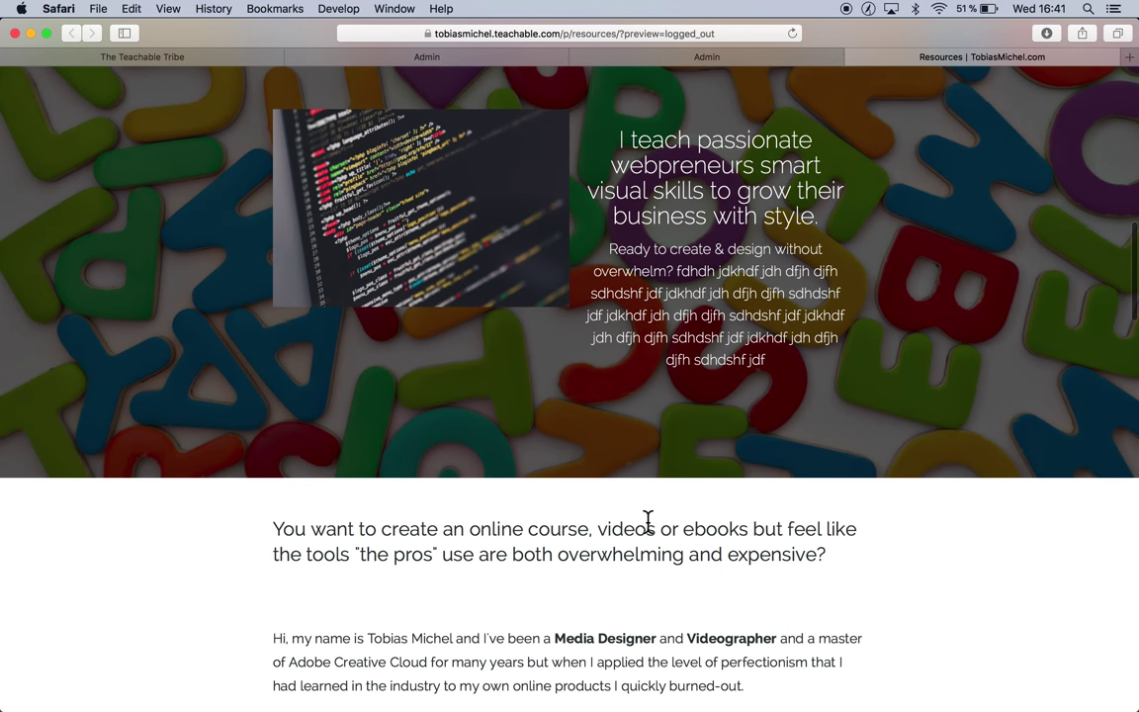
scroll(647, 521, down, 8)
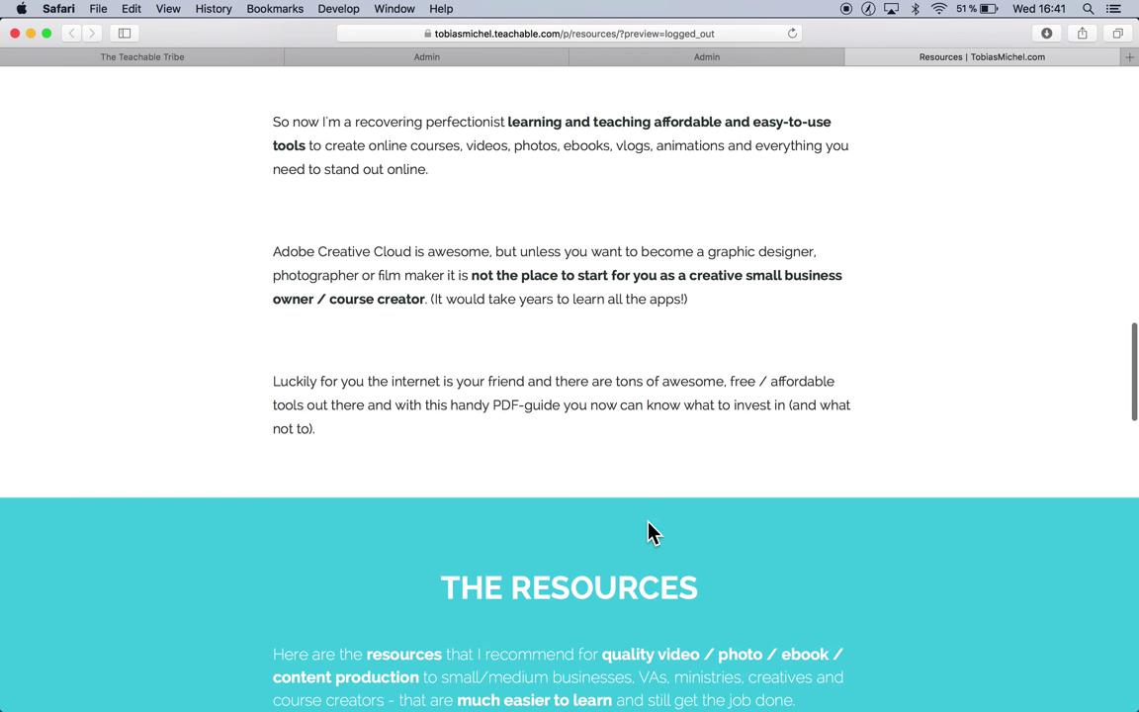
scroll(953, 447, up, 9)
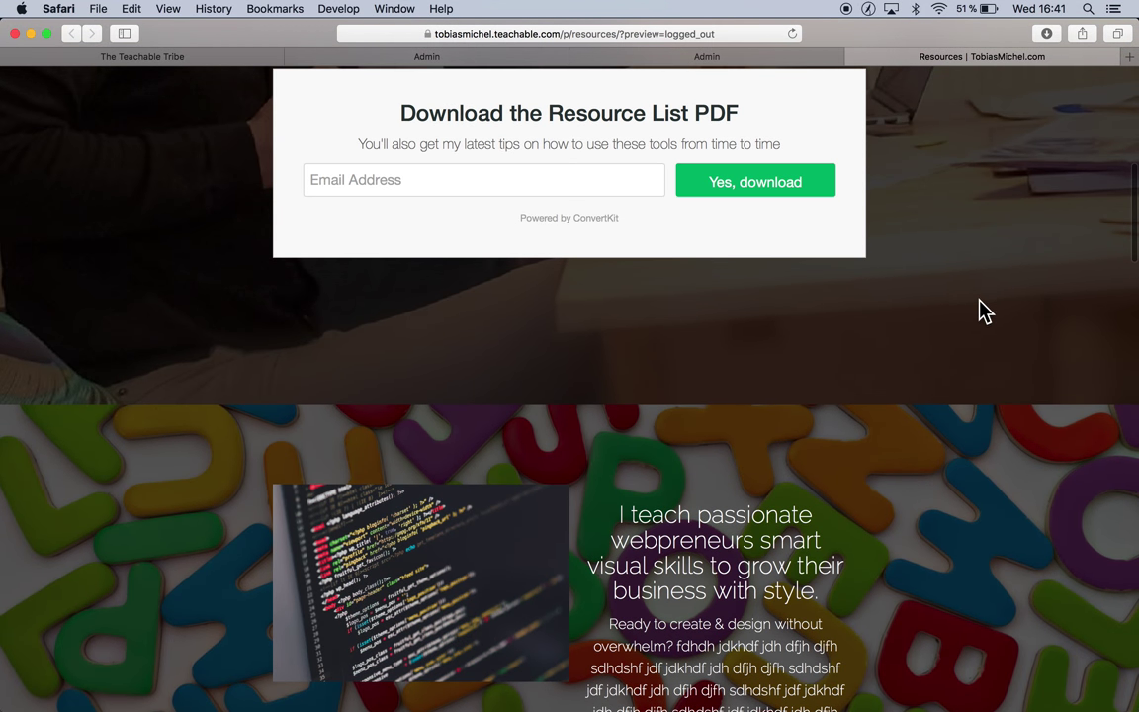
scroll(982, 308, down, 2)
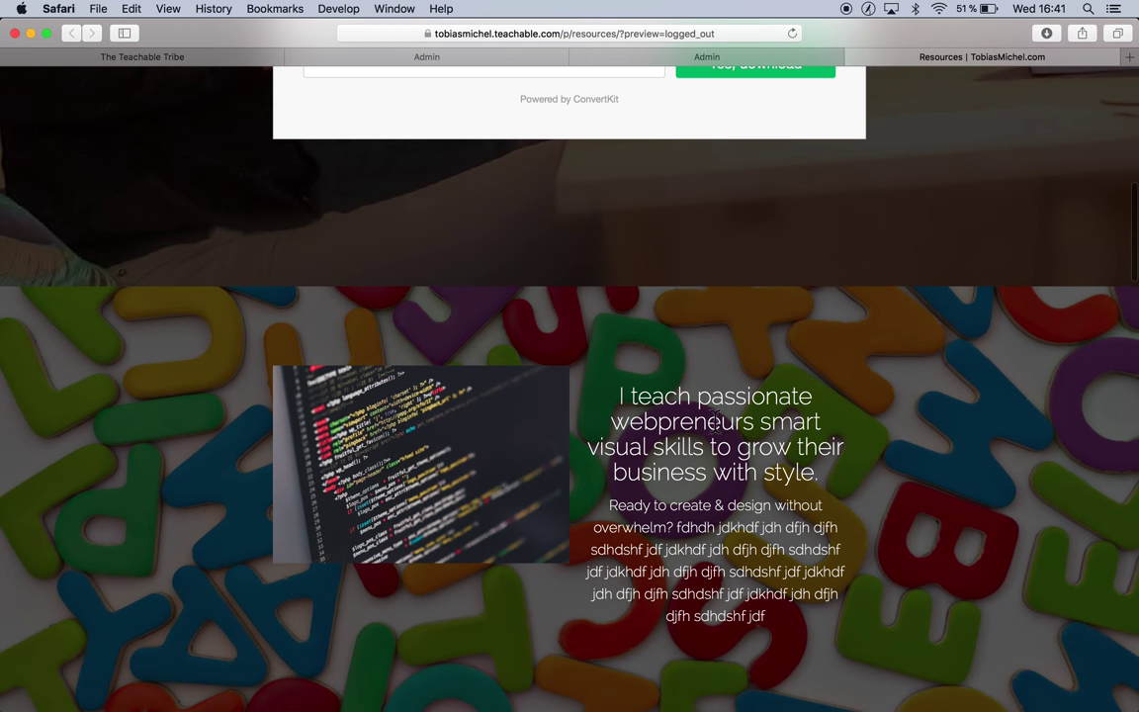
double_click(617, 447)
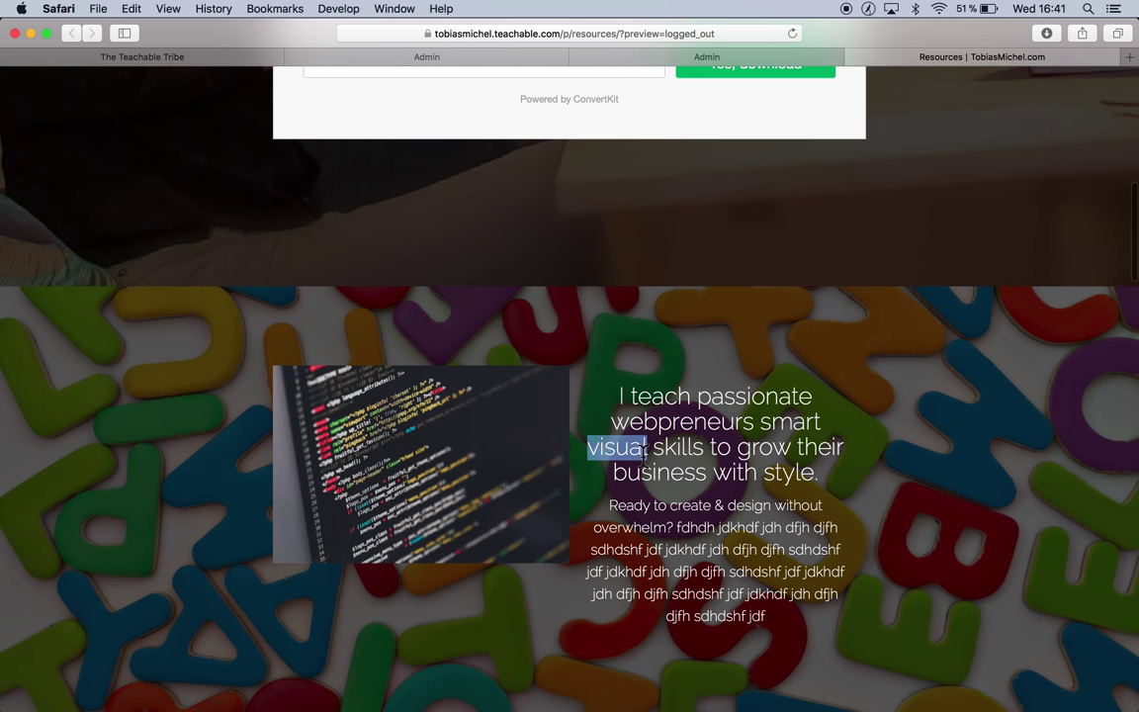
click(654, 470)
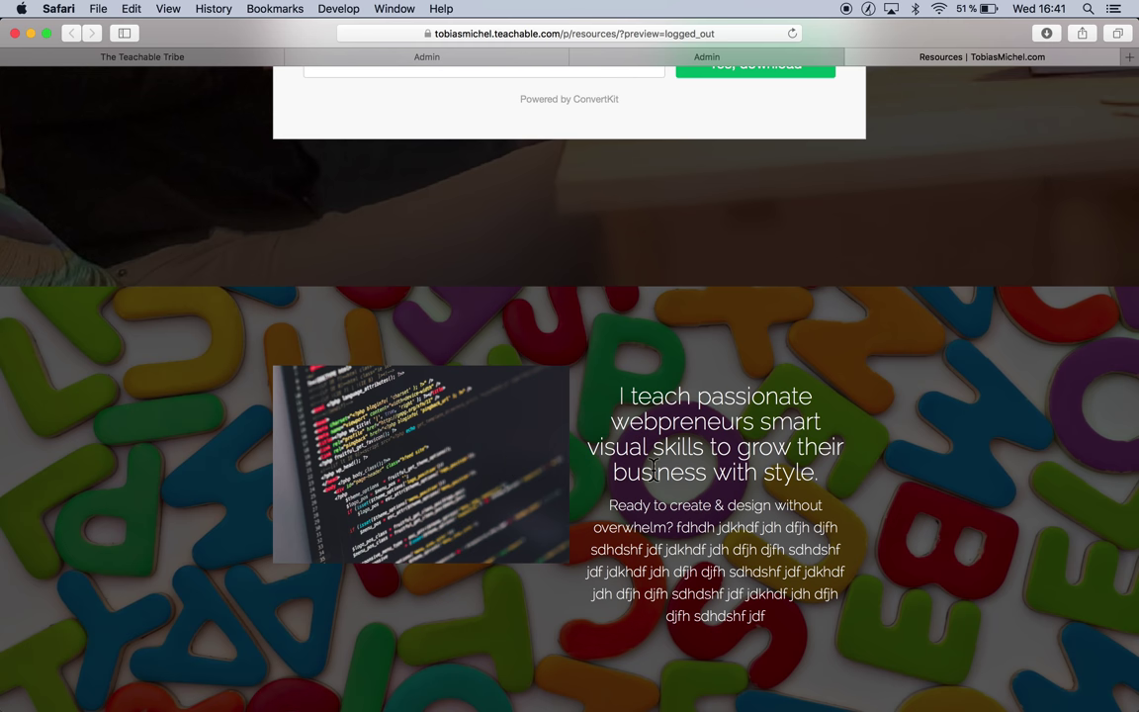
Reload the preview, glance at the wrapper CSS in TextEdit and recheck the longer text beside the coding image
key(super+r)
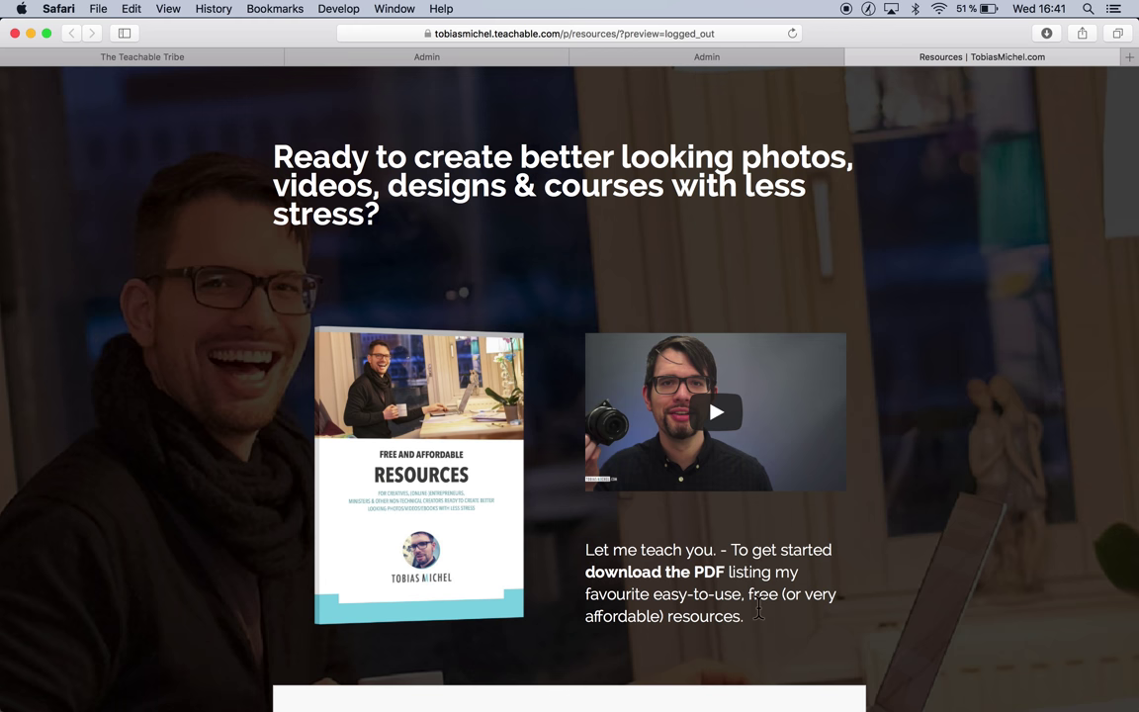
scroll(975, 534, down, 3)
scroll(976, 534, down, 8)
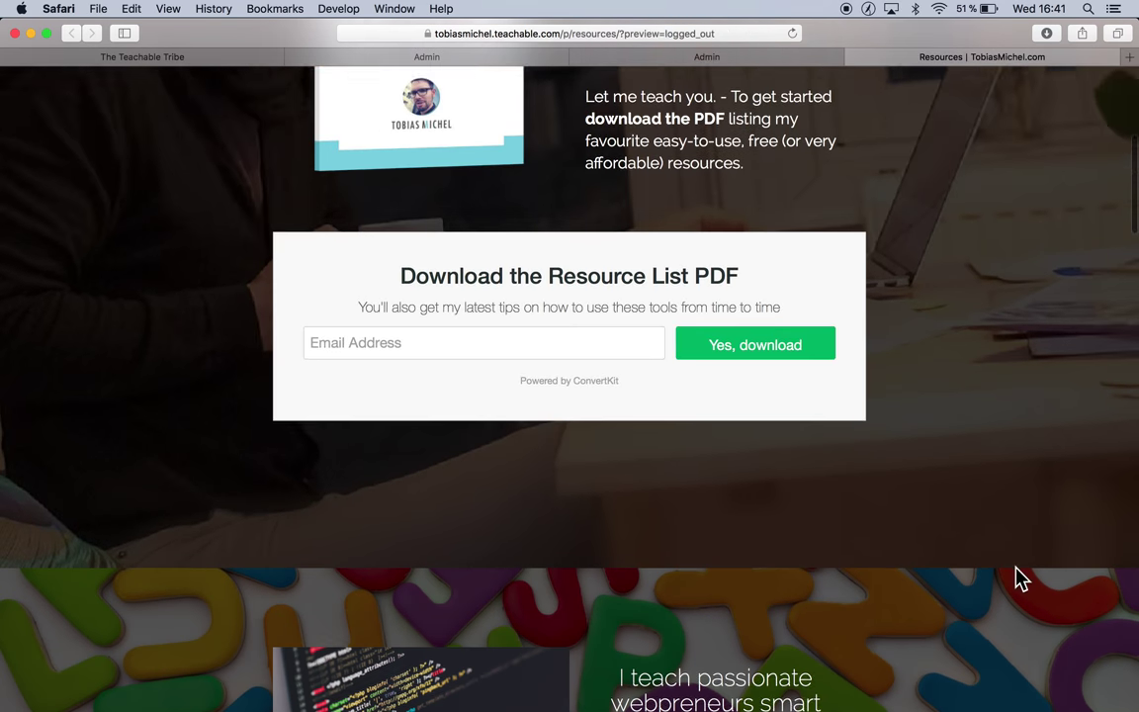
scroll(904, 241, down, 2)
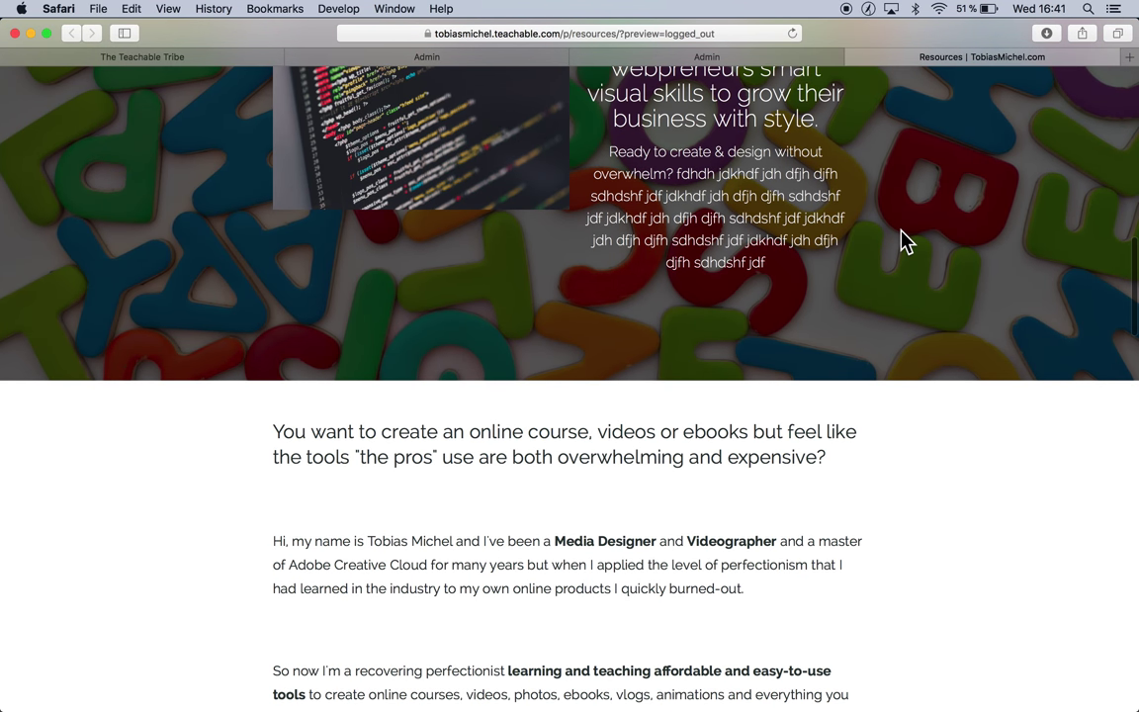
key(super+Tab)
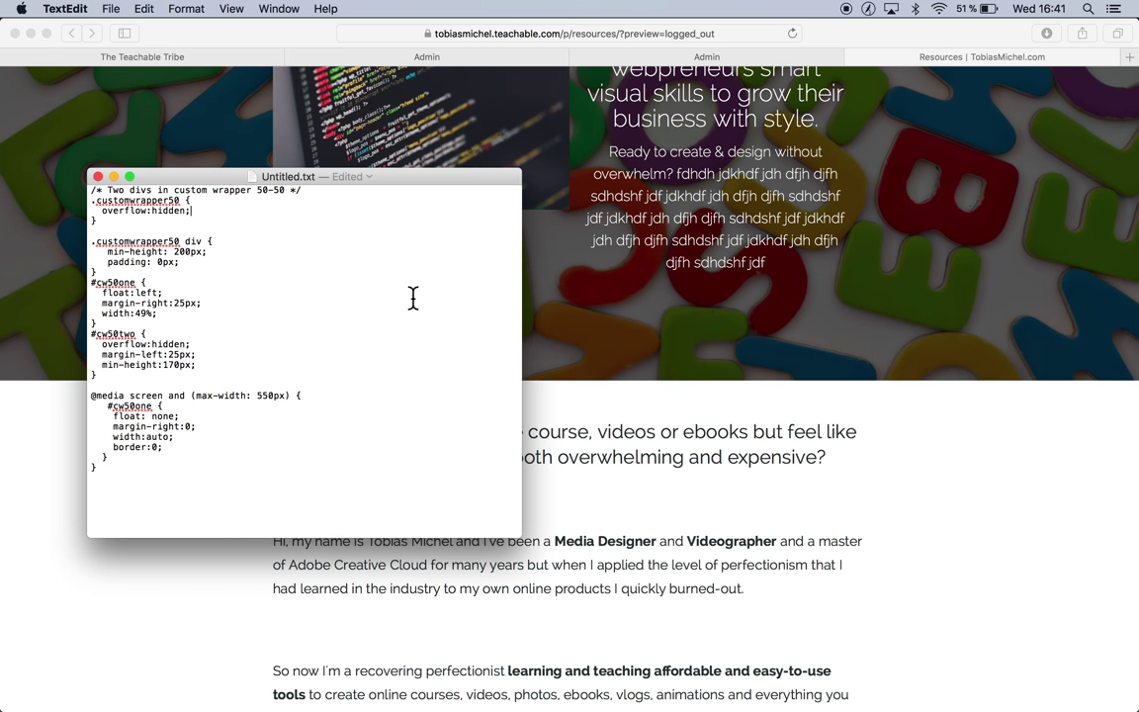
key(super+Tab)
scroll(850, 509, up, 5)
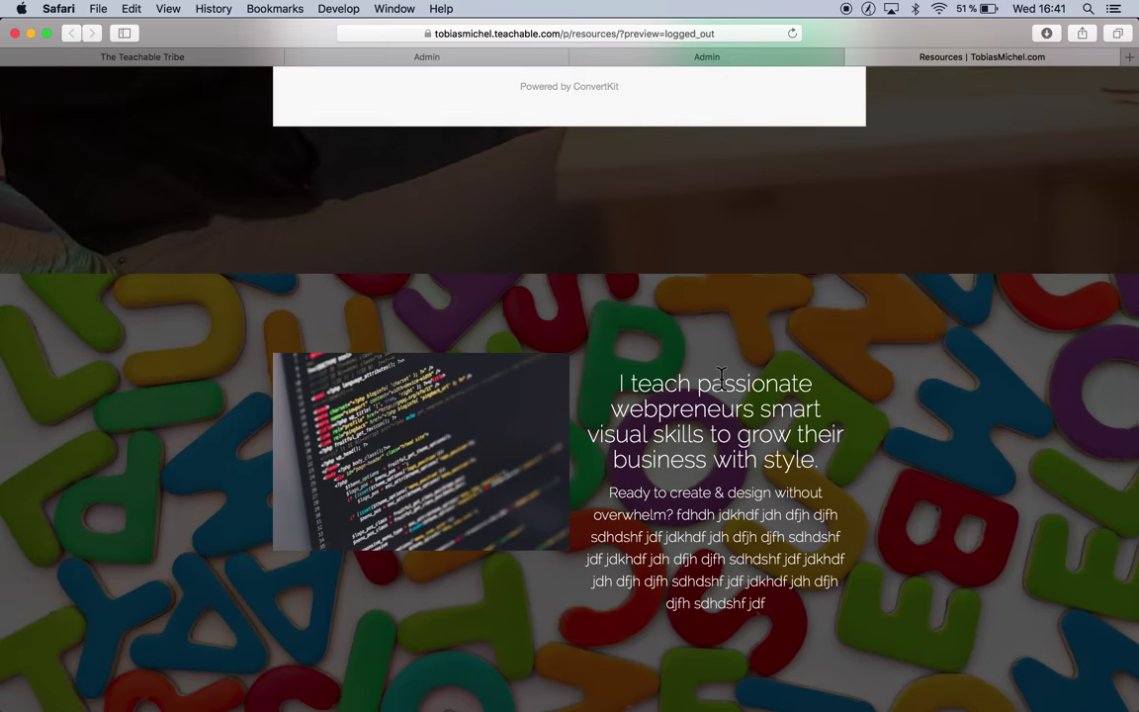
scroll(940, 300, down, 2)
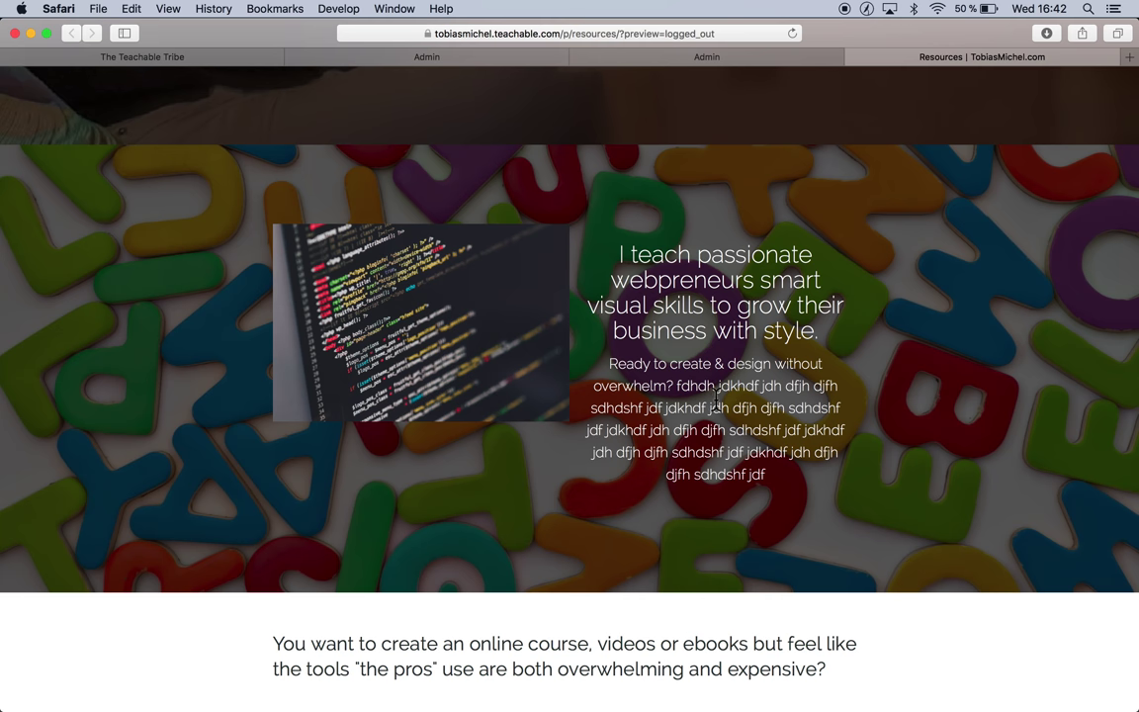
double_click(748, 429)
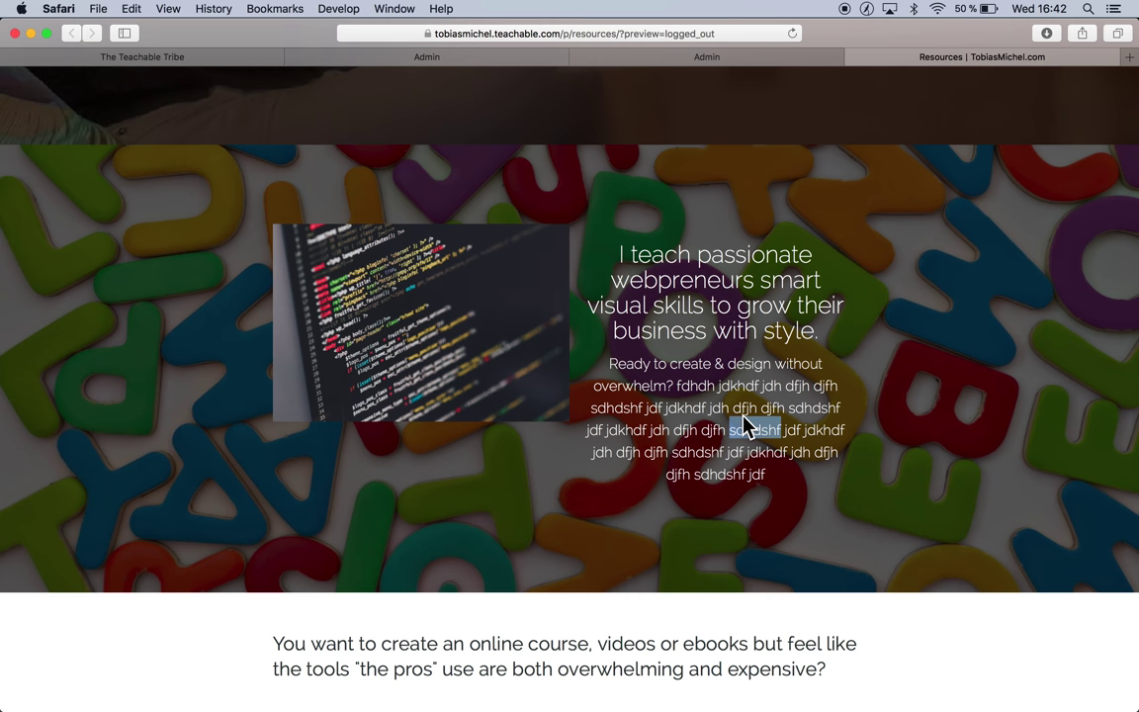
click(695, 407)
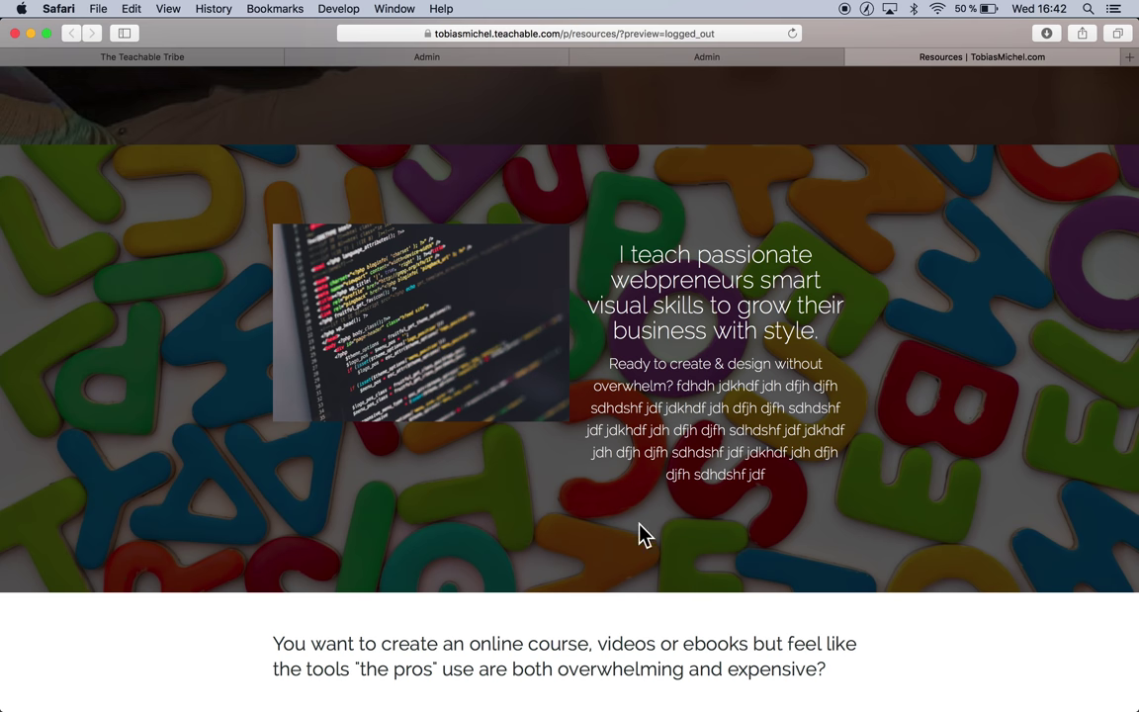
Delete the Background Image block containing the alphabet backdrop, coding image and filler text from the Resources page editor
click(742, 59)
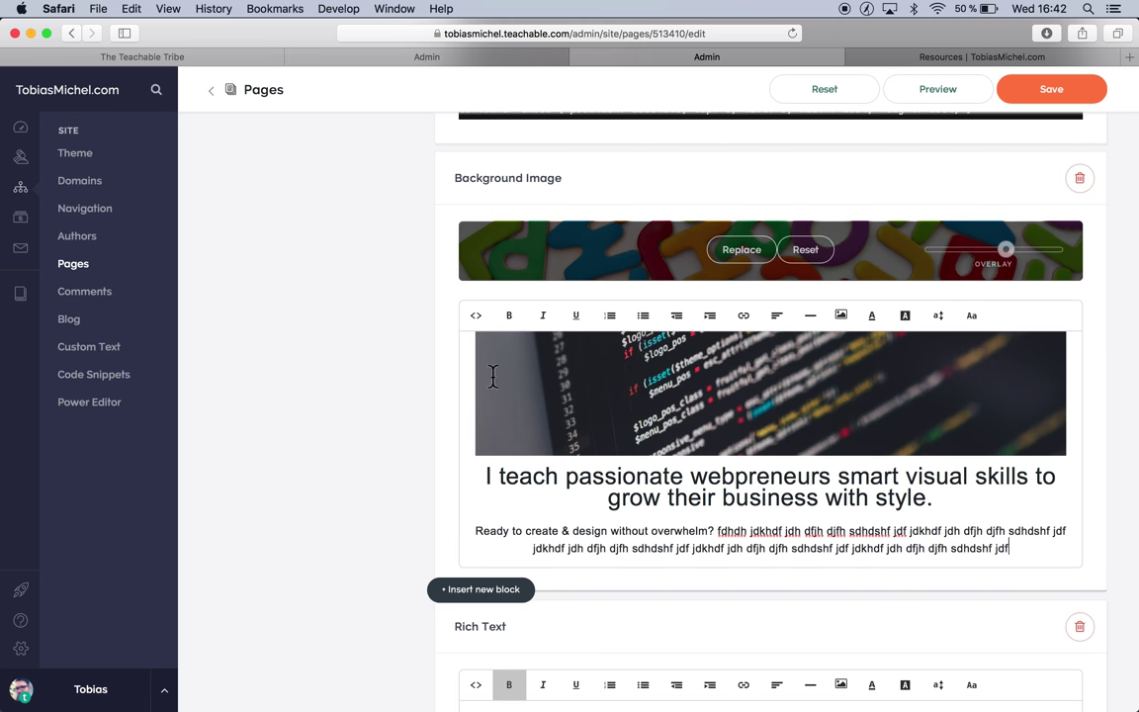
click(1079, 179)
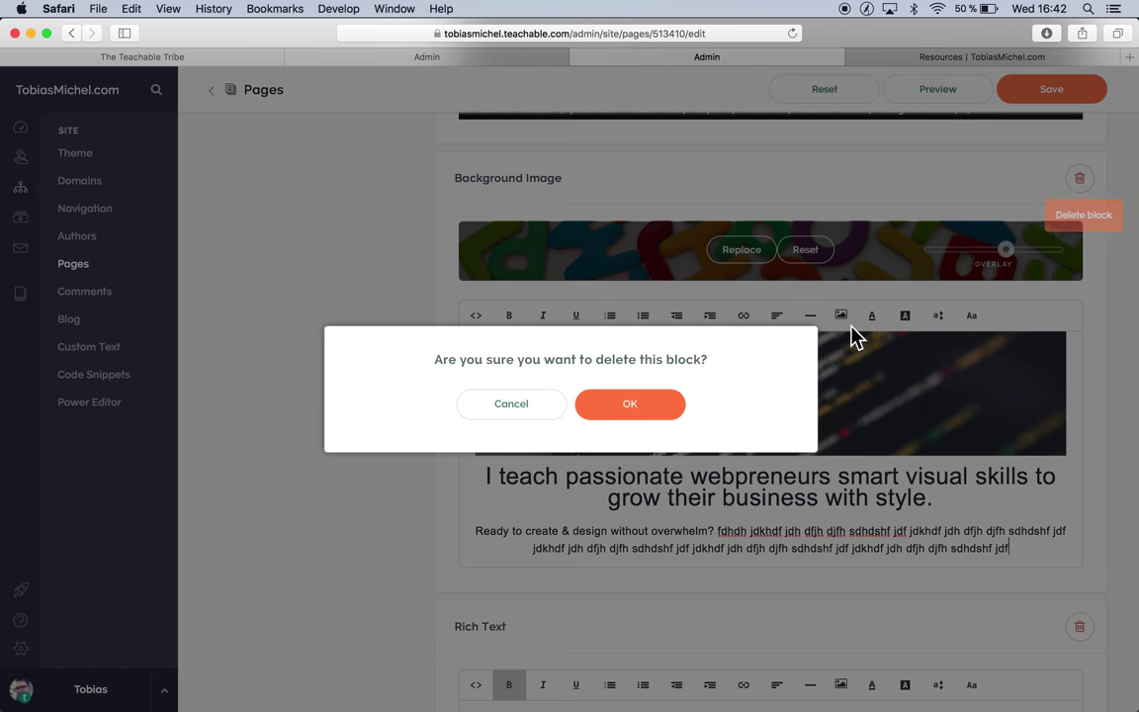
click(648, 411)
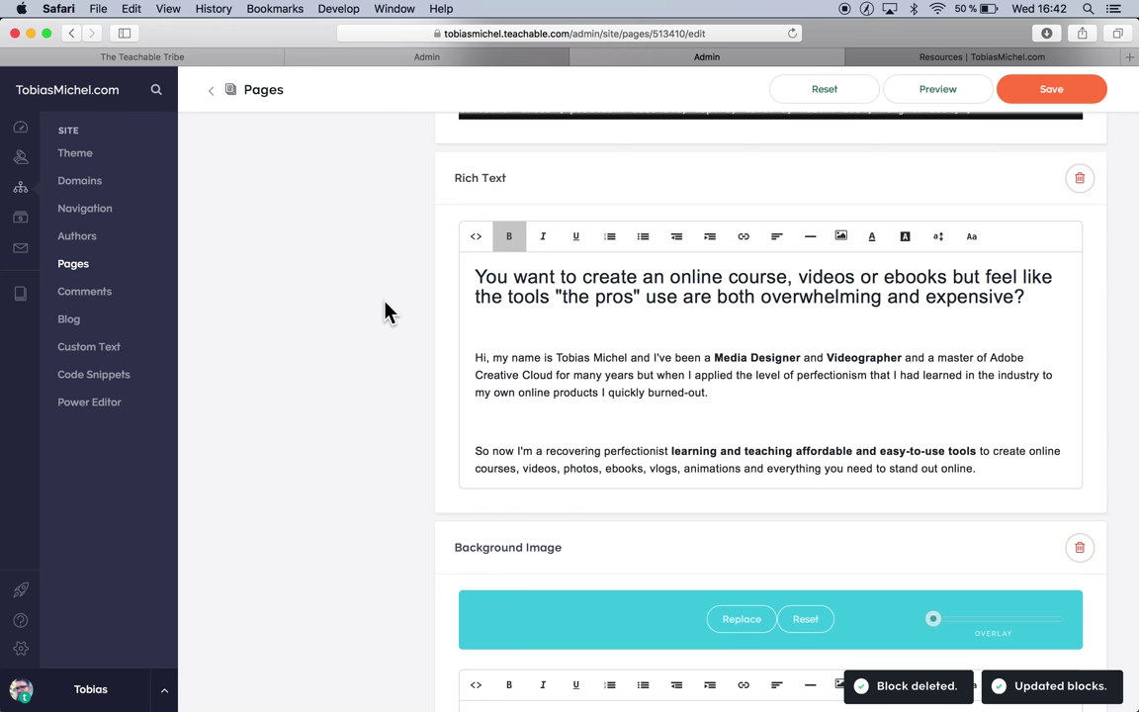
Return to the first Background Image block and review its custom wrapper HTML at the start of the page
scroll(386, 311, up, 2)
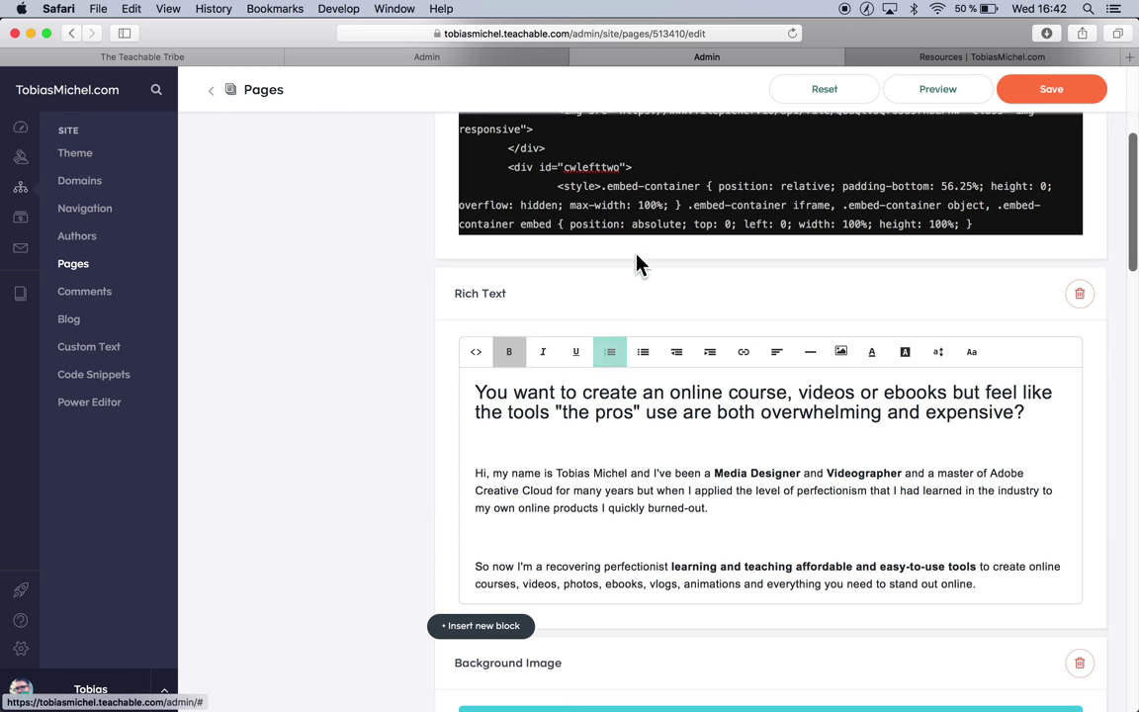
scroll(396, 403, up, 4)
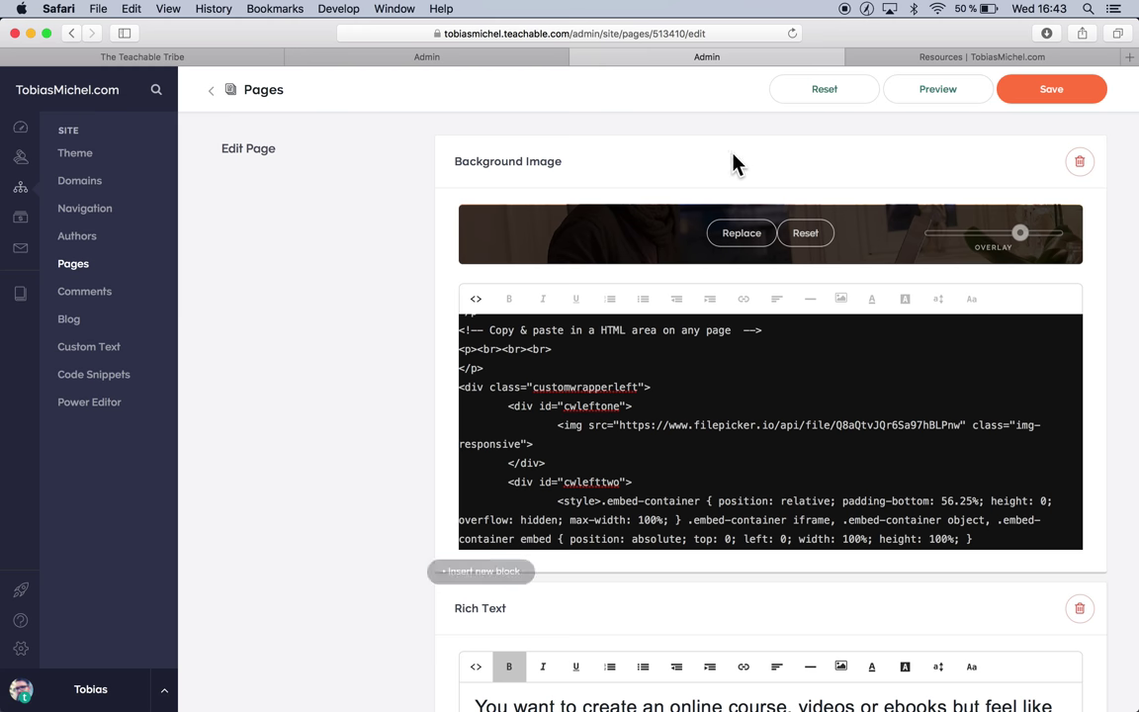
scroll(1123, 325, up, 1)
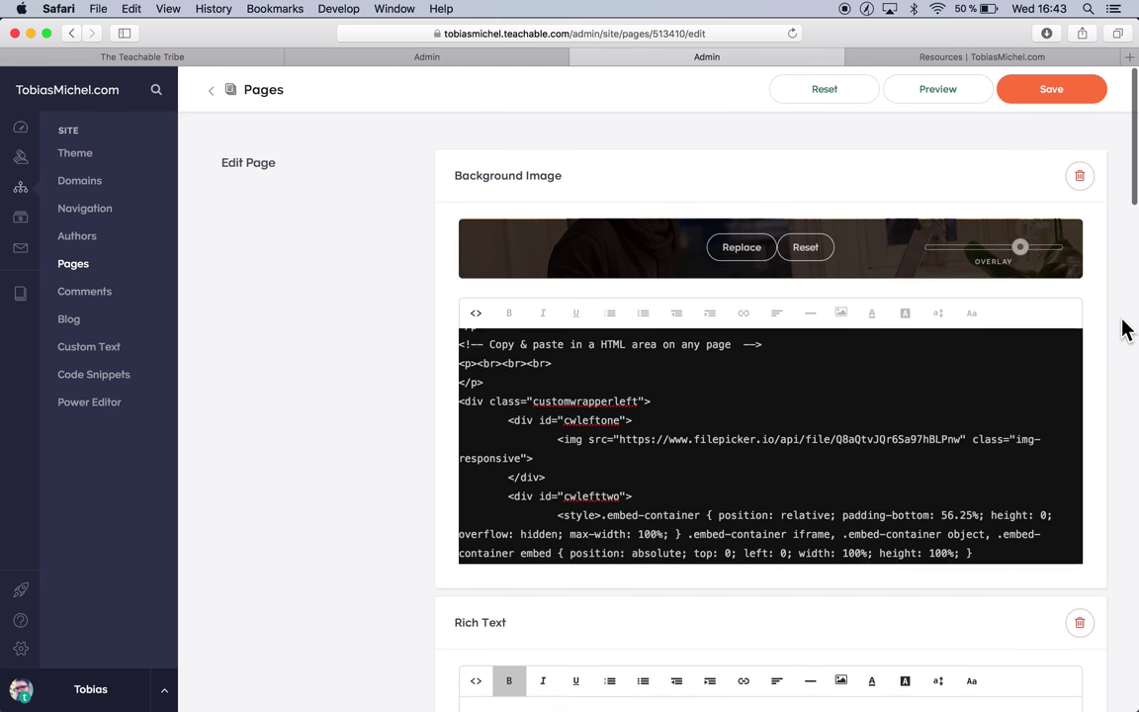